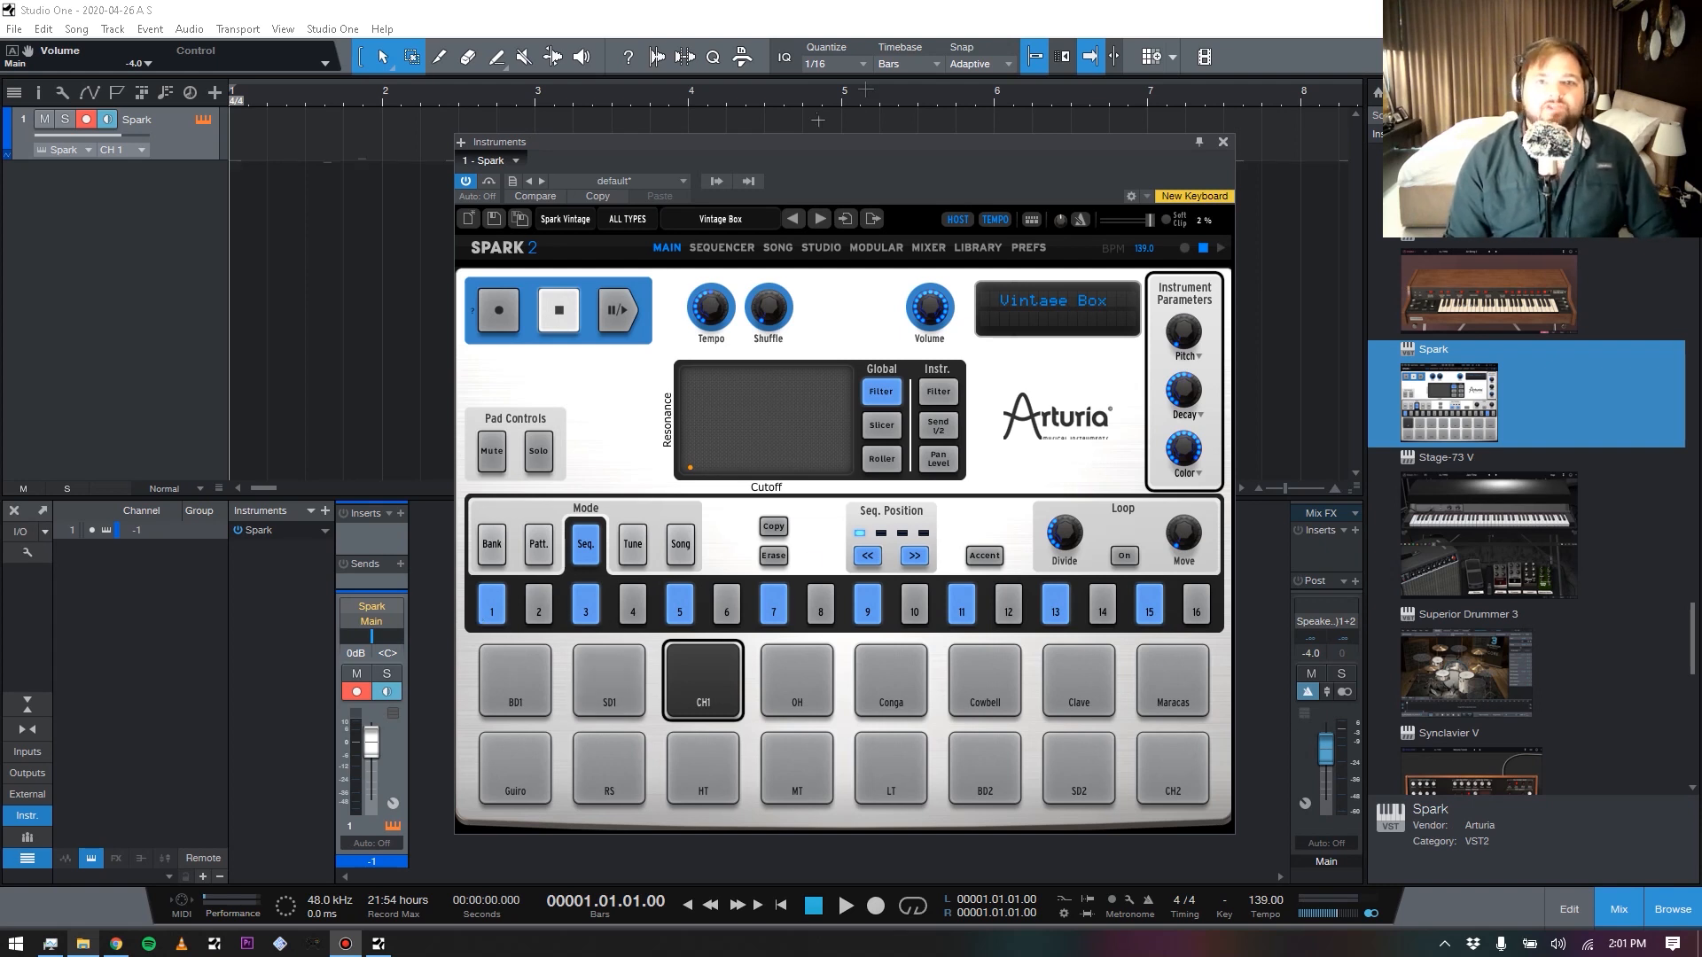
Clear the active odd-numbered steps 1 through 15 from the CH1 closed hi-hat sequence
{"action": "left_click", "coordinate": [492, 605]}
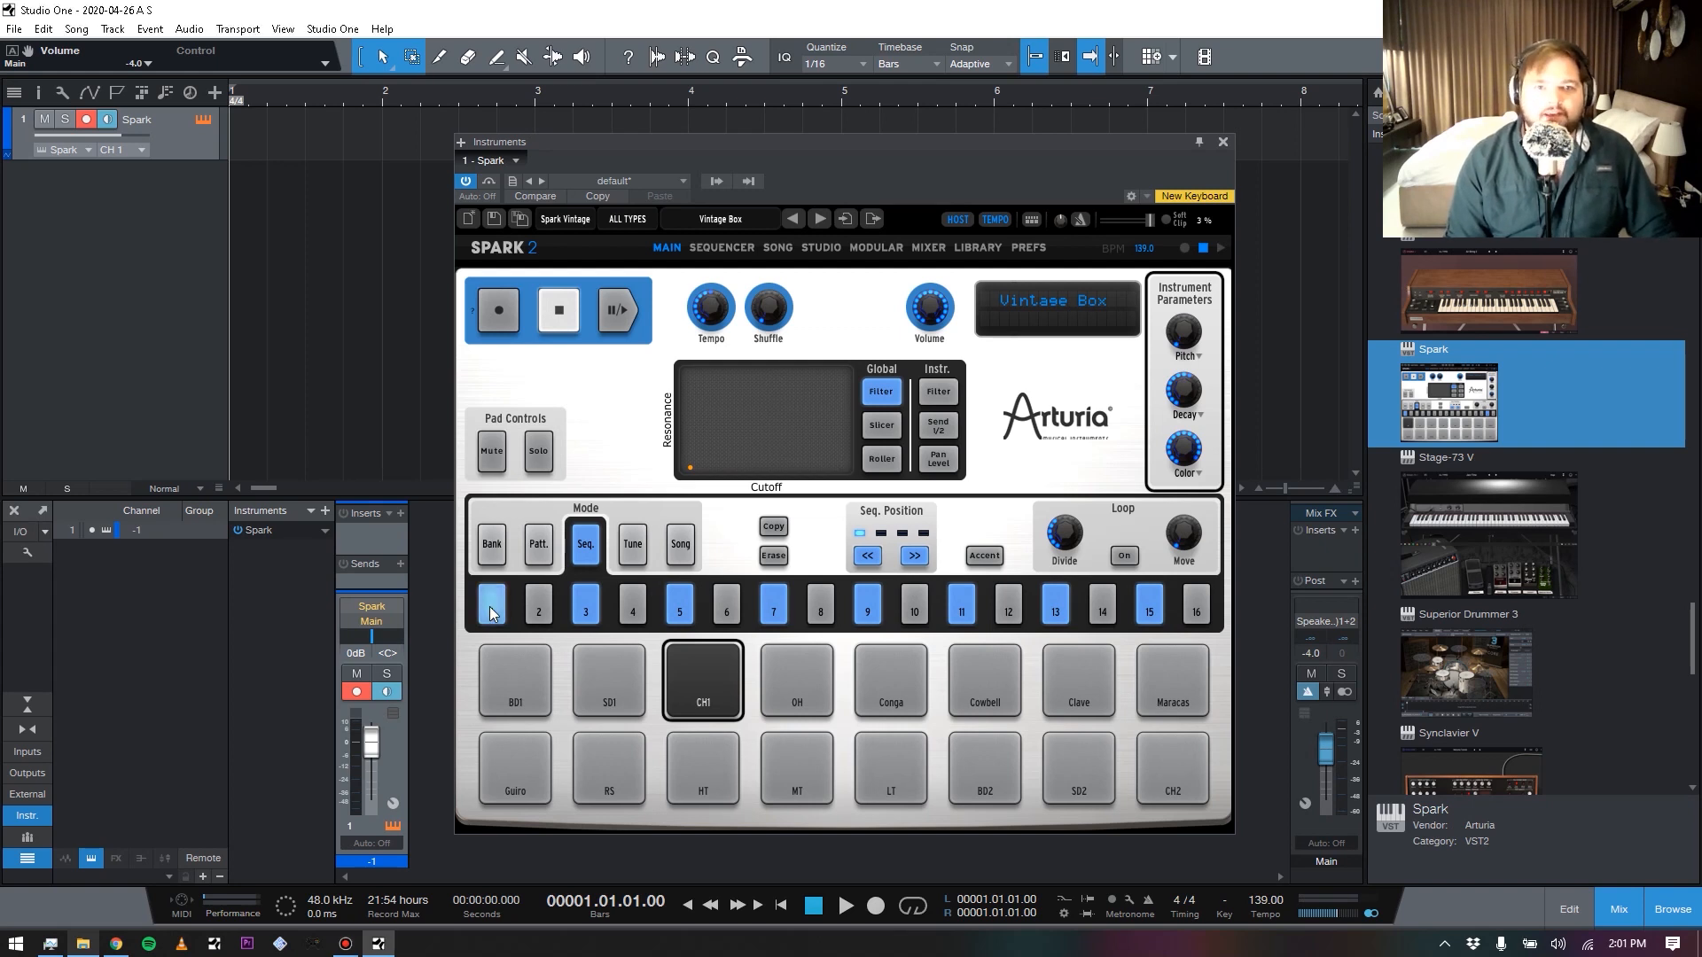
{"action": "left_click", "coordinate": [585, 605]}
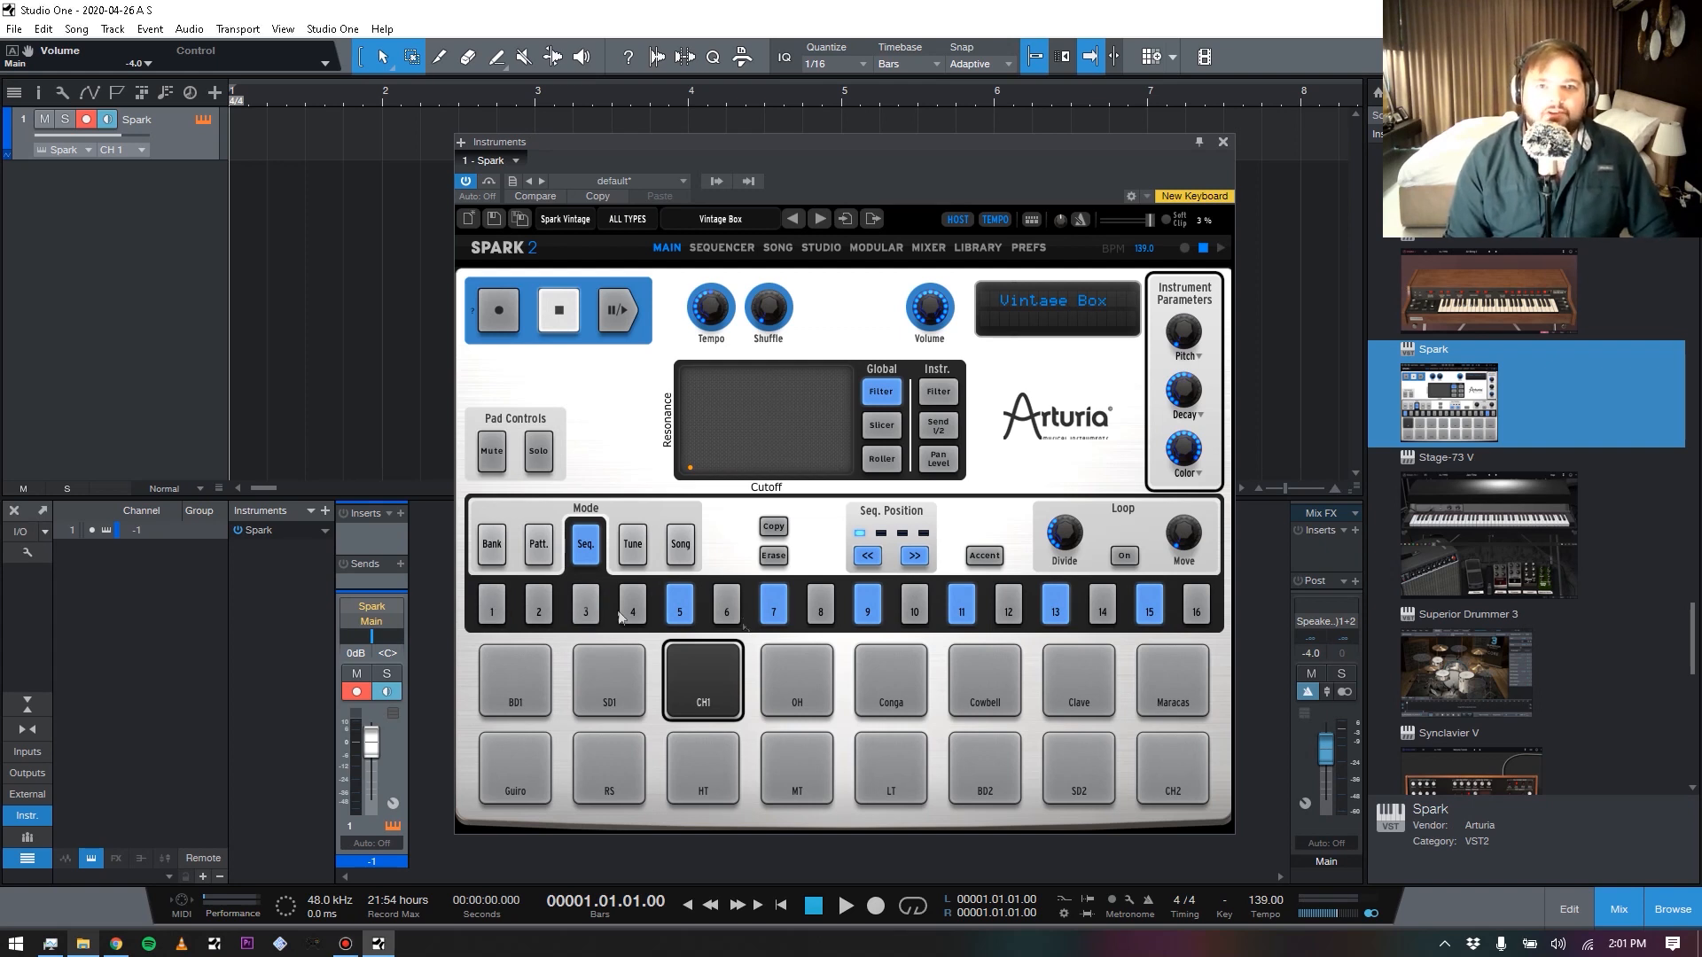
{"action": "left_click", "coordinate": [684, 607]}
{"action": "left_click", "coordinate": [773, 606]}
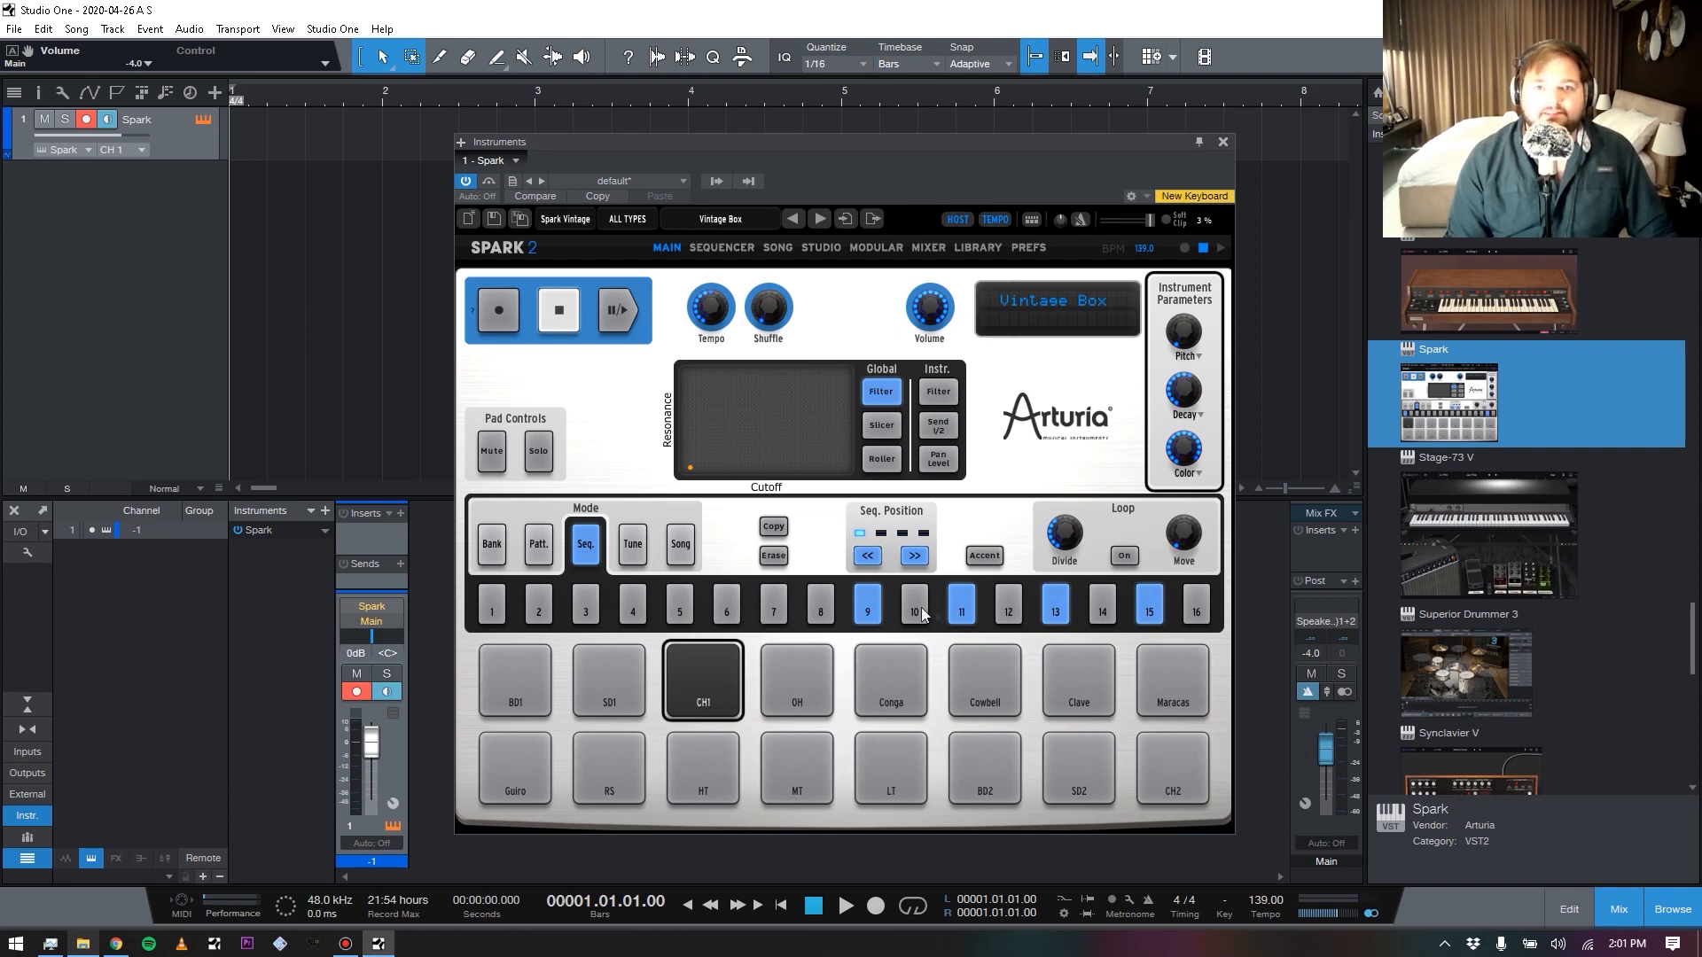
{"action": "left_click", "coordinate": [867, 606]}
{"action": "left_click", "coordinate": [961, 607]}
{"action": "left_click", "coordinate": [1149, 606]}
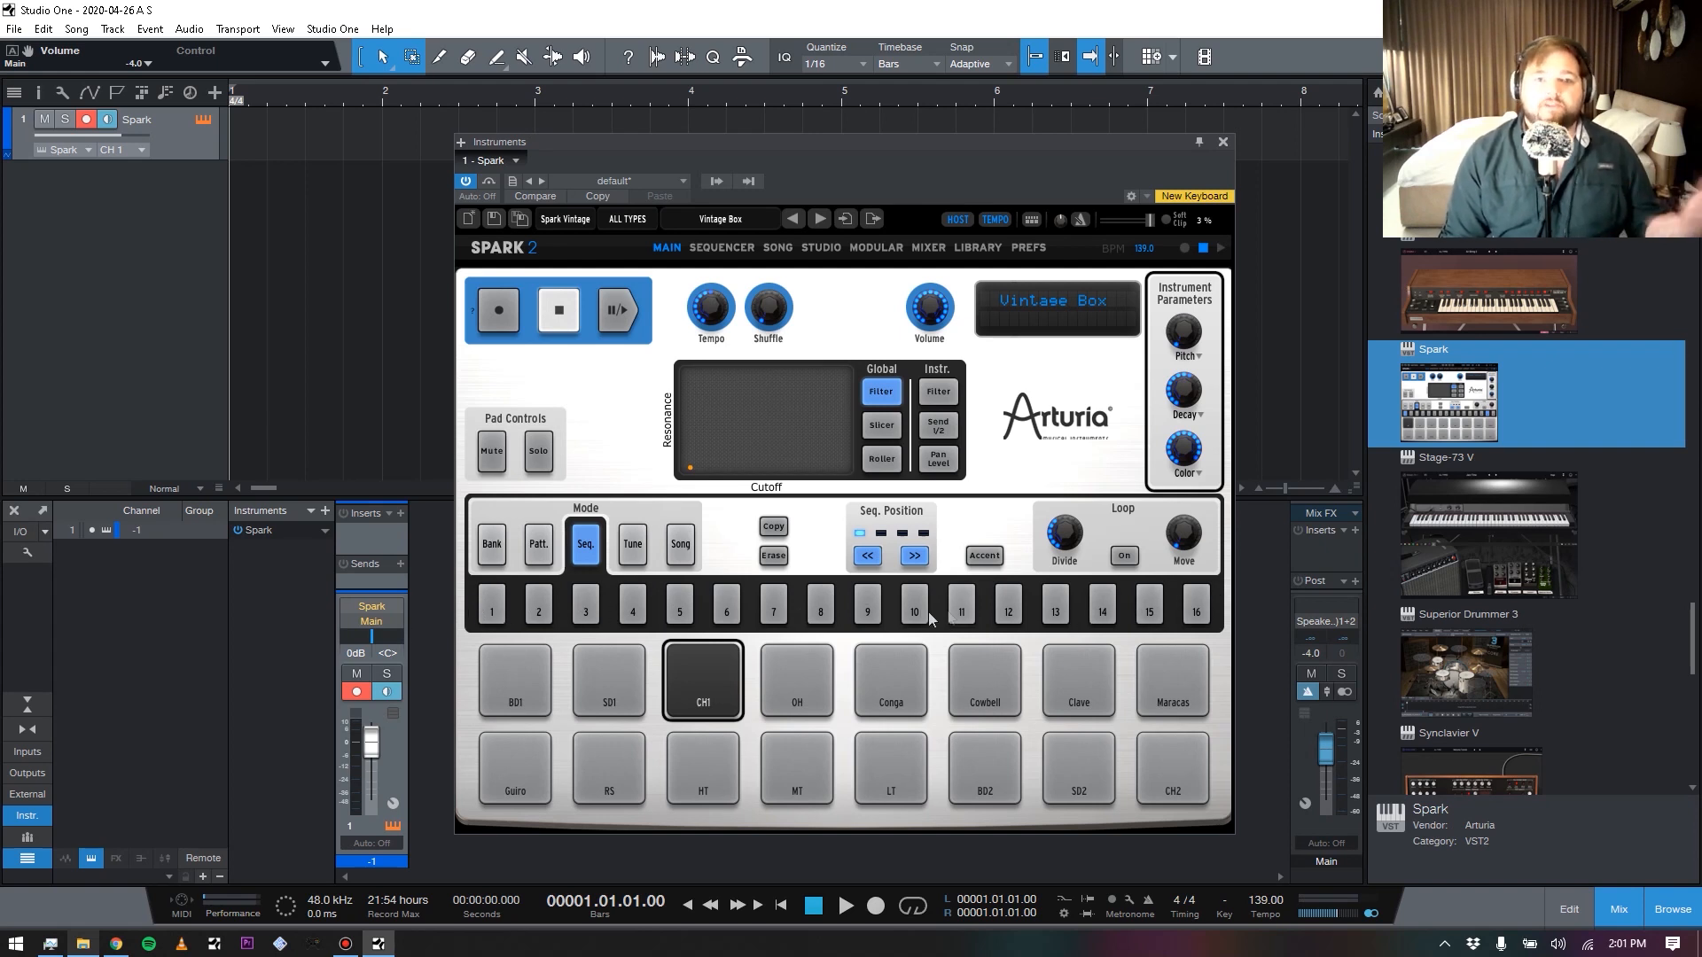
Examine the step grid on the Sequencer page and return to the Main page
{"action": "left_click", "coordinate": [697, 247]}
{"action": "left_click", "coordinate": [927, 313]}
{"action": "left_click_drag", "start_coordinate": [895, 340], "coordinate": [702, 338]}
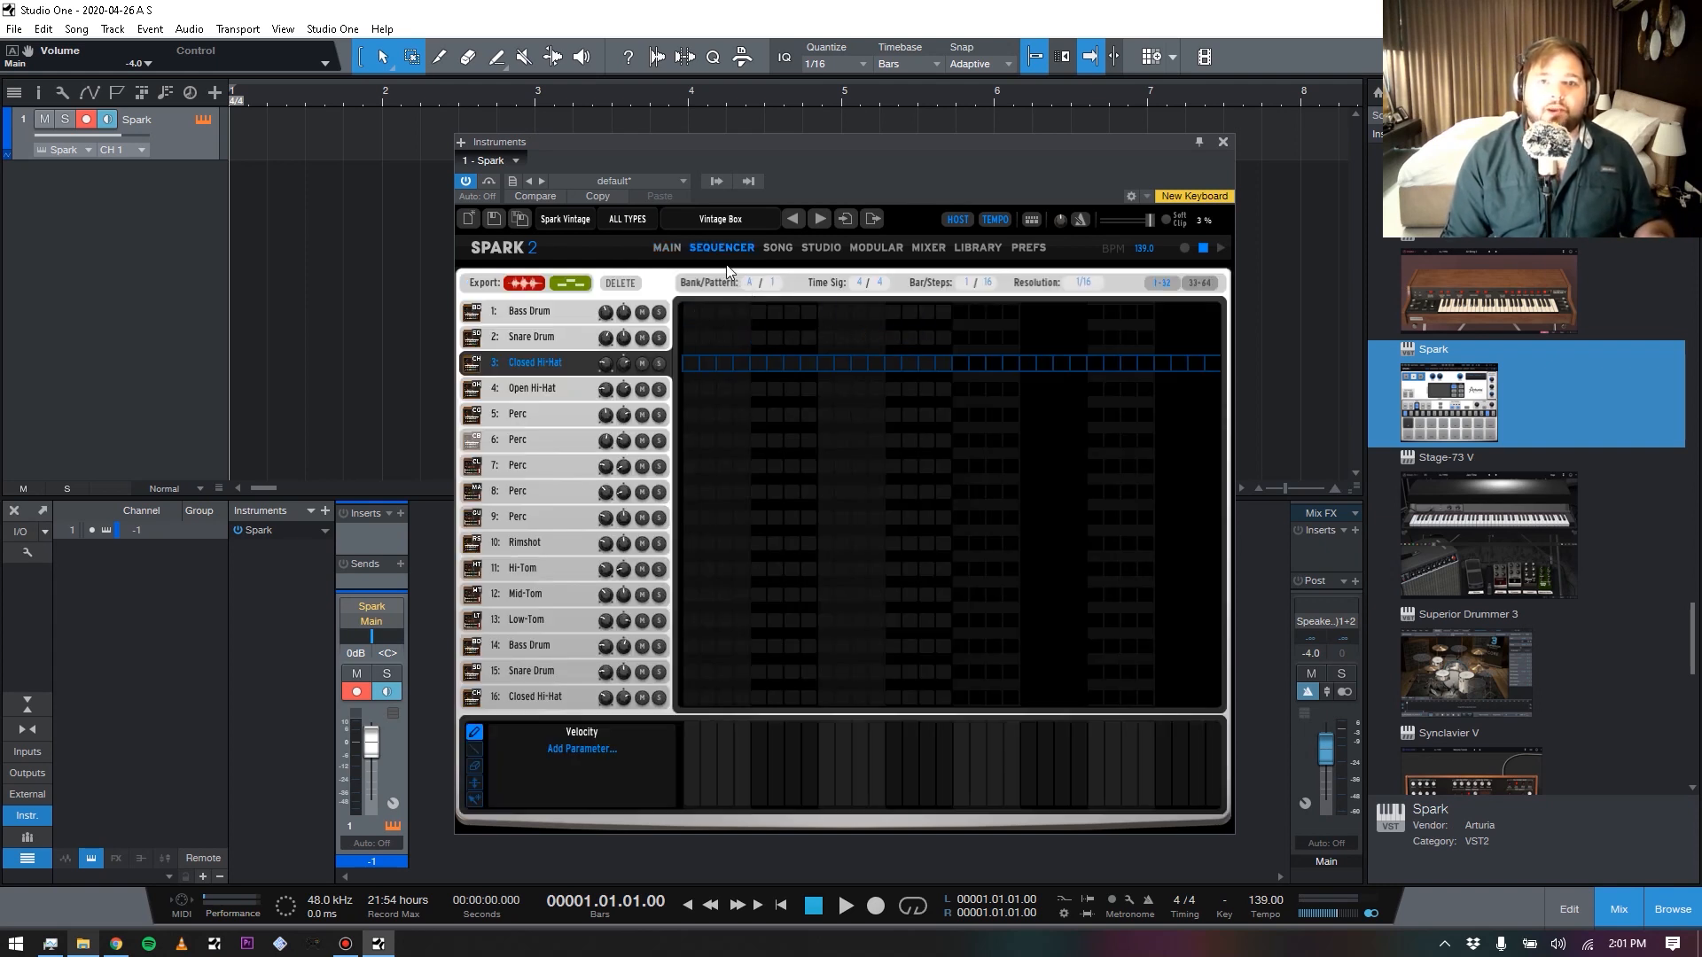
{"action": "left_click", "coordinate": [667, 248]}
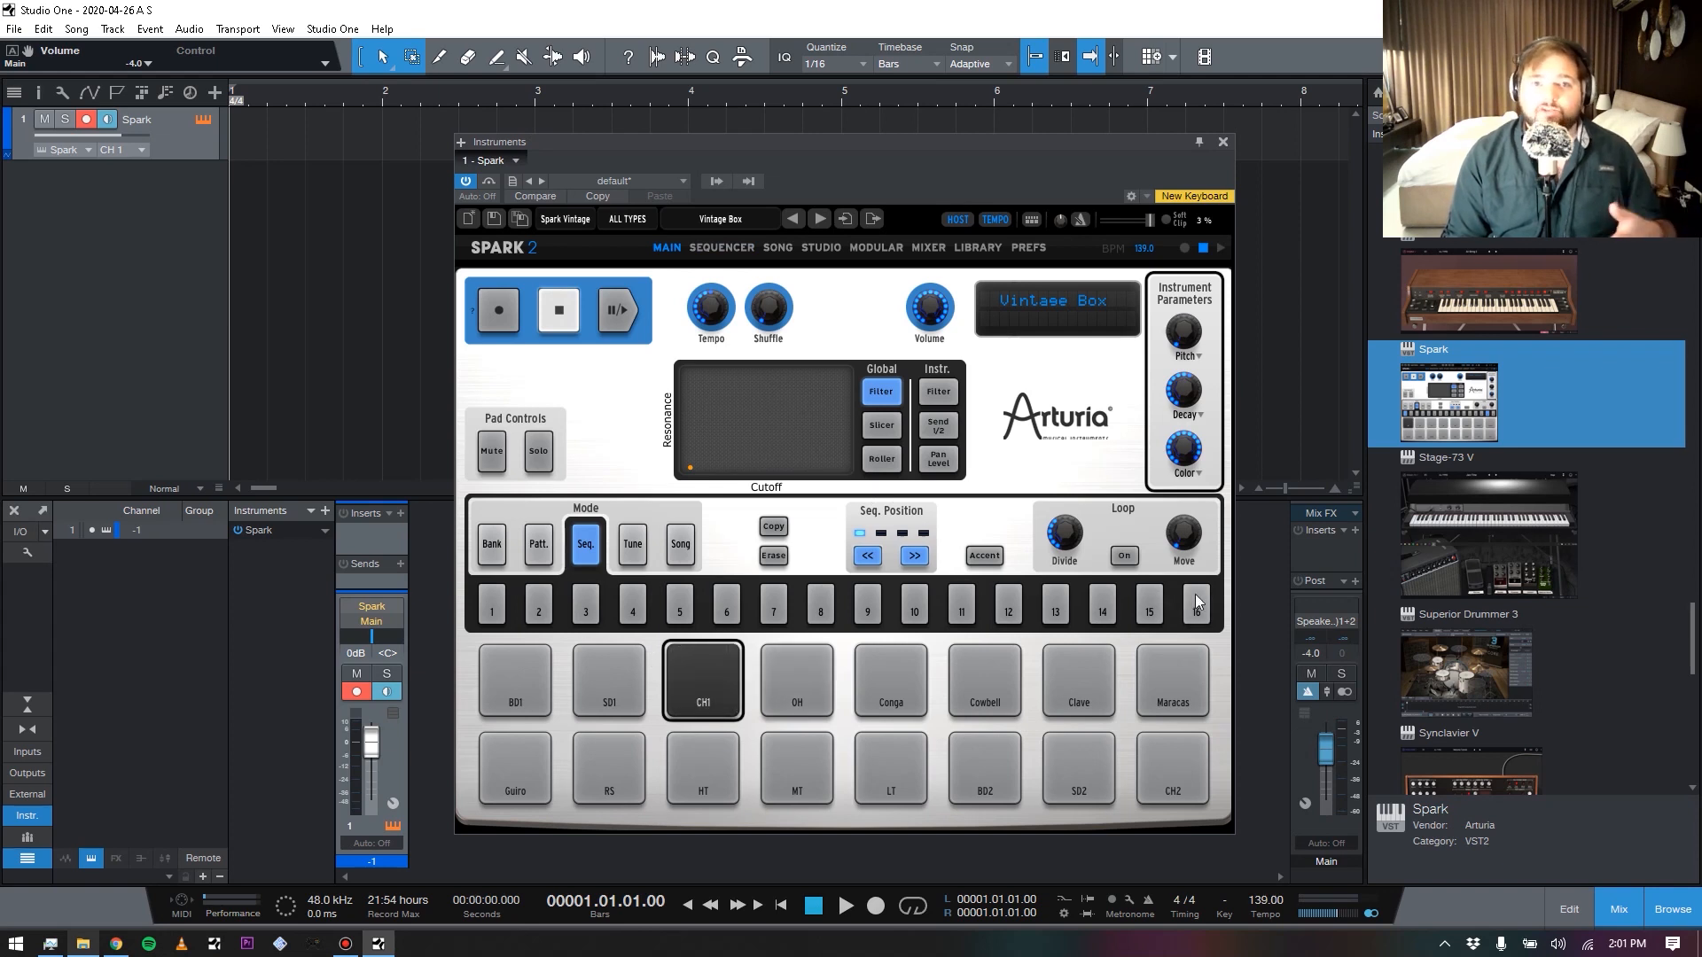
With the BD1 pad selected, raise the global filter to about 1.2 kHz cutoff and 1.37 resonance, and check the Slicer and Roller modes
{"action": "left_click", "coordinate": [515, 678]}
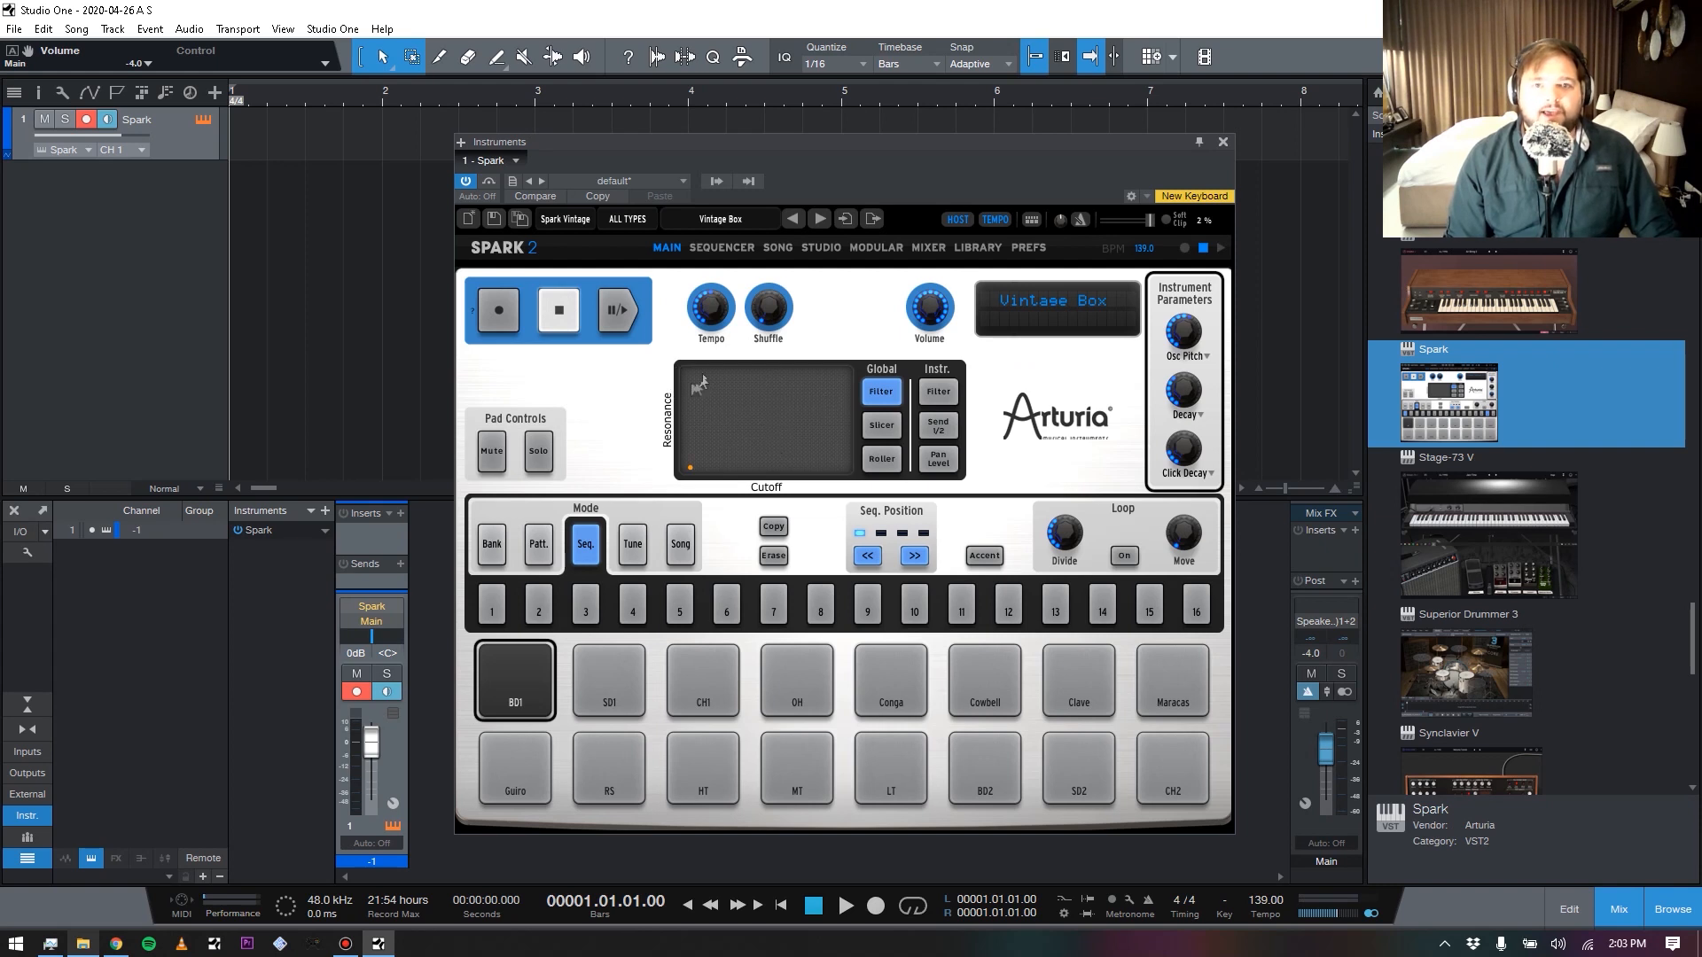
{"action": "left_click_drag", "start_coordinate": [689, 468], "coordinate": [802, 435]}
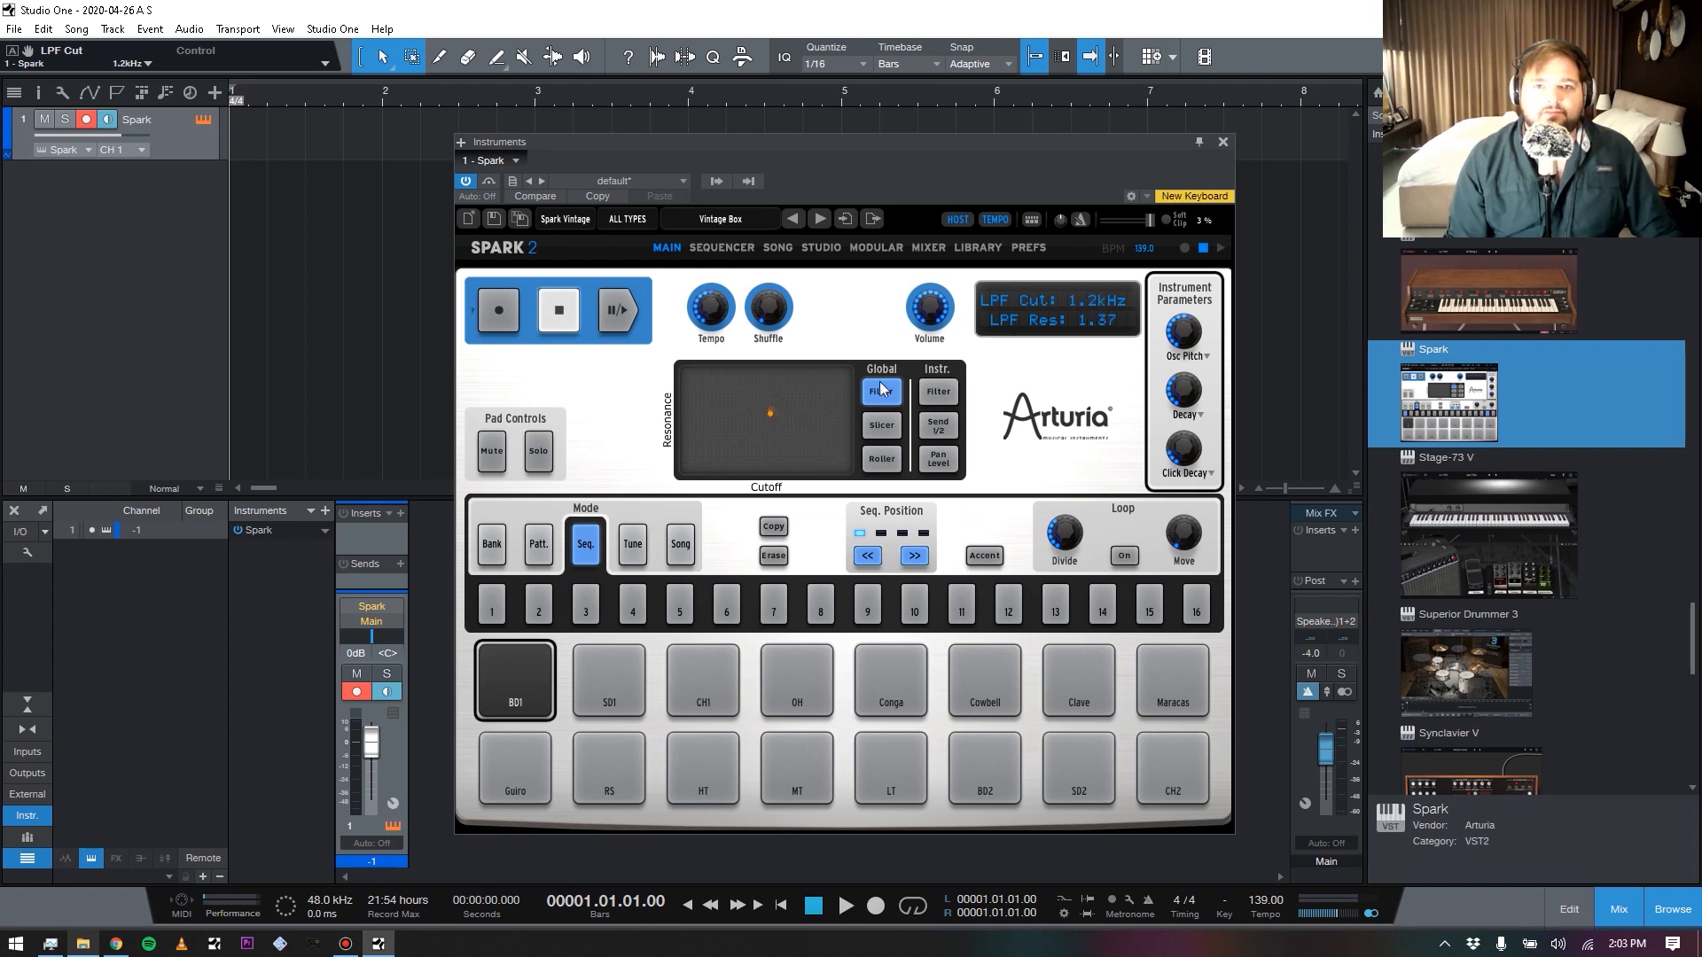
{"action": "left_click", "coordinate": [888, 423]}
{"action": "left_click", "coordinate": [882, 459]}
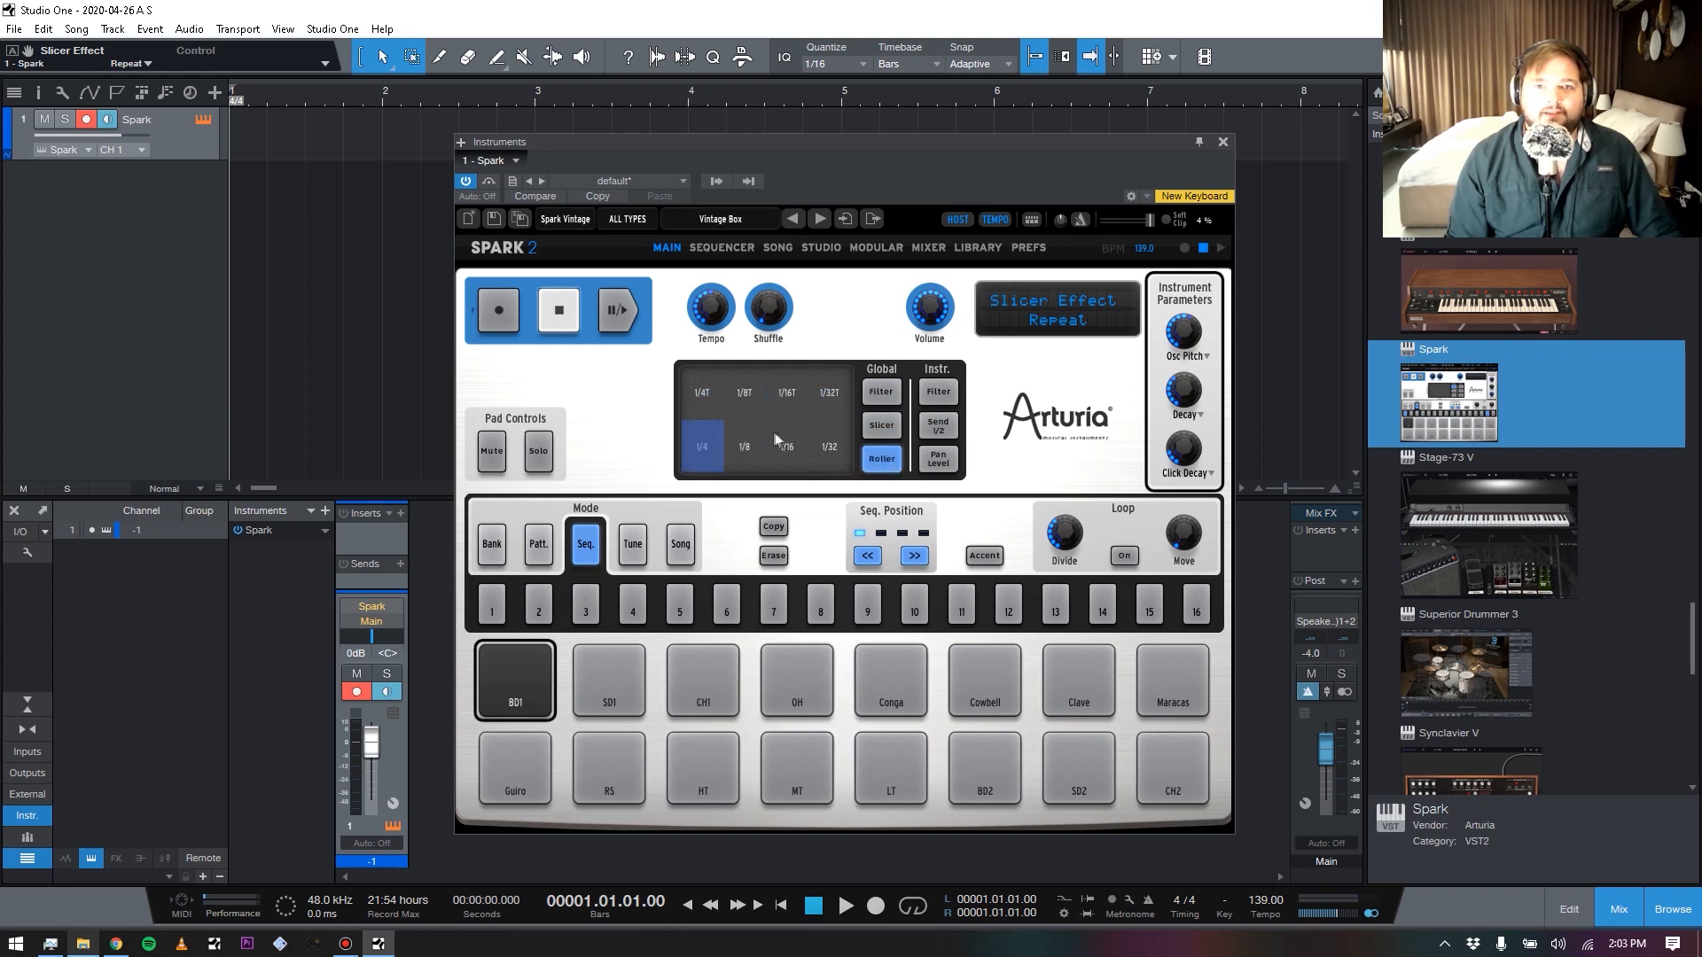
{"action": "left_click", "coordinate": [876, 390]}
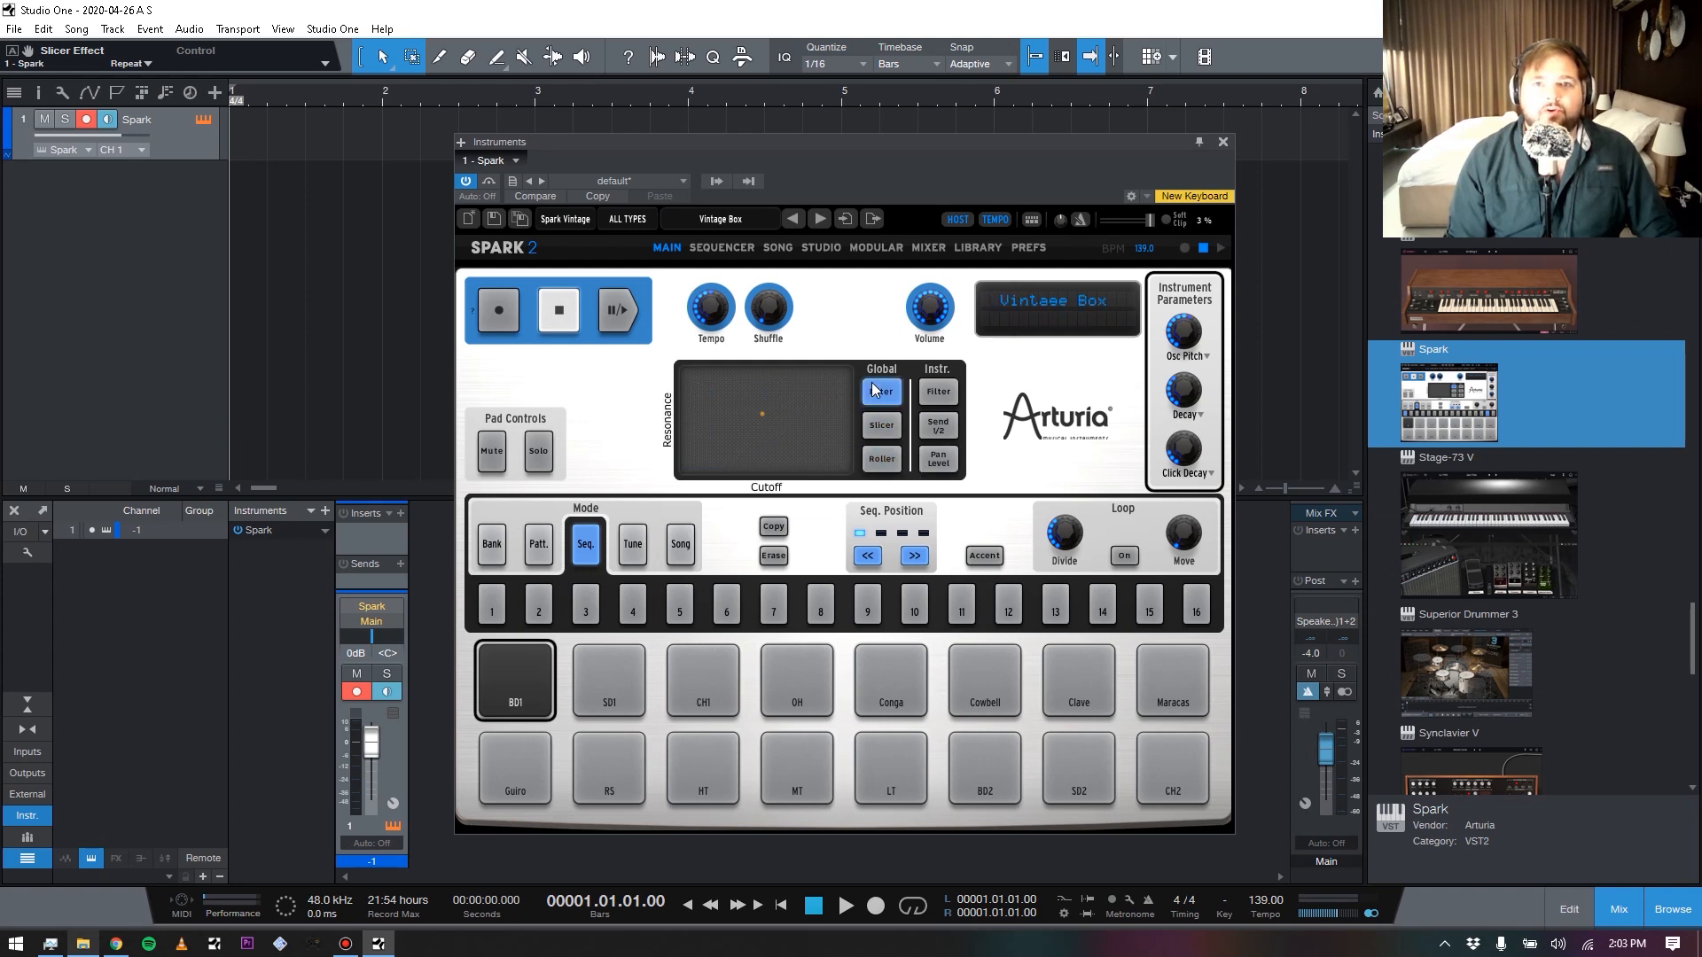
Lower the global filter to 20 Hz cutoff and 0.00 resonance, also looking at the Slicer and Roller divisions
{"action": "left_click_drag", "start_coordinate": [759, 423], "coordinate": [721, 461]}
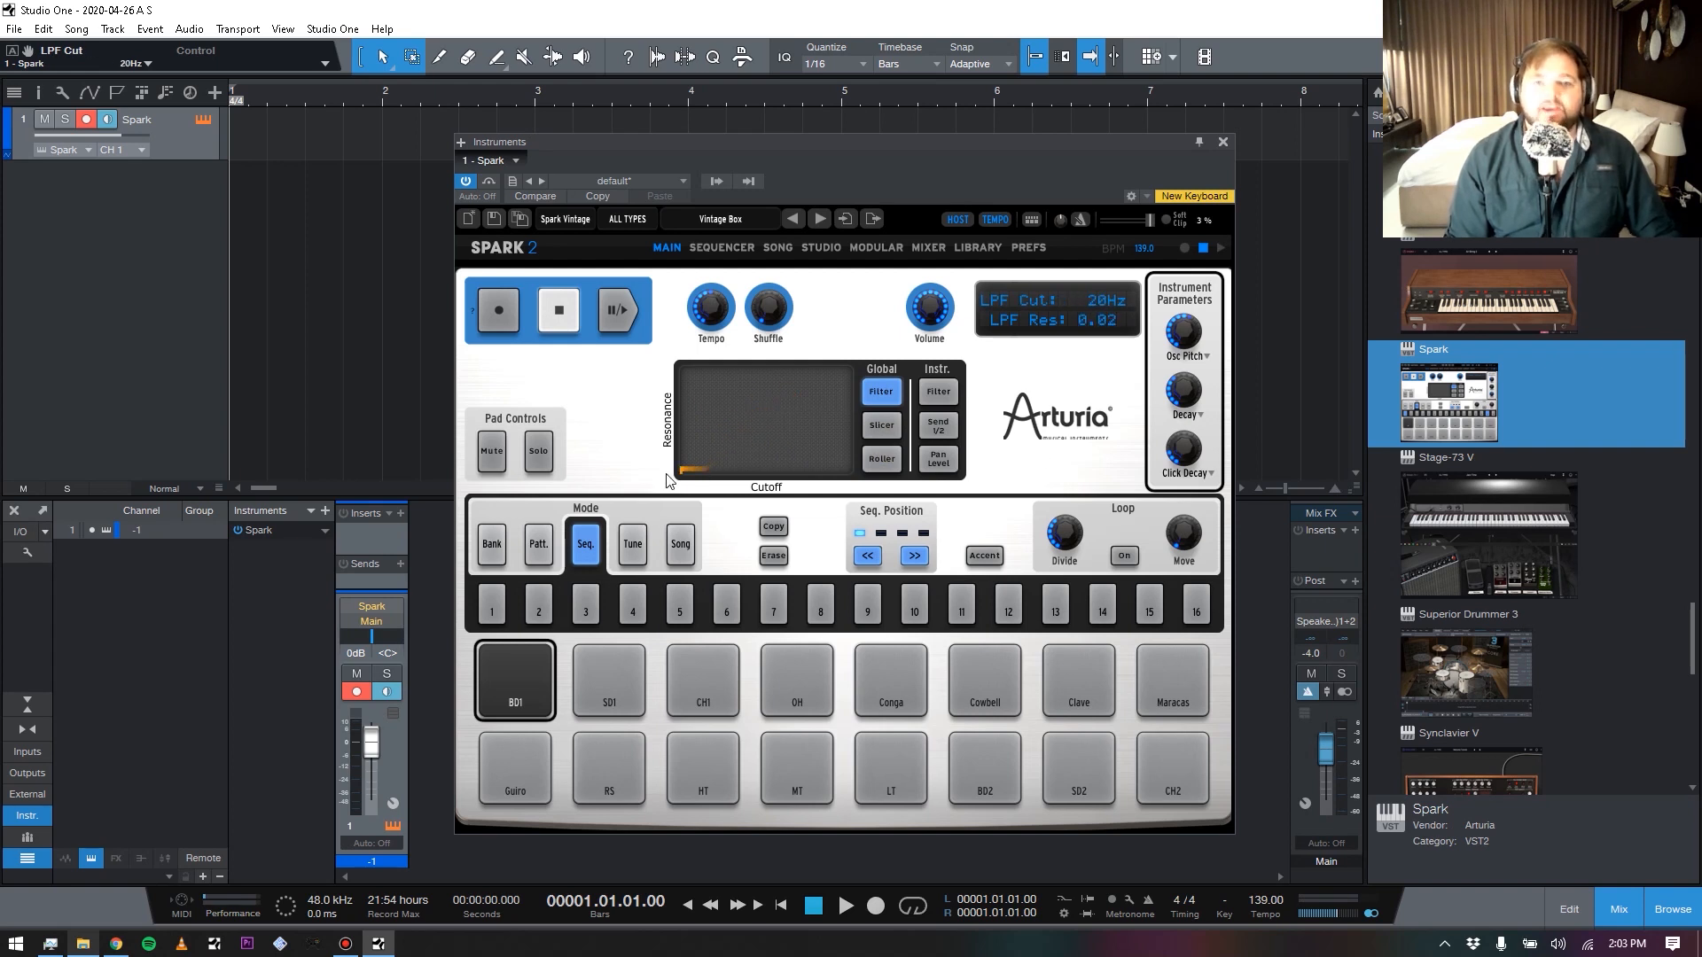
{"action": "left_click_drag", "start_coordinate": [721, 453], "coordinate": [672, 499]}
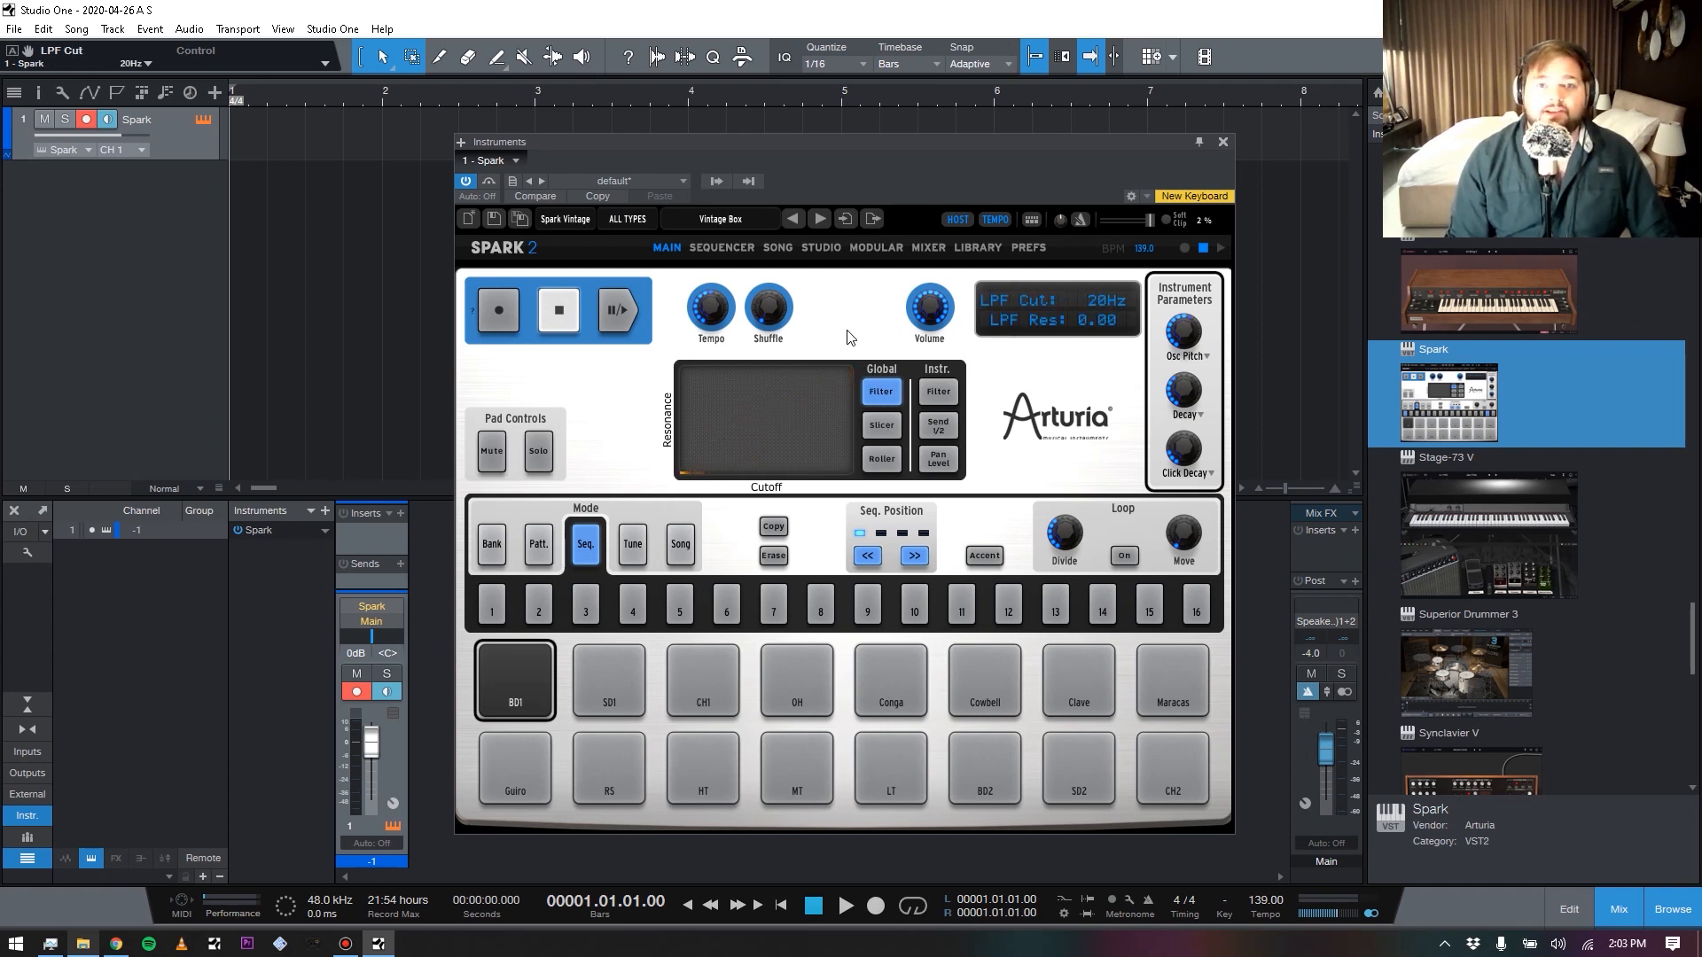
{"action": "left_click", "coordinate": [879, 427]}
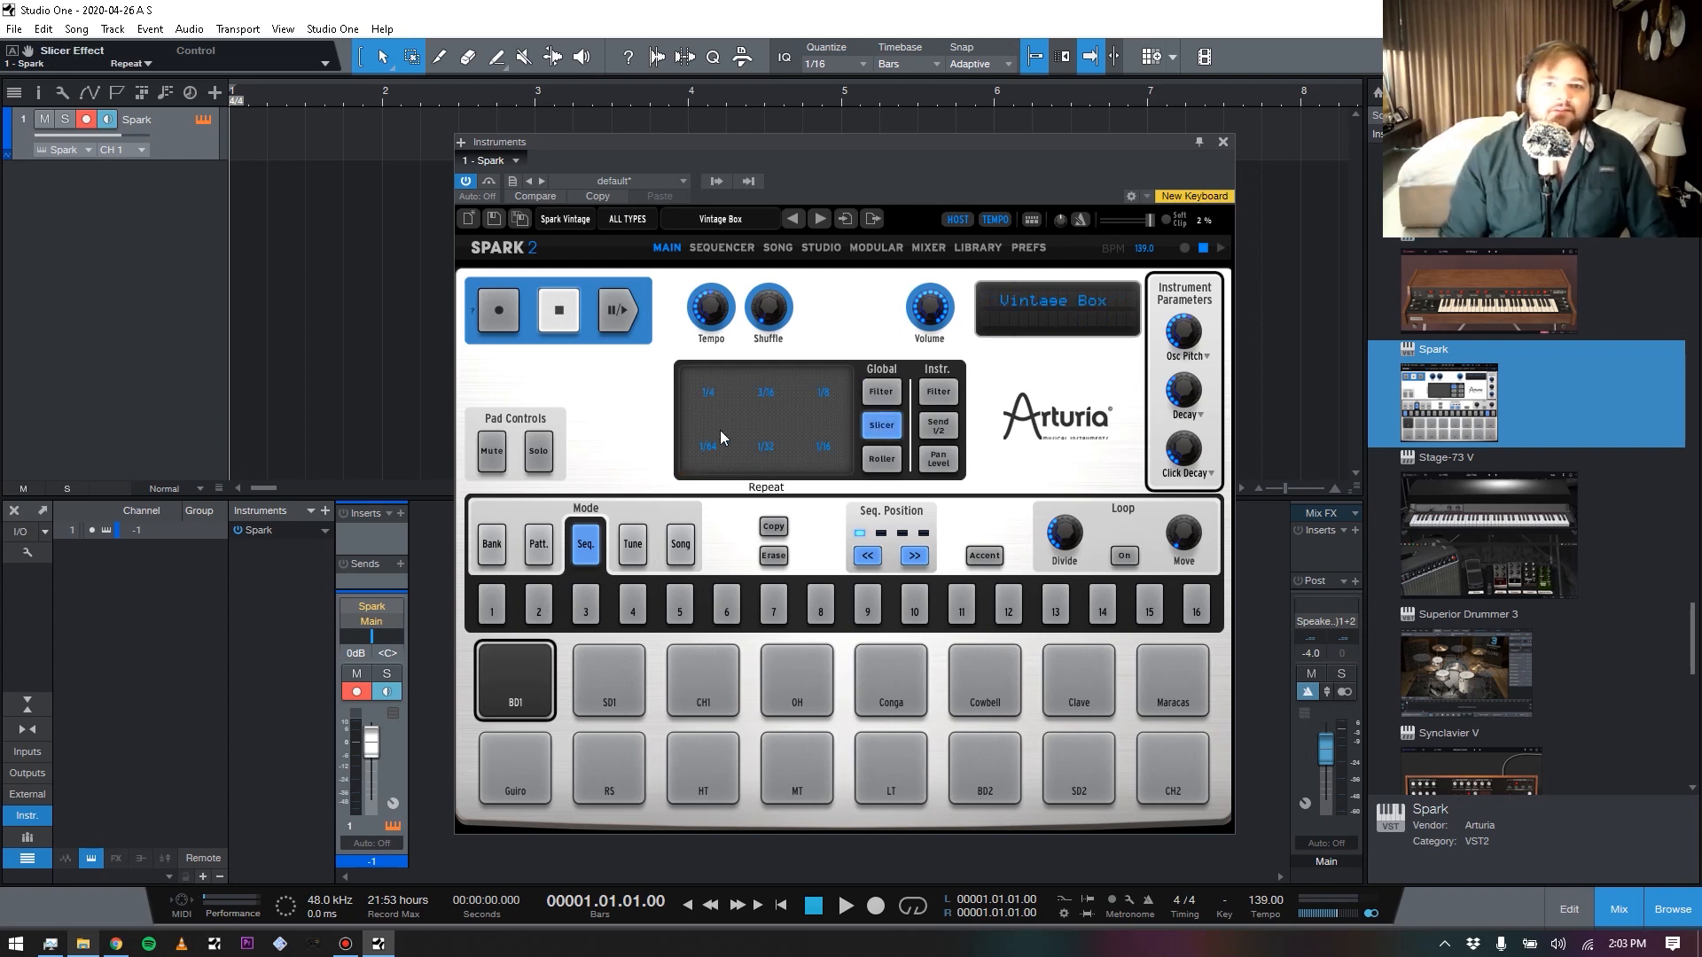
{"action": "left_click", "coordinate": [882, 458]}
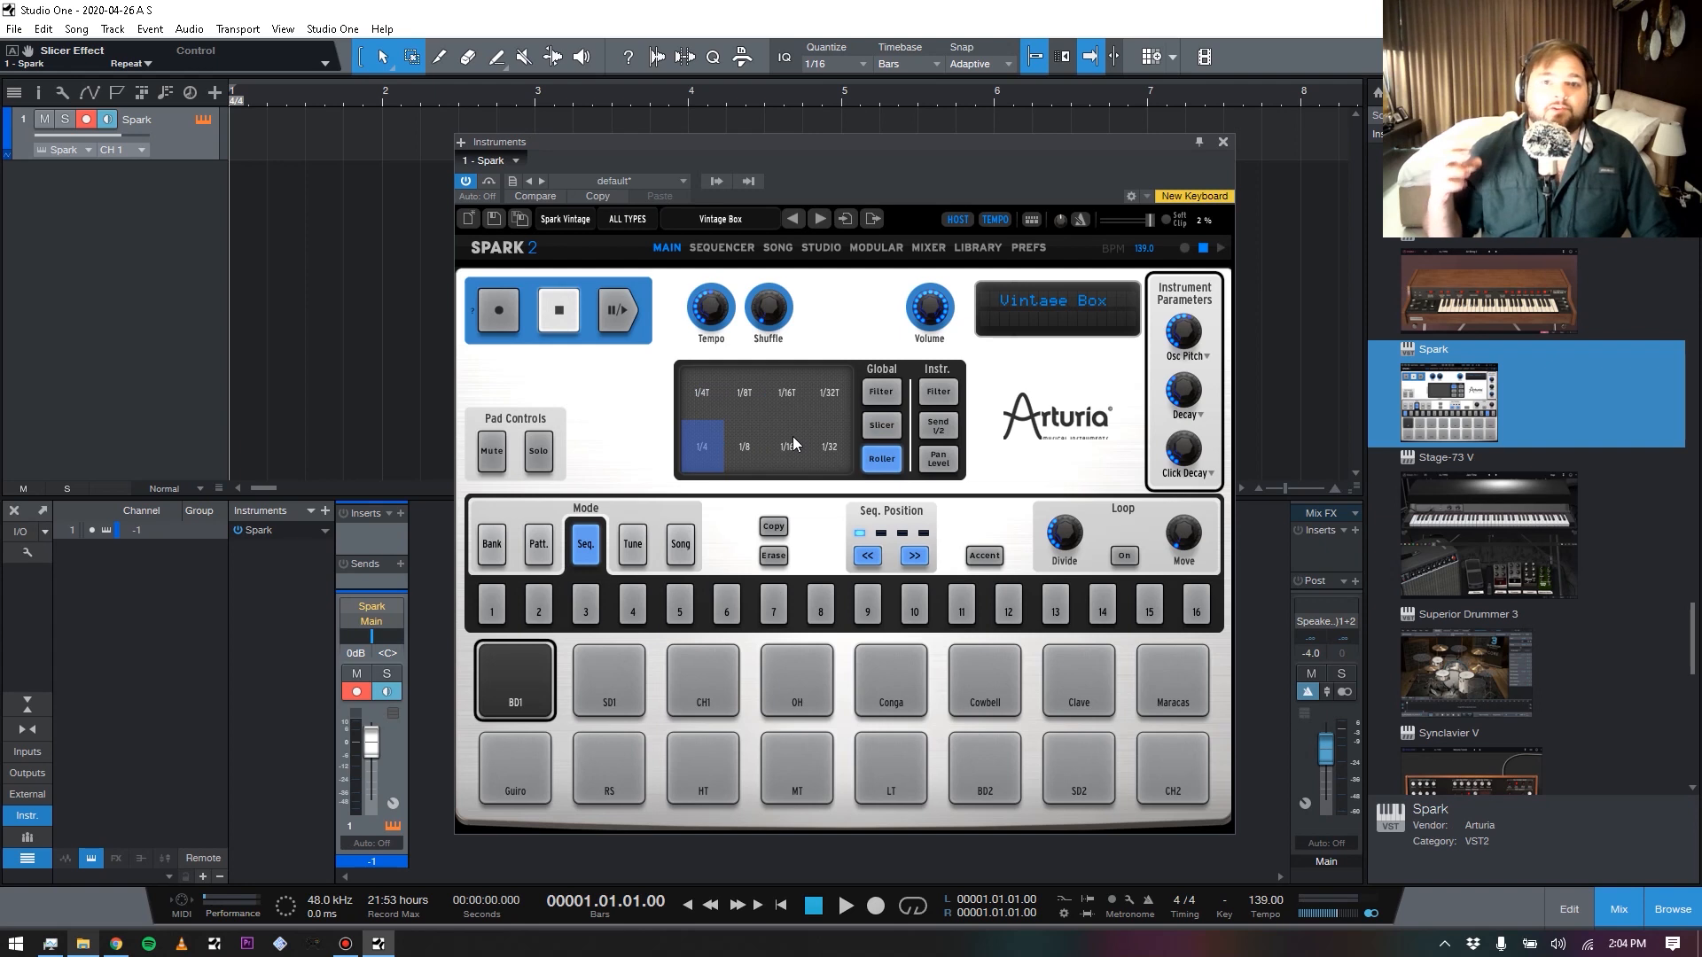
{"action": "left_click", "coordinate": [881, 392]}
{"action": "left_click_drag", "start_coordinate": [800, 470], "coordinate": [669, 485]}
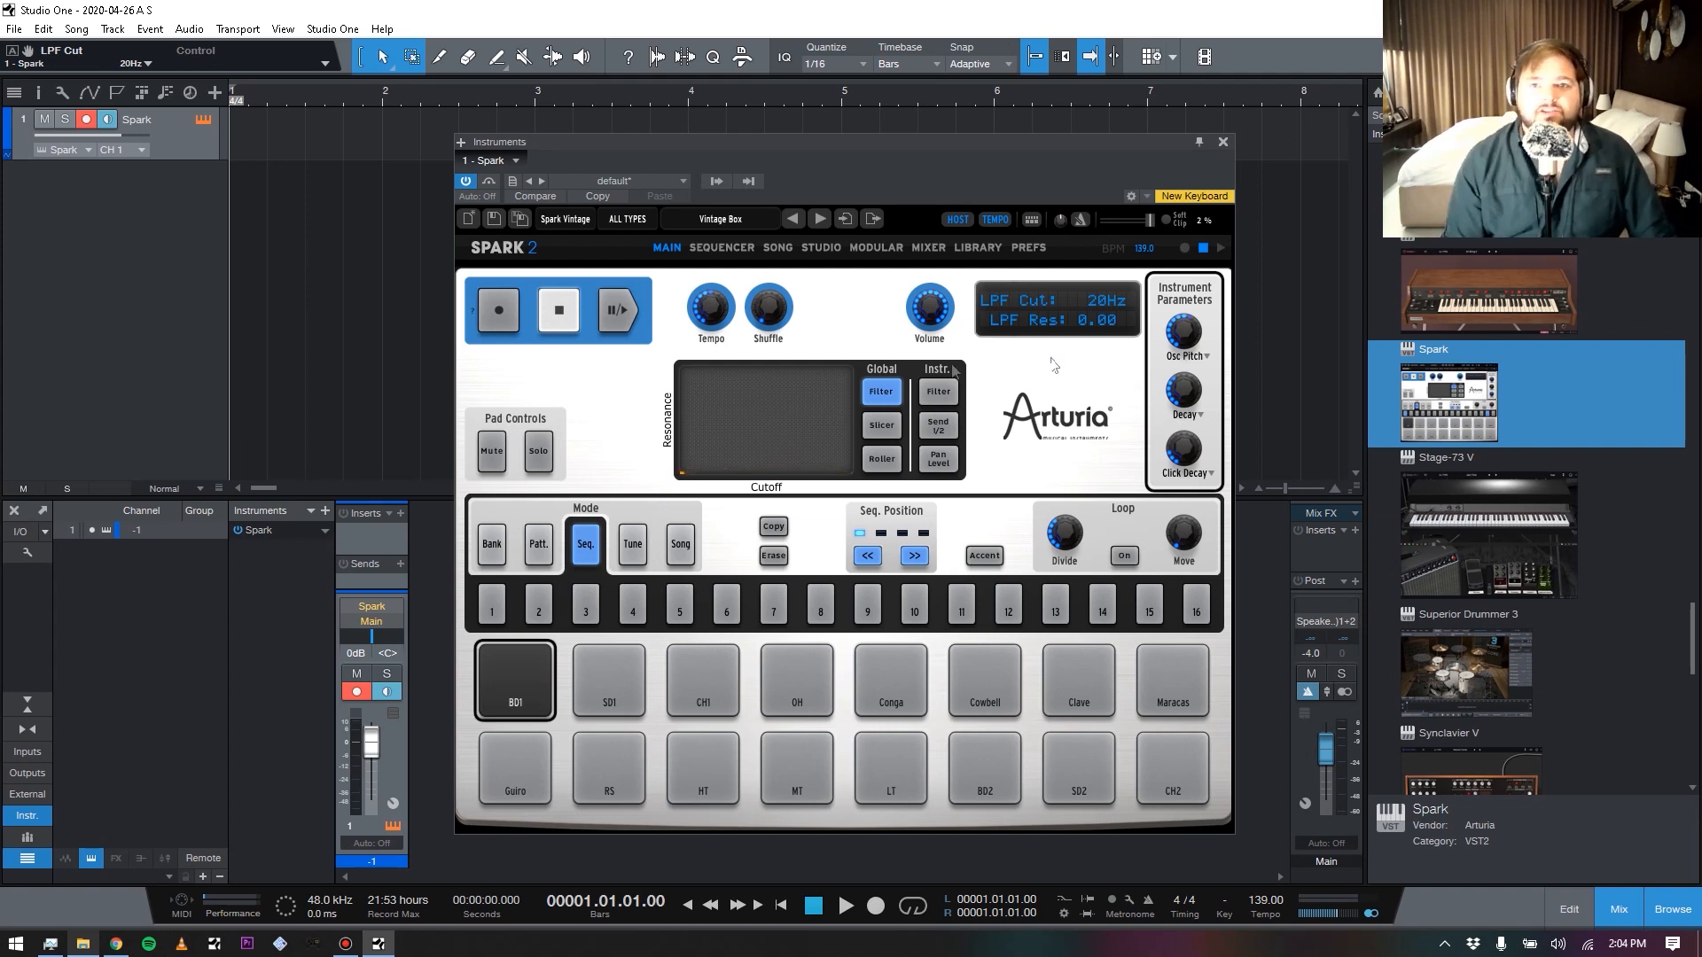
Compare the instrument parameters of the SD1 and CH1 pads, and set the BD1 pad's Click Decay to 11 ms
{"action": "left_click", "coordinate": [621, 660]}
{"action": "left_click", "coordinate": [718, 681]}
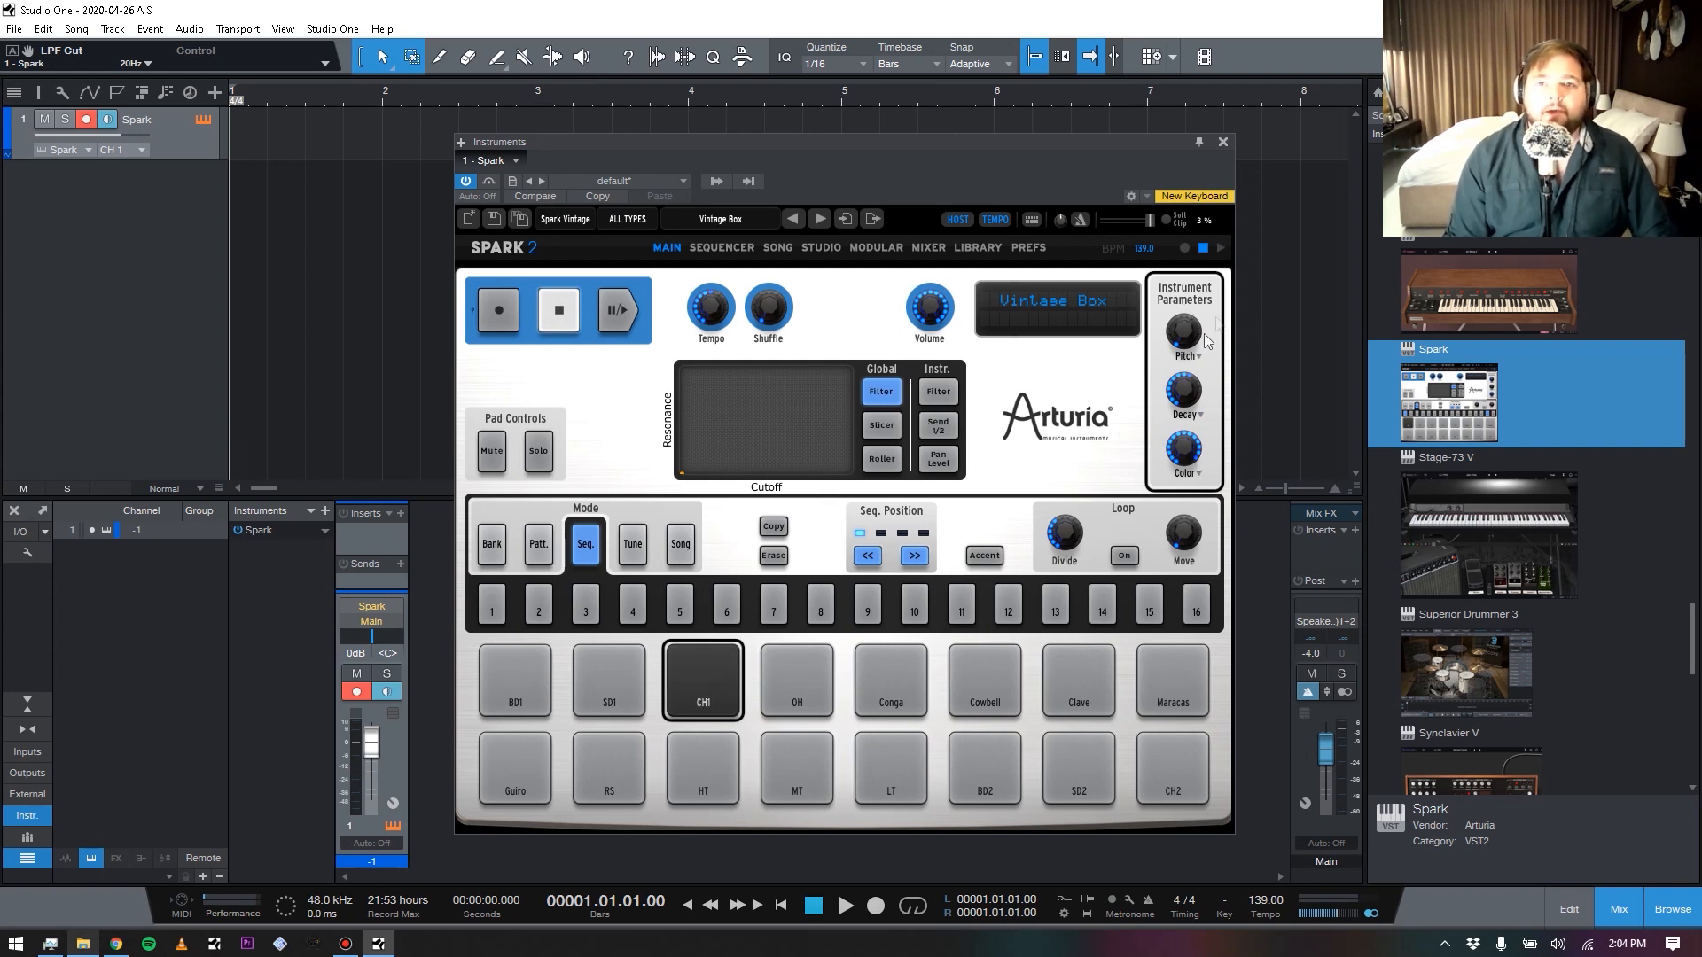
{"action": "left_click", "coordinate": [515, 681]}
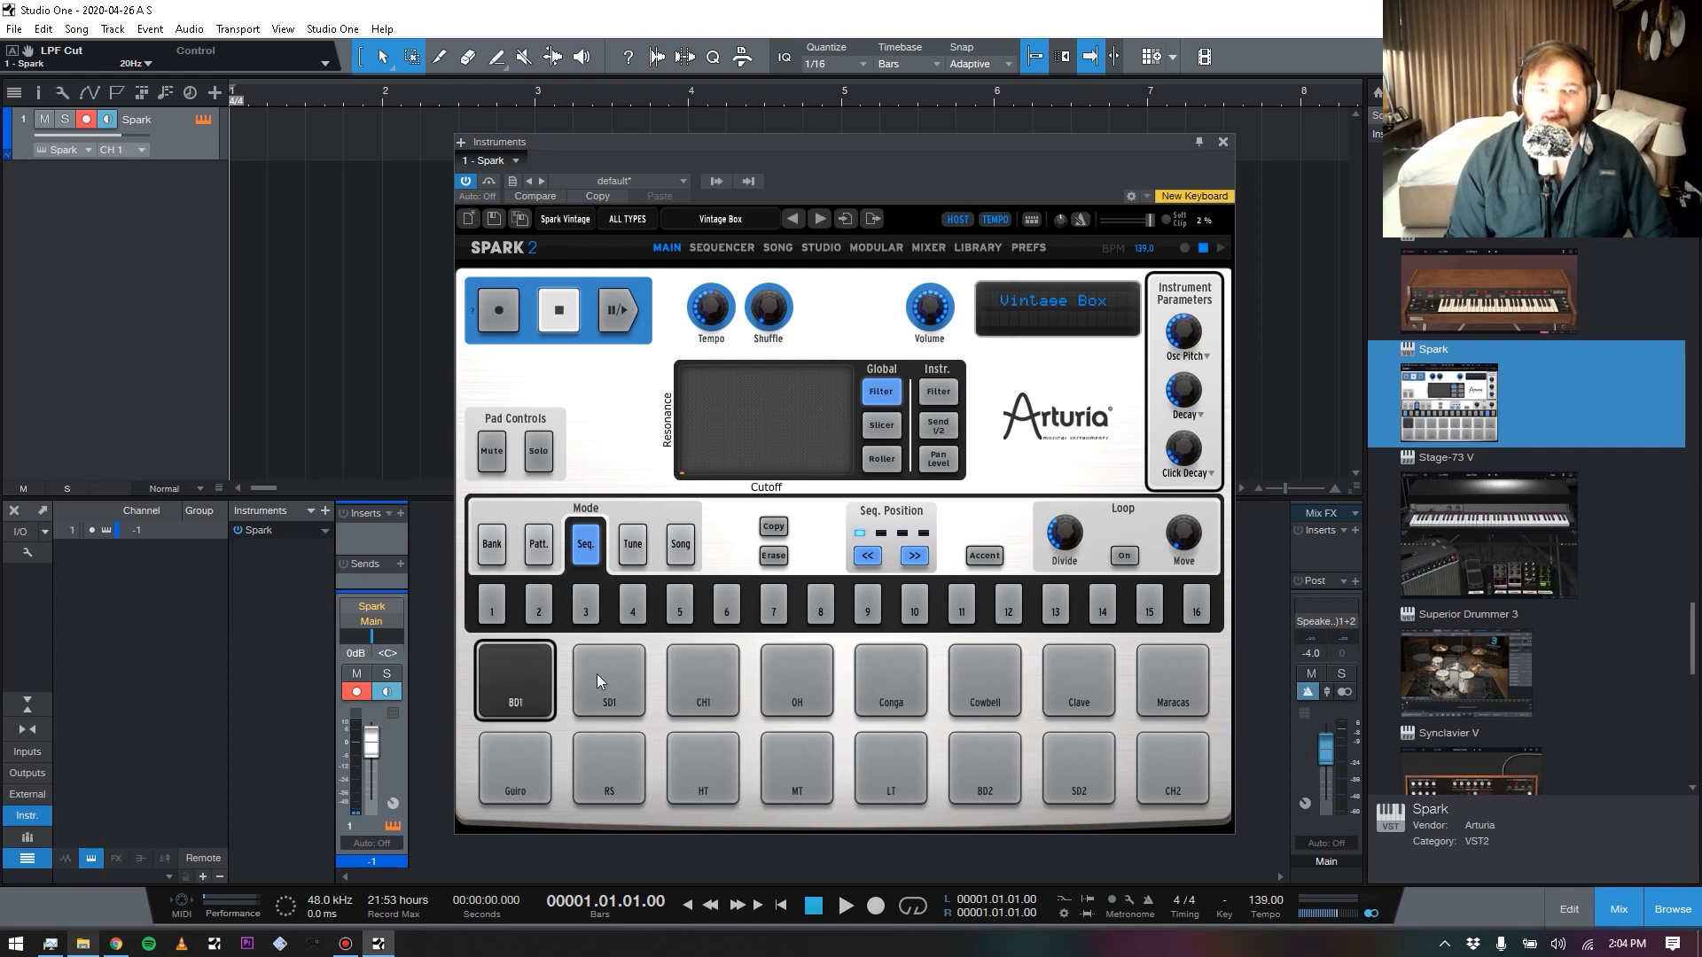
{"action": "left_click_drag", "start_coordinate": [1191, 458], "coordinate": [1202, 496]}
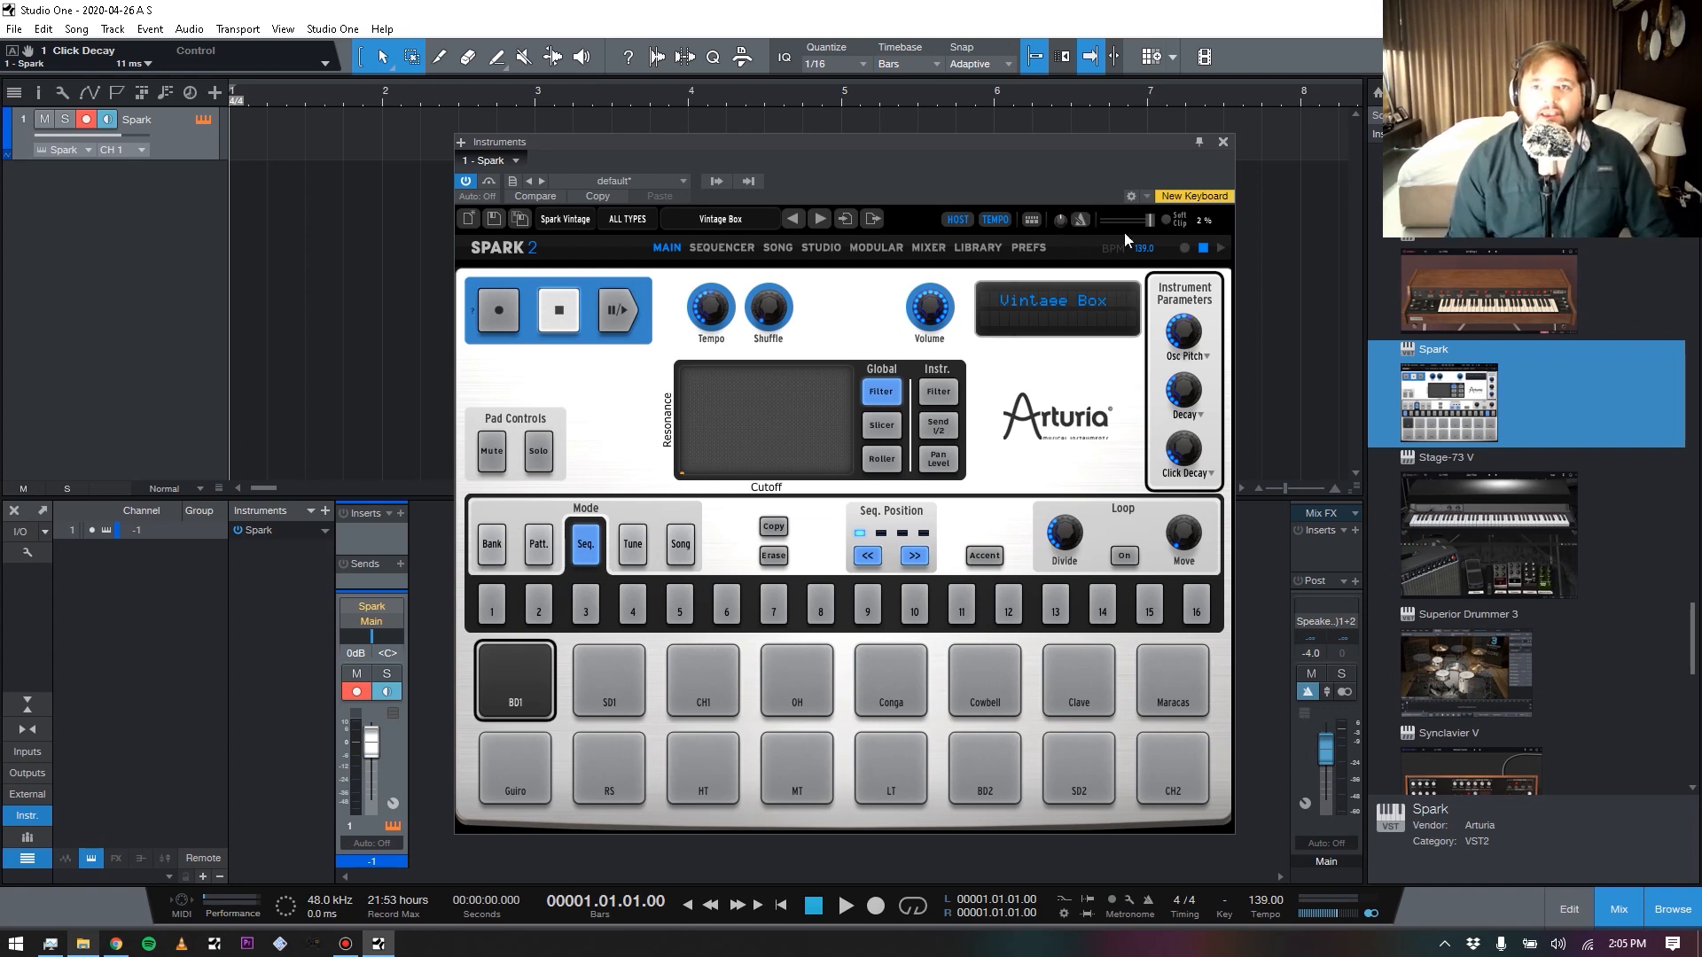
Move the Spark window lower over the arrangement and show its Sequencer page, comparing it with the Main page
{"action": "mouse_move", "coordinate": [1127, 223]}
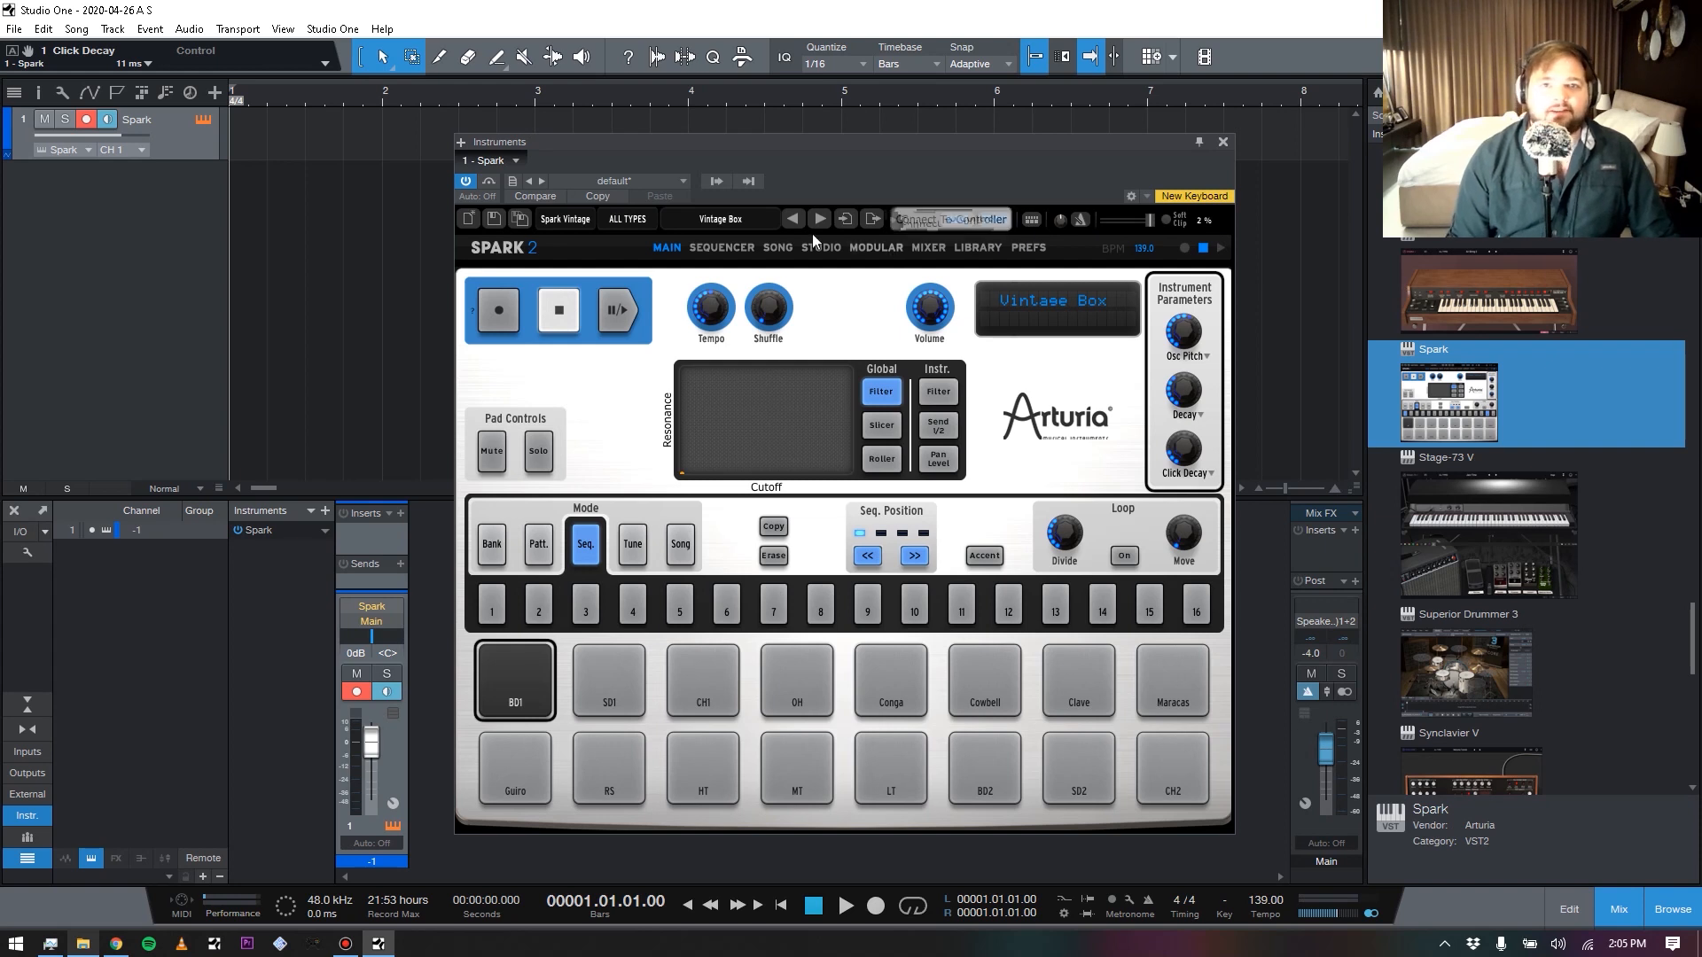
{"action": "left_click", "coordinate": [721, 249]}
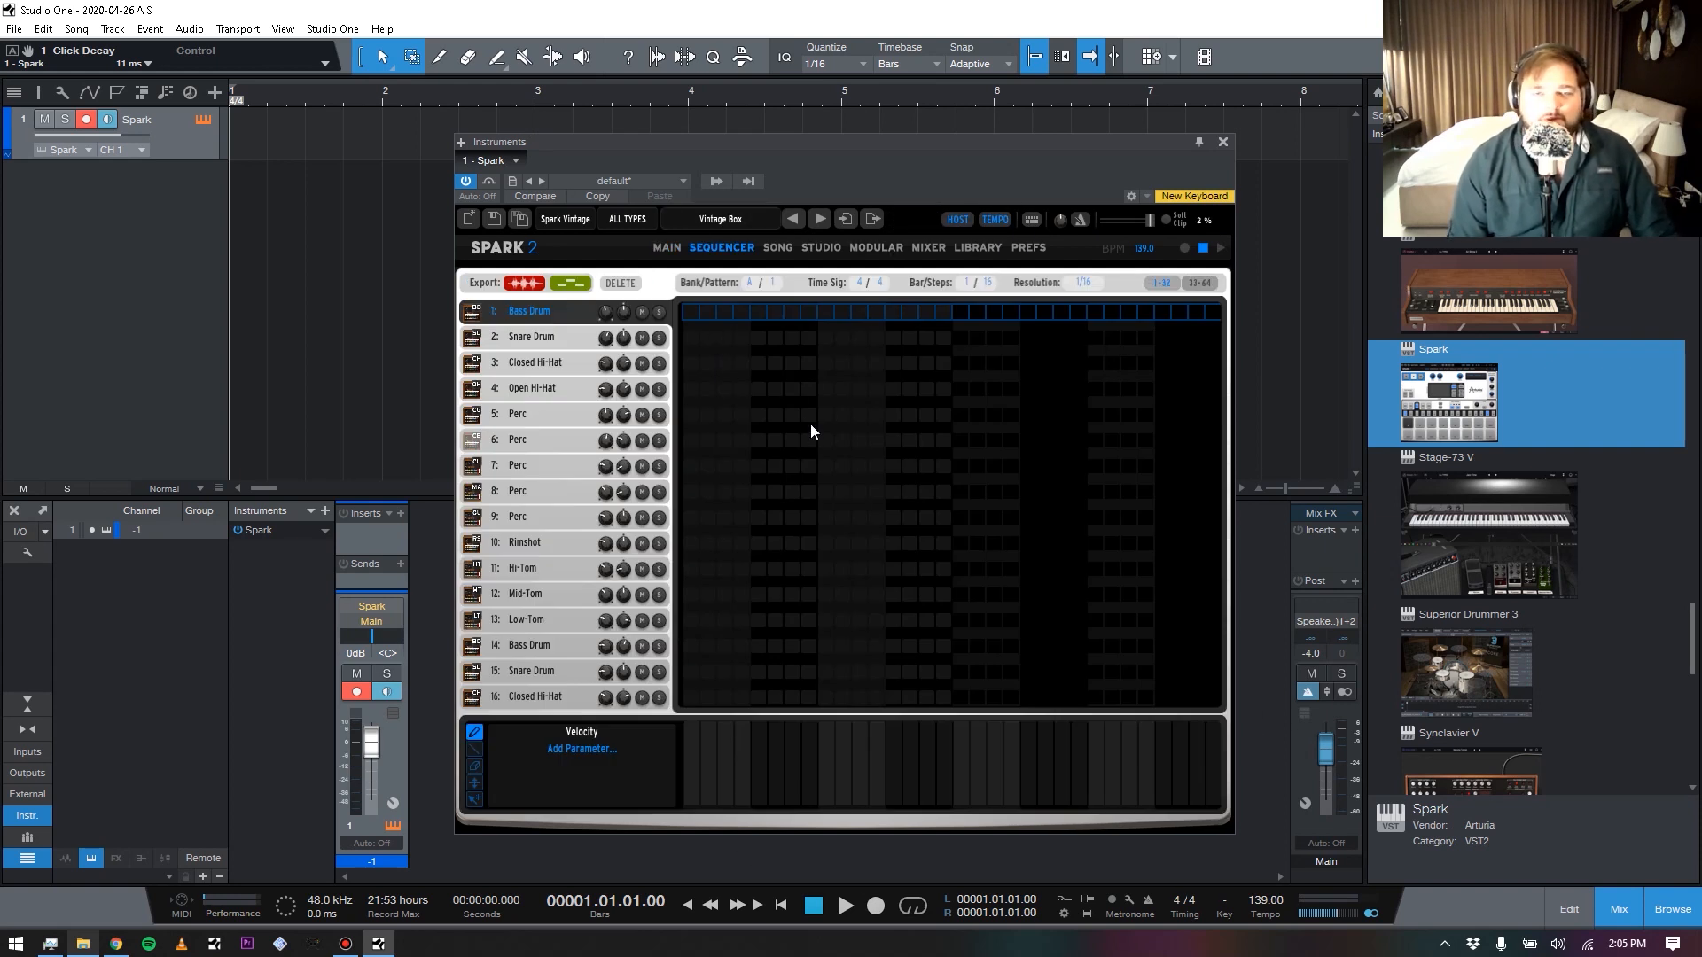
{"action": "left_click_drag", "start_coordinate": [750, 141], "coordinate": [812, 183]}
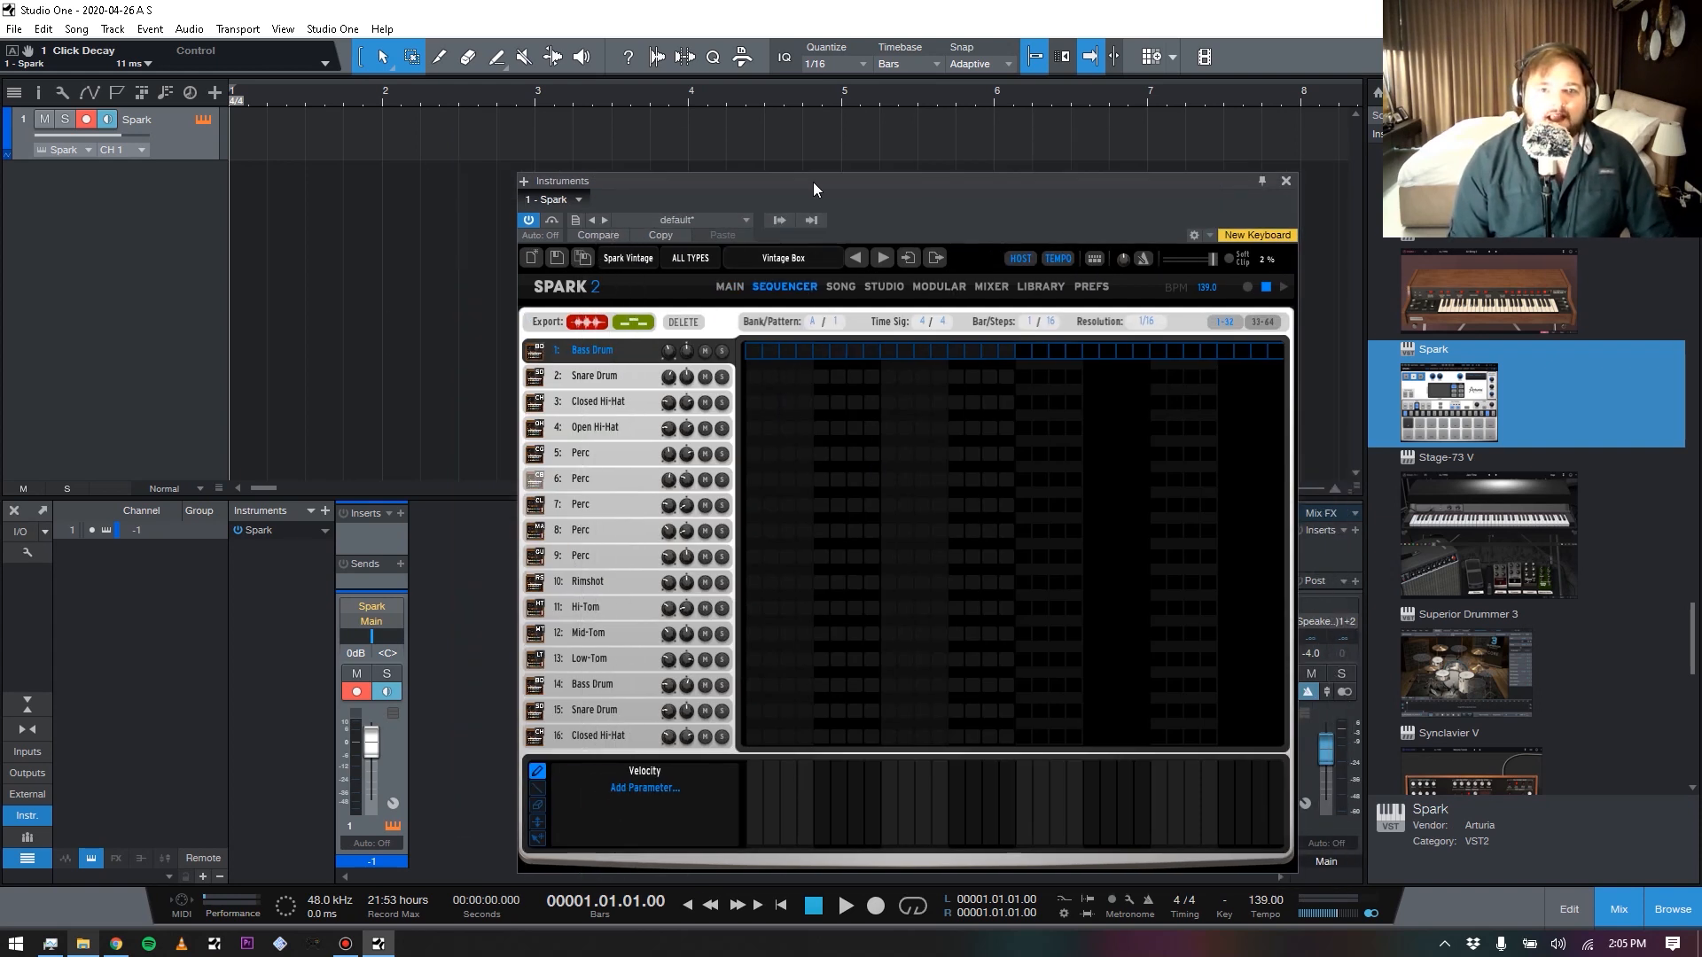
{"action": "left_click", "coordinate": [876, 255]}
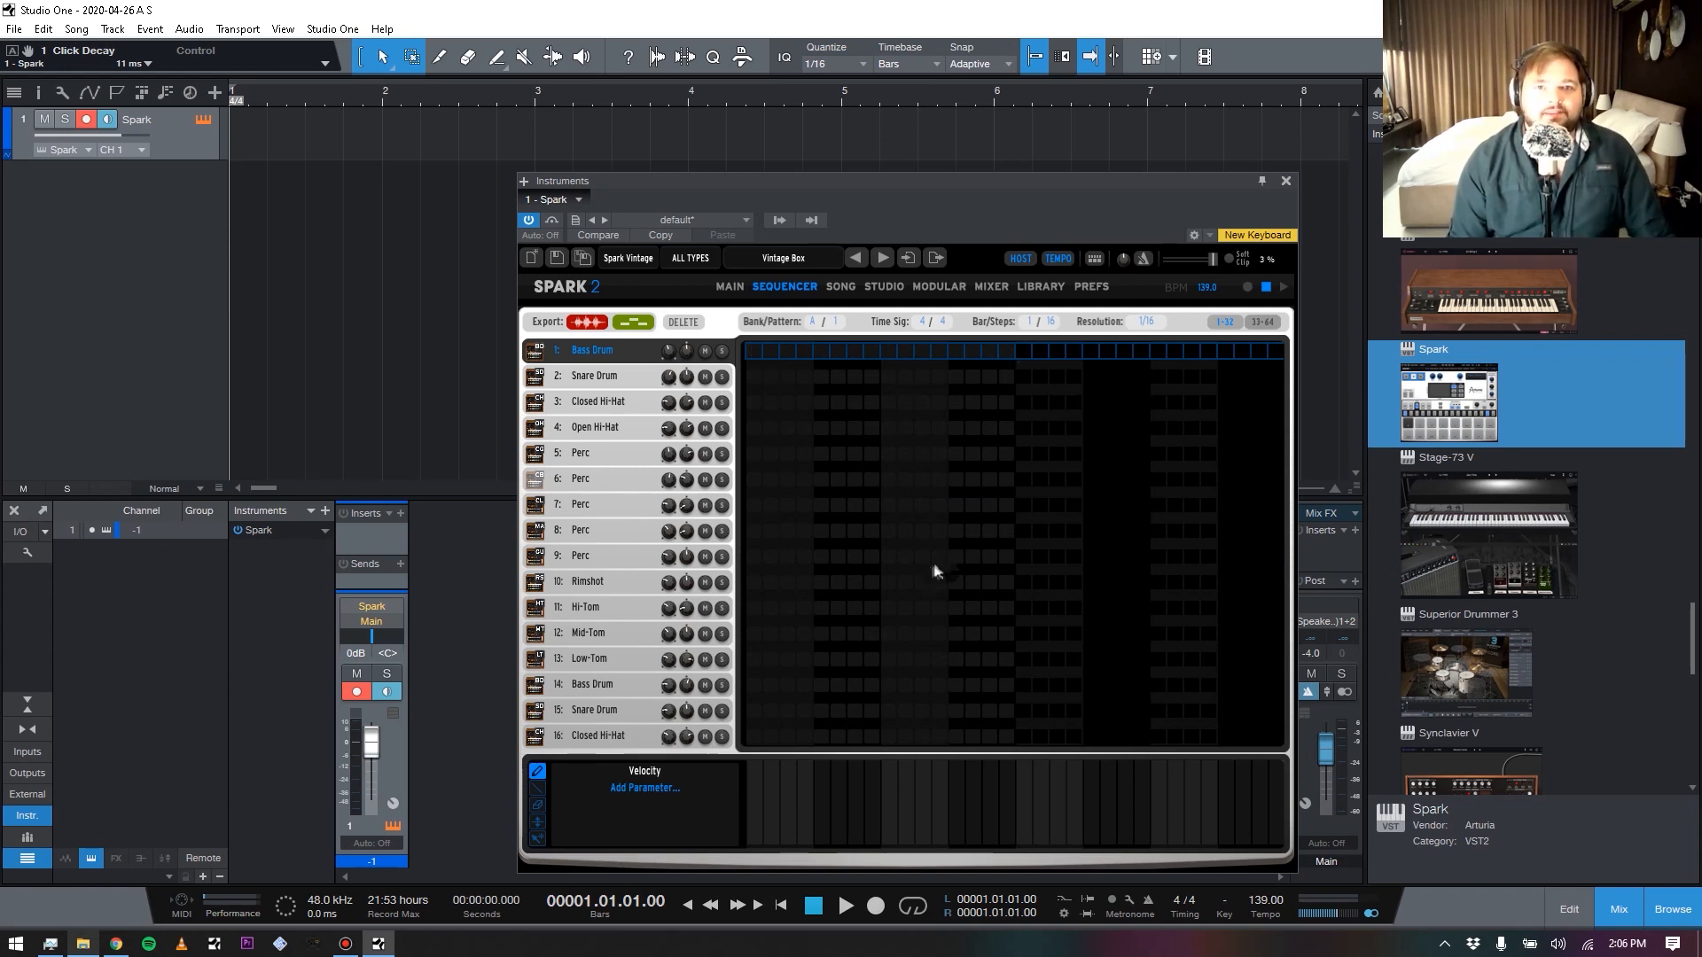
{"action": "left_click", "coordinate": [734, 286]}
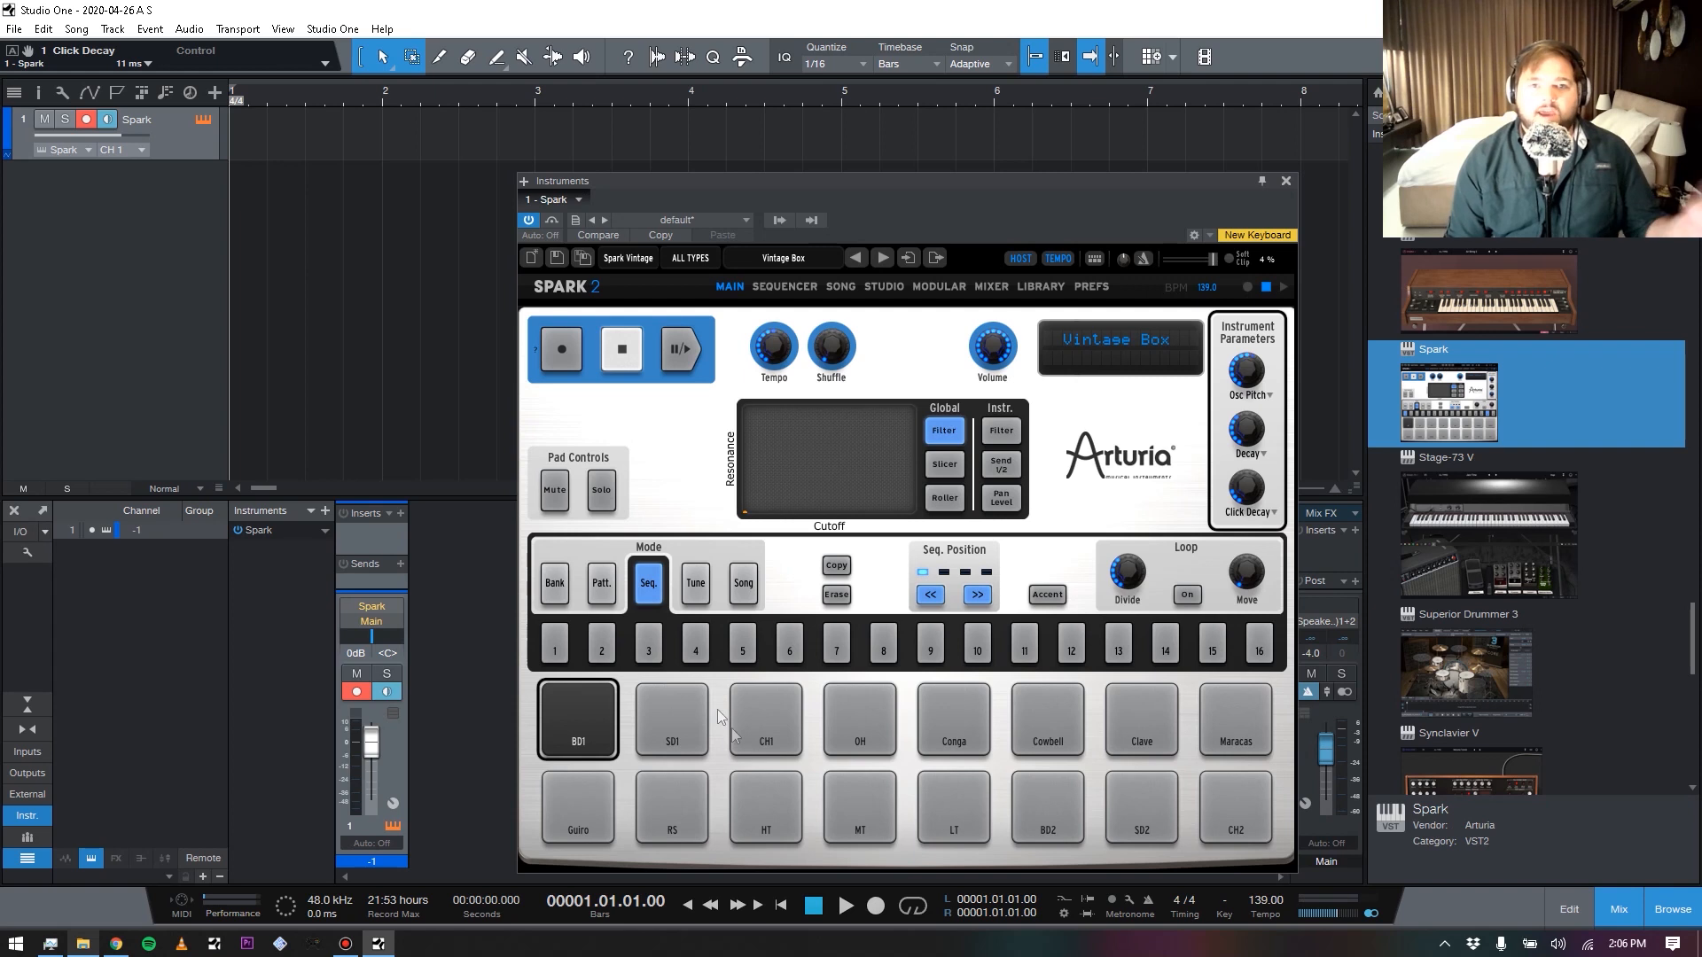
{"action": "left_click", "coordinate": [768, 287]}
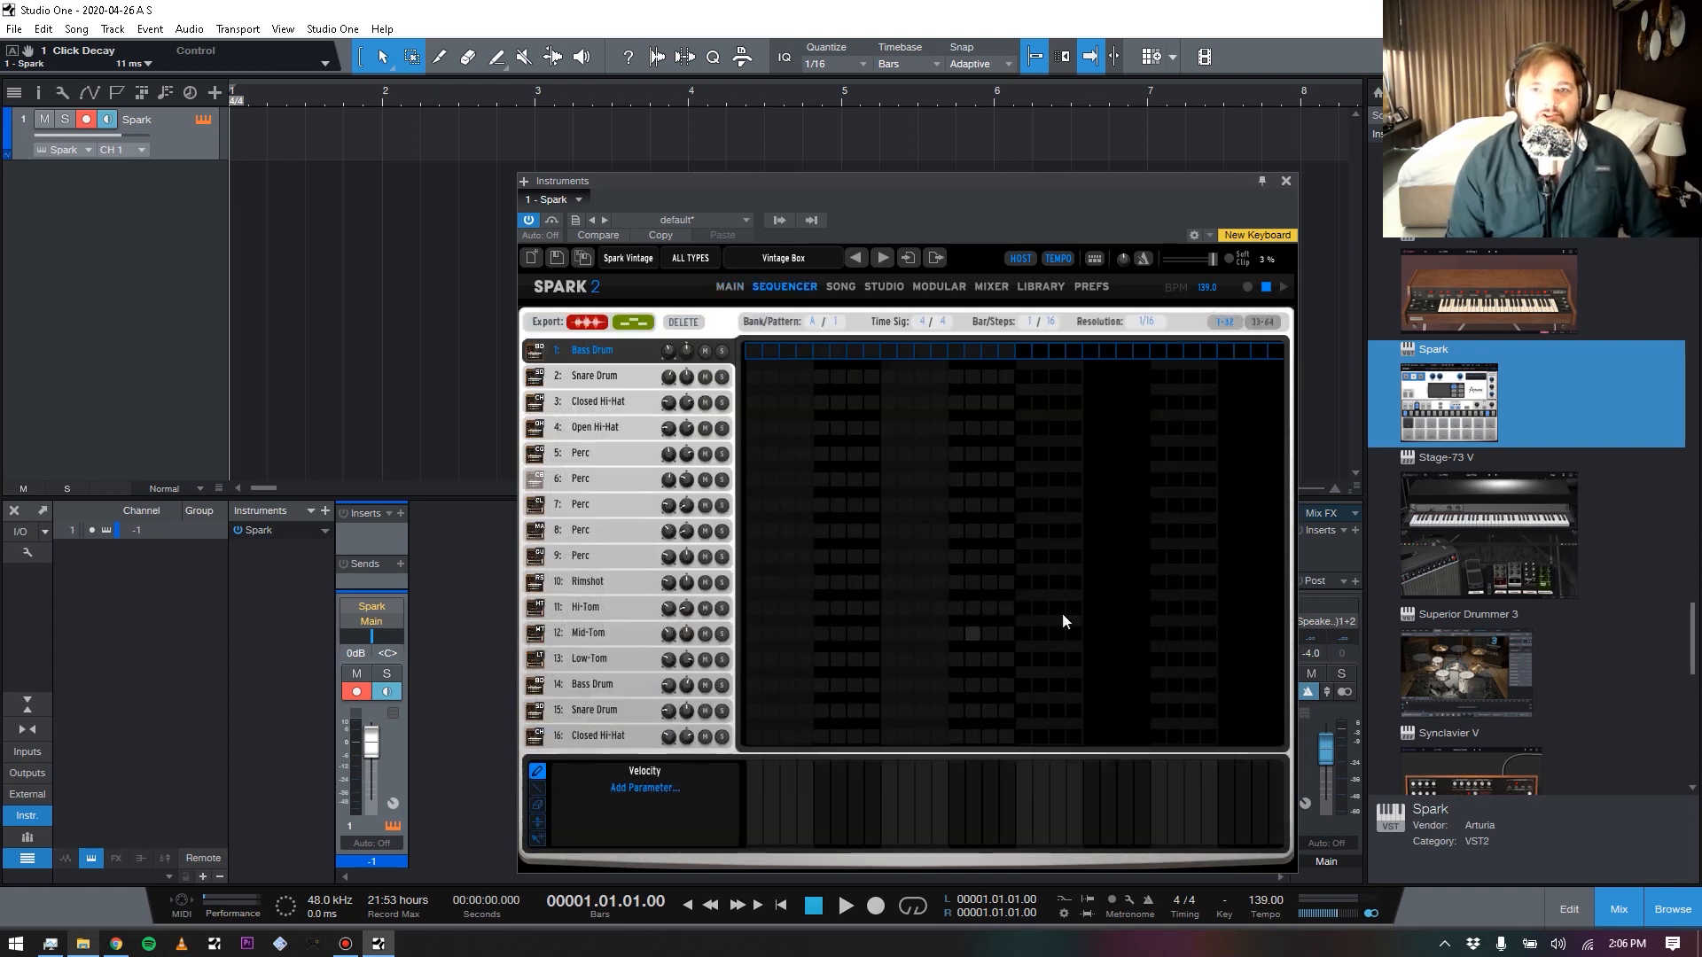
Program bass drum hits on steps 1, 5, 9 and 13 and snare drum hits on steps 5 and 13
{"action": "left_click", "coordinate": [752, 353]}
{"action": "left_click", "coordinate": [823, 351]}
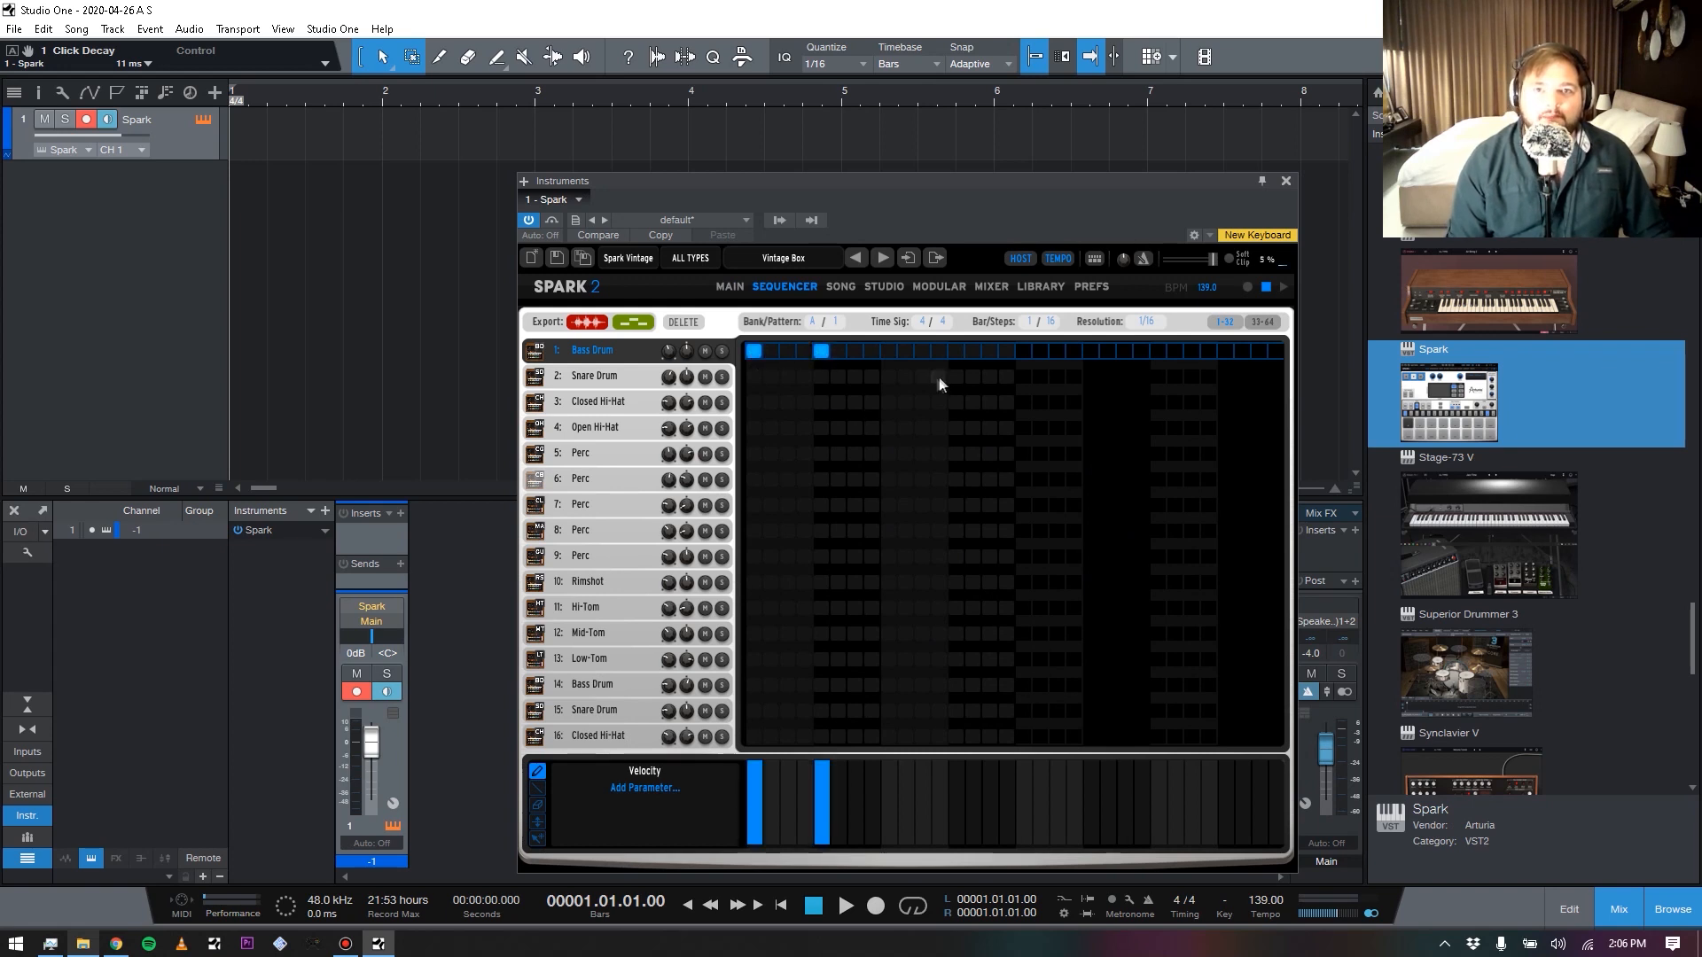
{"action": "left_click", "coordinate": [889, 352]}
{"action": "left_click", "coordinate": [956, 351]}
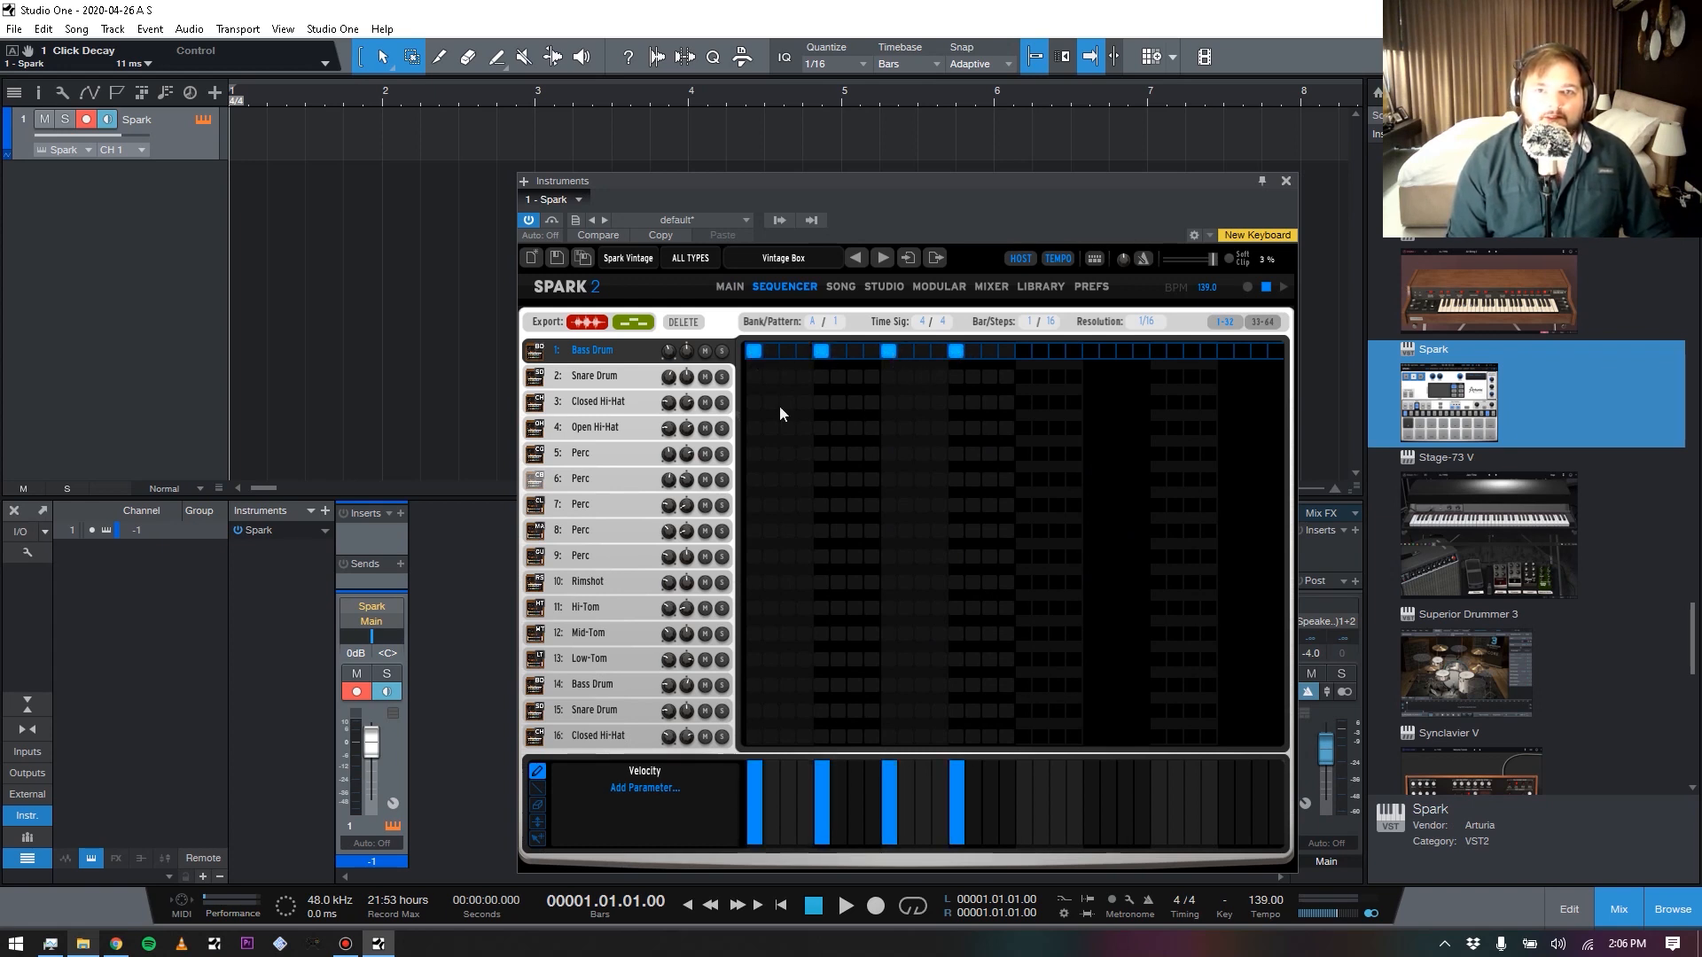
{"action": "left_click", "coordinate": [817, 377]}
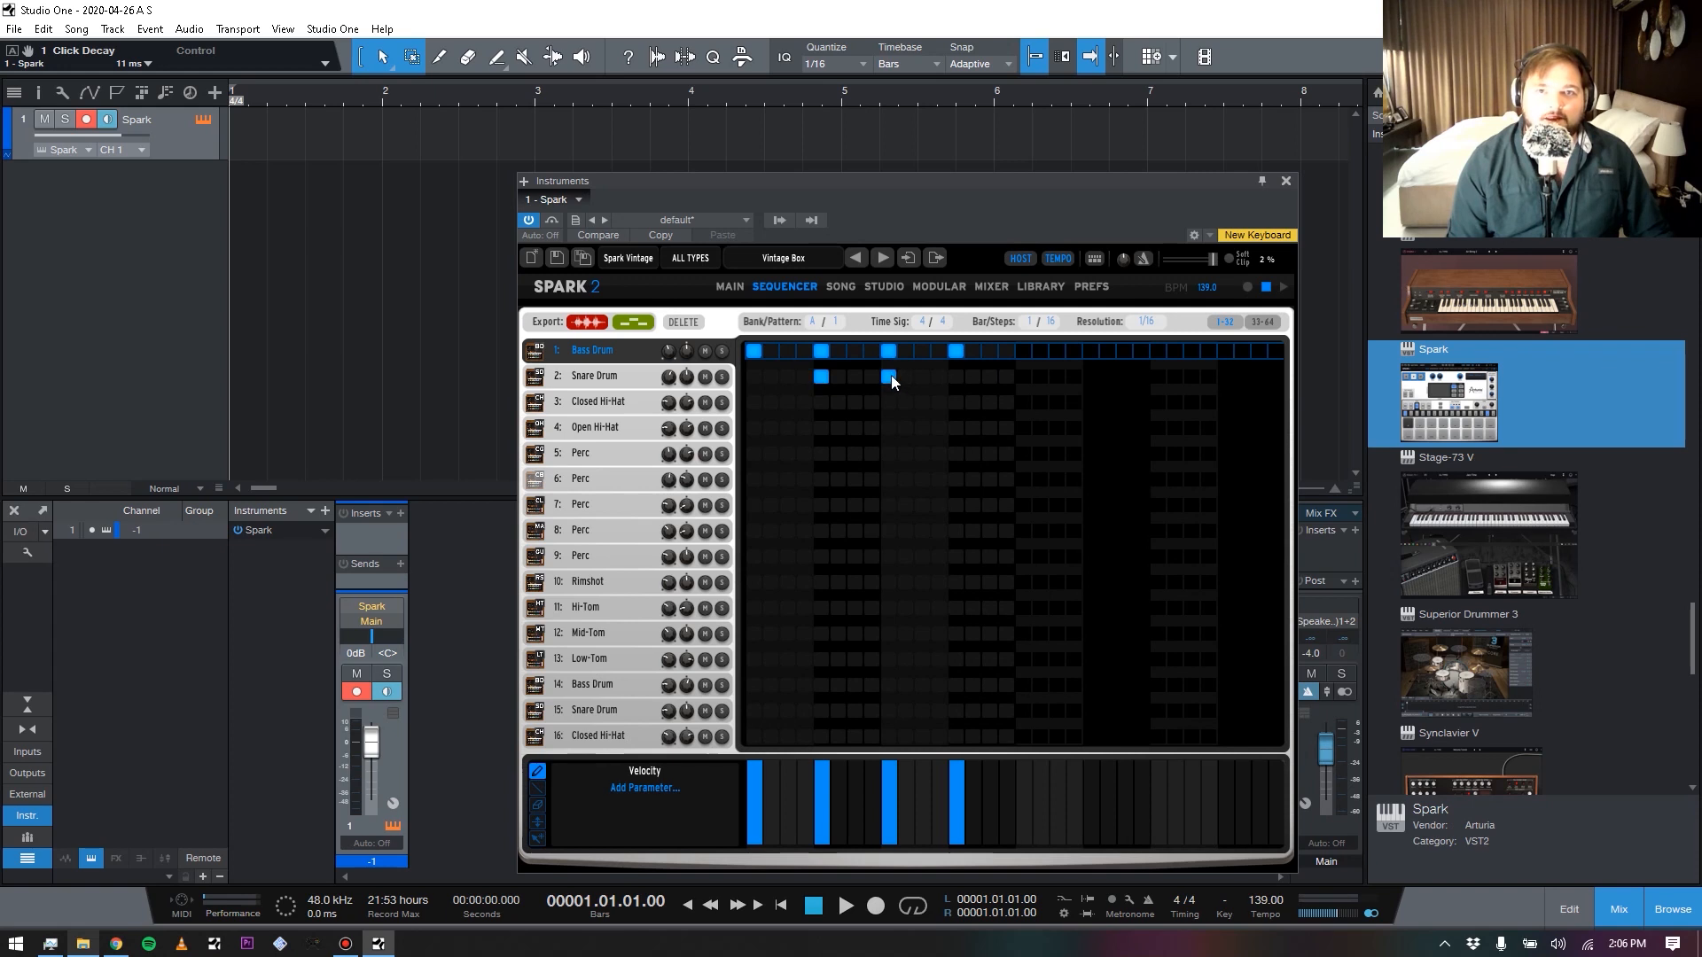
{"action": "left_click", "coordinate": [957, 377]}
Program closed hi-hat hits on the offbeats at steps 3, 7, 11 and 15
{"action": "left_click", "coordinate": [771, 404]}
{"action": "left_click_drag", "start_coordinate": [771, 404], "coordinate": [788, 404]}
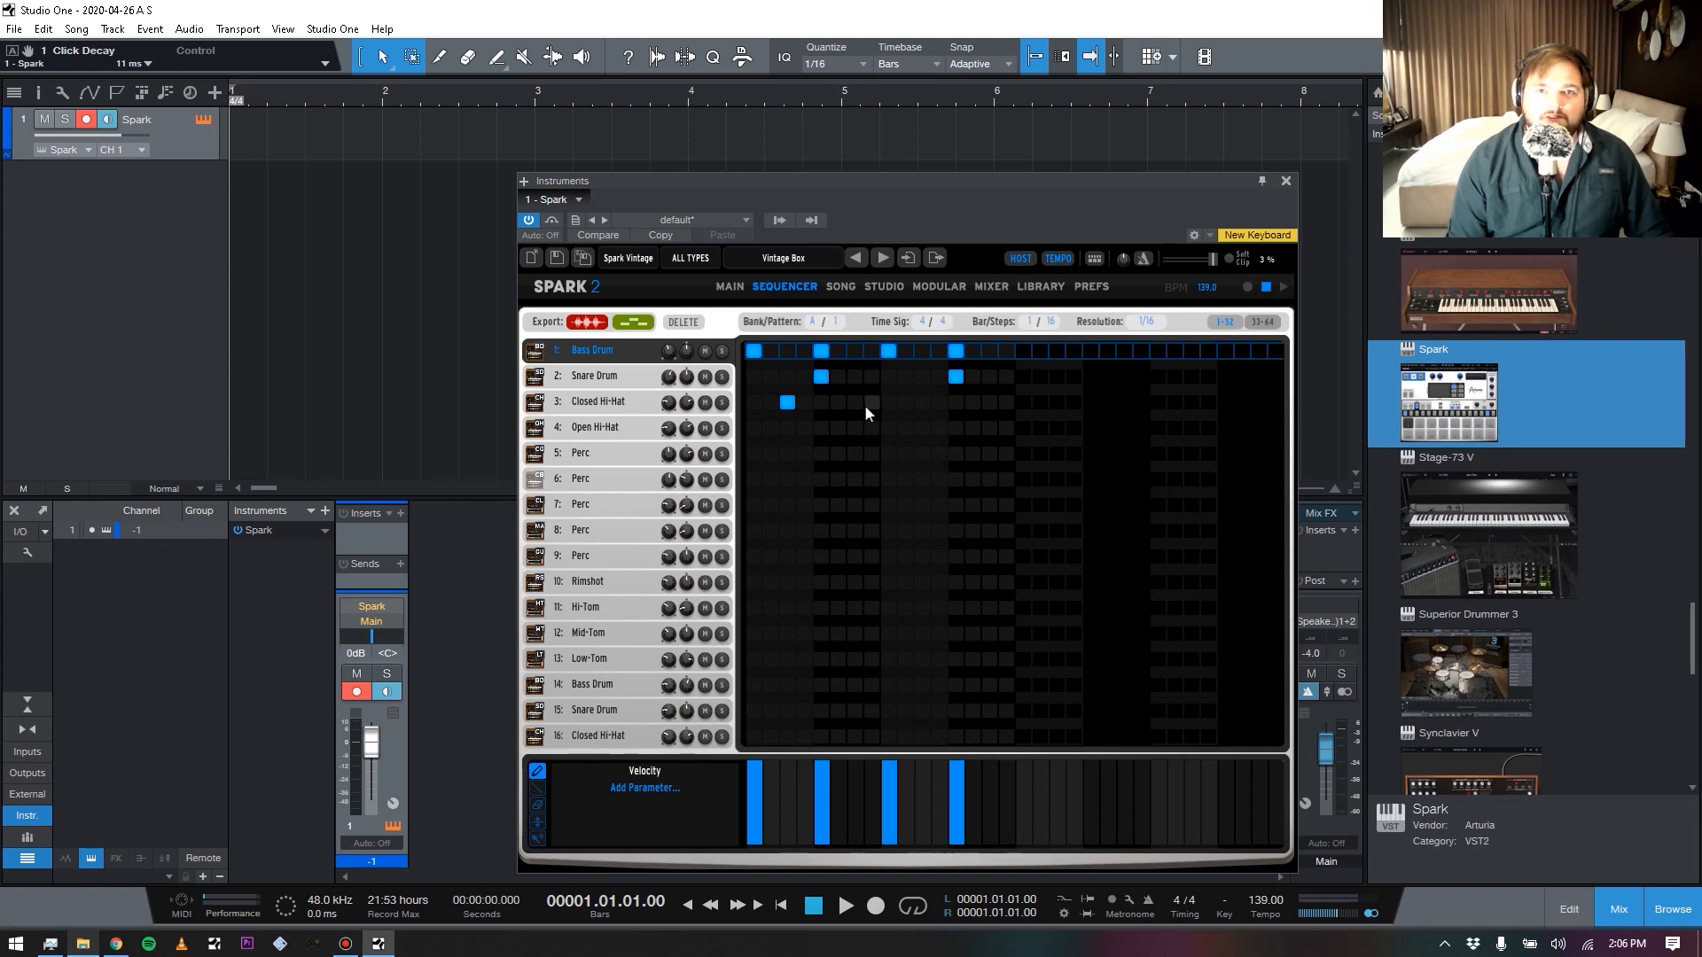
{"action": "left_click", "coordinate": [918, 404]}
{"action": "left_click", "coordinate": [992, 403]}
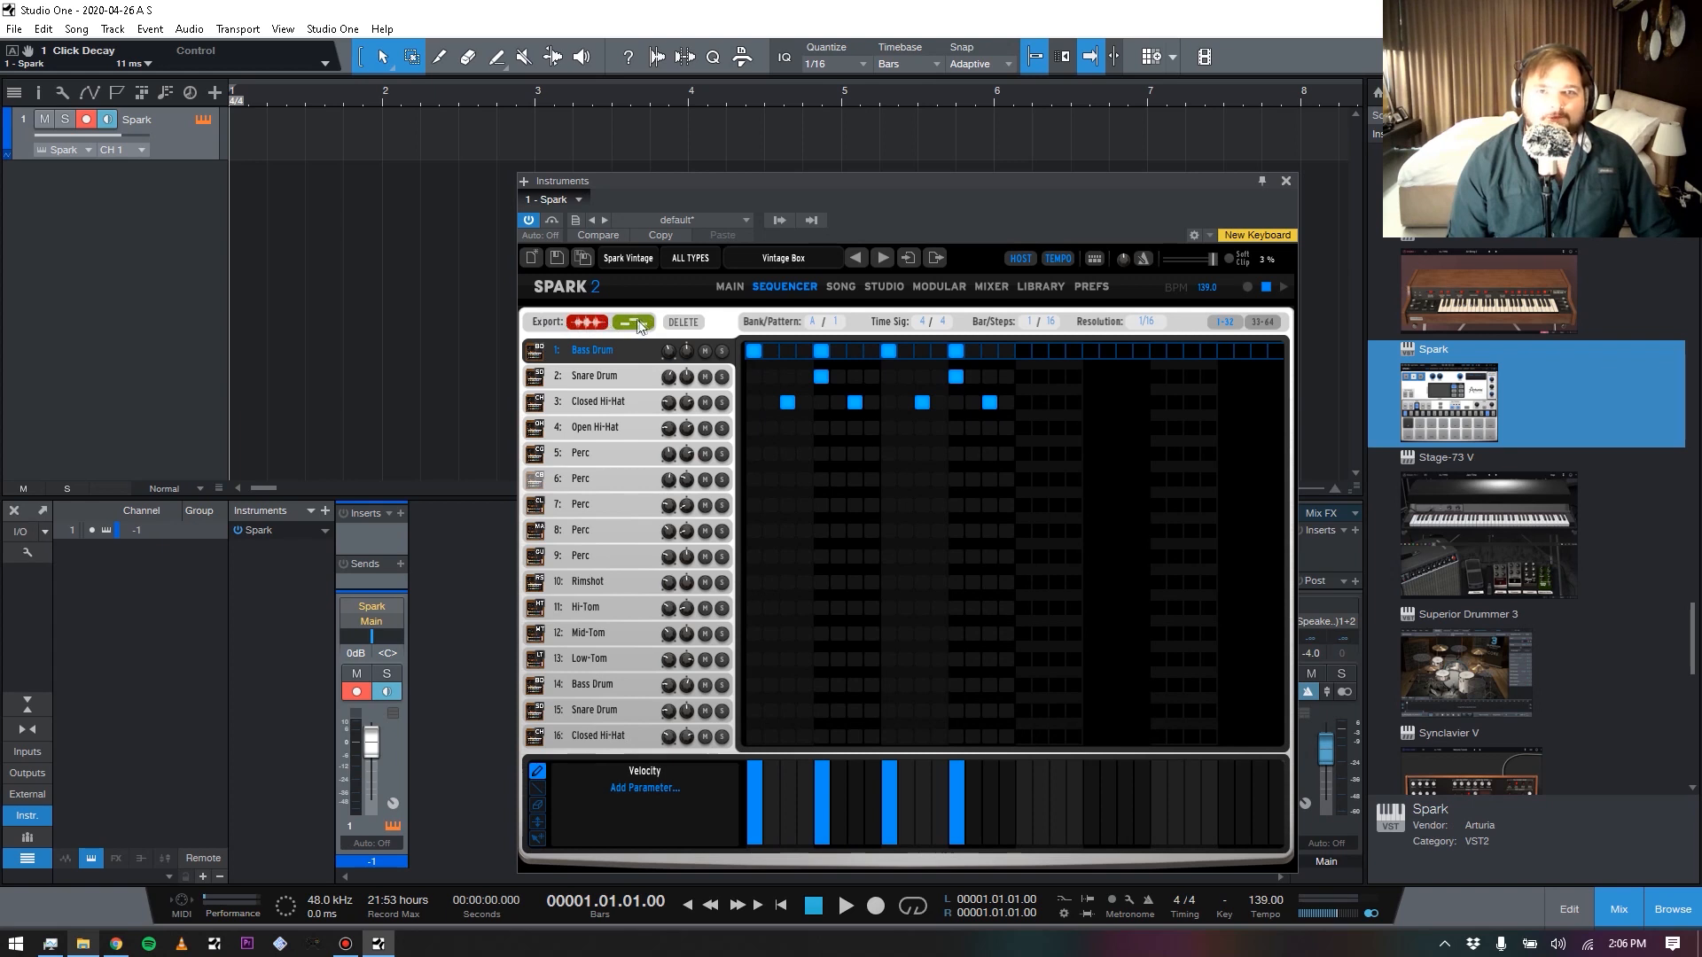
Export the pattern as MIDI onto the Spark track at bar 1 and as a wave file onto a new audio track below
{"action": "left_click_drag", "start_coordinate": [631, 323], "coordinate": [264, 136]}
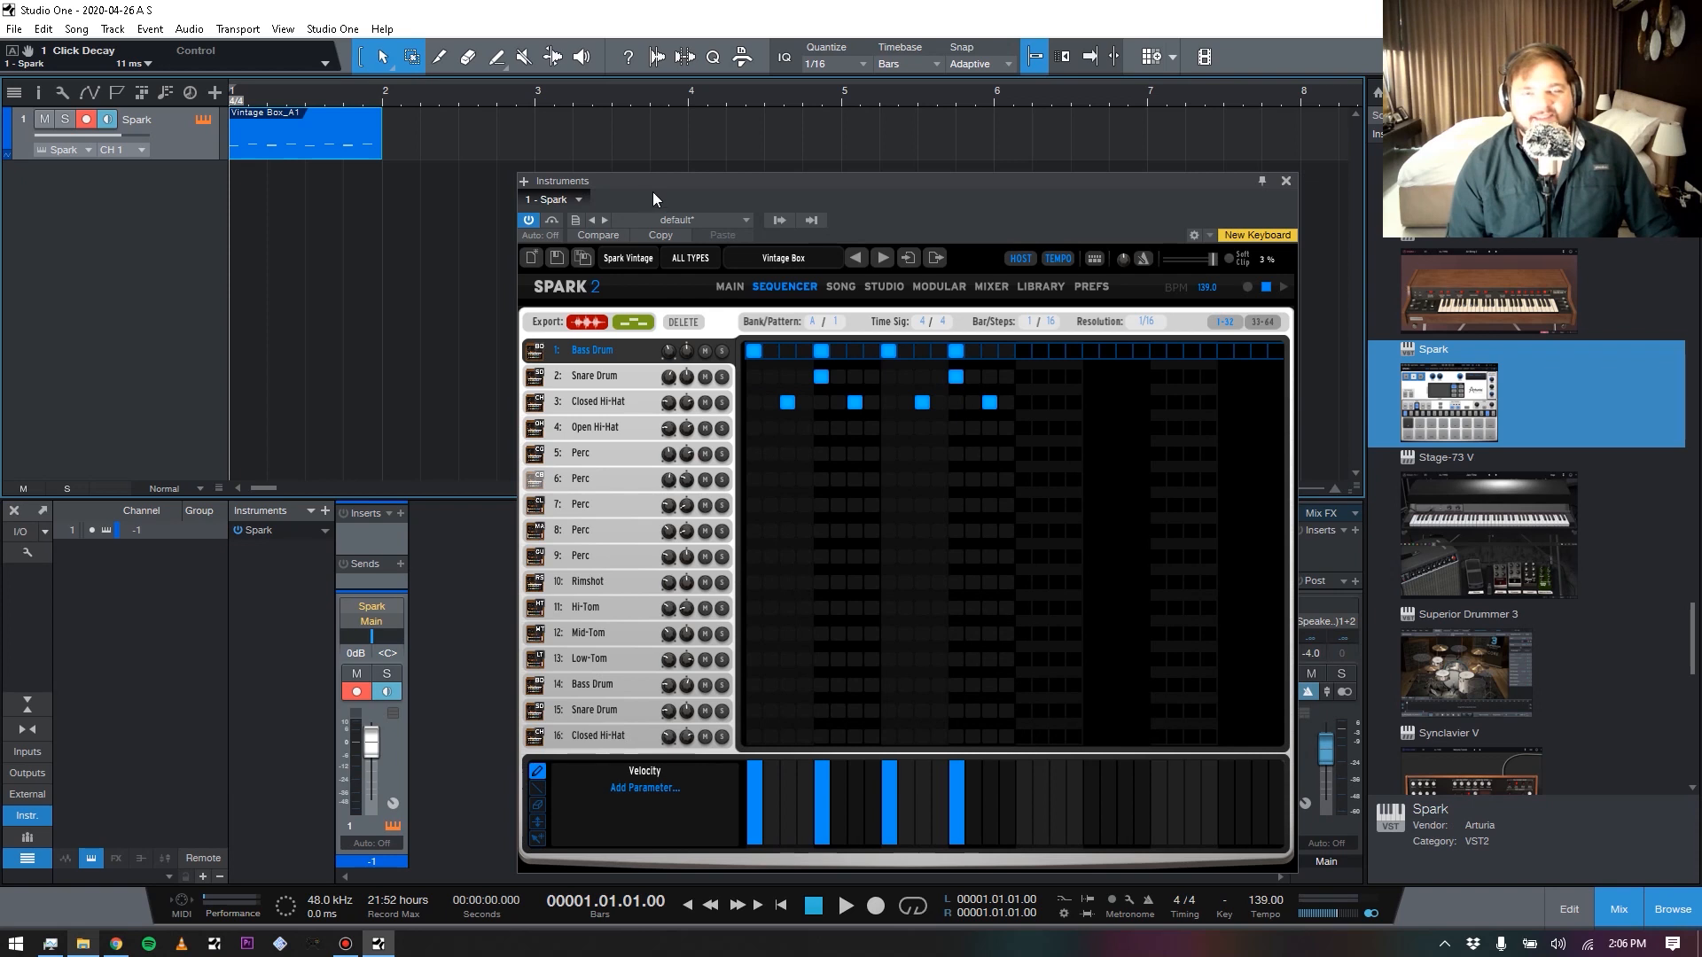
{"action": "mouse_move", "coordinate": [646, 185]}
{"action": "left_mouse_down"}
{"action": "mouse_move", "coordinate": [606, 191]}
{"action": "mouse_move", "coordinate": [631, 186]}
{"action": "left_mouse_up"}
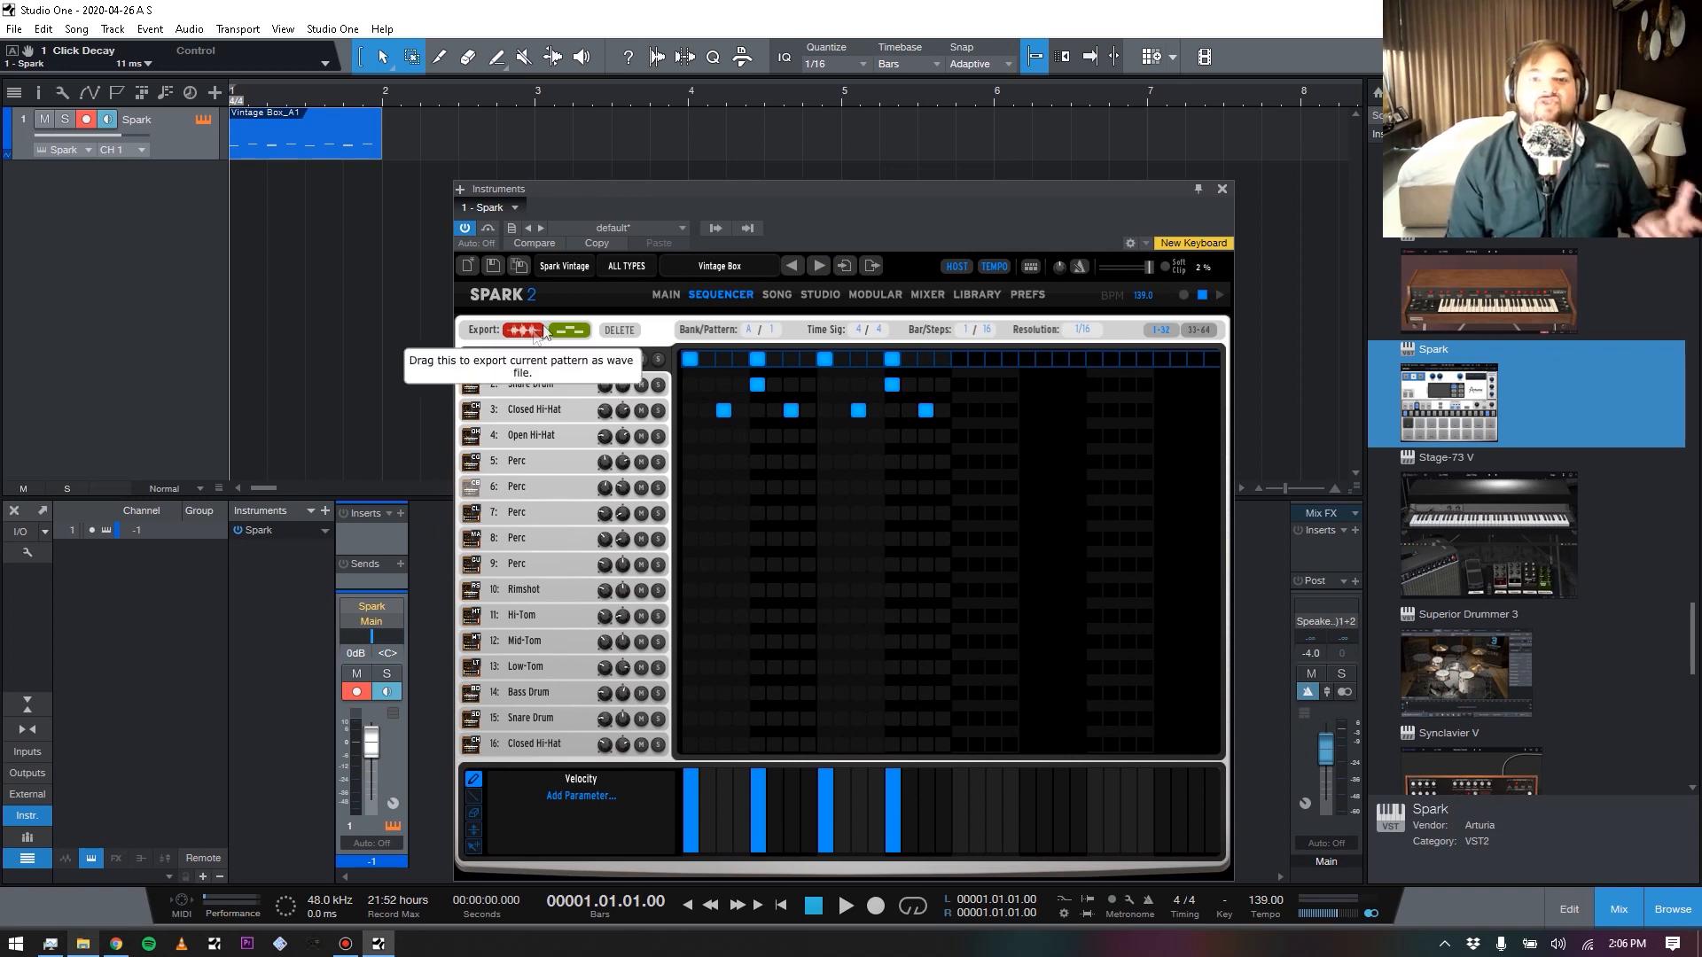
{"action": "left_click_drag", "start_coordinate": [578, 333], "coordinate": [234, 211]}
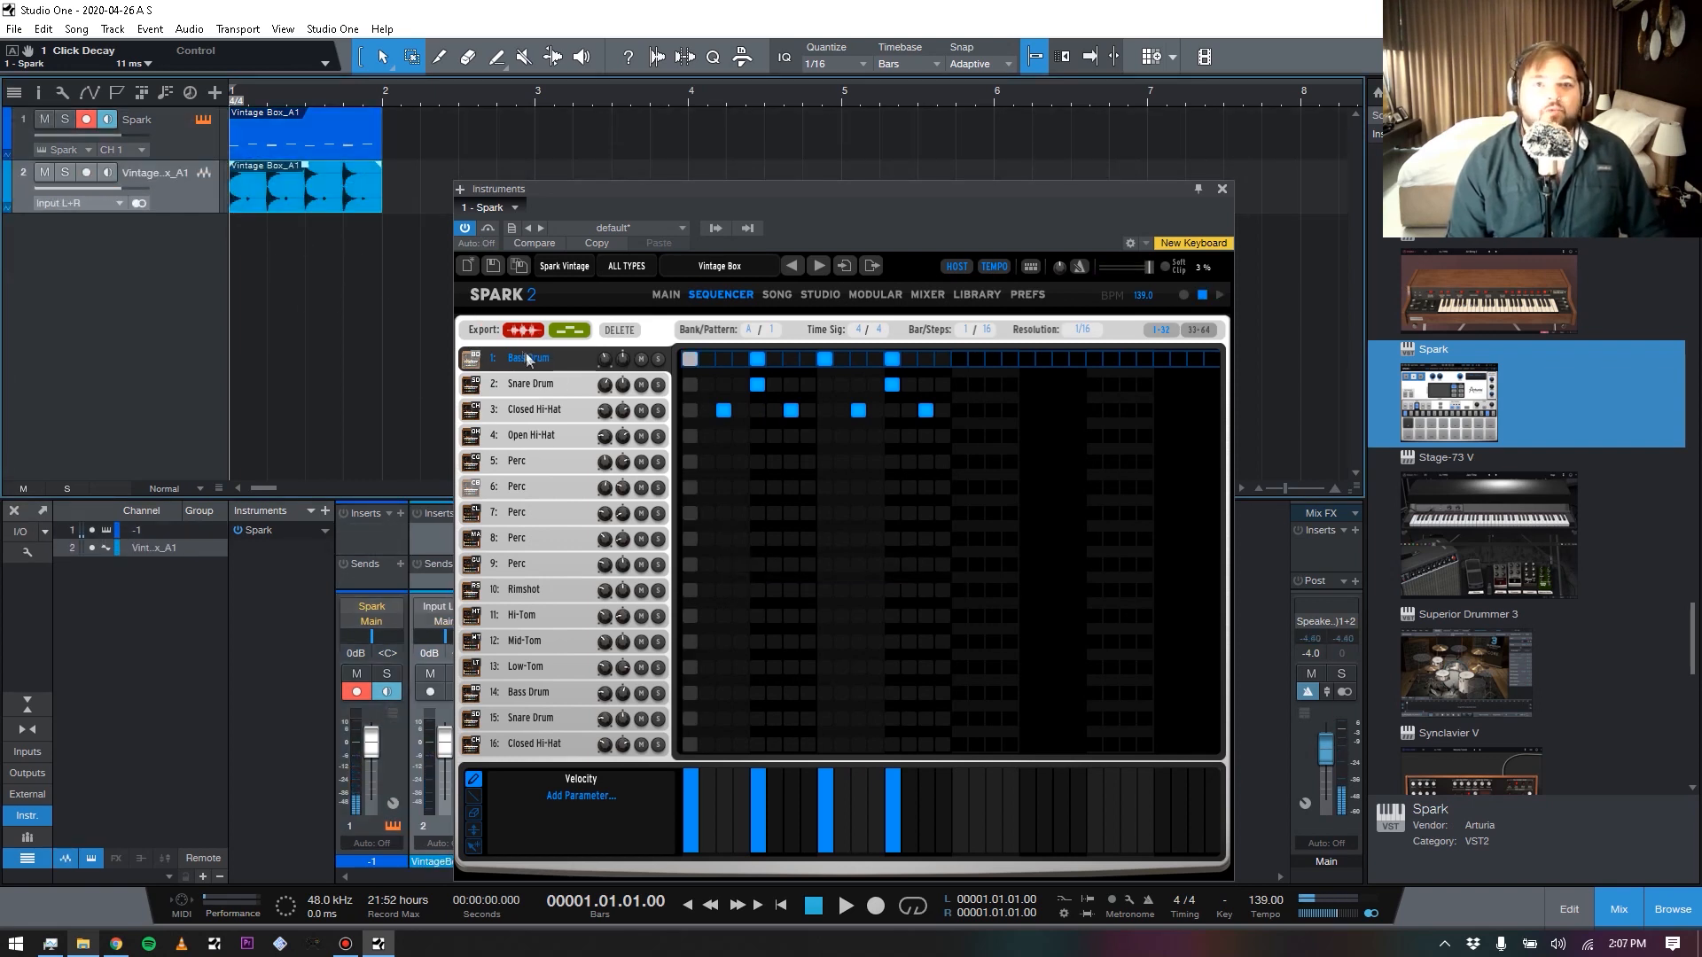
Delete the exported Vintage Box_A1 MIDI and audio clips from the arrangement
{"action": "left_click_drag", "start_coordinate": [306, 166], "coordinate": [306, 168]}
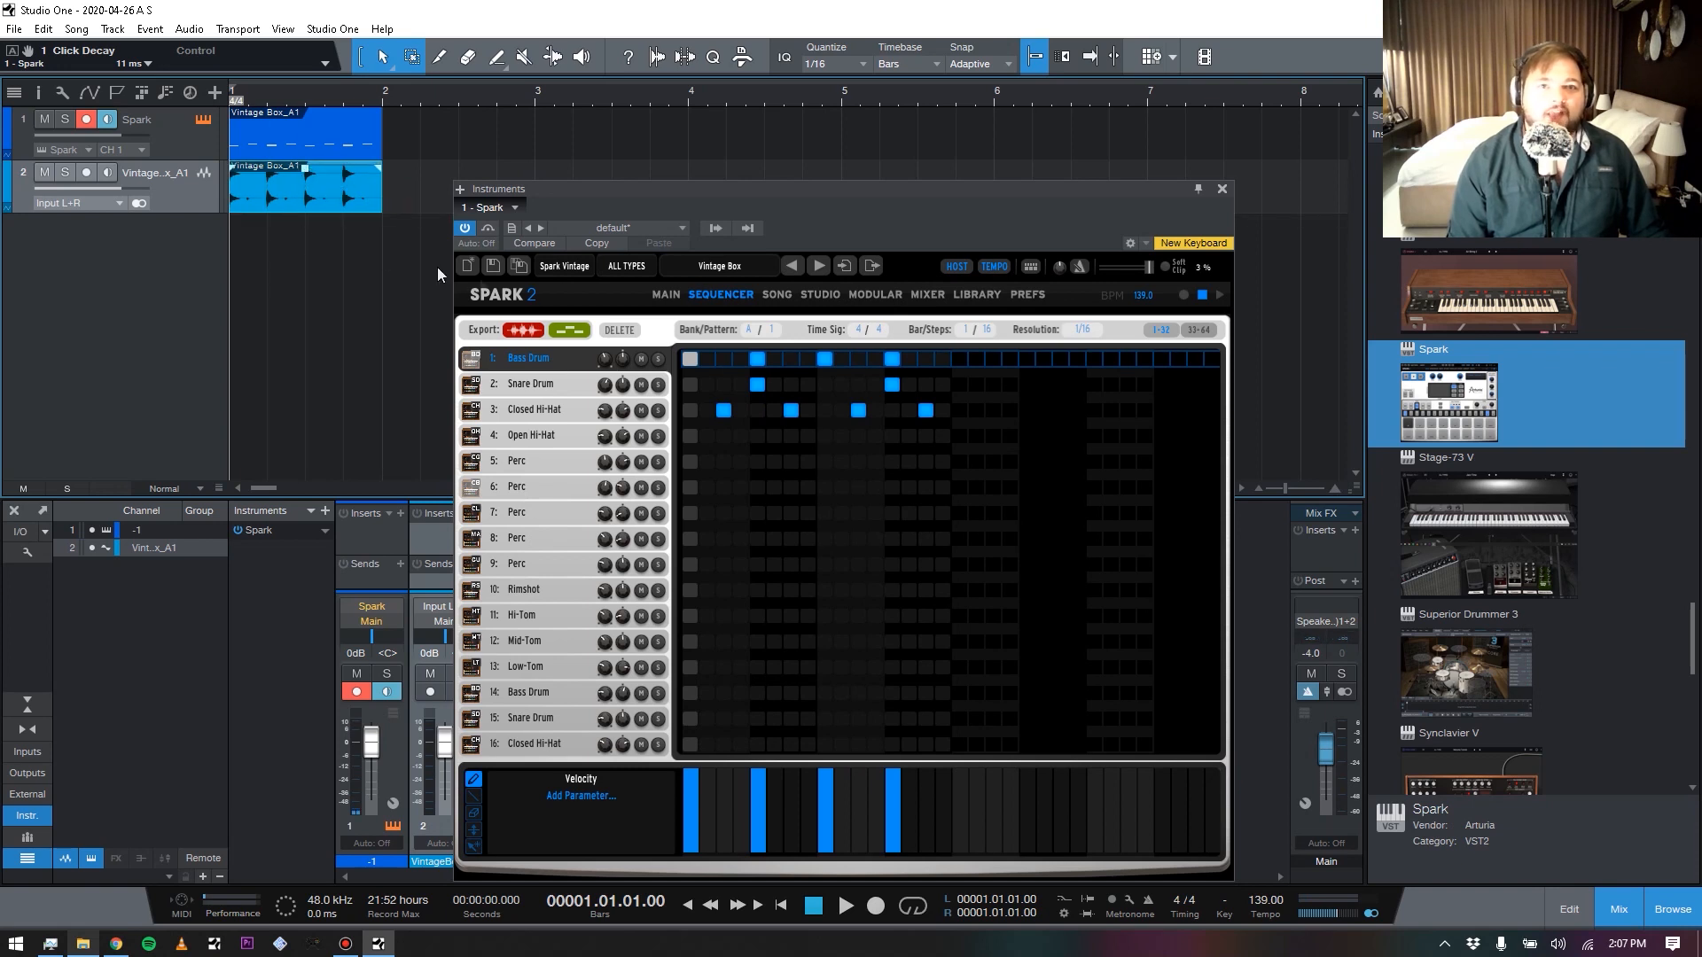
{"action": "left_click", "coordinate": [312, 130]}
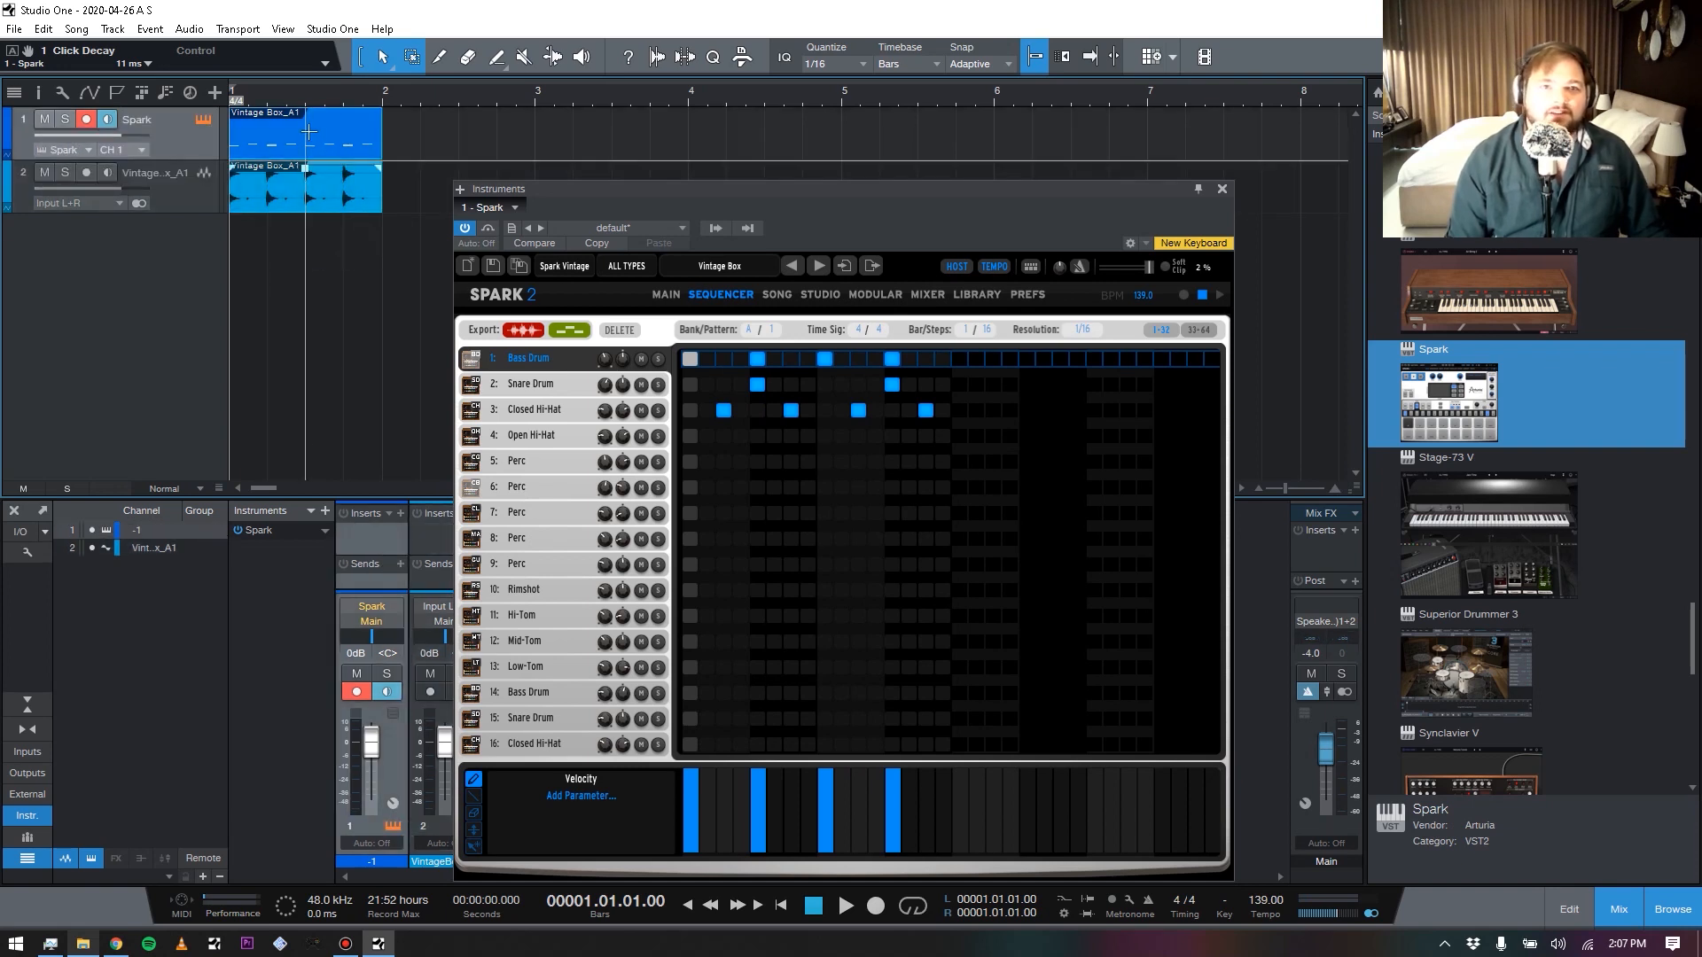
{"action": "key", "text": "Delete"}
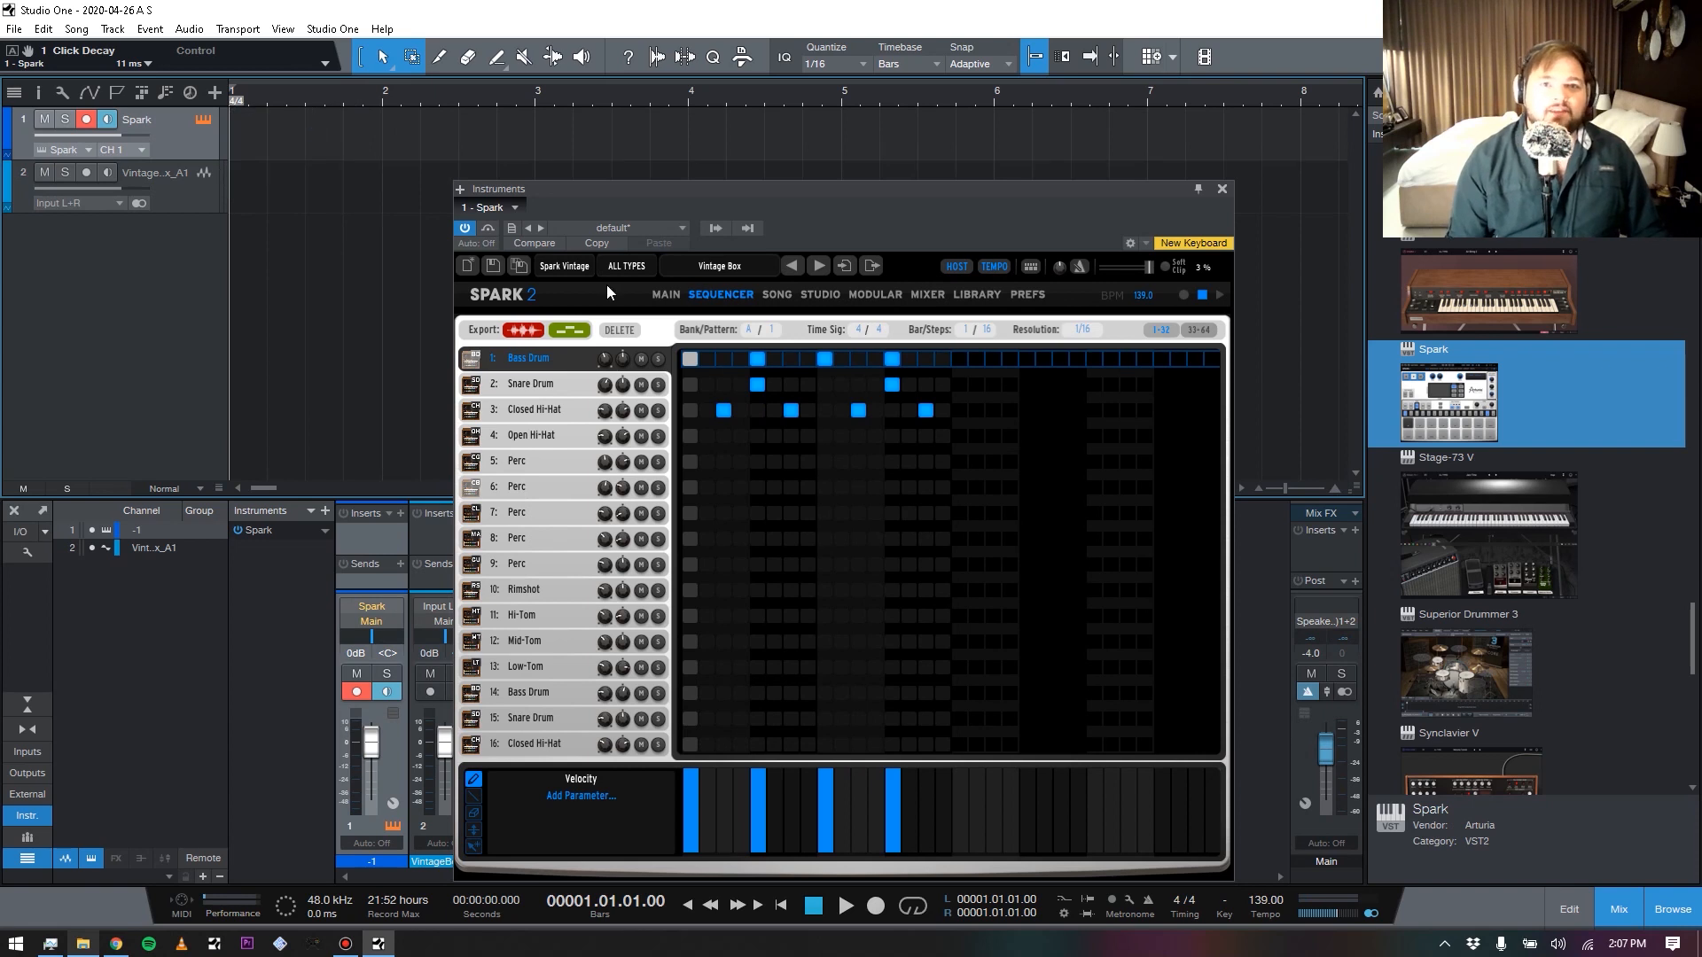
Export the pattern as MIDI onto the Spark track at bar 1 and remove the empty audio track below it
{"action": "left_click_drag", "start_coordinate": [576, 330], "coordinate": [236, 147]}
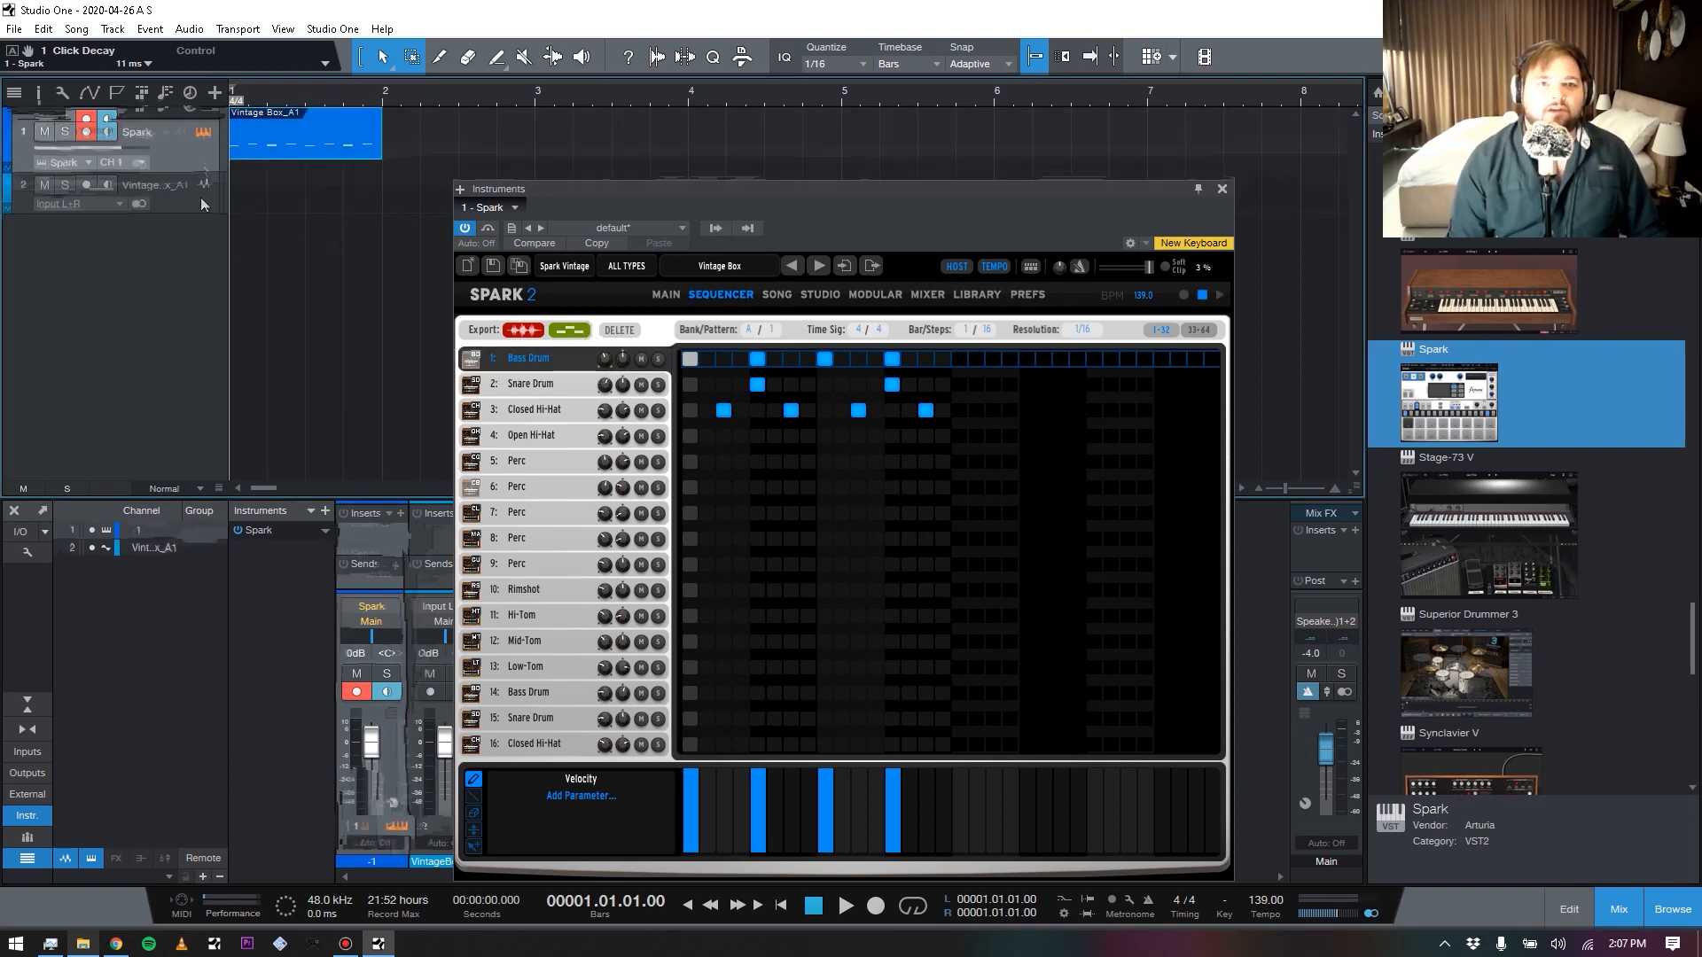
{"action": "key", "text": "shift+t"}
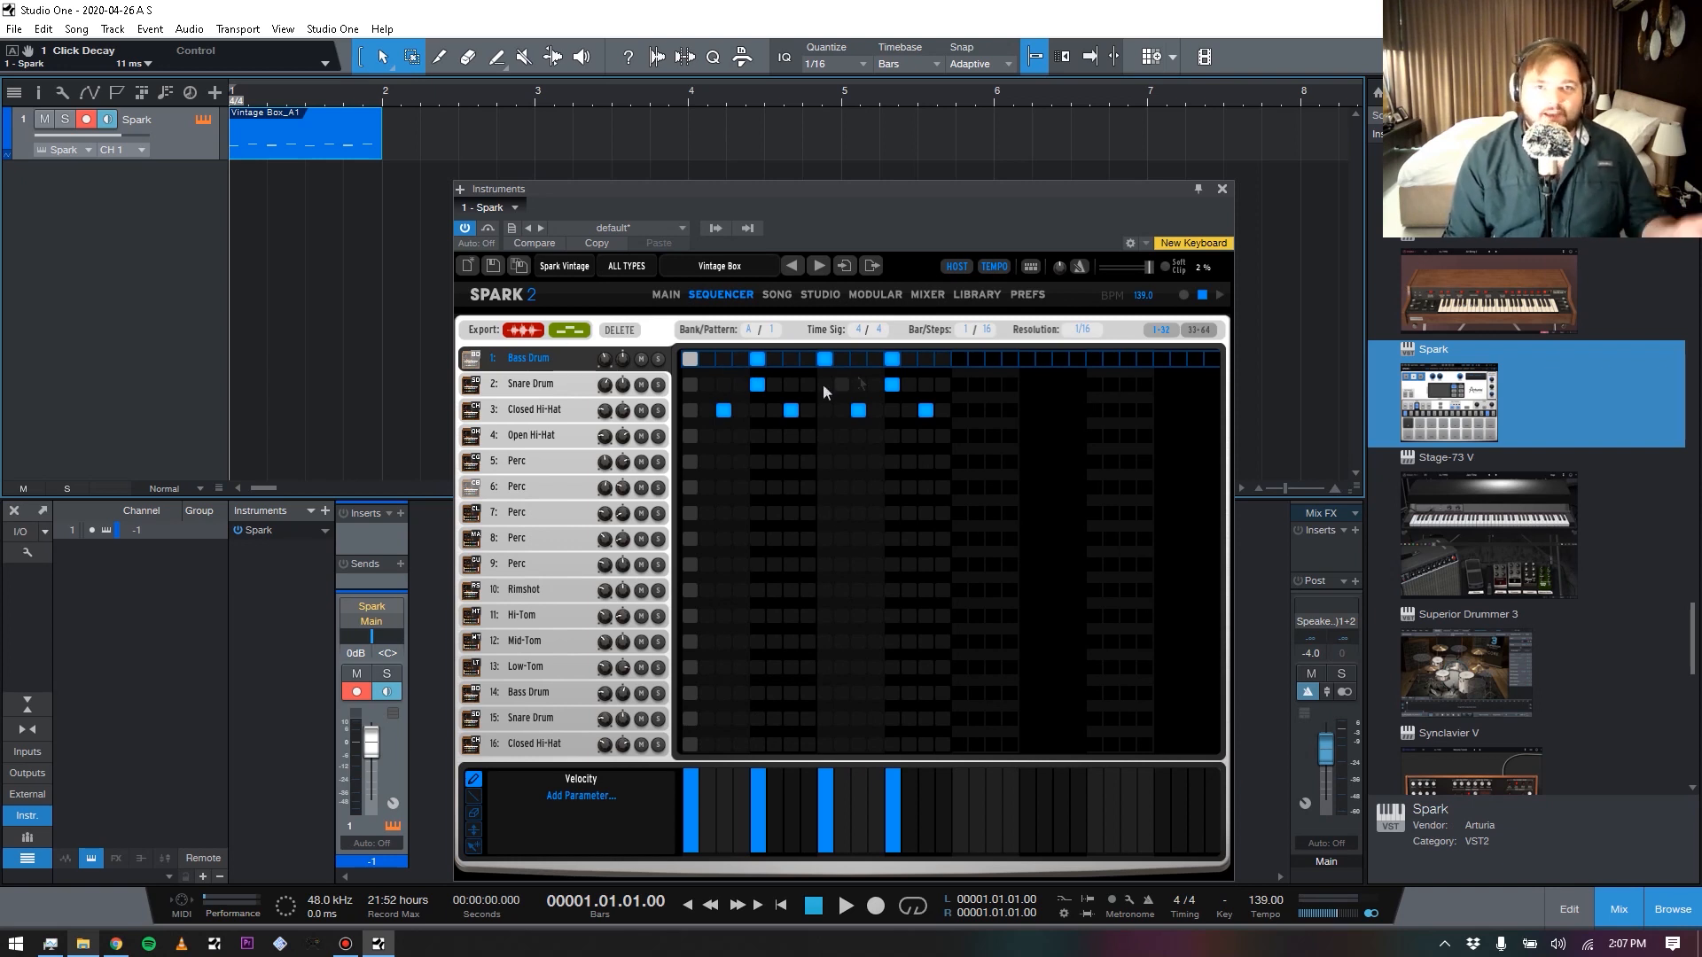
Export two variations as MIDI at bars 3 and 5, adding open hi-hats on steps 1, 5, 9 and 13, and track 5 Perc on all steps
{"action": "left_click", "coordinate": [688, 435]}
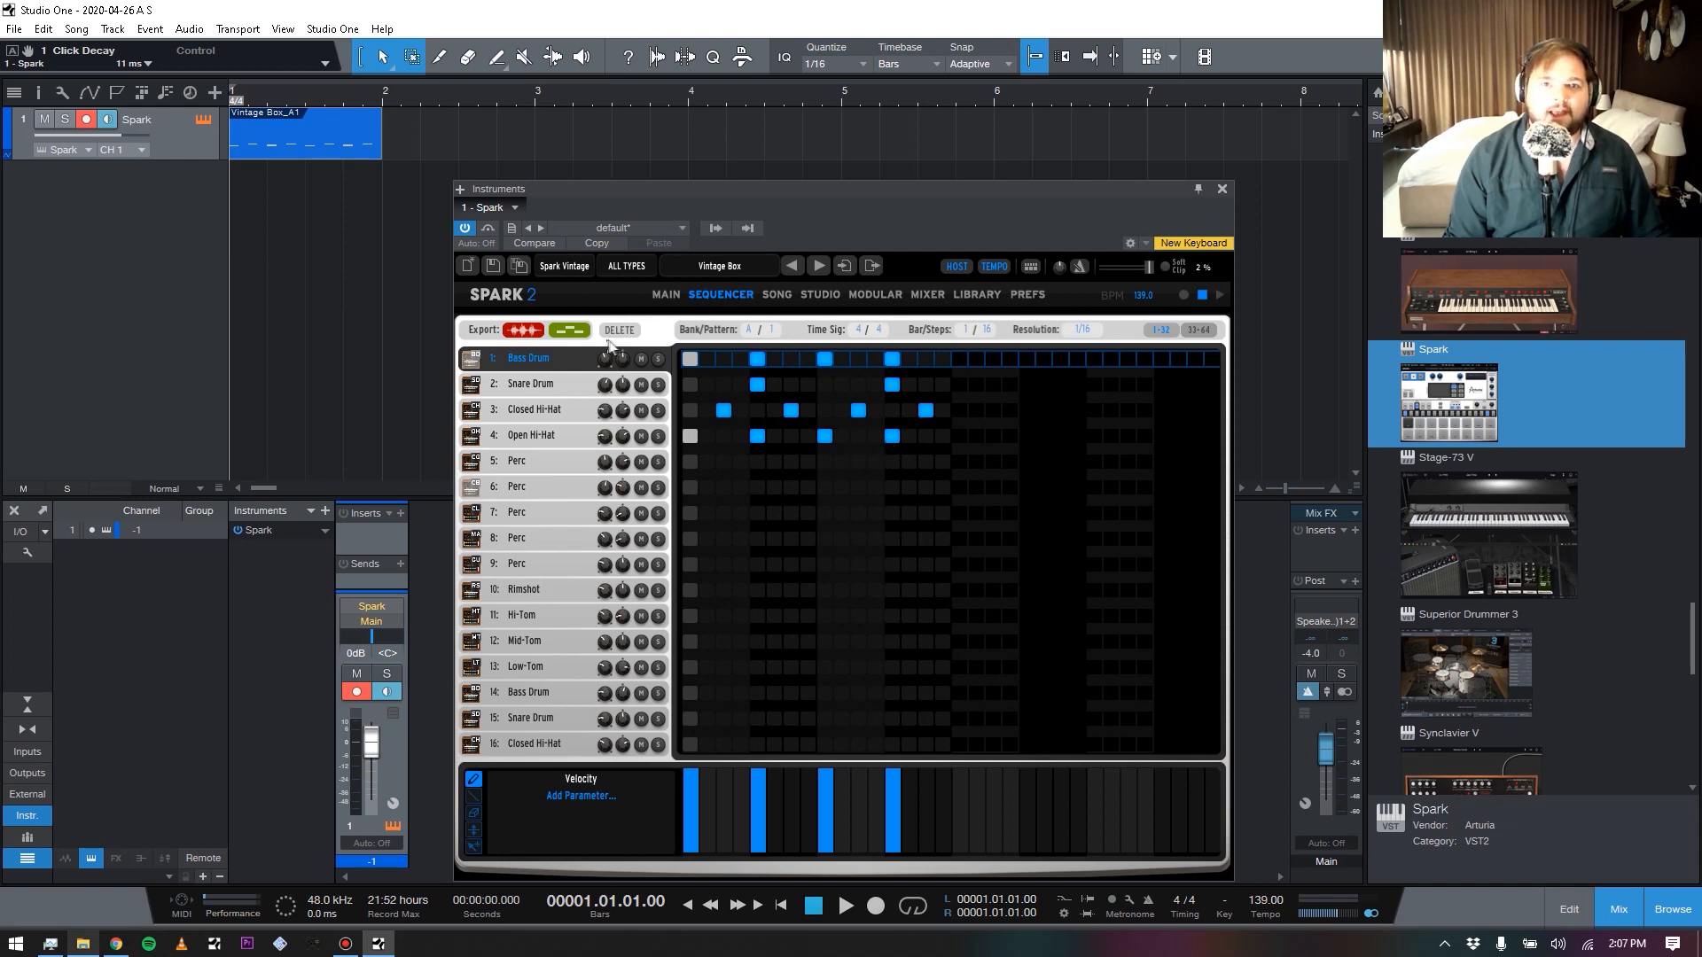
{"action": "left_click_drag", "start_coordinate": [569, 330], "coordinate": [573, 134]}
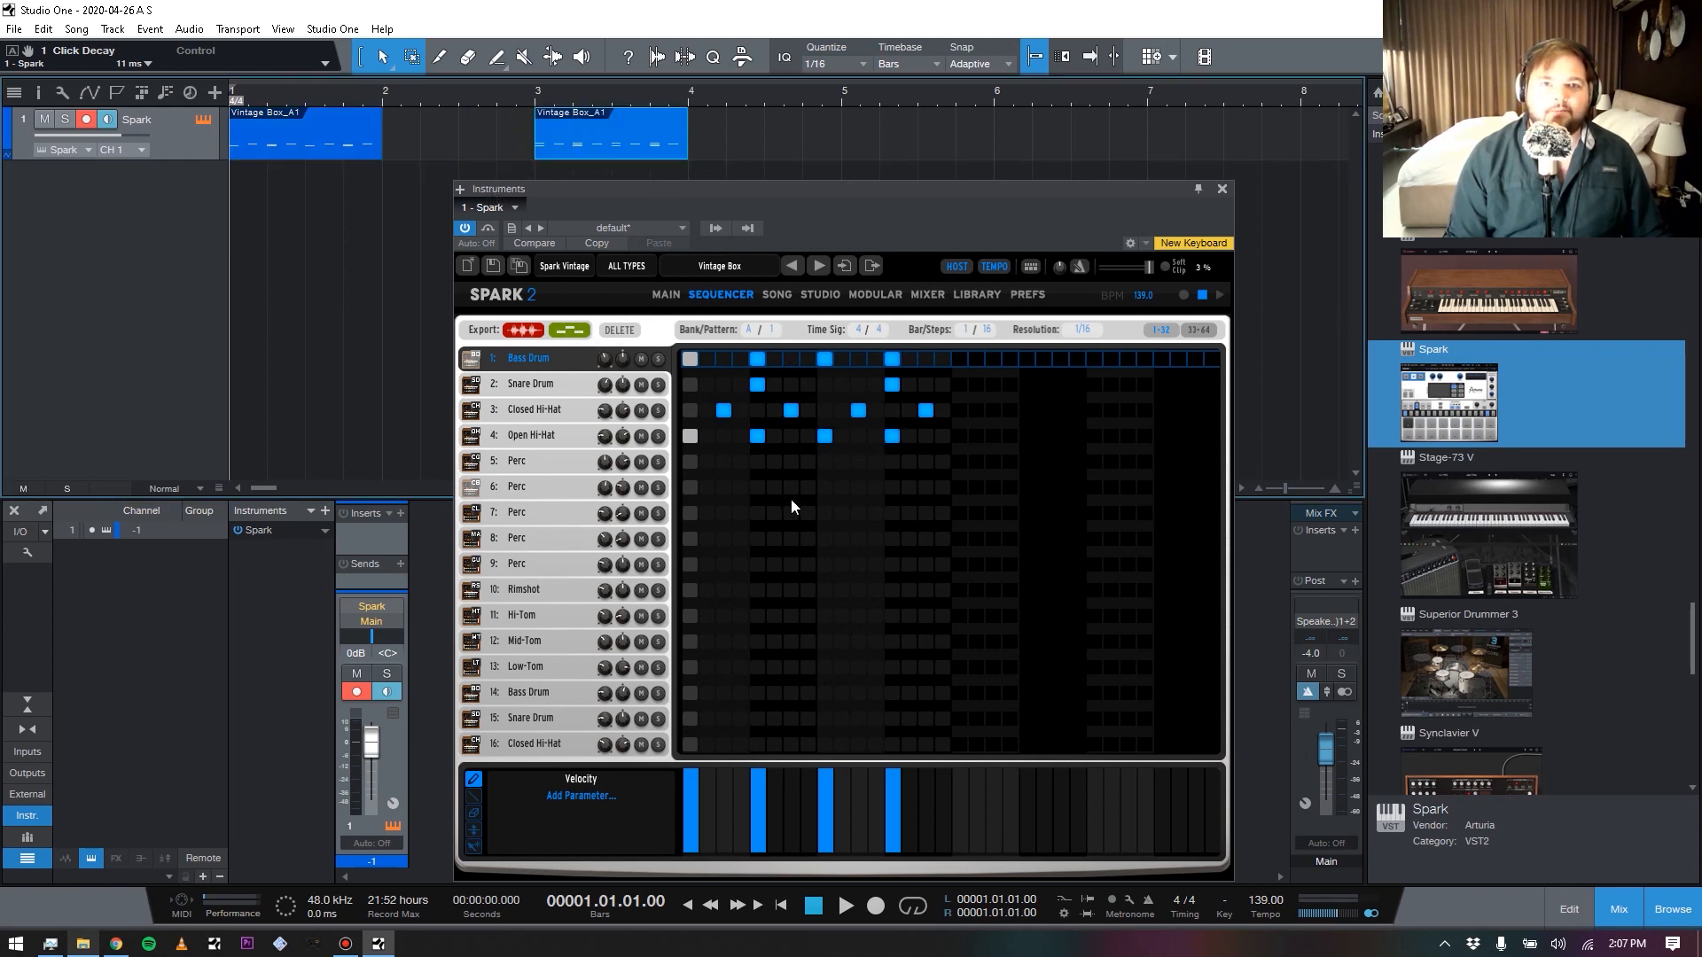
{"action": "left_click_drag", "start_coordinate": [707, 461], "coordinate": [925, 462]}
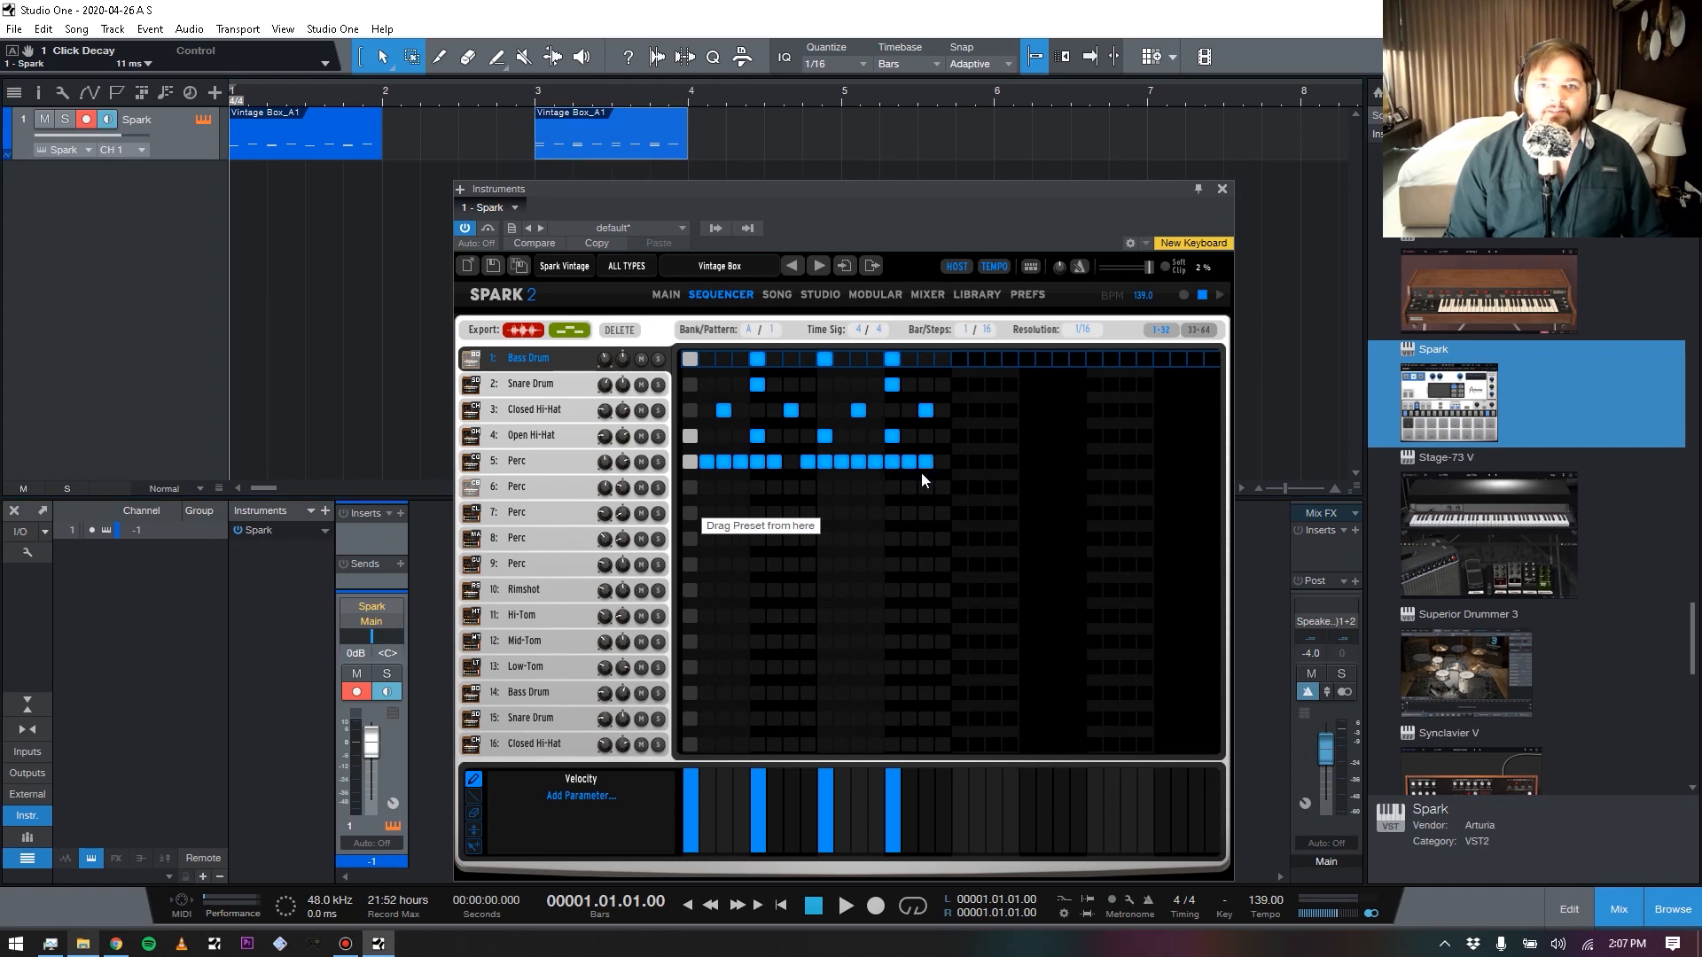
{"action": "left_click_drag", "start_coordinate": [569, 329], "coordinate": [876, 136]}
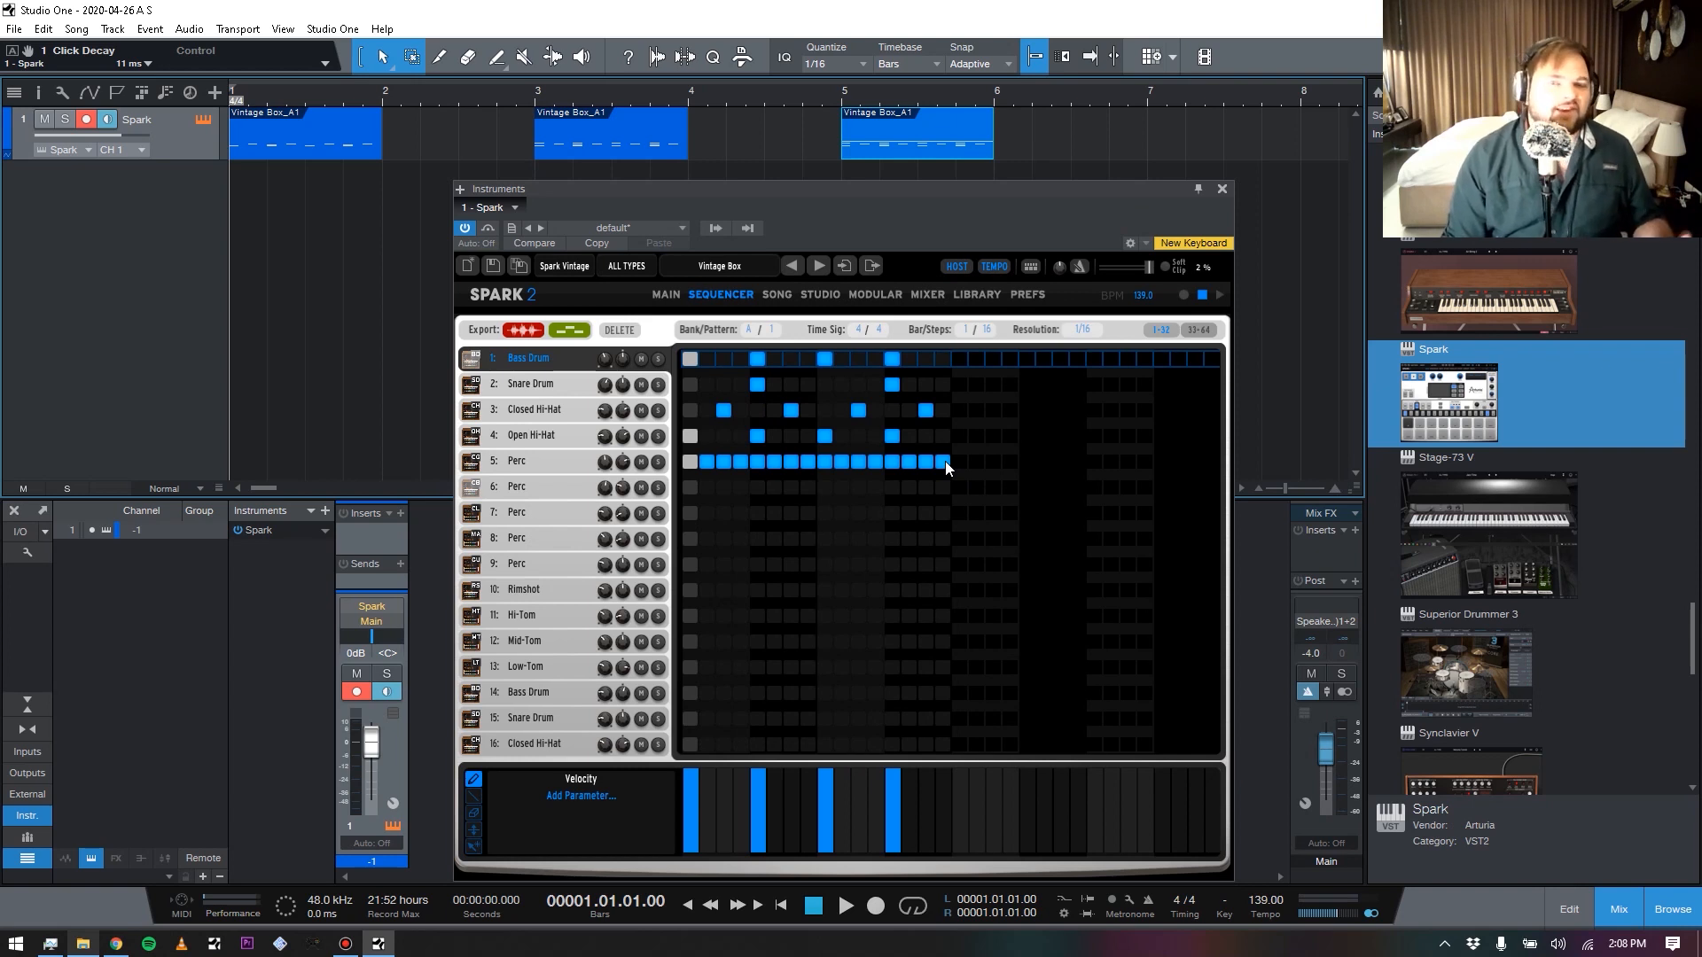
Clear the open hi-hat and track 5 Perc hits and export the pattern as a wave file onto a new audio track at bar 1
{"action": "mouse_move", "coordinate": [945, 461]}
{"action": "left_mouse_down"}
{"action": "mouse_move", "coordinate": [700, 461]}
{"action": "mouse_move", "coordinate": [932, 440]}
{"action": "left_mouse_up"}
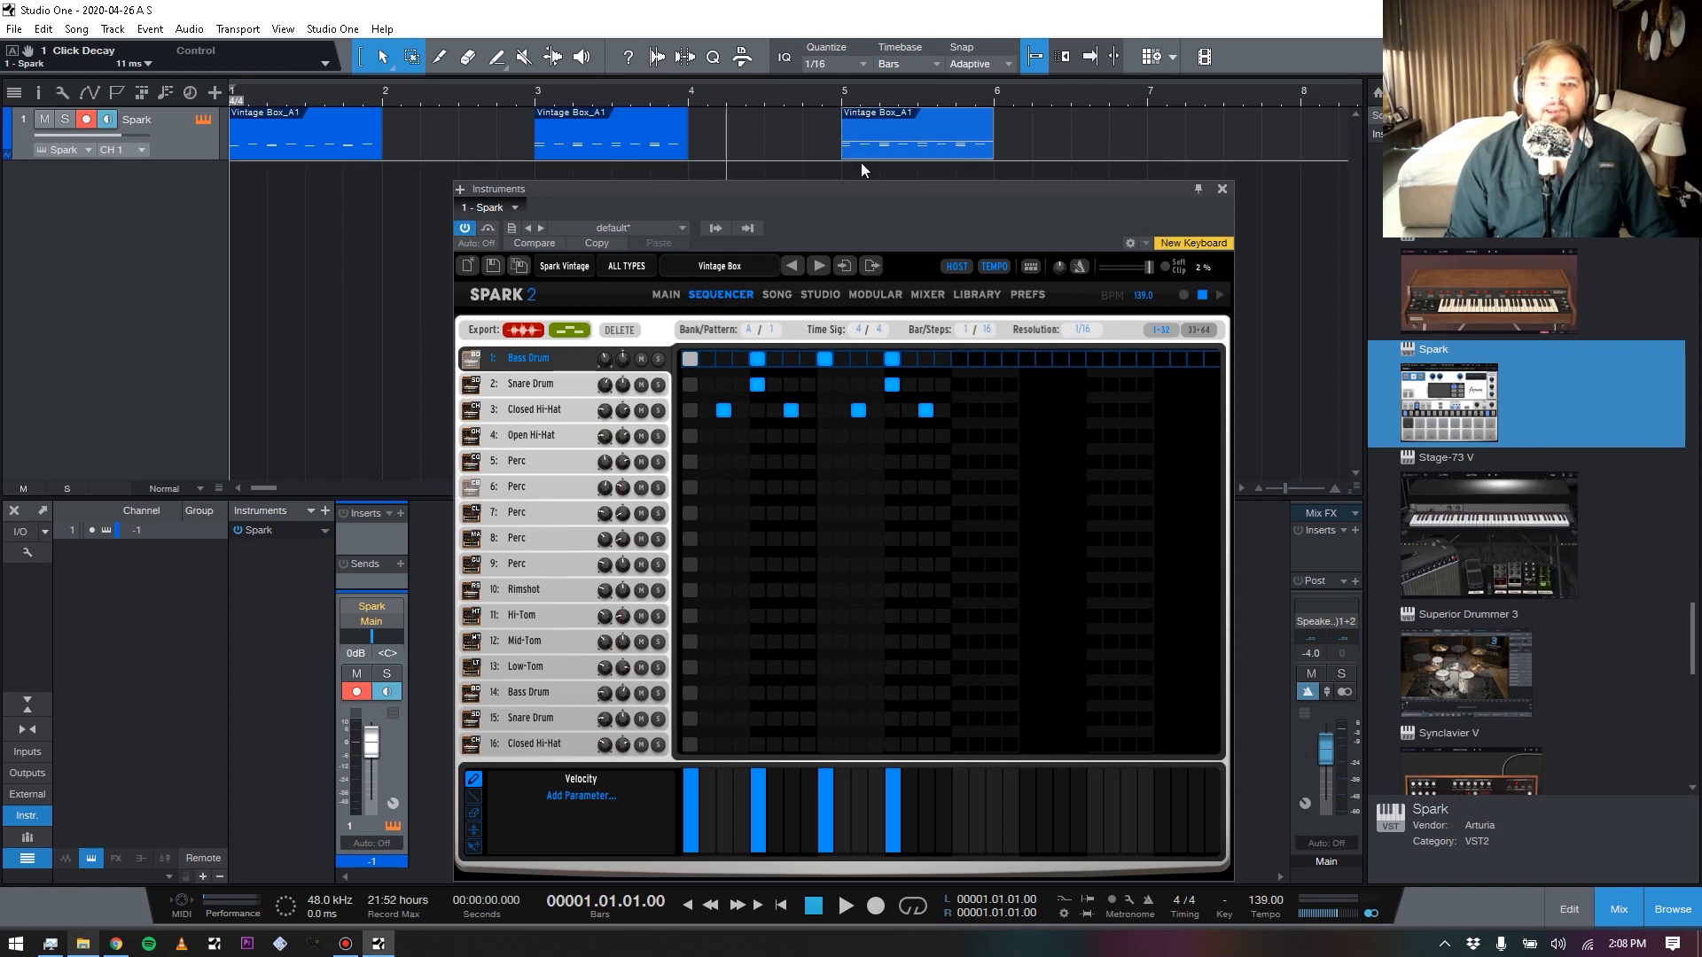
{"action": "left_click_drag", "start_coordinate": [523, 329], "coordinate": [266, 204]}
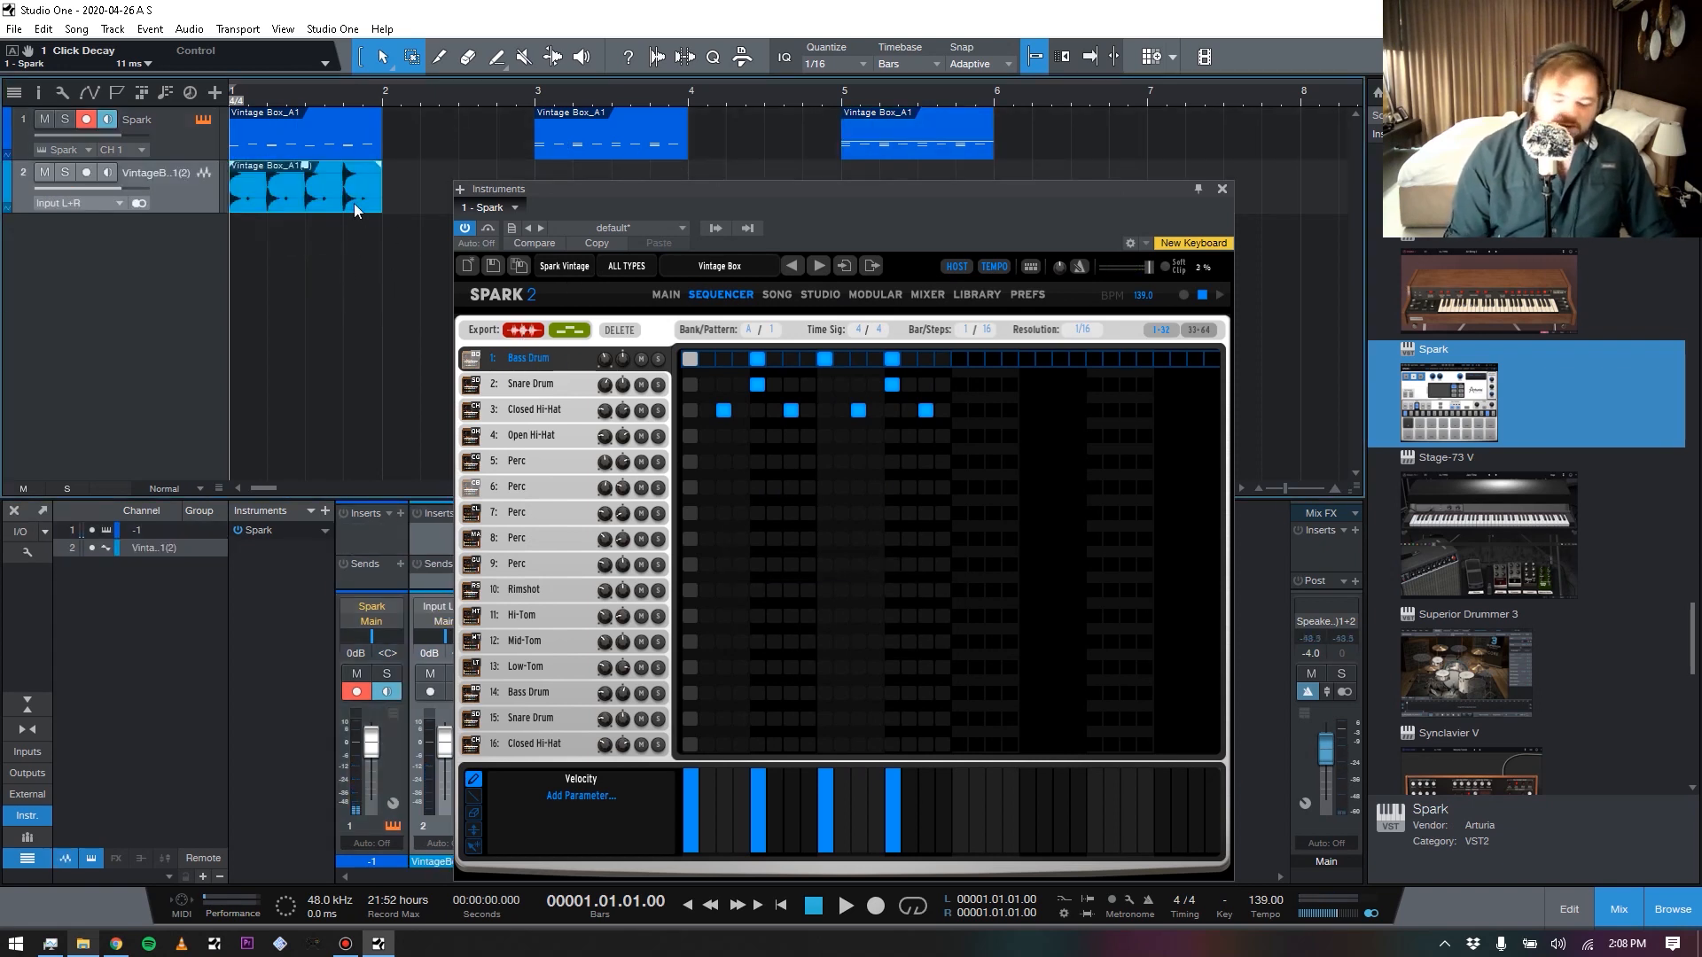
Delete the exported audio clip from the arrangement and clear all remaining bass drum, snare and closed hi-hat hits from the pattern
{"action": "key", "text": "Delete"}
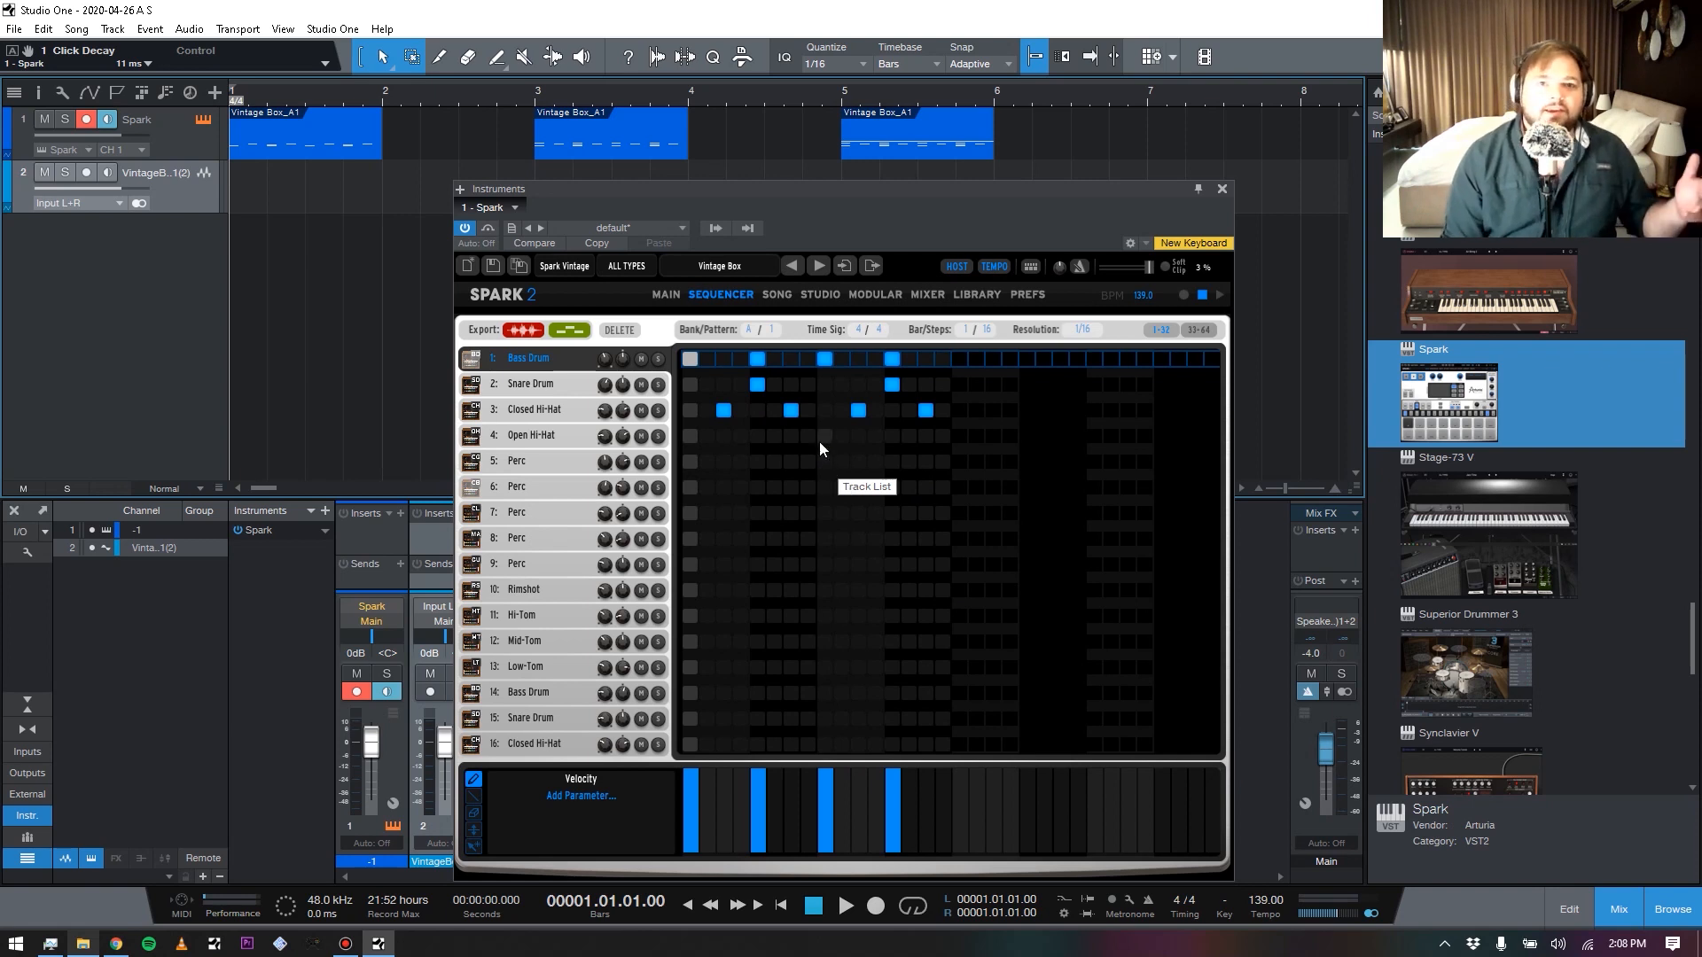
{"action": "mouse_move", "coordinate": [725, 409]}
{"action": "left_mouse_down"}
{"action": "mouse_move", "coordinate": [950, 427]}
{"action": "mouse_move", "coordinate": [690, 386]}
{"action": "mouse_move", "coordinate": [934, 383]}
{"action": "mouse_move", "coordinate": [608, 361]}
{"action": "left_mouse_up"}
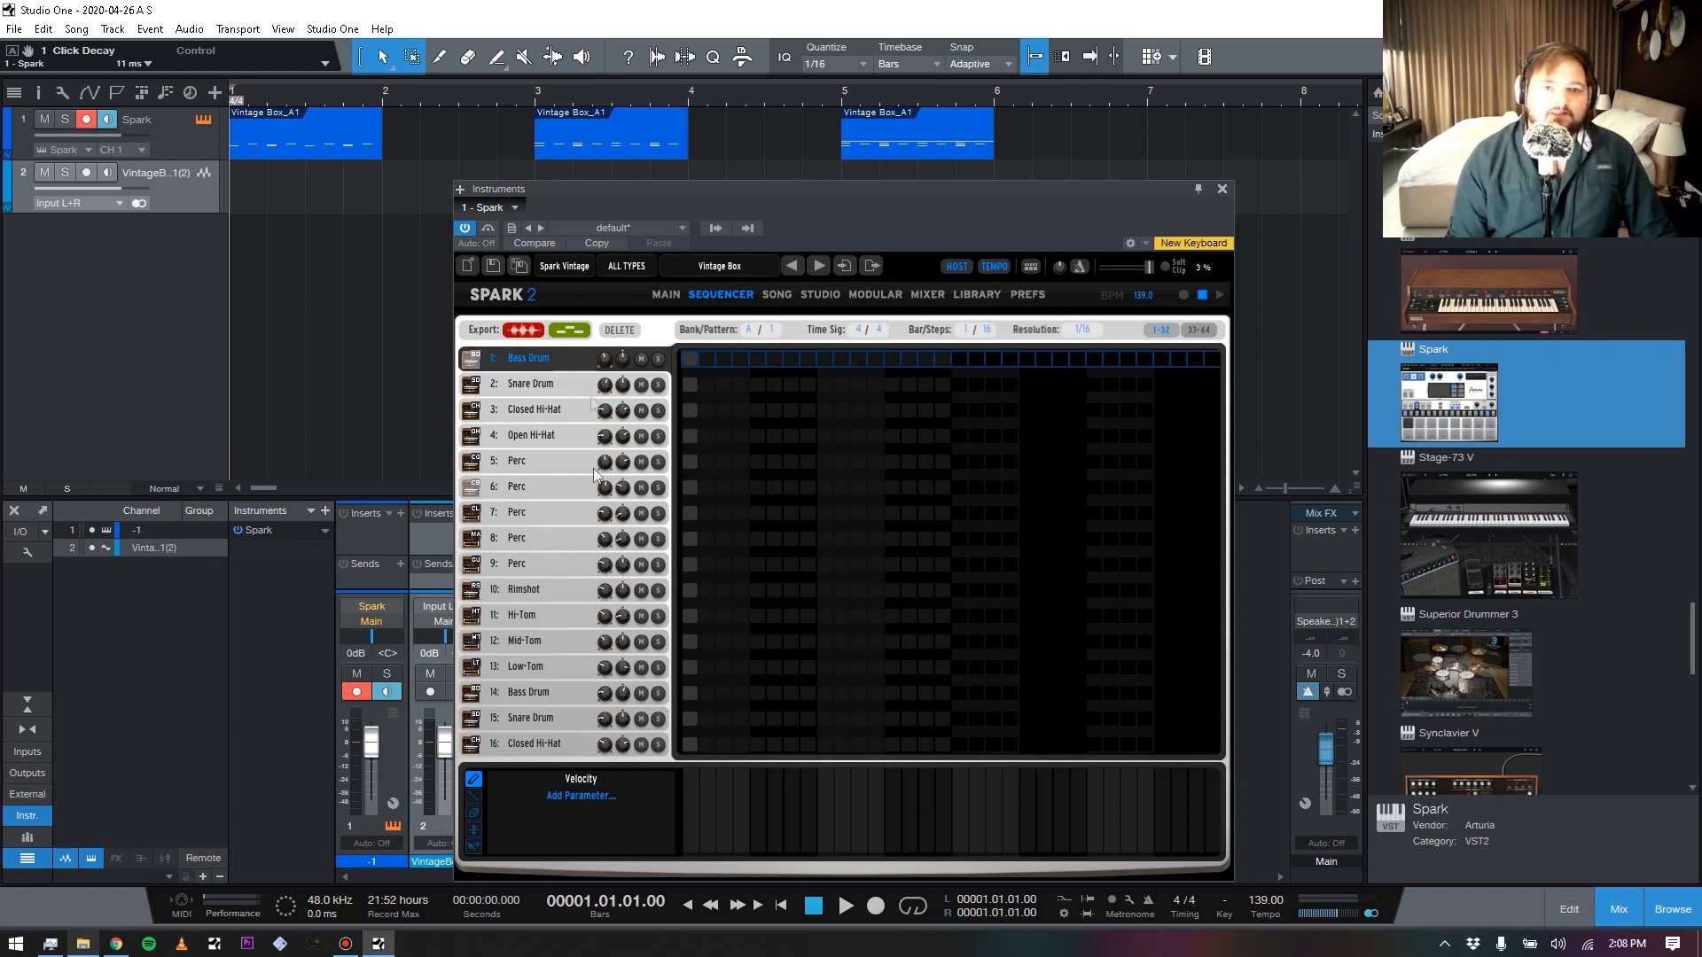
View the list of automation parameters that can be added alongside velocity for the bass drum track
{"action": "left_click", "coordinate": [583, 790]}
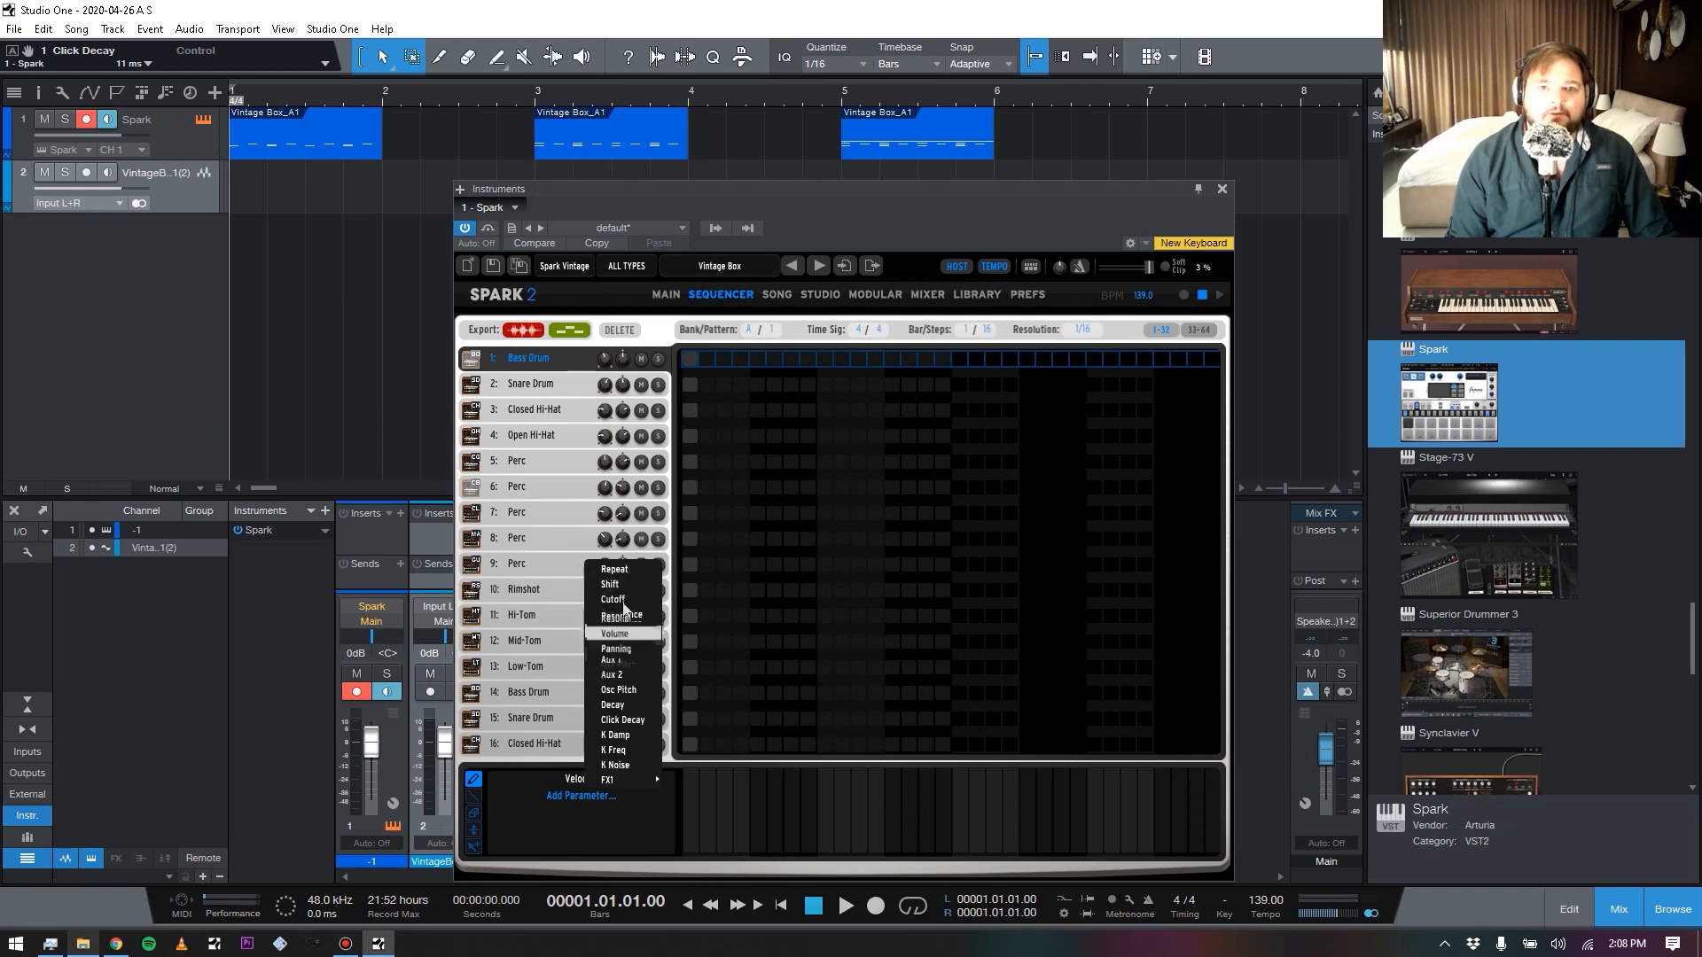
{"action": "left_click", "coordinate": [619, 833]}
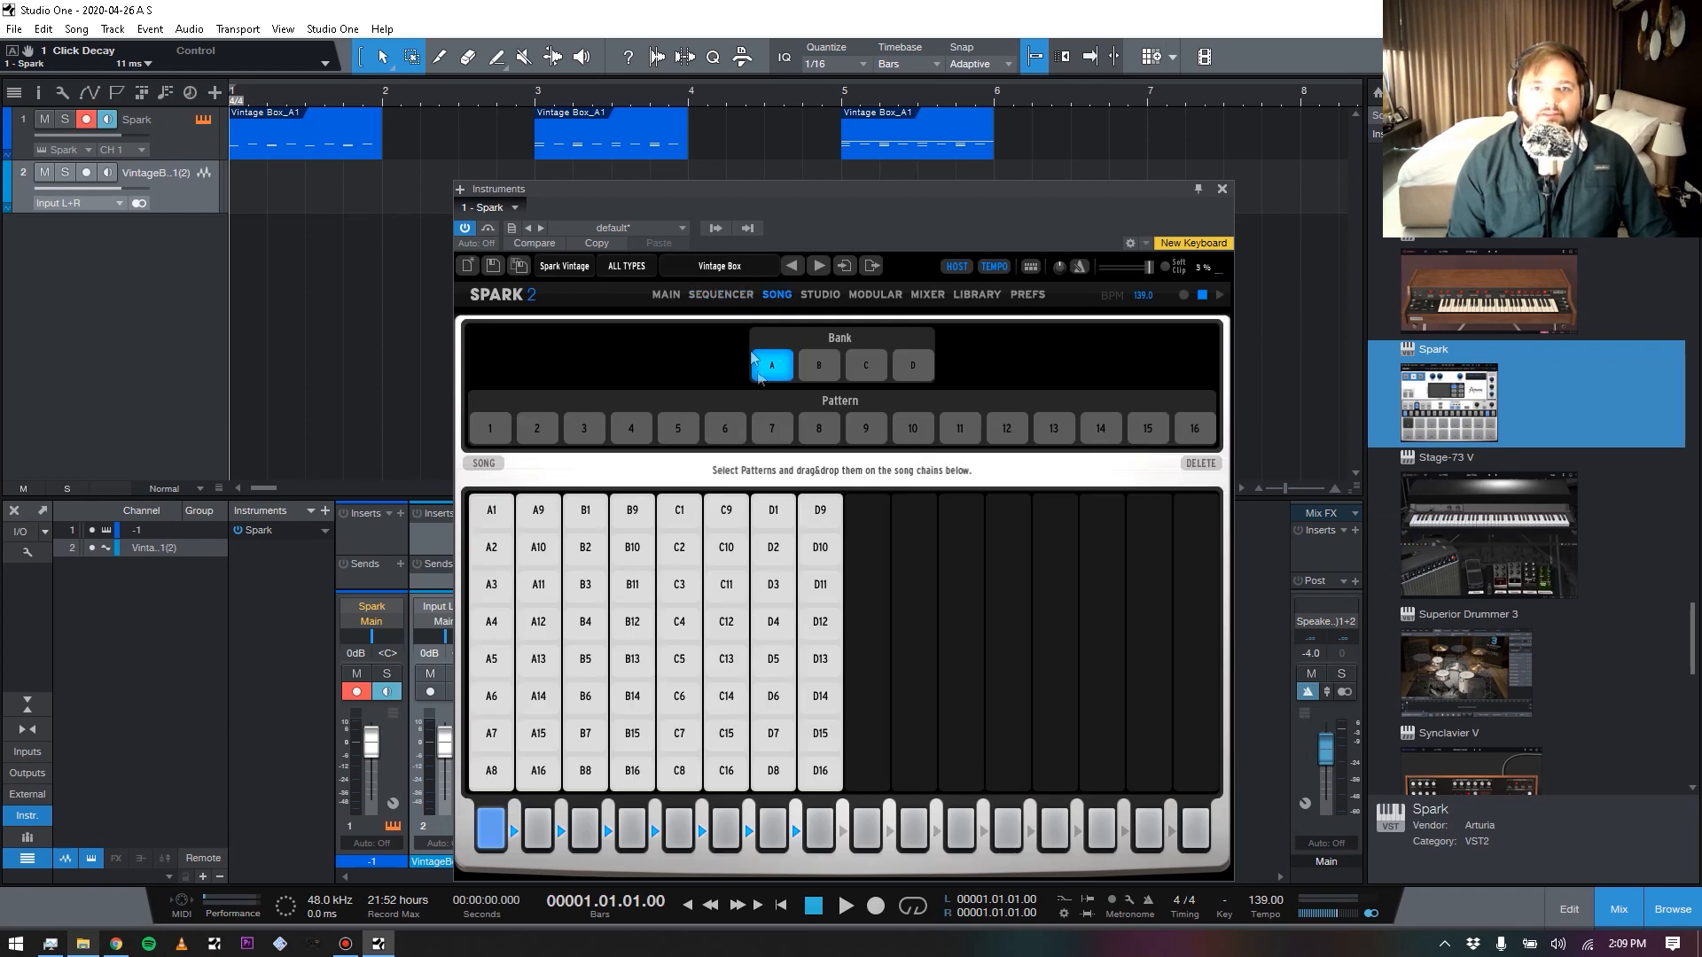
Compare the sequencer with the song page, look through pattern banks B, C and D, and return to bank A
{"action": "left_click", "coordinate": [721, 295]}
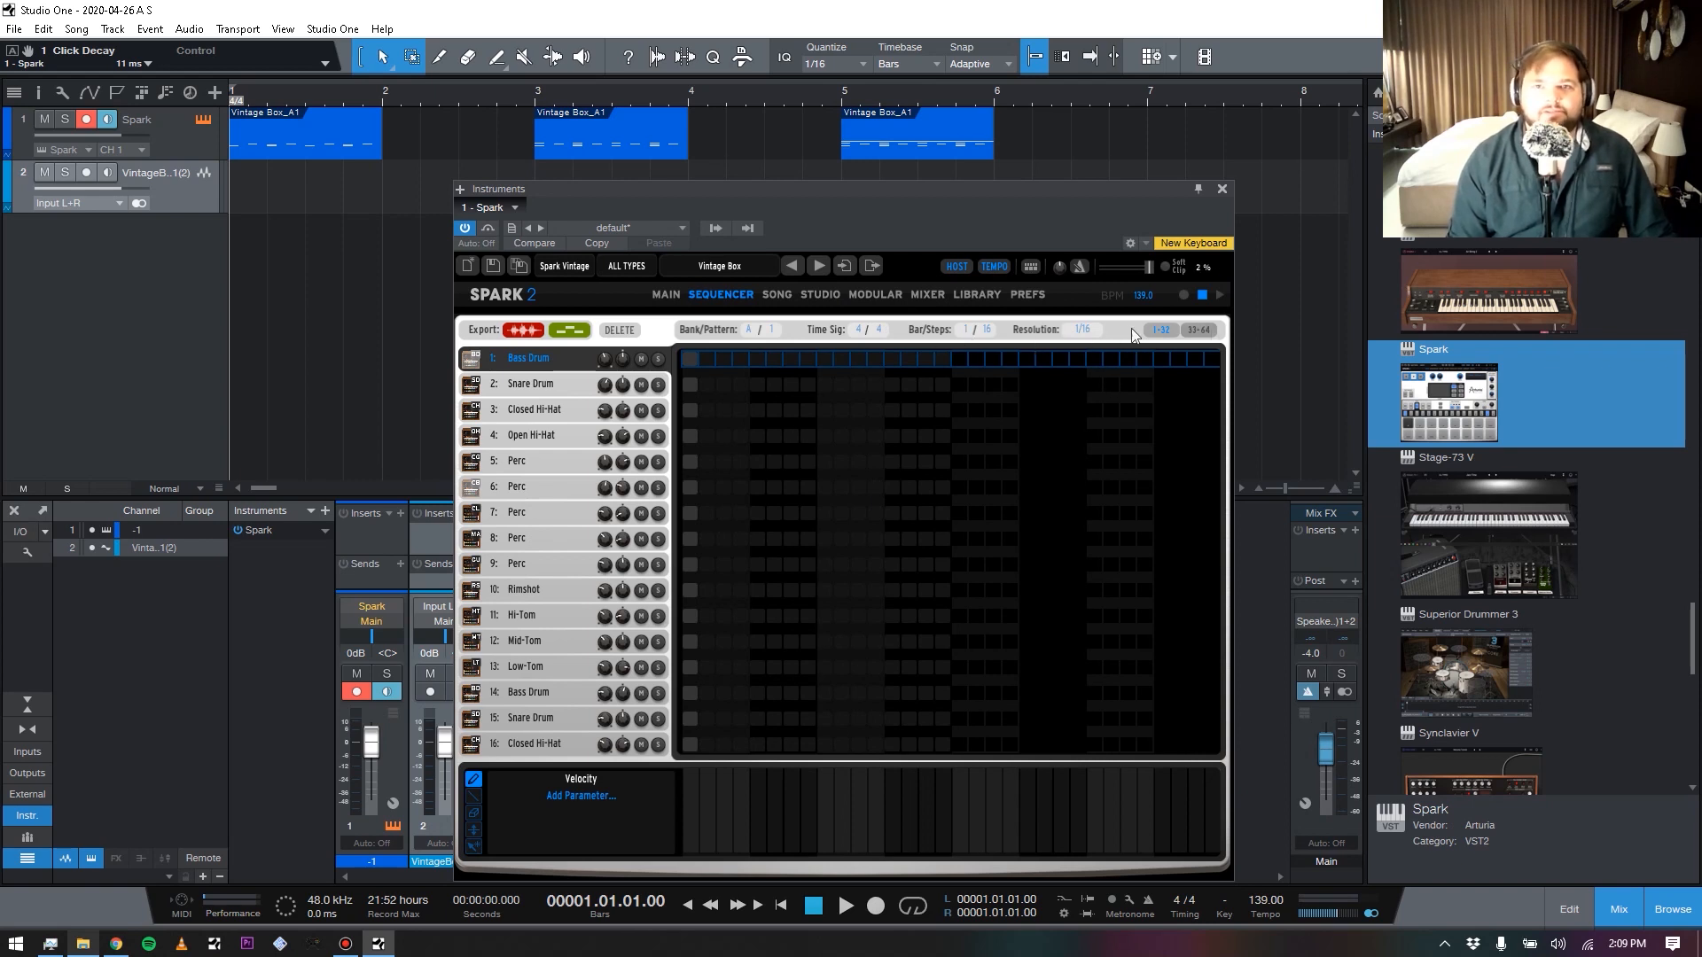
{"action": "left_click", "coordinate": [777, 296]}
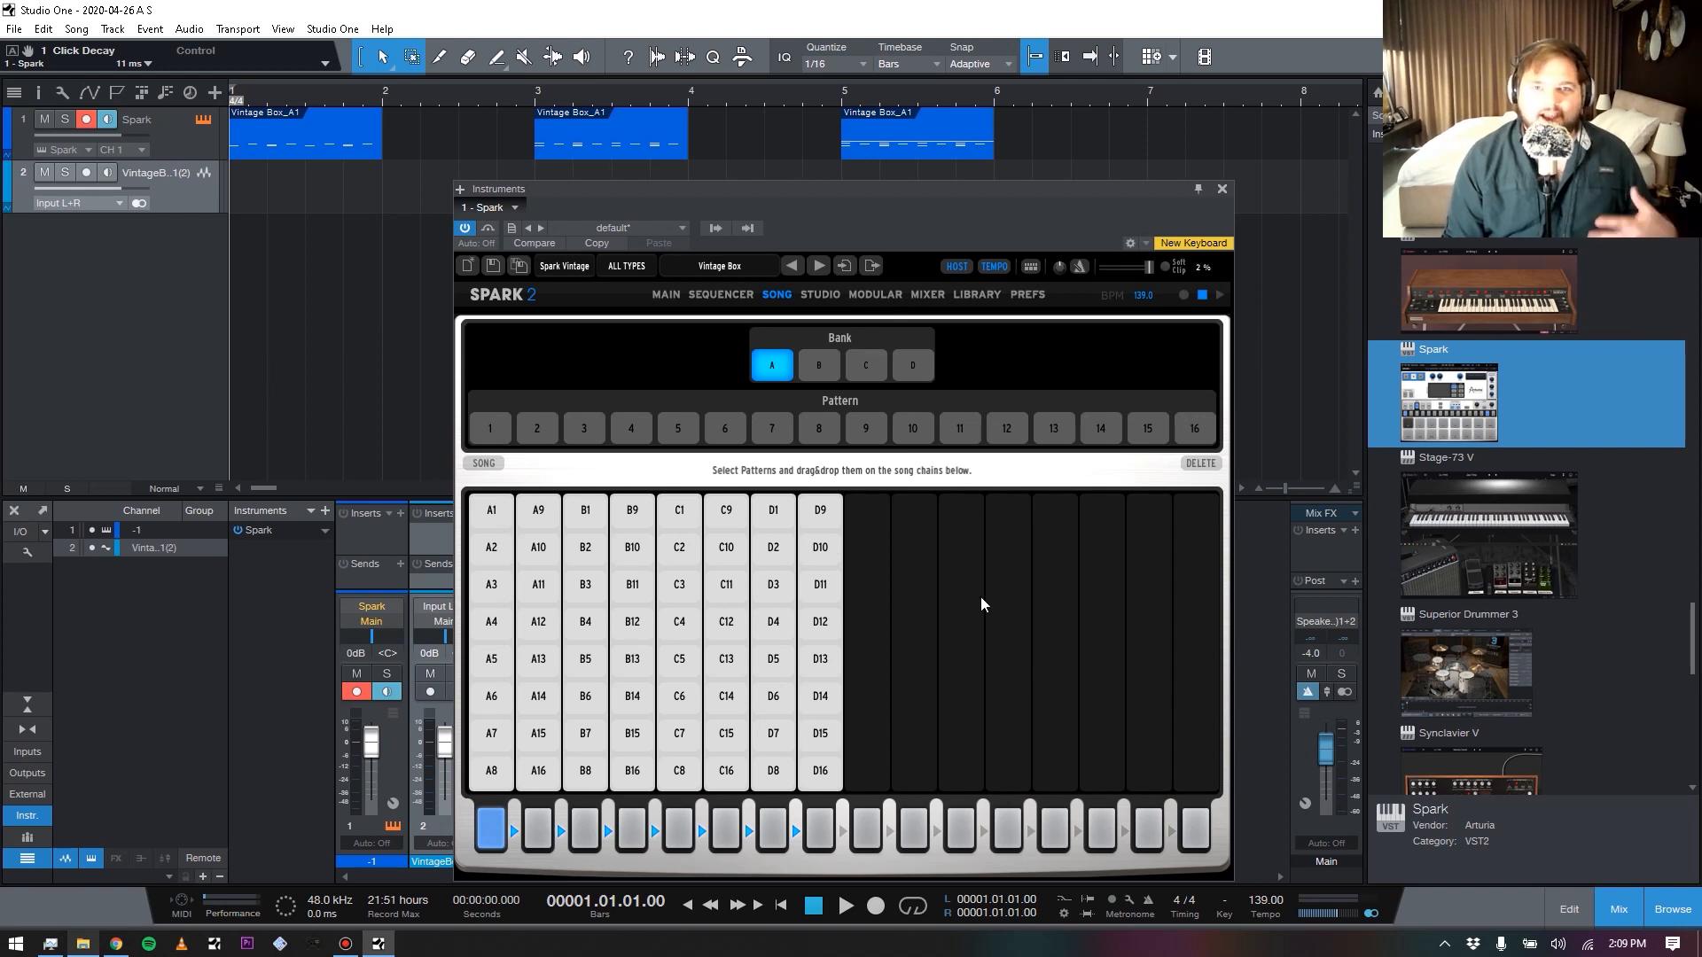
{"action": "left_click", "coordinate": [838, 370]}
{"action": "left_click", "coordinate": [866, 368]}
{"action": "left_click", "coordinate": [913, 368]}
{"action": "left_click", "coordinate": [772, 365]}
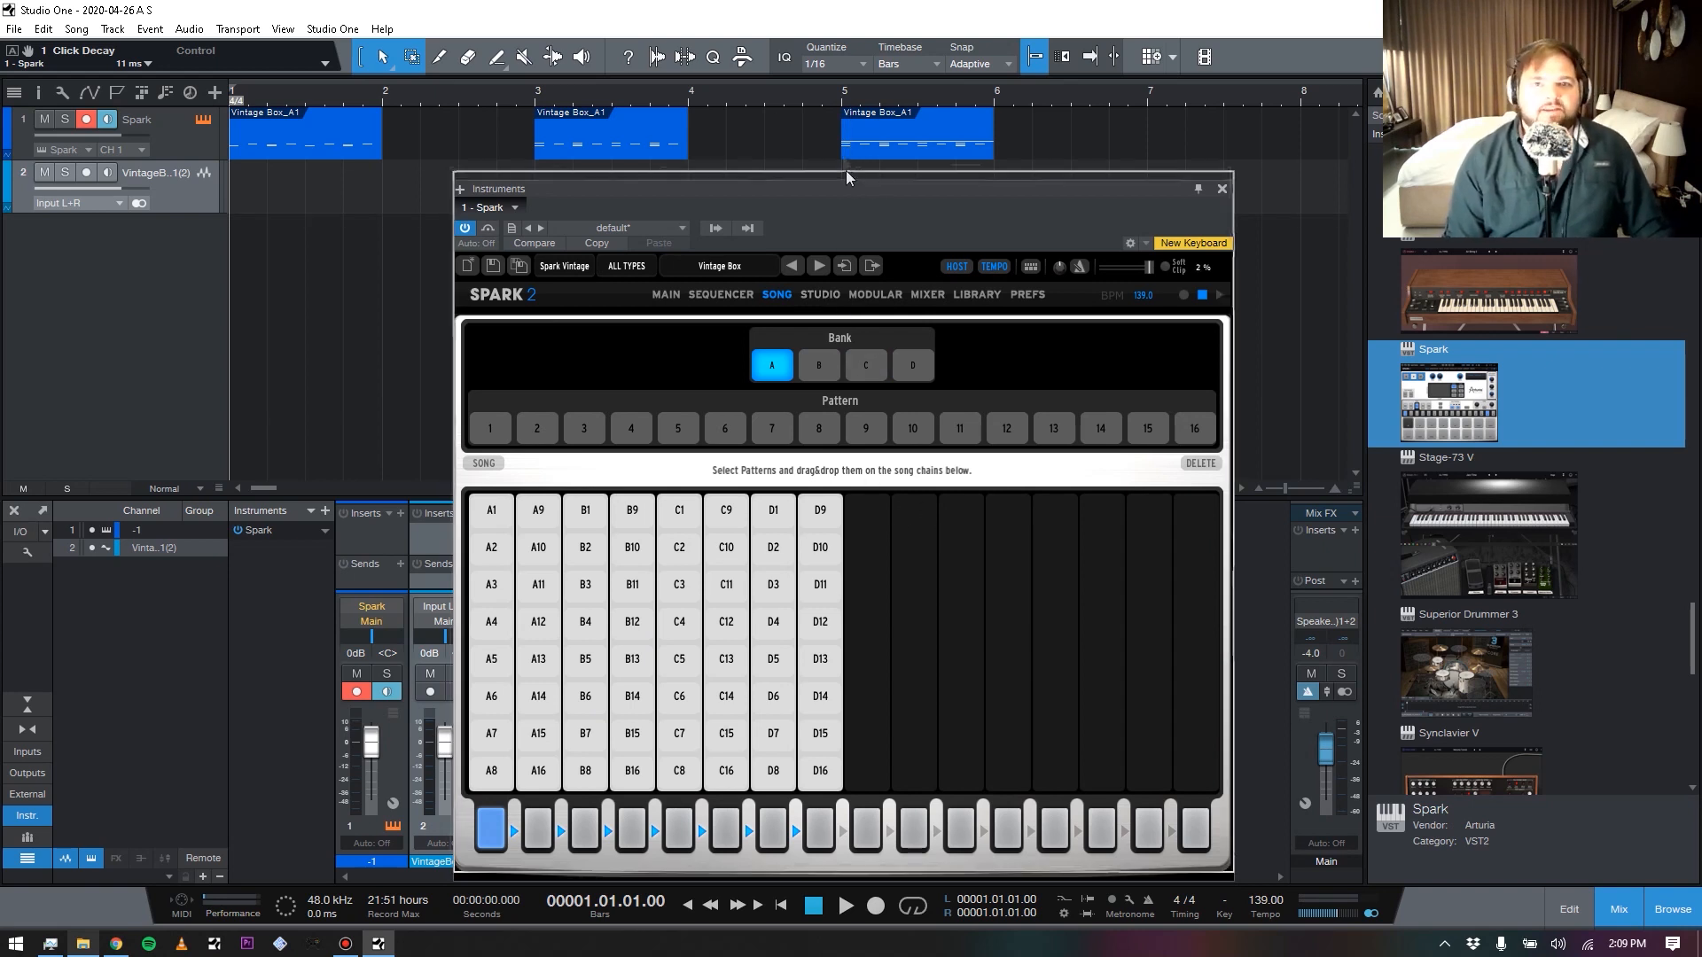
Move the plugin window higher and inspect the snare, closed hi-hat, open hi-hat and bass drum settings on the Studio page
{"action": "left_click_drag", "start_coordinate": [856, 193], "coordinate": [838, 135]}
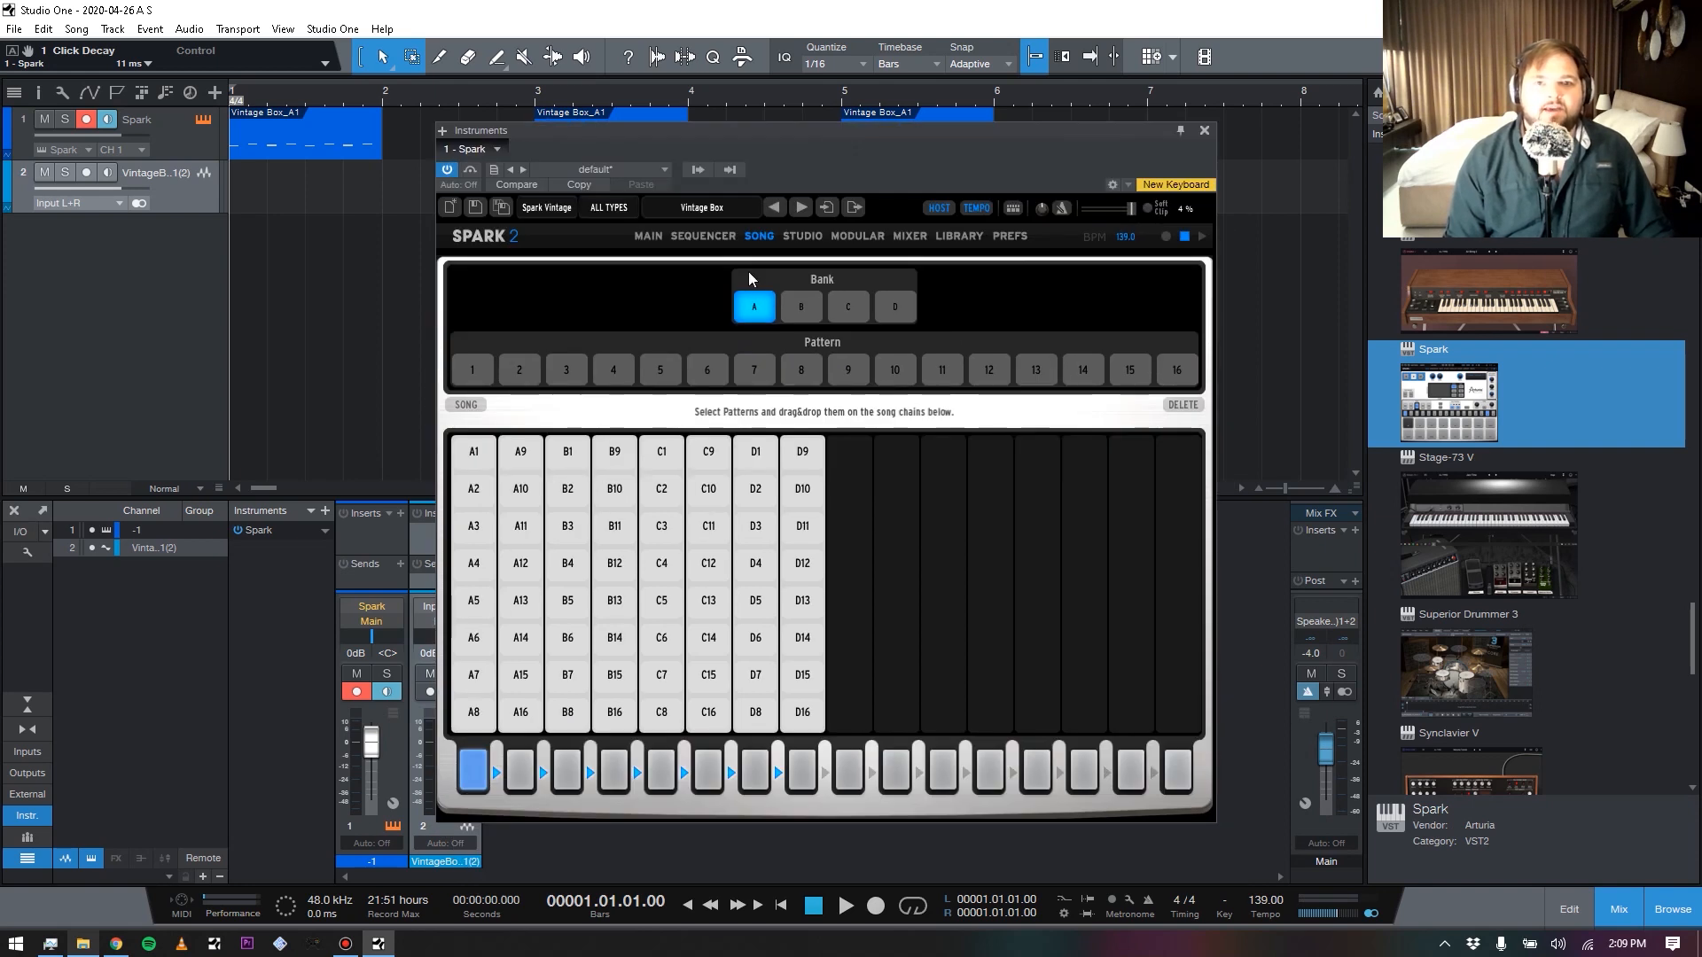
{"action": "left_click", "coordinate": [802, 236]}
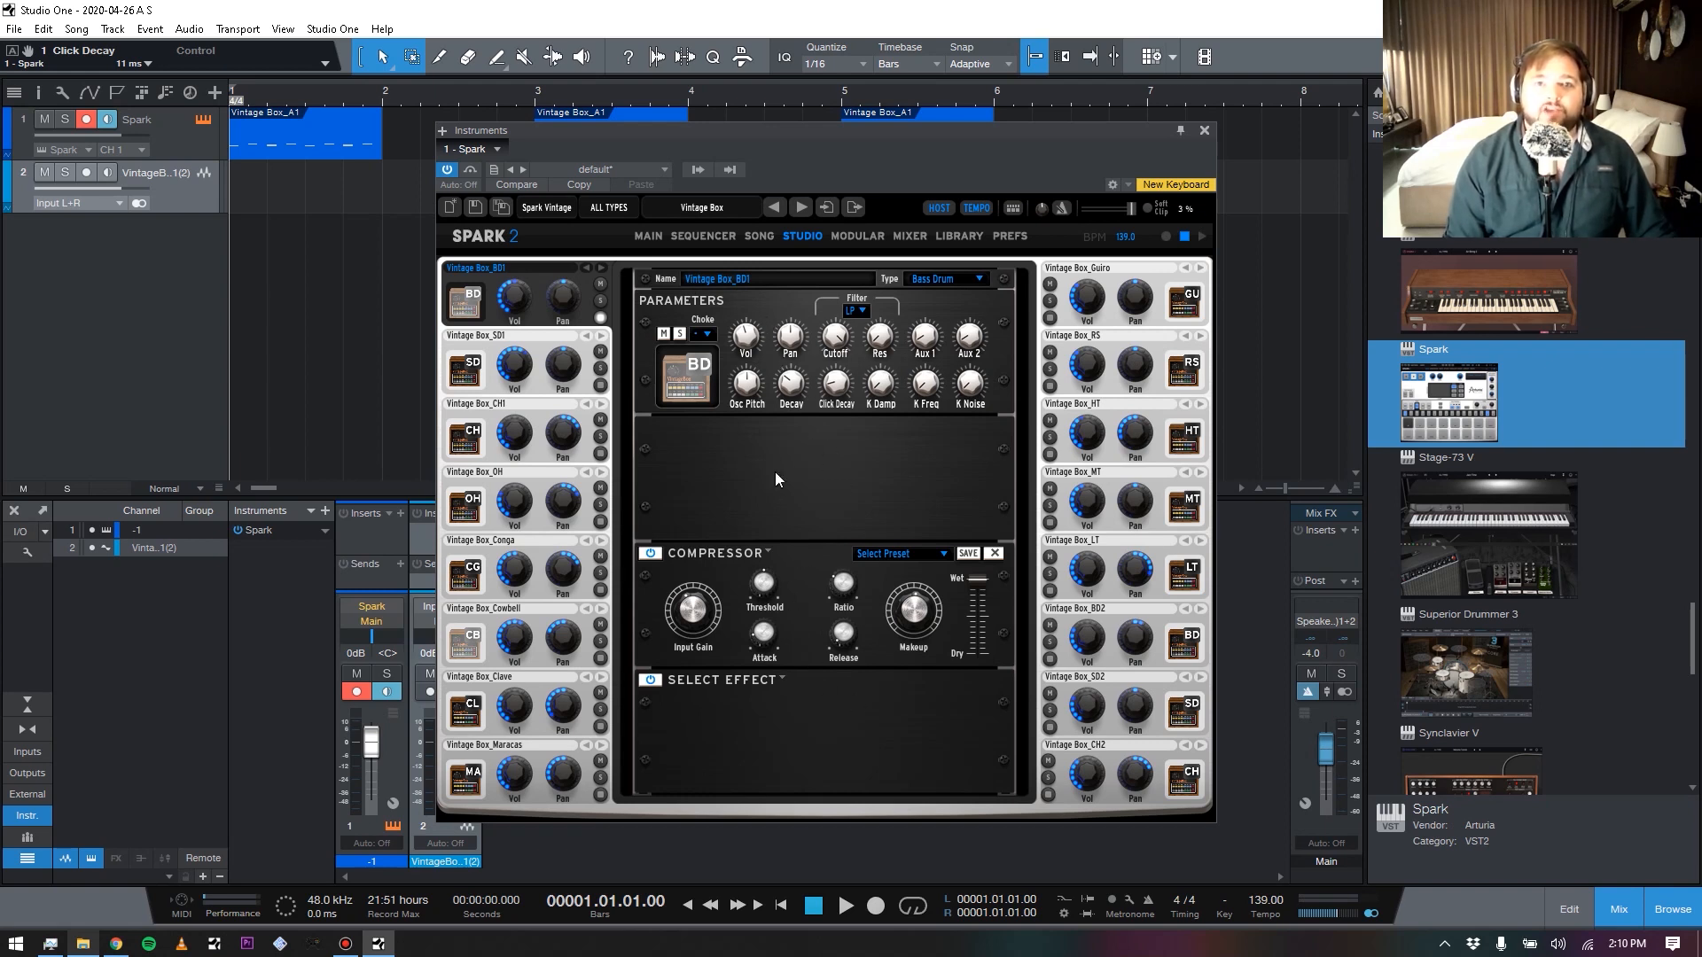
{"action": "left_click", "coordinate": [454, 354]}
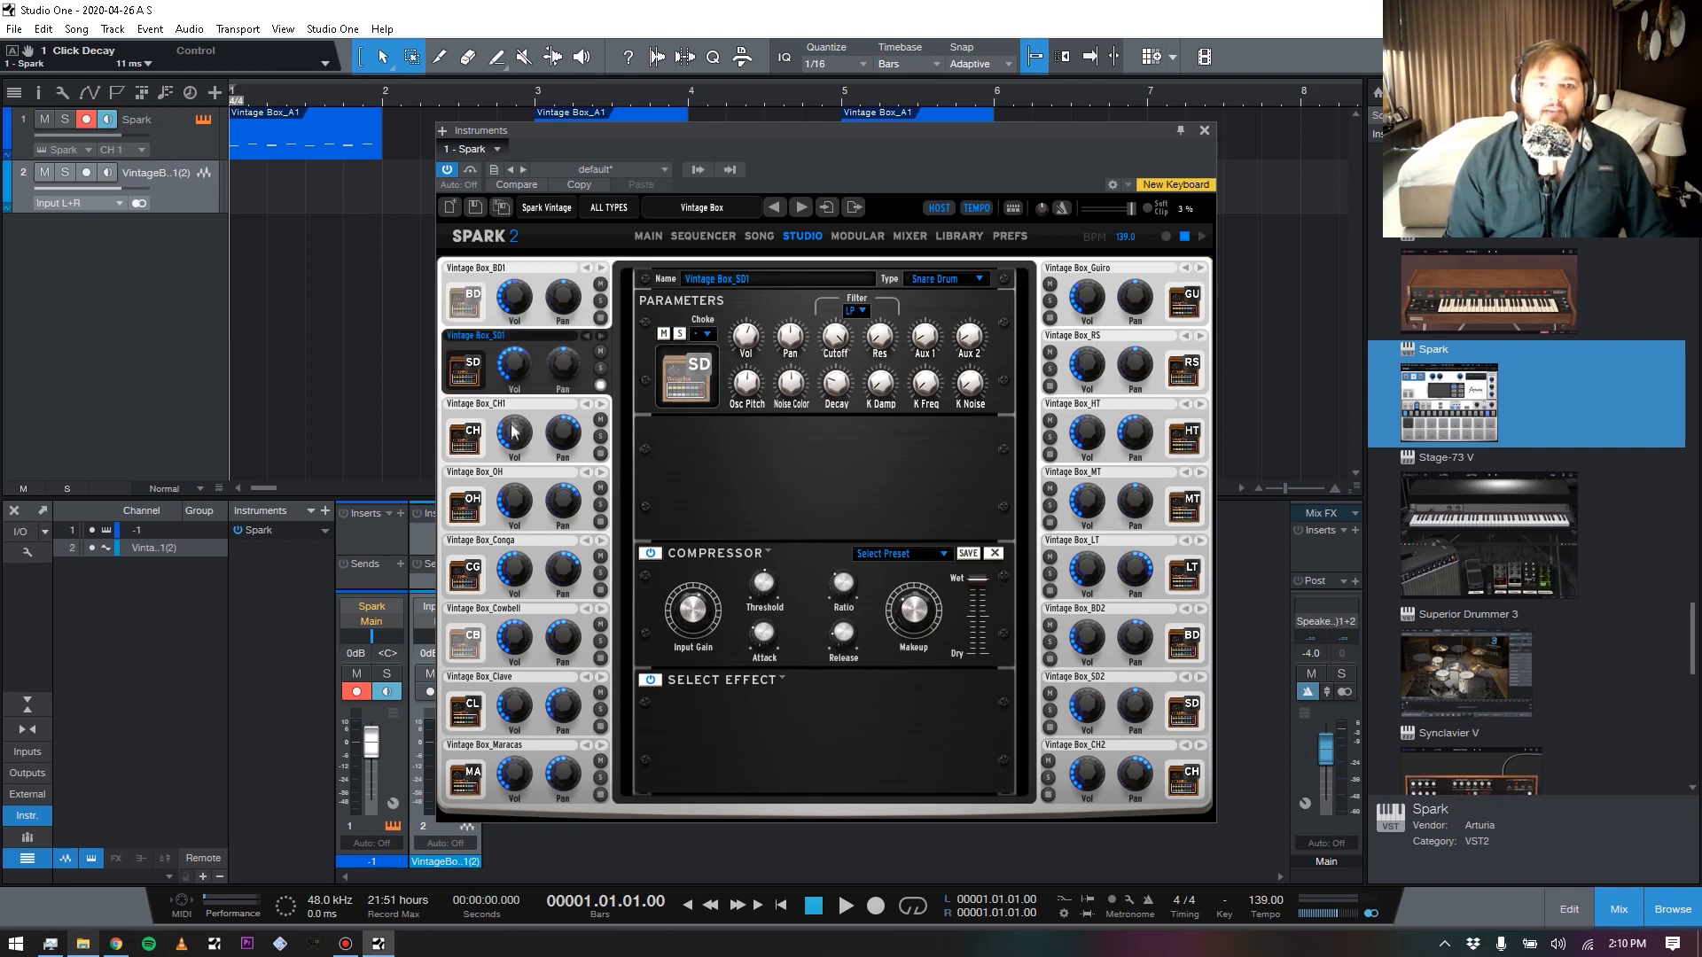
{"action": "left_click", "coordinate": [467, 427]}
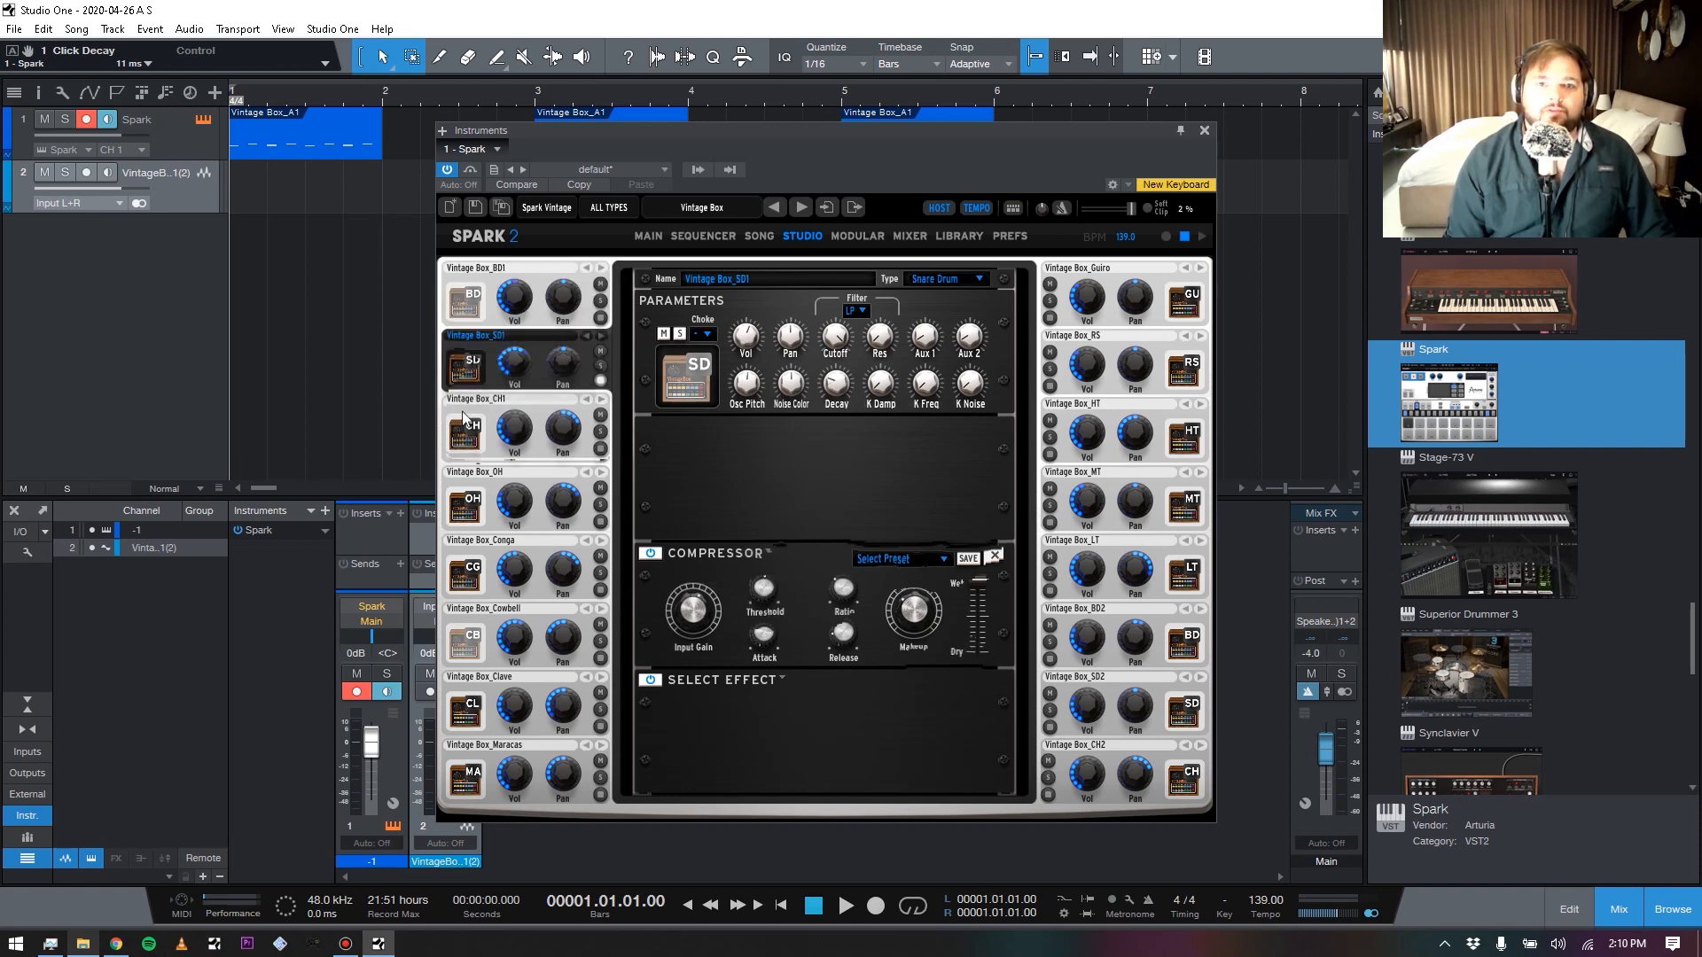
{"action": "left_click", "coordinate": [488, 493]}
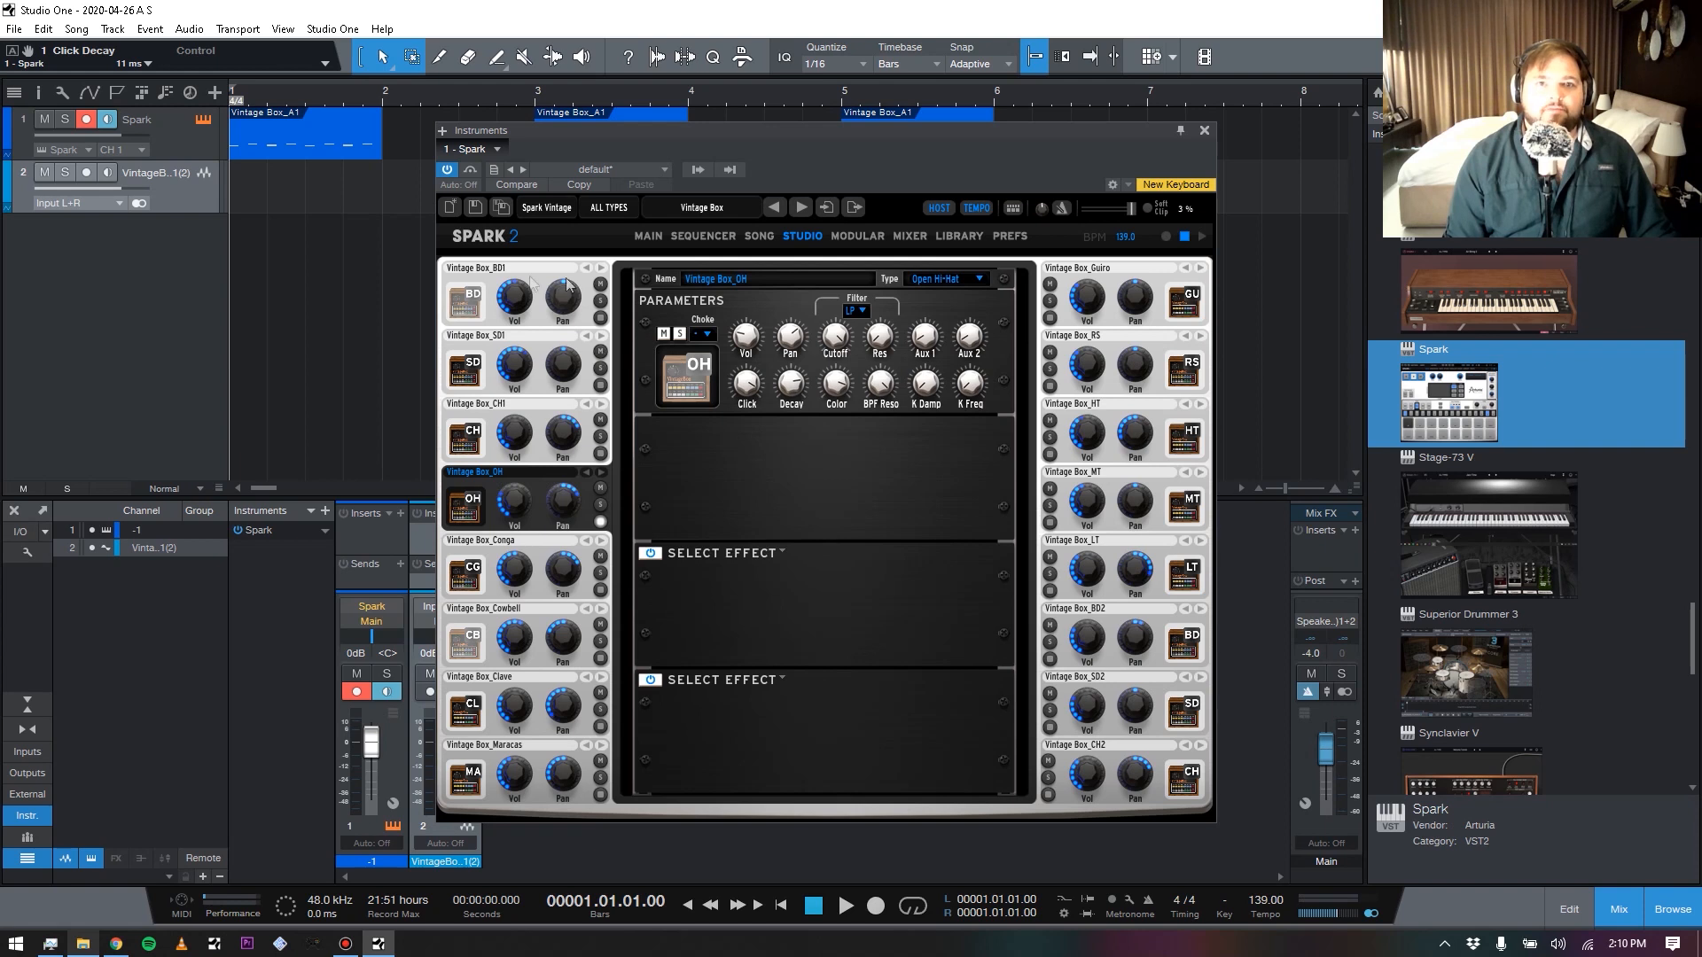
{"action": "left_click", "coordinate": [495, 284]}
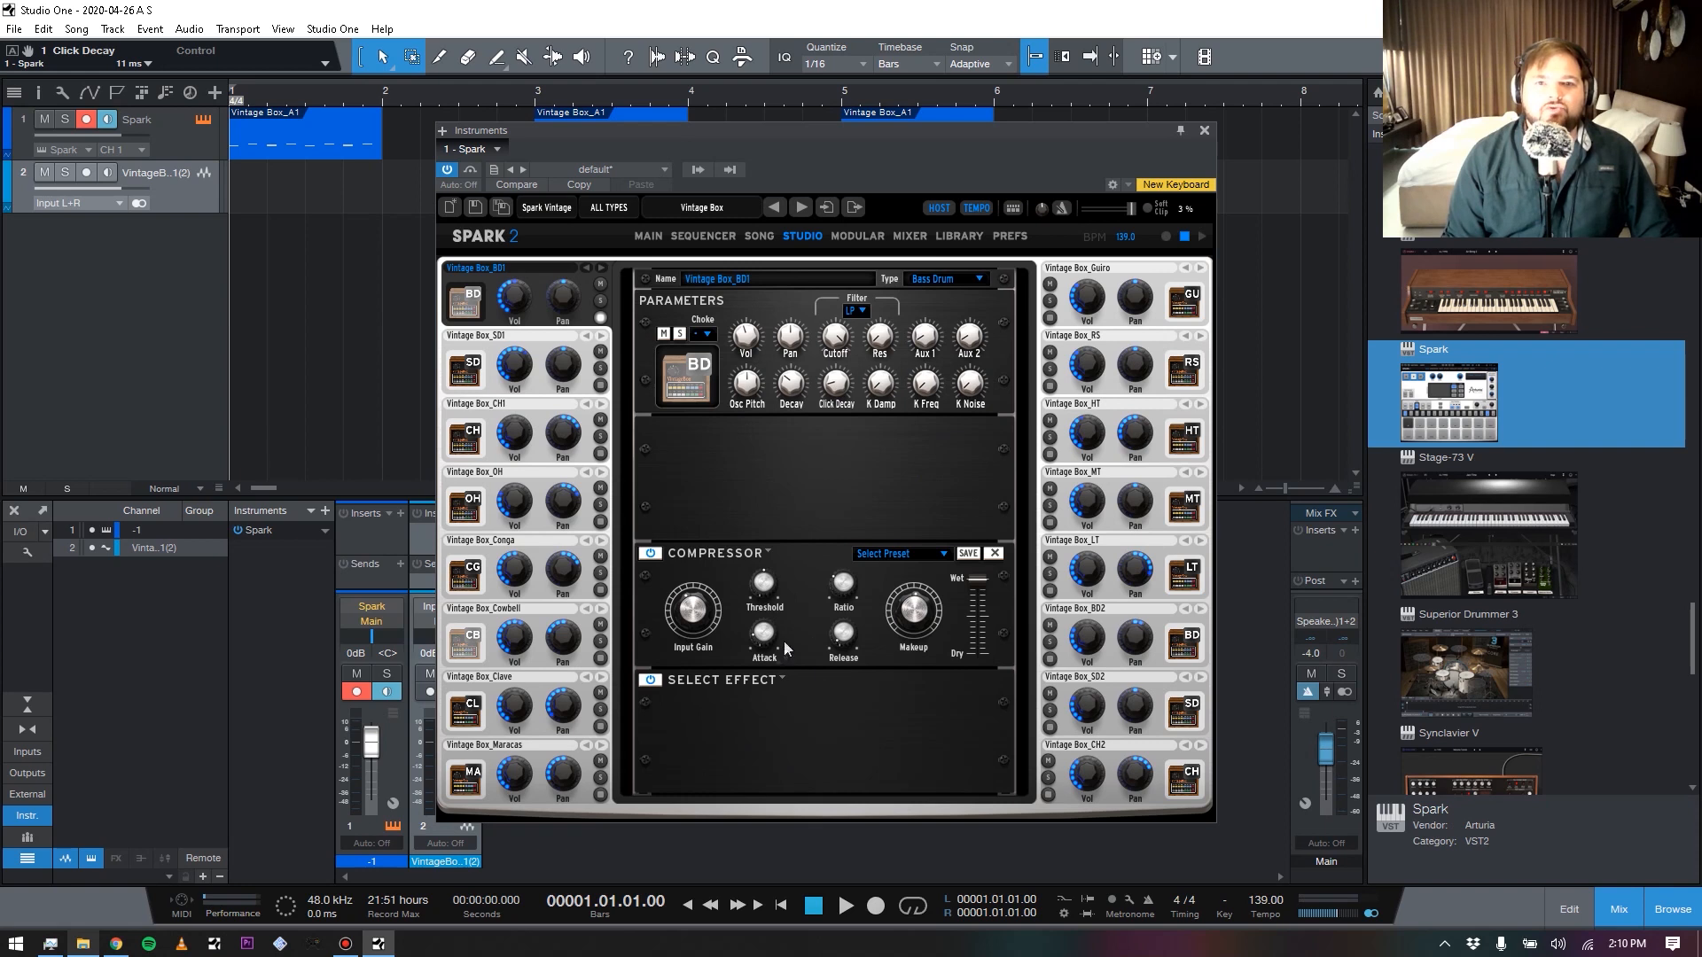
Examine the effect choices for the bass drum's empty slot, then view the closed hi-hat and snare settings before reselecting the bass drum
{"action": "left_click", "coordinate": [784, 681]}
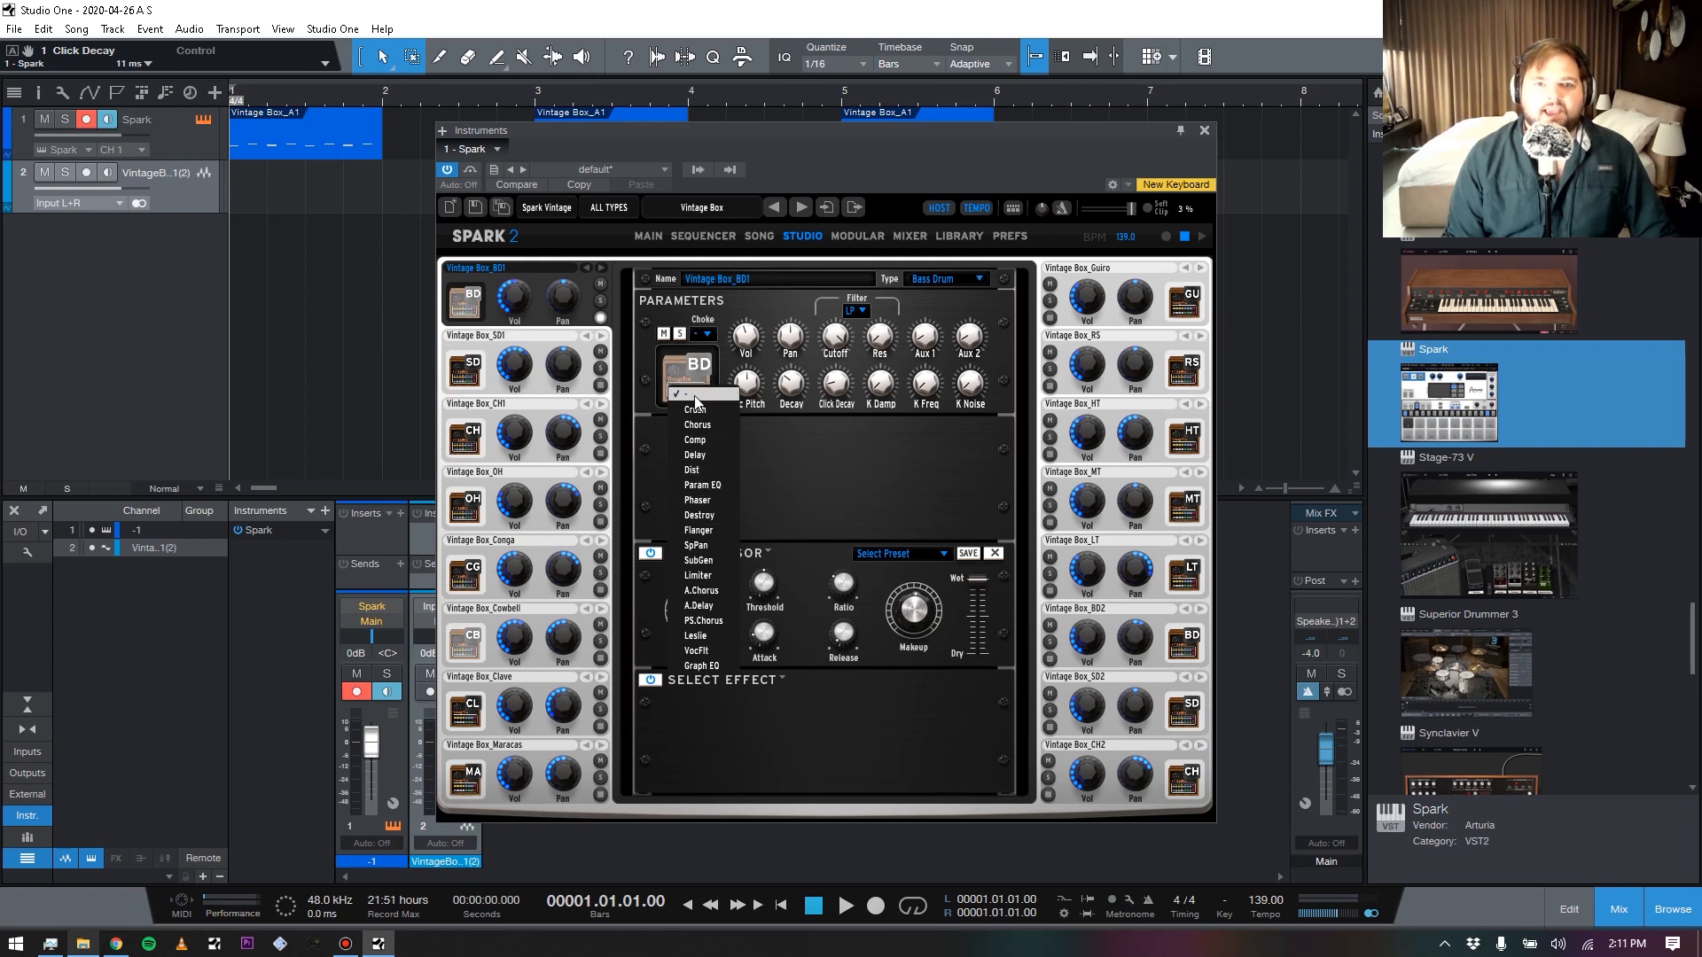
{"action": "left_click", "coordinate": [835, 717]}
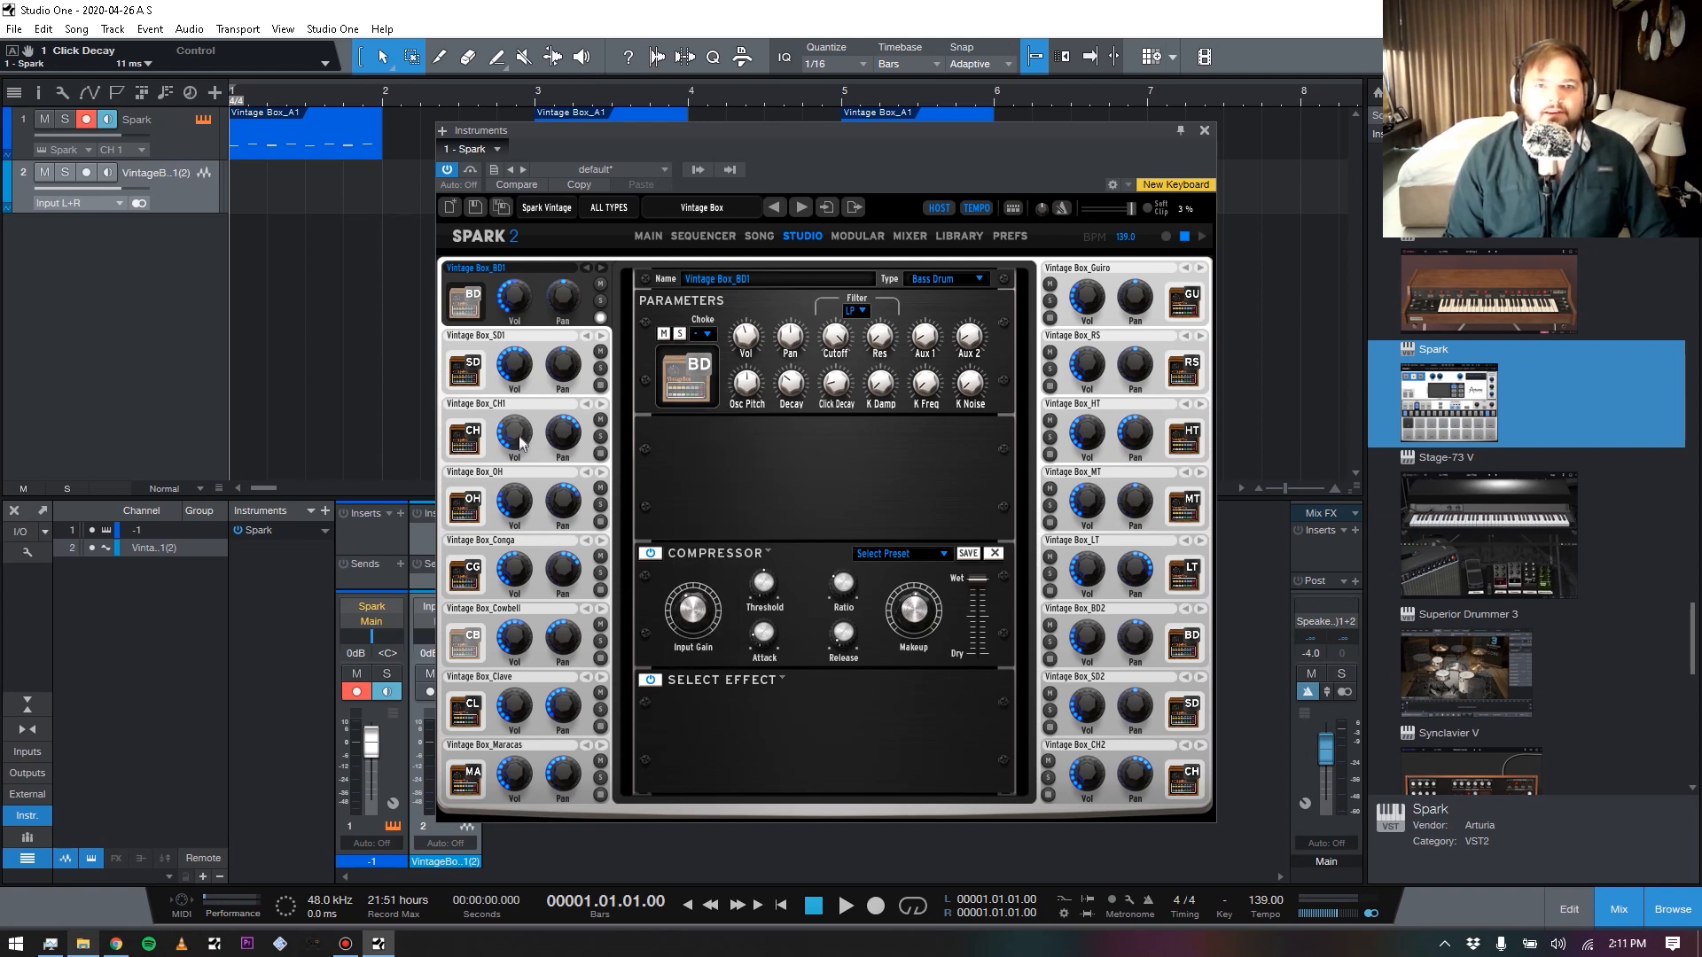
{"action": "left_click", "coordinate": [537, 462]}
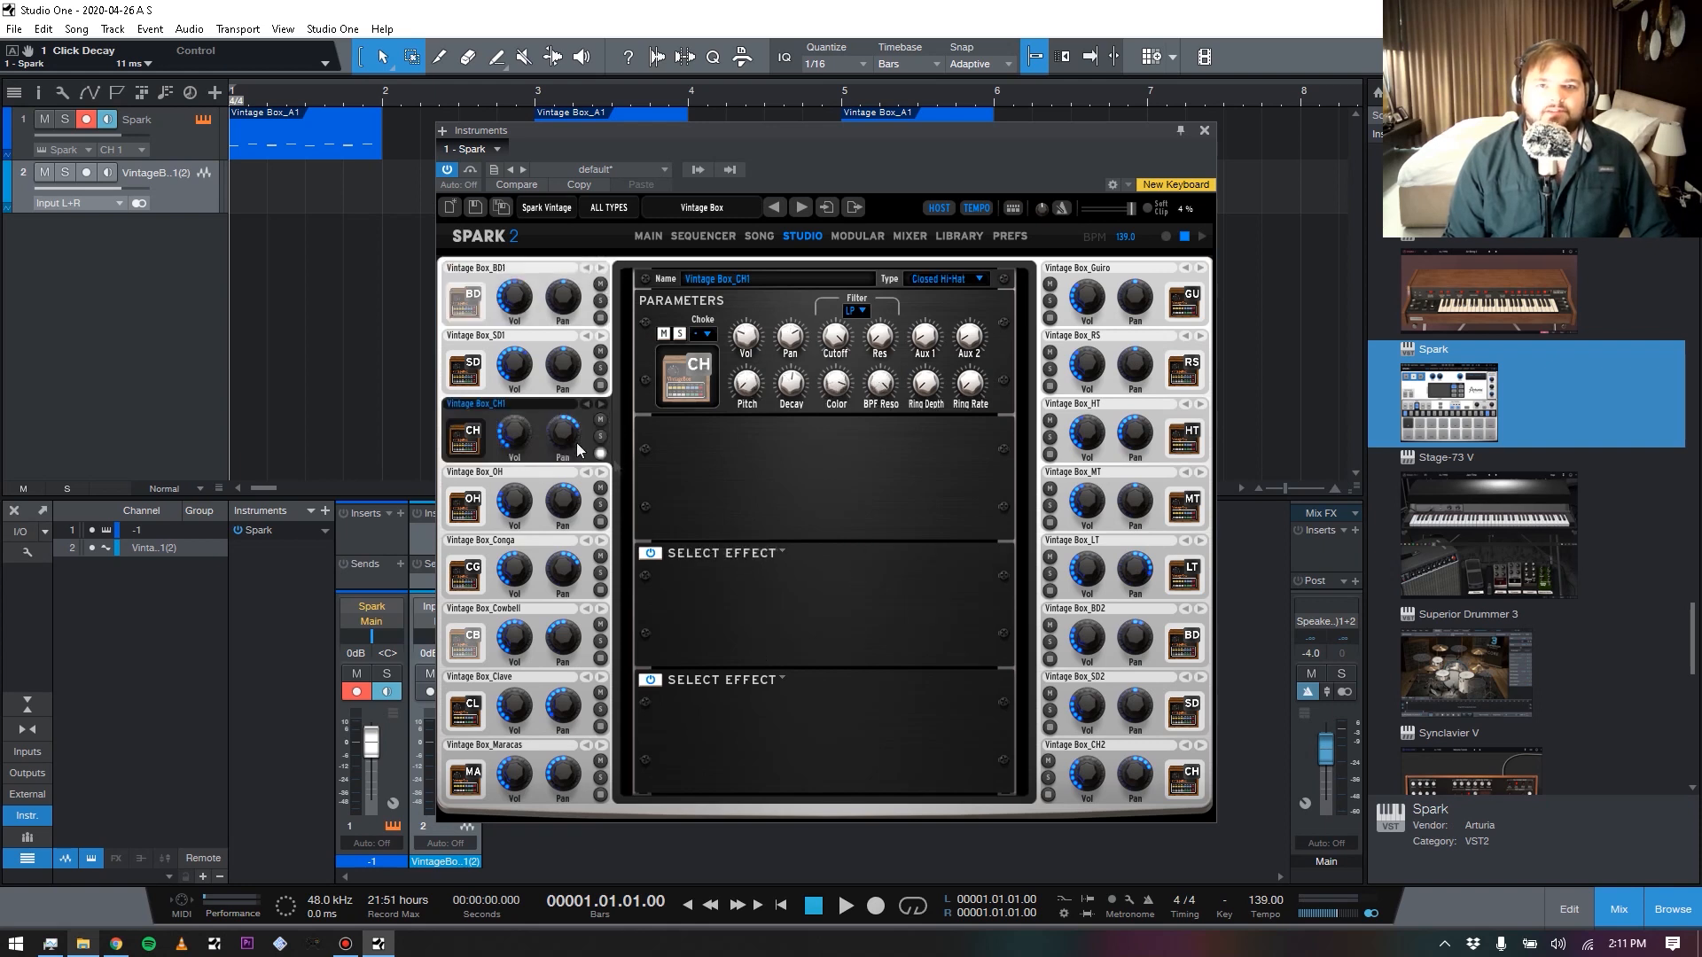
{"action": "left_click", "coordinate": [542, 351]}
{"action": "left_click", "coordinate": [537, 311]}
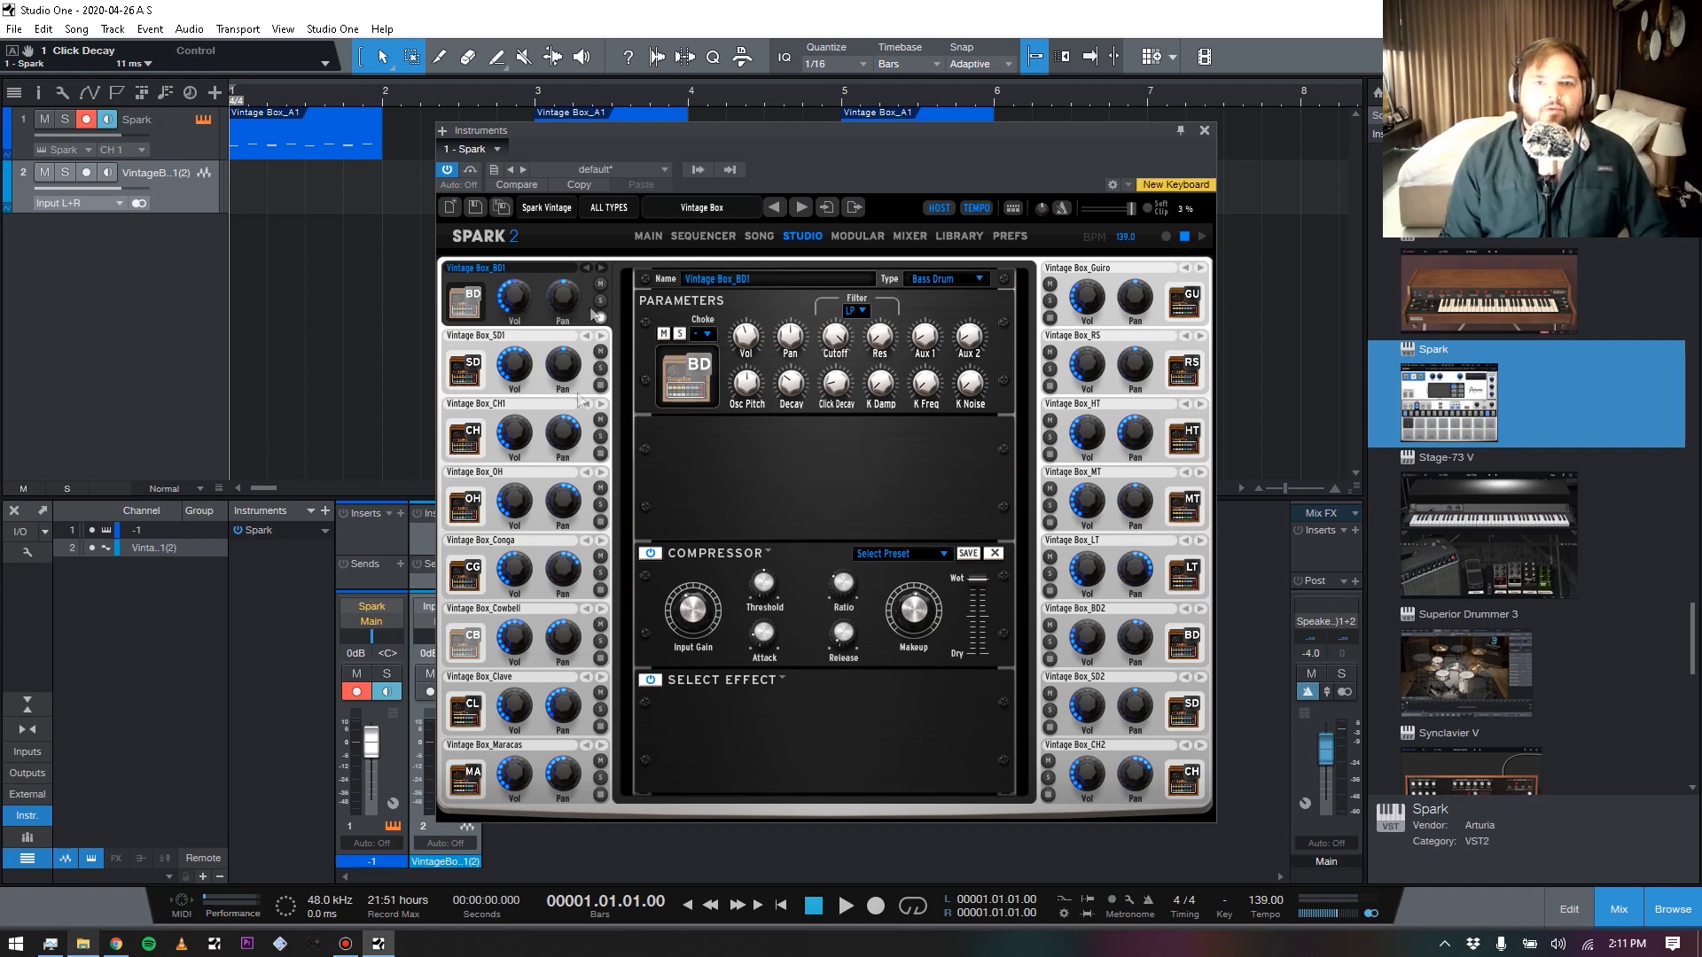
Open the bass drum's modular patch, move Oscillator 1 higher and place Envelope 2 between the Pad and Oscillator 1 modules
{"action": "left_click", "coordinate": [857, 236]}
{"action": "left_click_drag", "start_coordinate": [948, 451], "coordinate": [945, 381]}
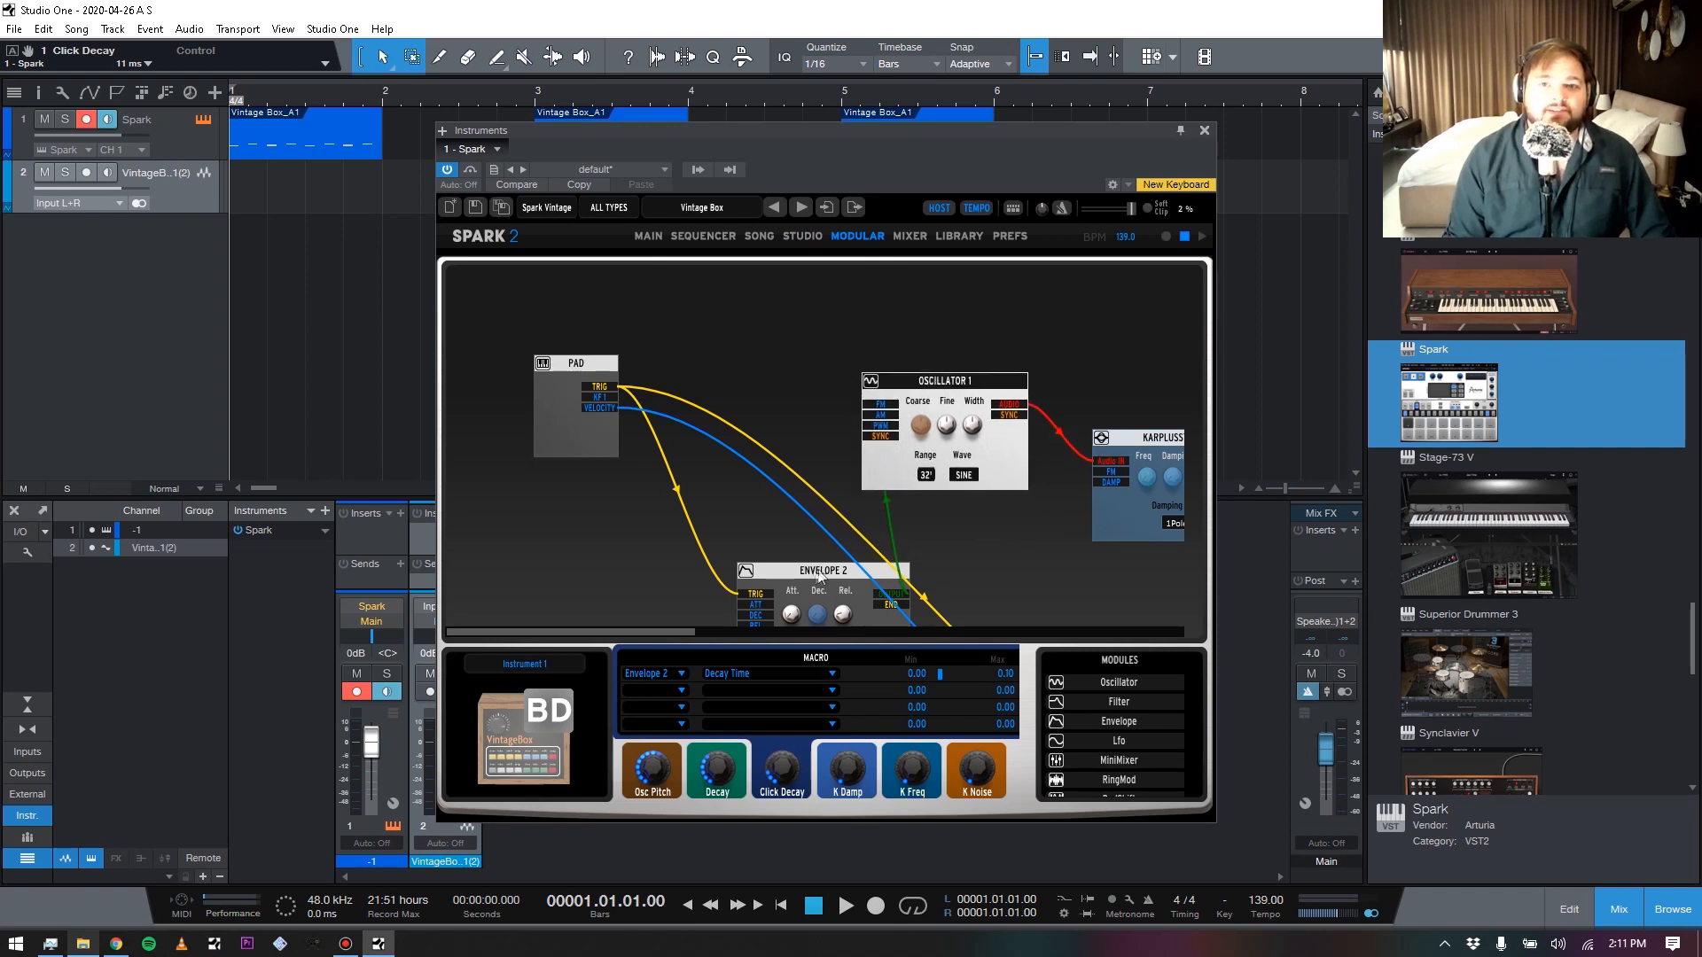
{"action": "left_click_drag", "start_coordinate": [820, 576], "coordinate": [741, 354]}
Move the Envelope 1 module up beneath the Karplusstrong 1 module in the bass drum's modular patch
{"action": "scroll", "coordinate": [733, 516], "scroll_direction": "down", "scroll_amount": 5}
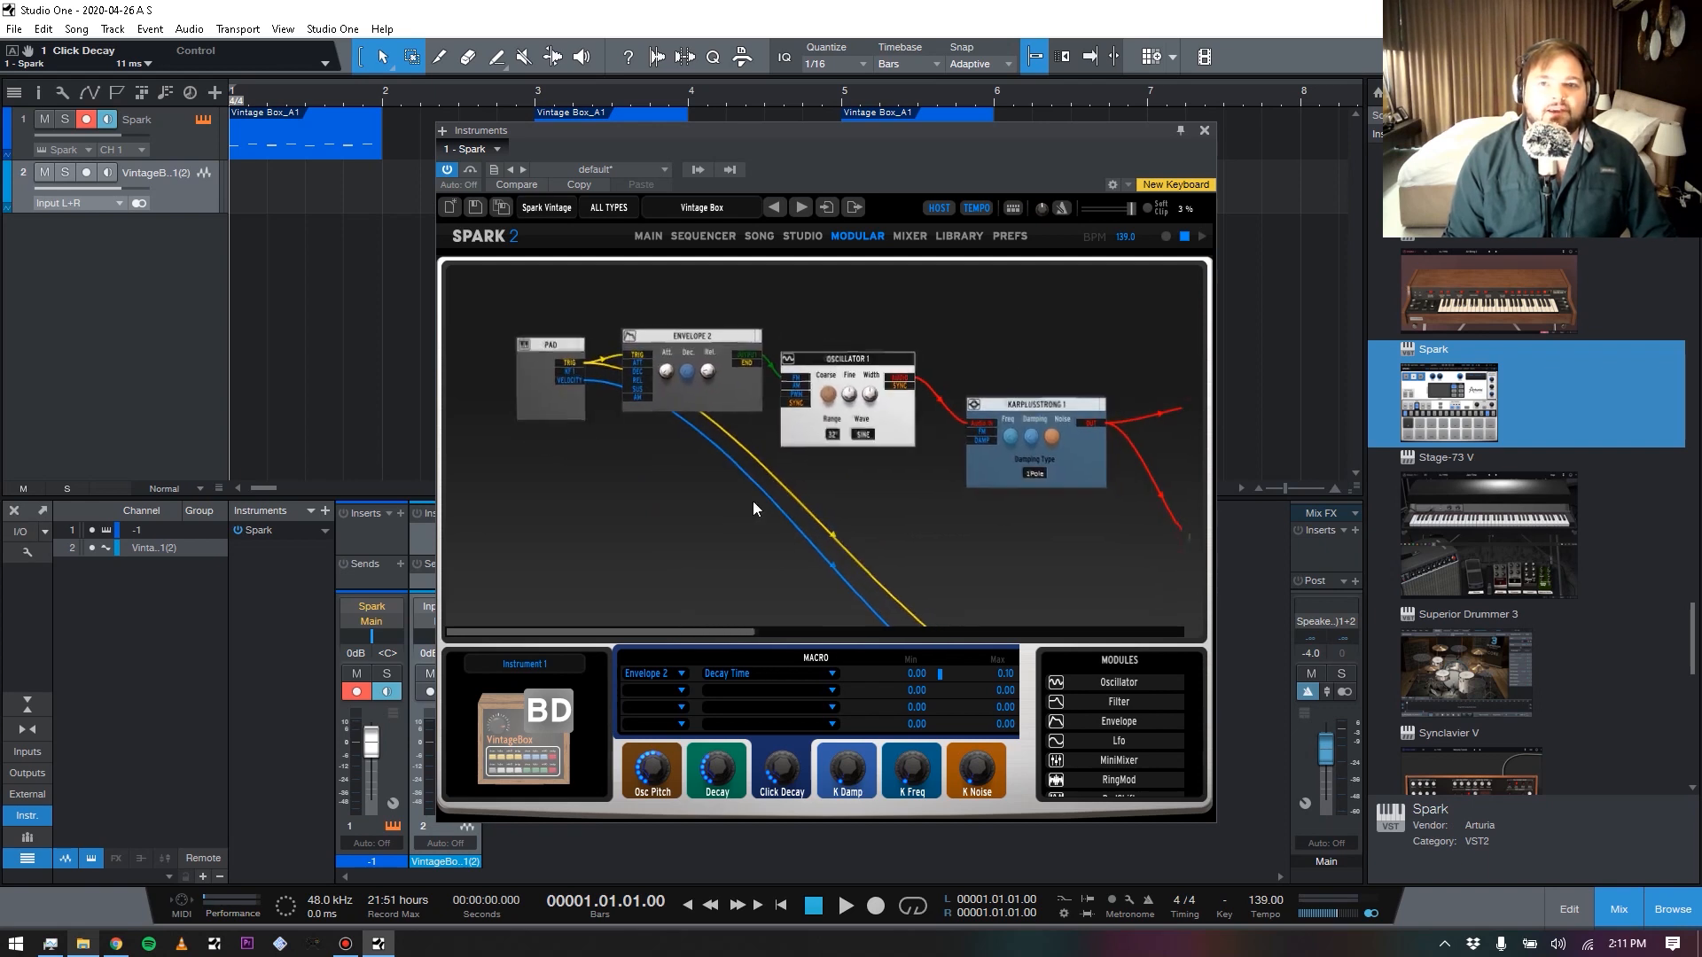
{"action": "scroll", "coordinate": [716, 480], "scroll_direction": "up", "scroll_amount": 2}
{"action": "scroll", "coordinate": [715, 480], "scroll_direction": "down", "scroll_amount": 1}
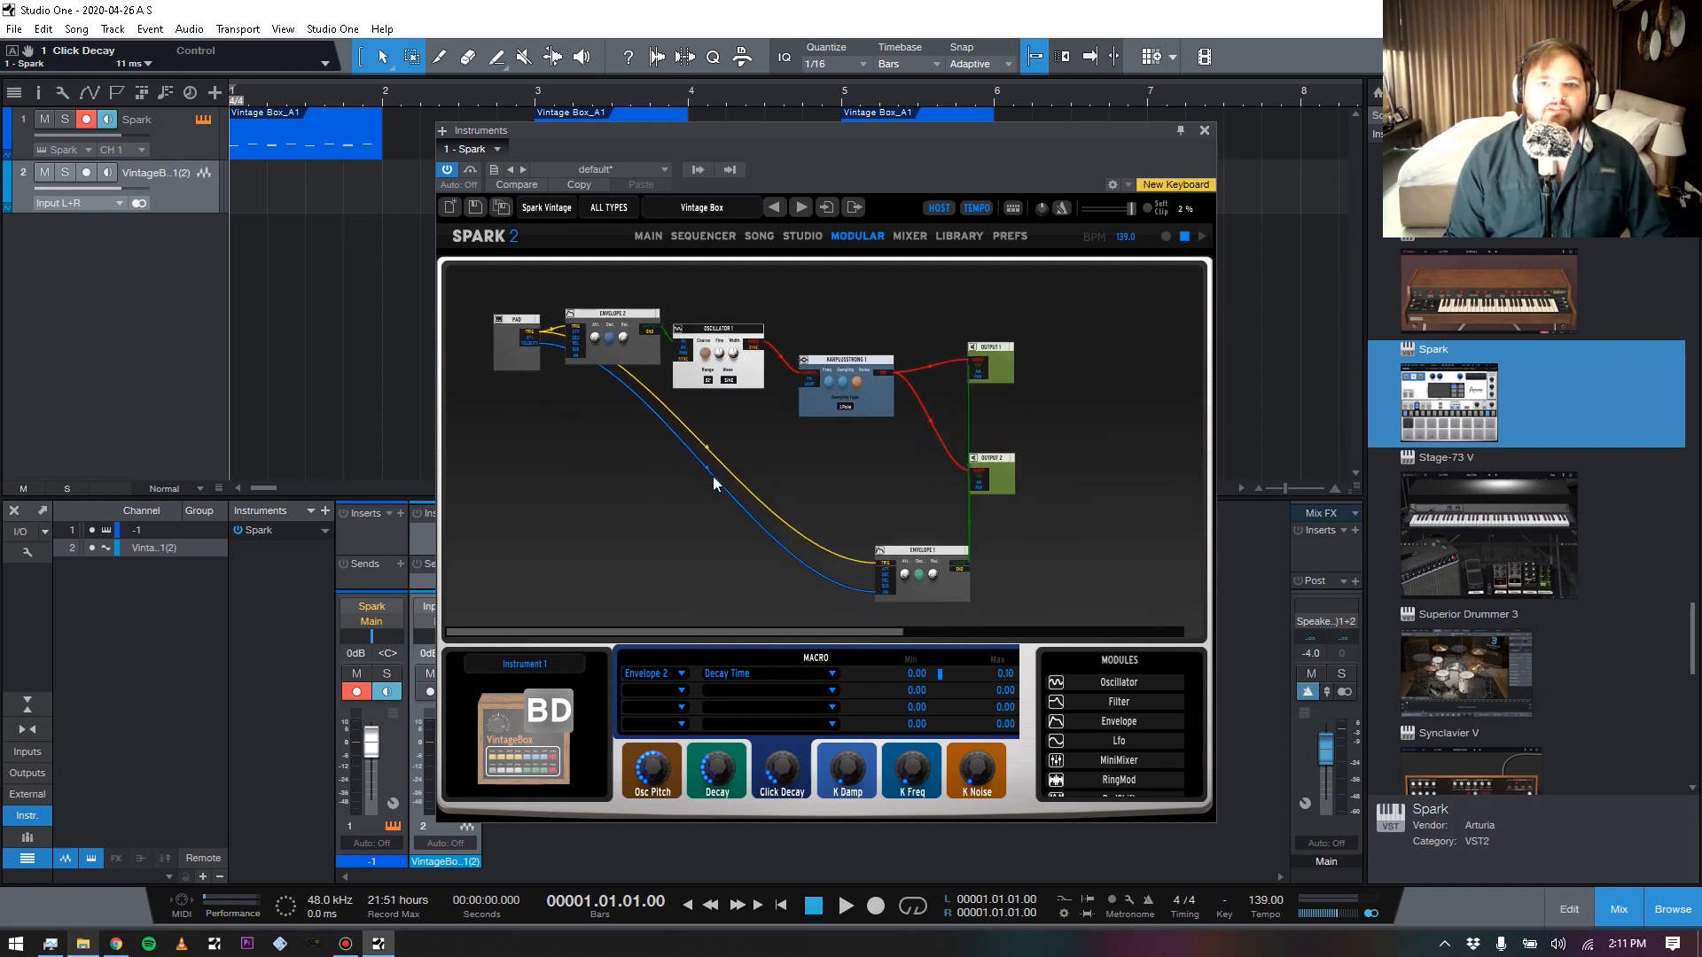
{"action": "scroll", "coordinate": [742, 426], "scroll_direction": "down", "scroll_amount": 1}
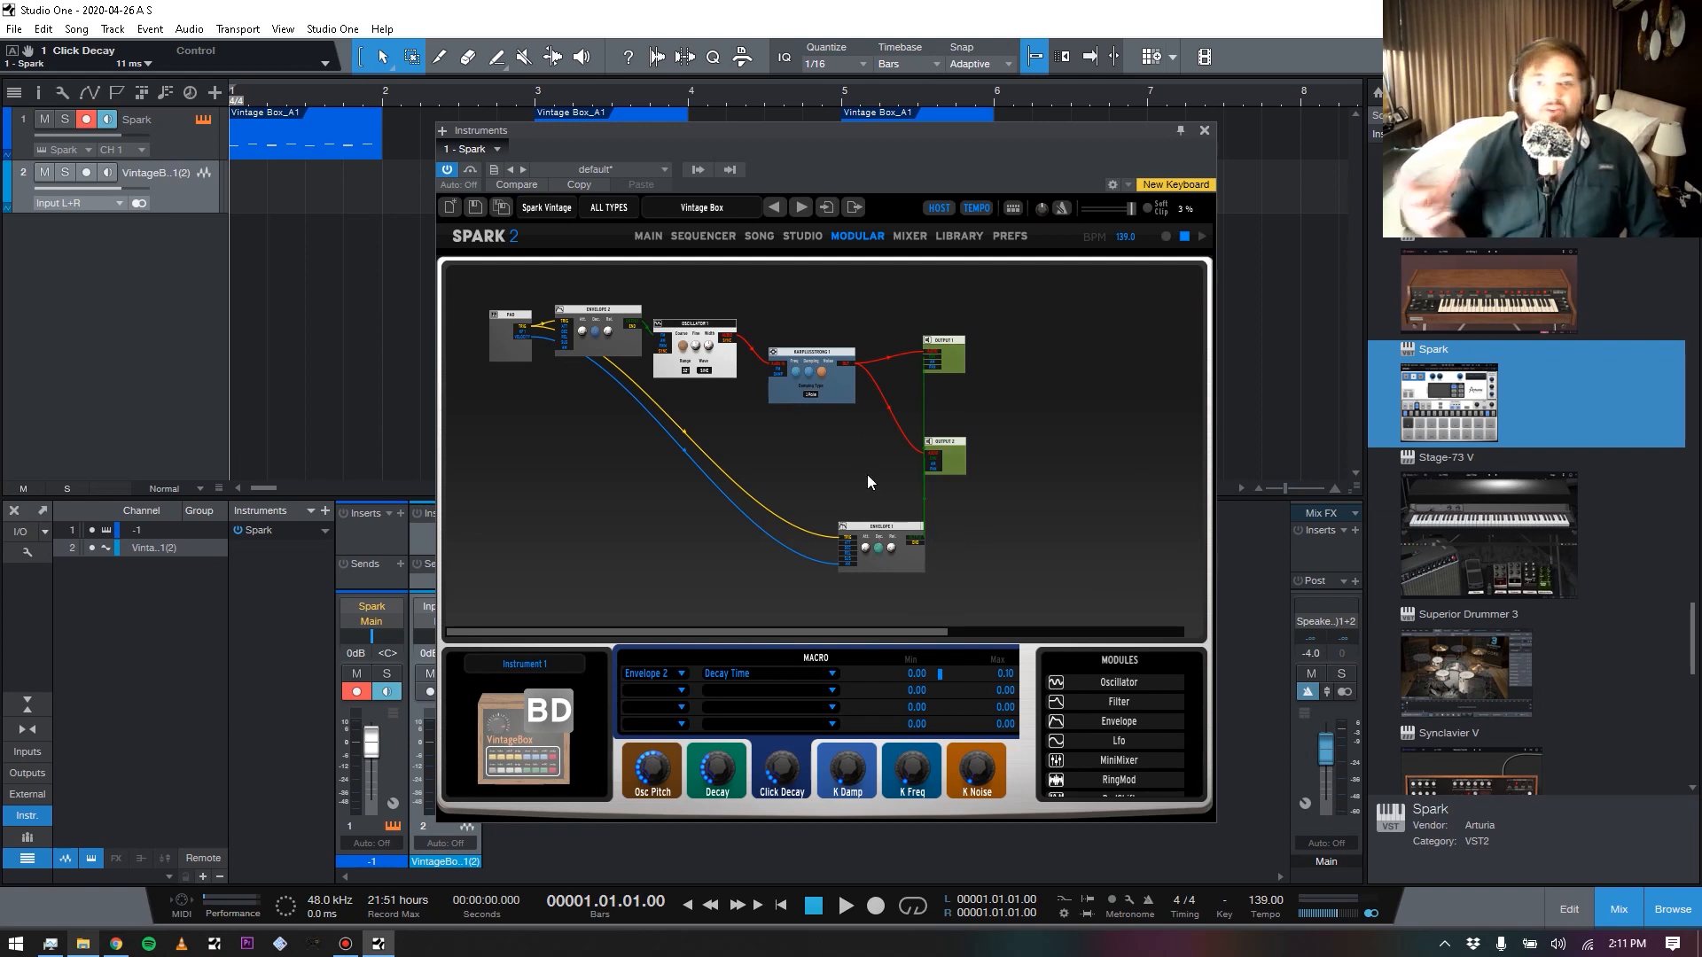
{"action": "scroll", "coordinate": [860, 506], "scroll_direction": "up", "scroll_amount": 2}
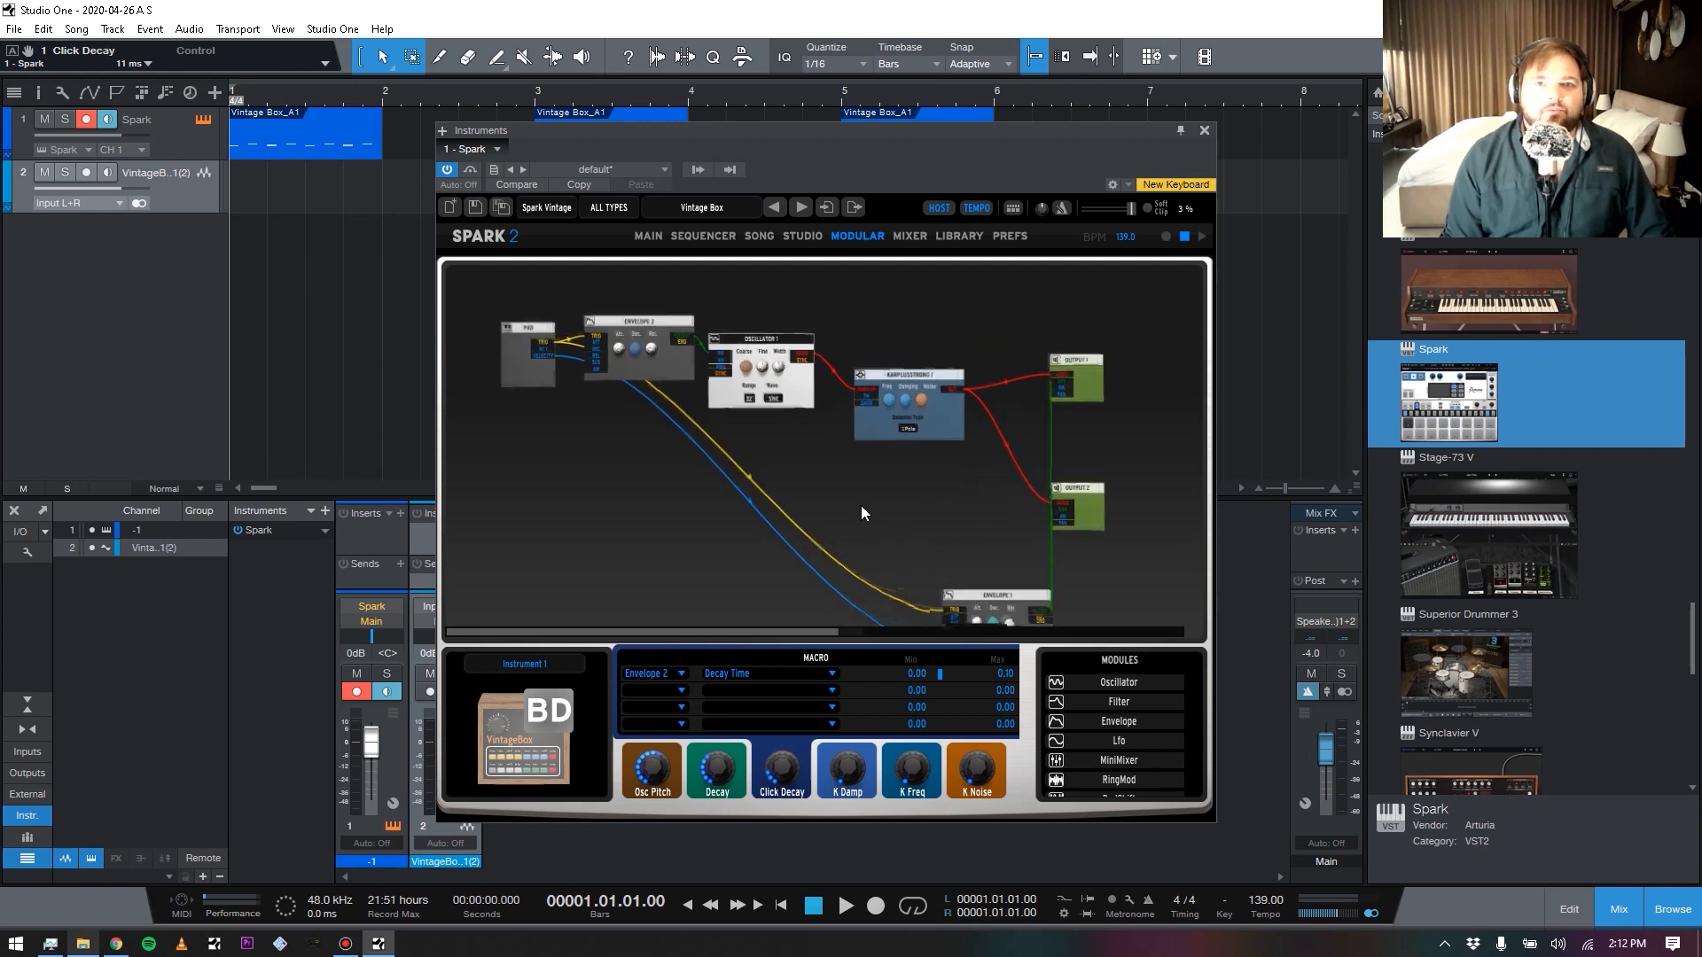
{"action": "scroll", "coordinate": [862, 502], "scroll_direction": "down", "scroll_amount": 2}
{"action": "scroll", "coordinate": [862, 501], "scroll_direction": "up", "scroll_amount": 2}
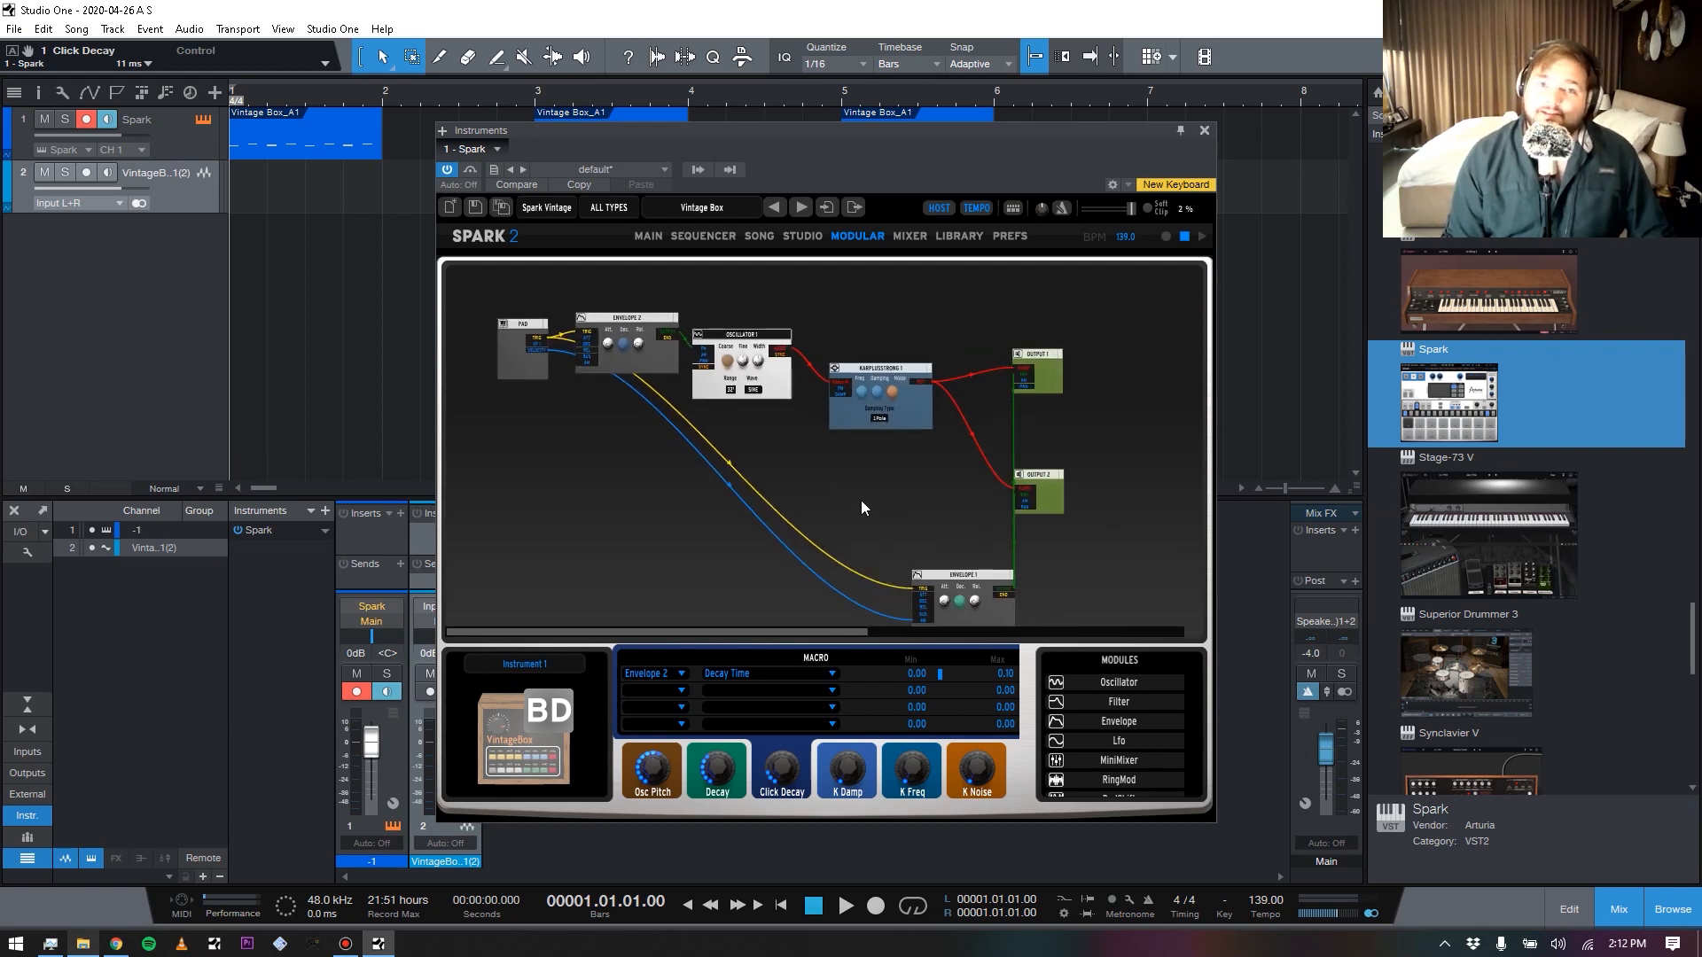
{"action": "left_click_drag", "start_coordinate": [1008, 605], "coordinate": [910, 489]}
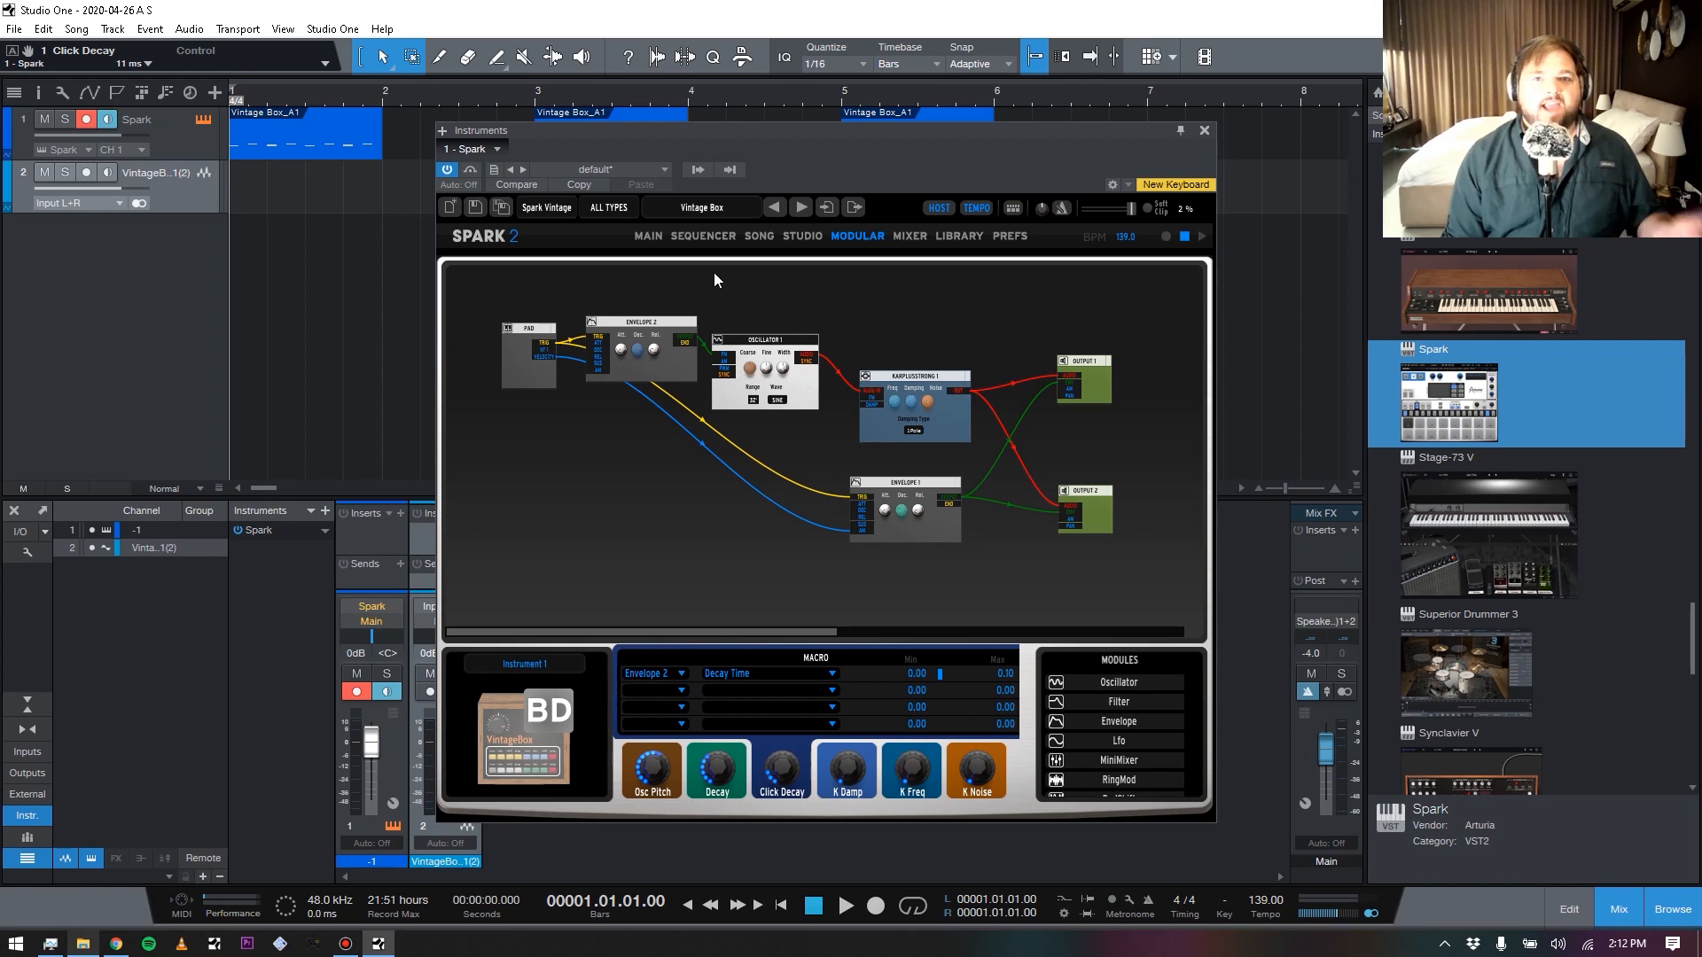
Select the snare drum on the Studio page, open its modular patch and move the Oscillator 2 module slightly toward Envelope 2
{"action": "left_click", "coordinate": [802, 235]}
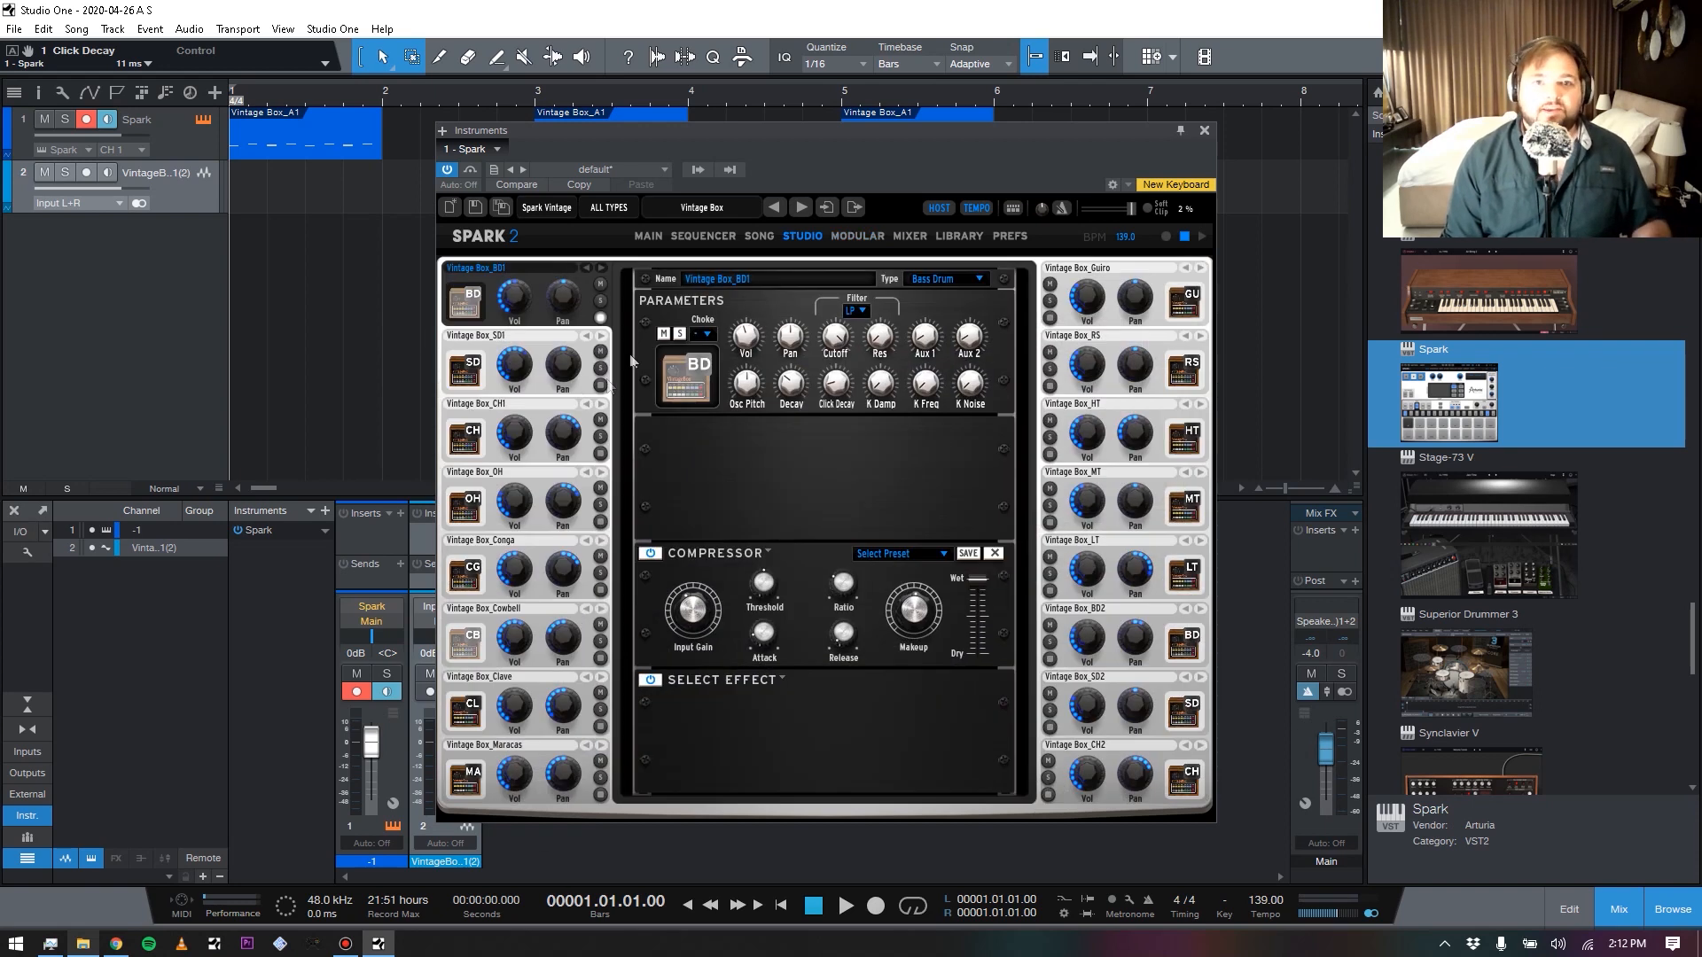
{"action": "left_click", "coordinate": [587, 386]}
{"action": "left_click", "coordinate": [883, 237]}
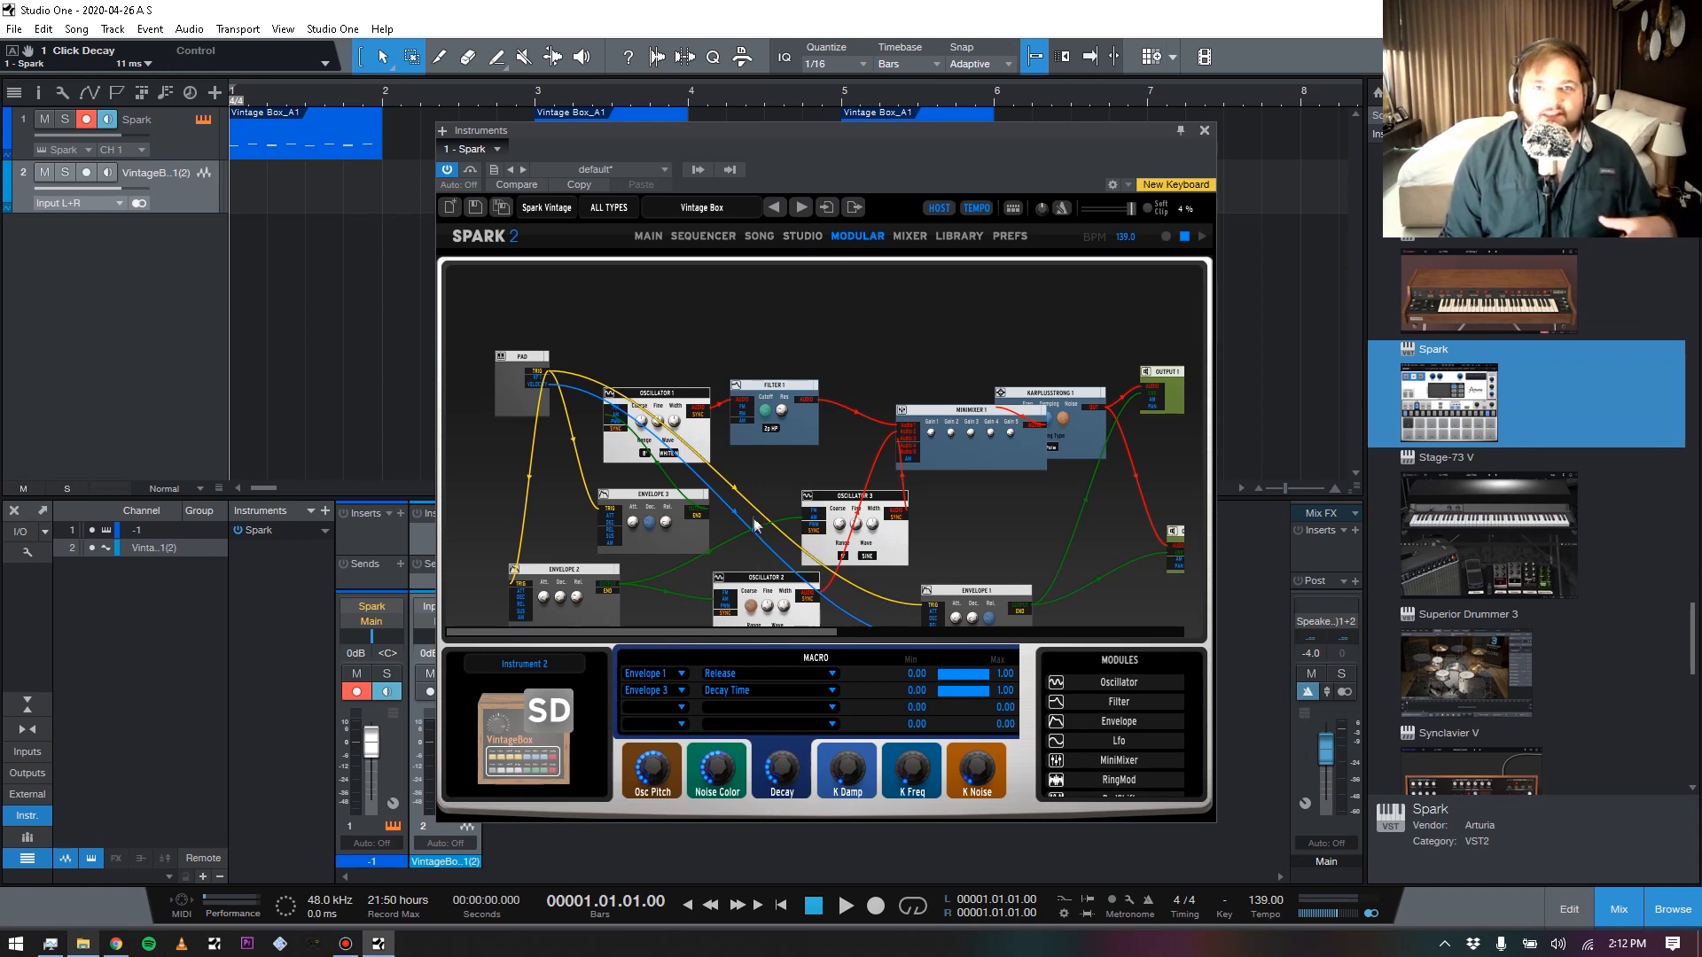
{"action": "left_click_drag", "start_coordinate": [796, 577], "coordinate": [773, 559]}
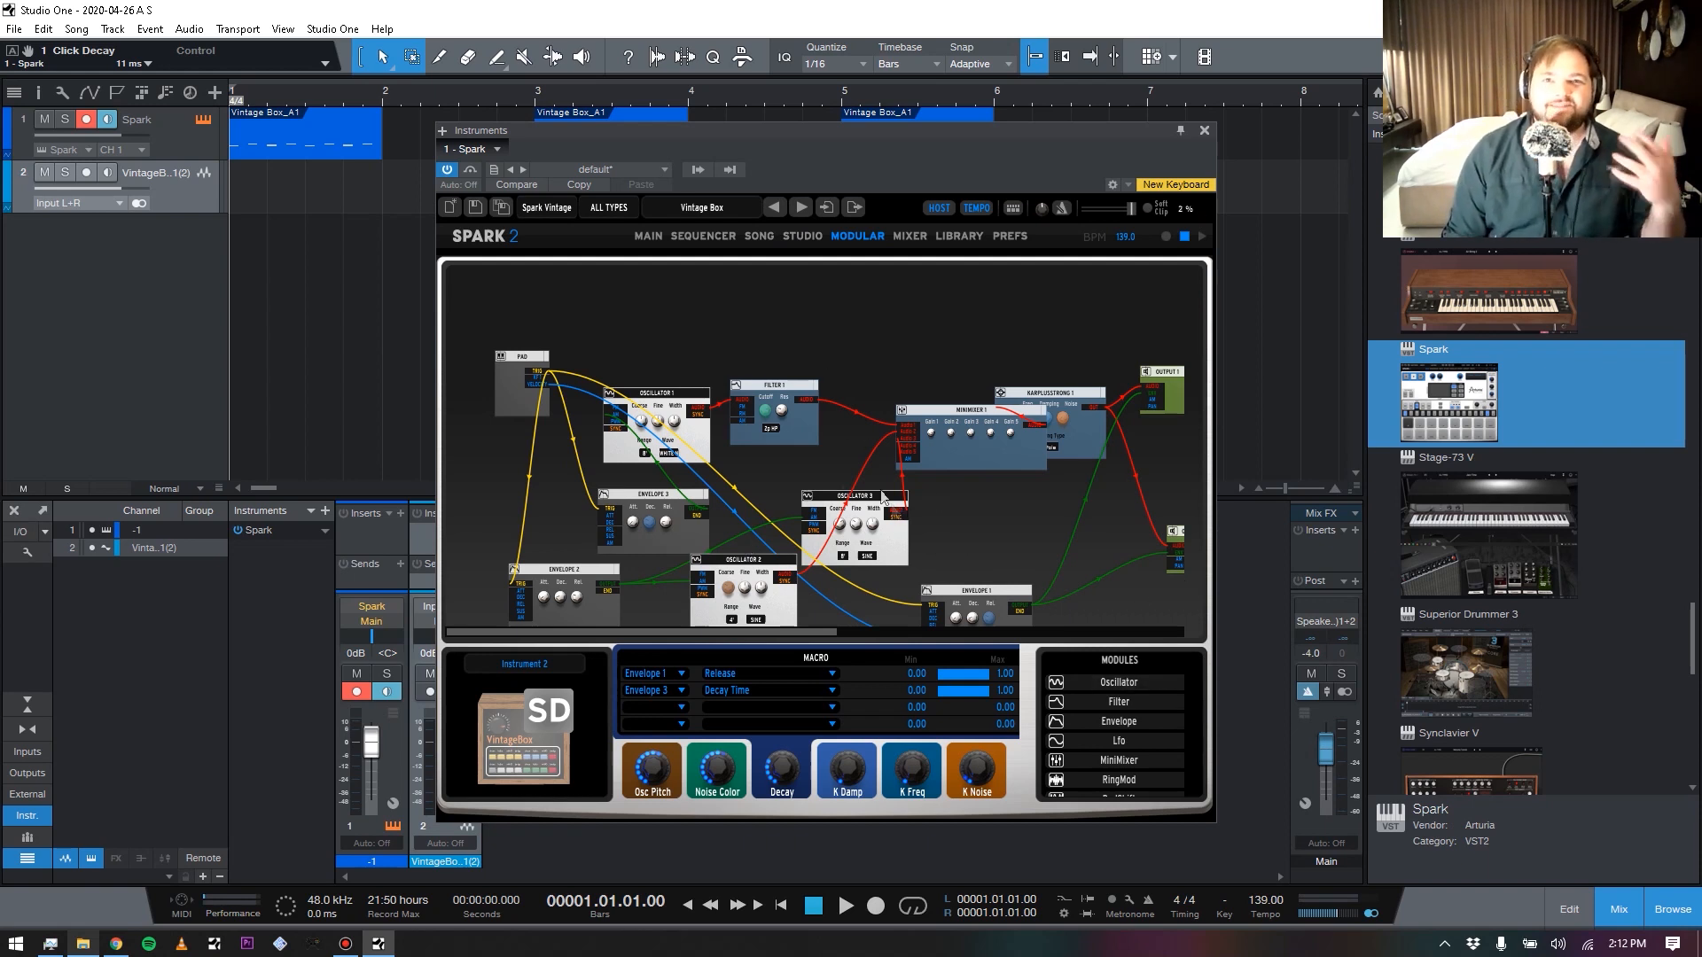
Return from the modular patch to the snare drum's Studio settings, then view the channel strips on the Mixer page
{"action": "left_click", "coordinate": [816, 236]}
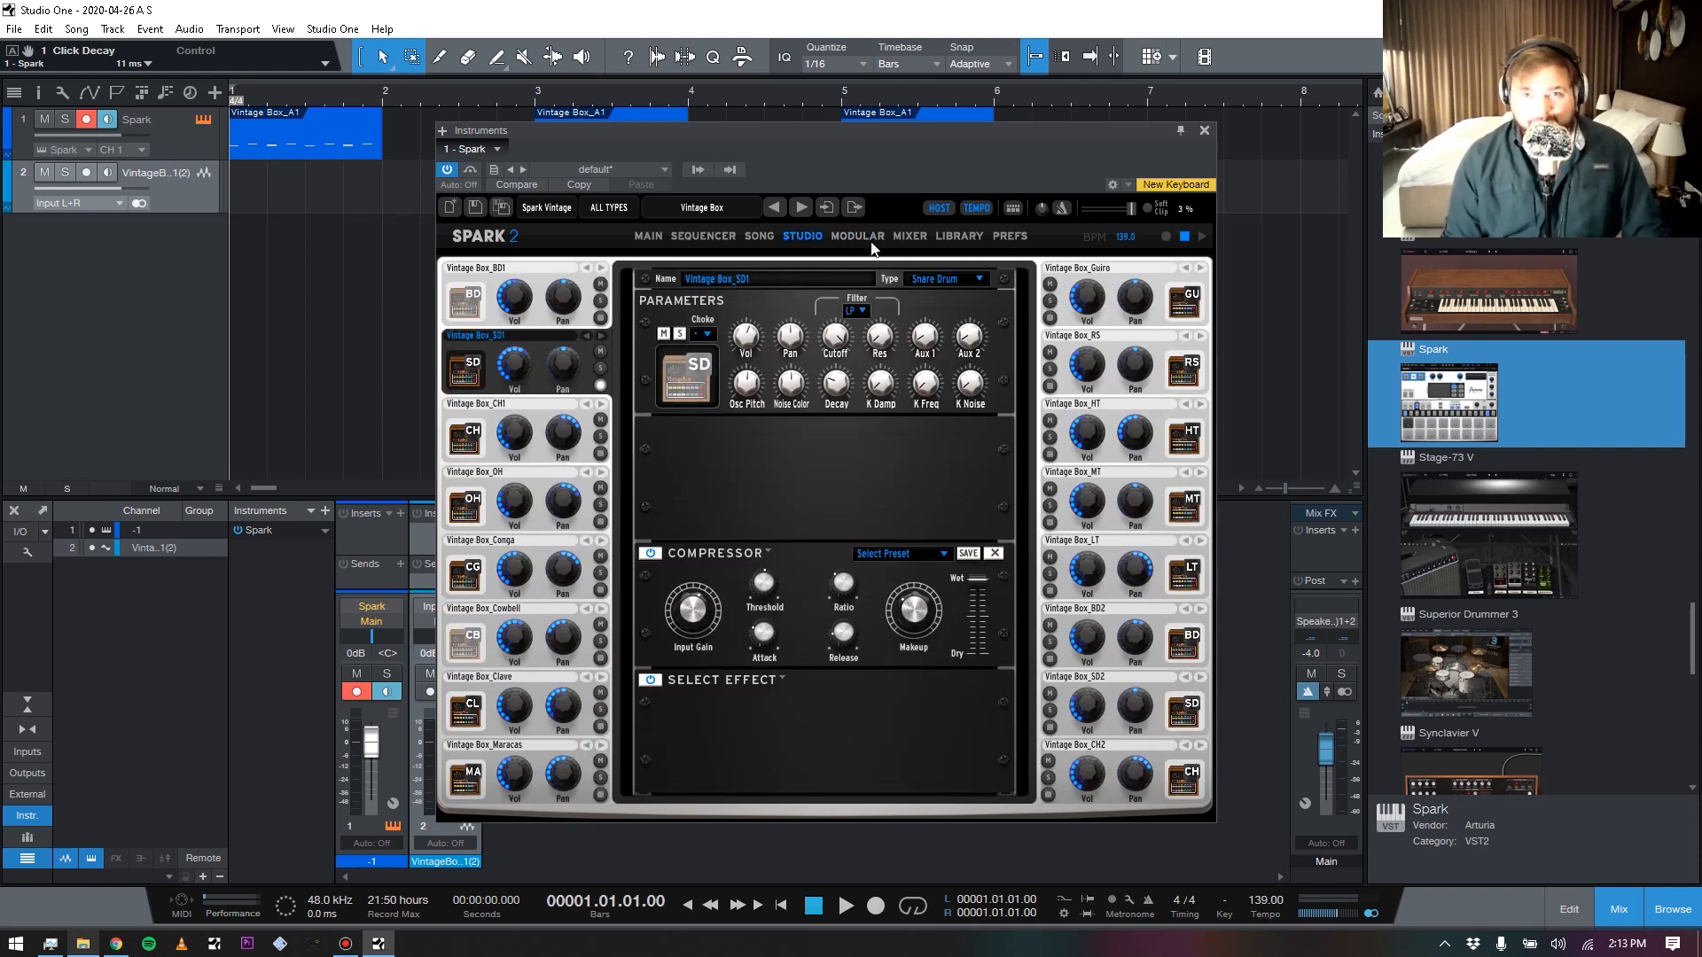
{"action": "left_click", "coordinate": [857, 237]}
{"action": "left_click", "coordinate": [913, 237]}
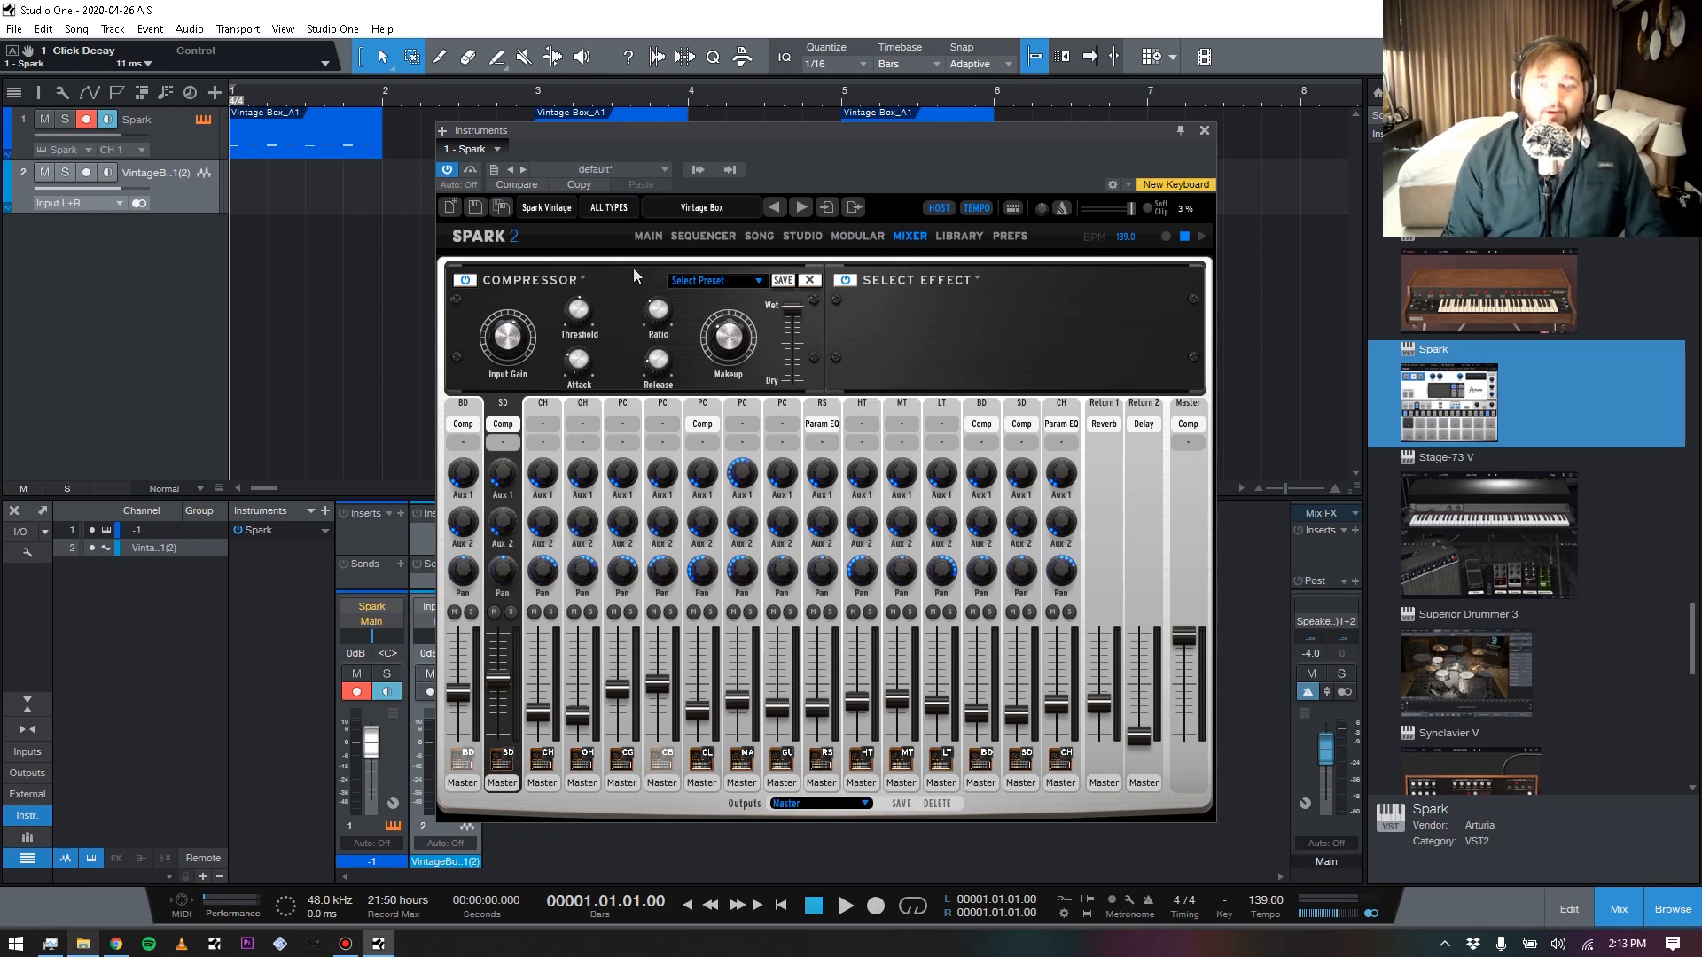
{"action": "left_click", "coordinate": [823, 238]}
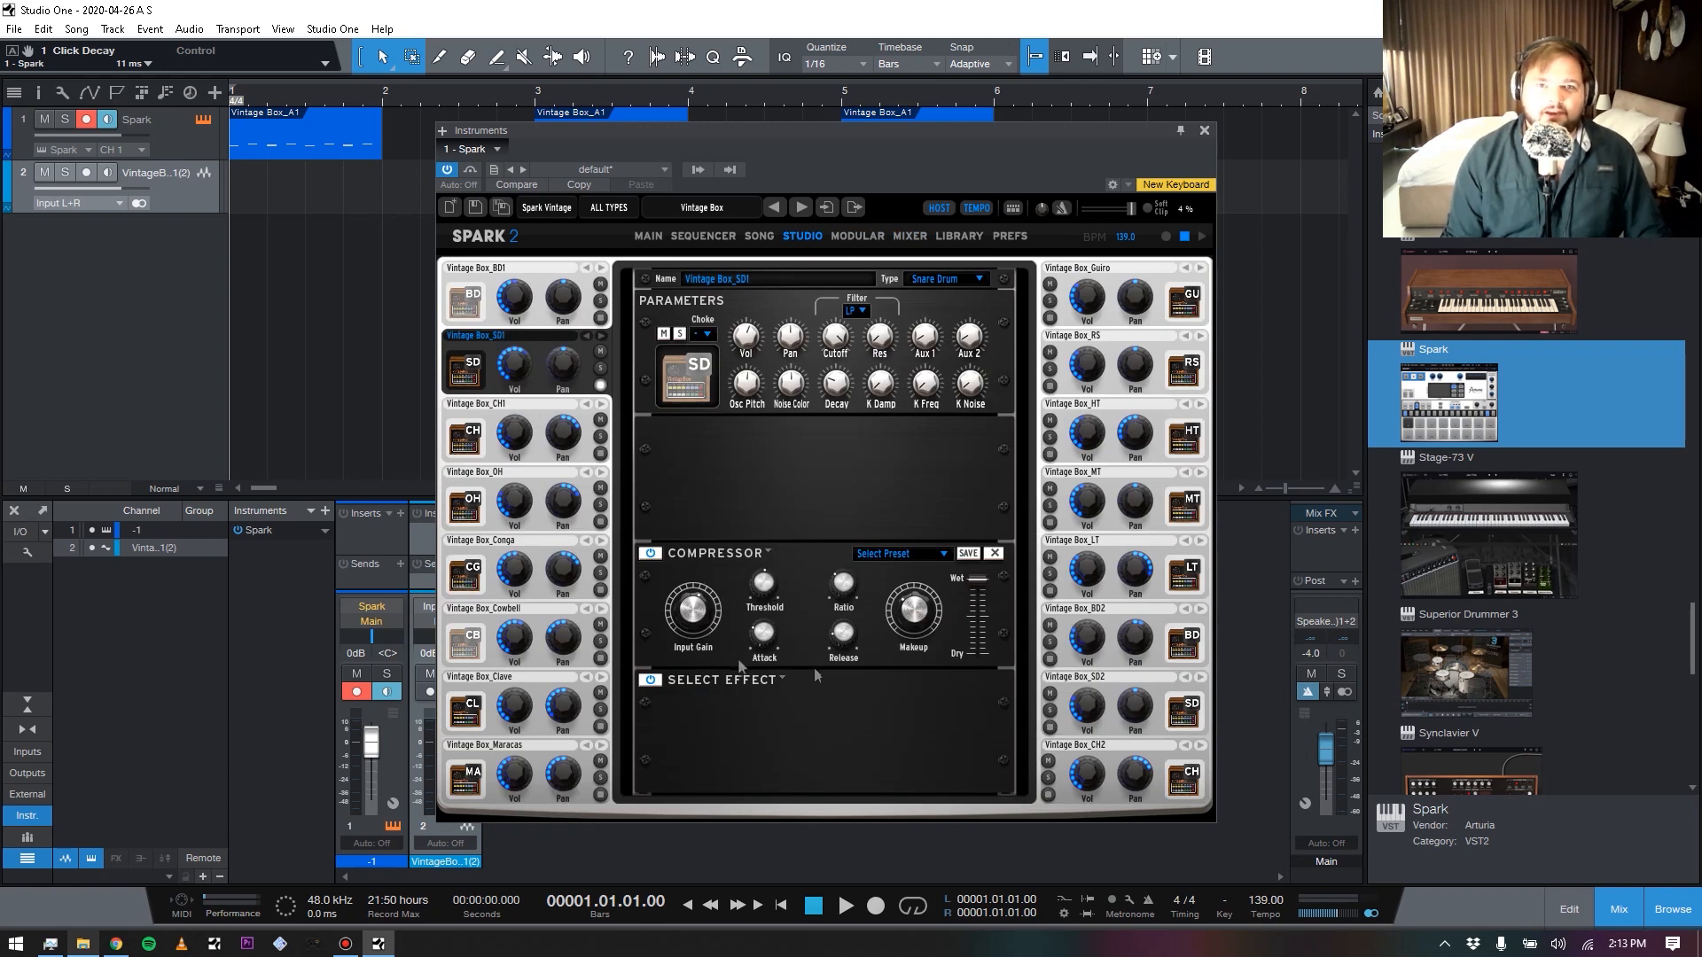
{"action": "left_click", "coordinate": [908, 236]}
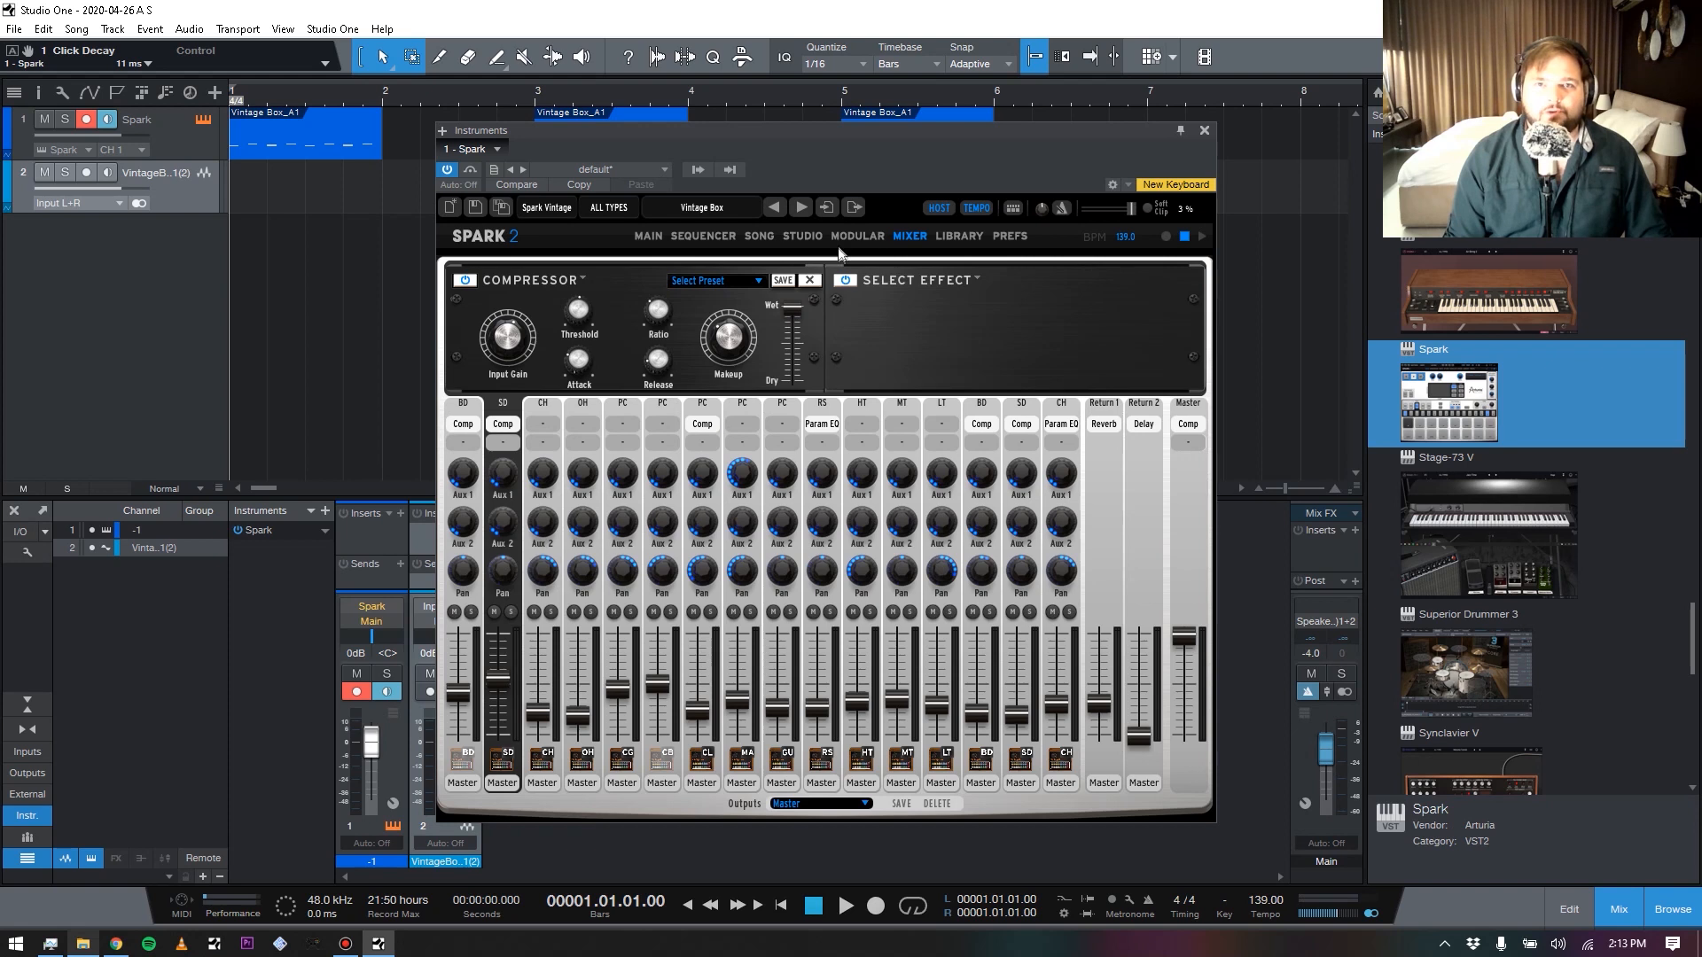
Compare the snare drum's parameters and compressor on the Studio page with its Mixer channel, finishing on the Mixer page
{"action": "left_click", "coordinate": [802, 235]}
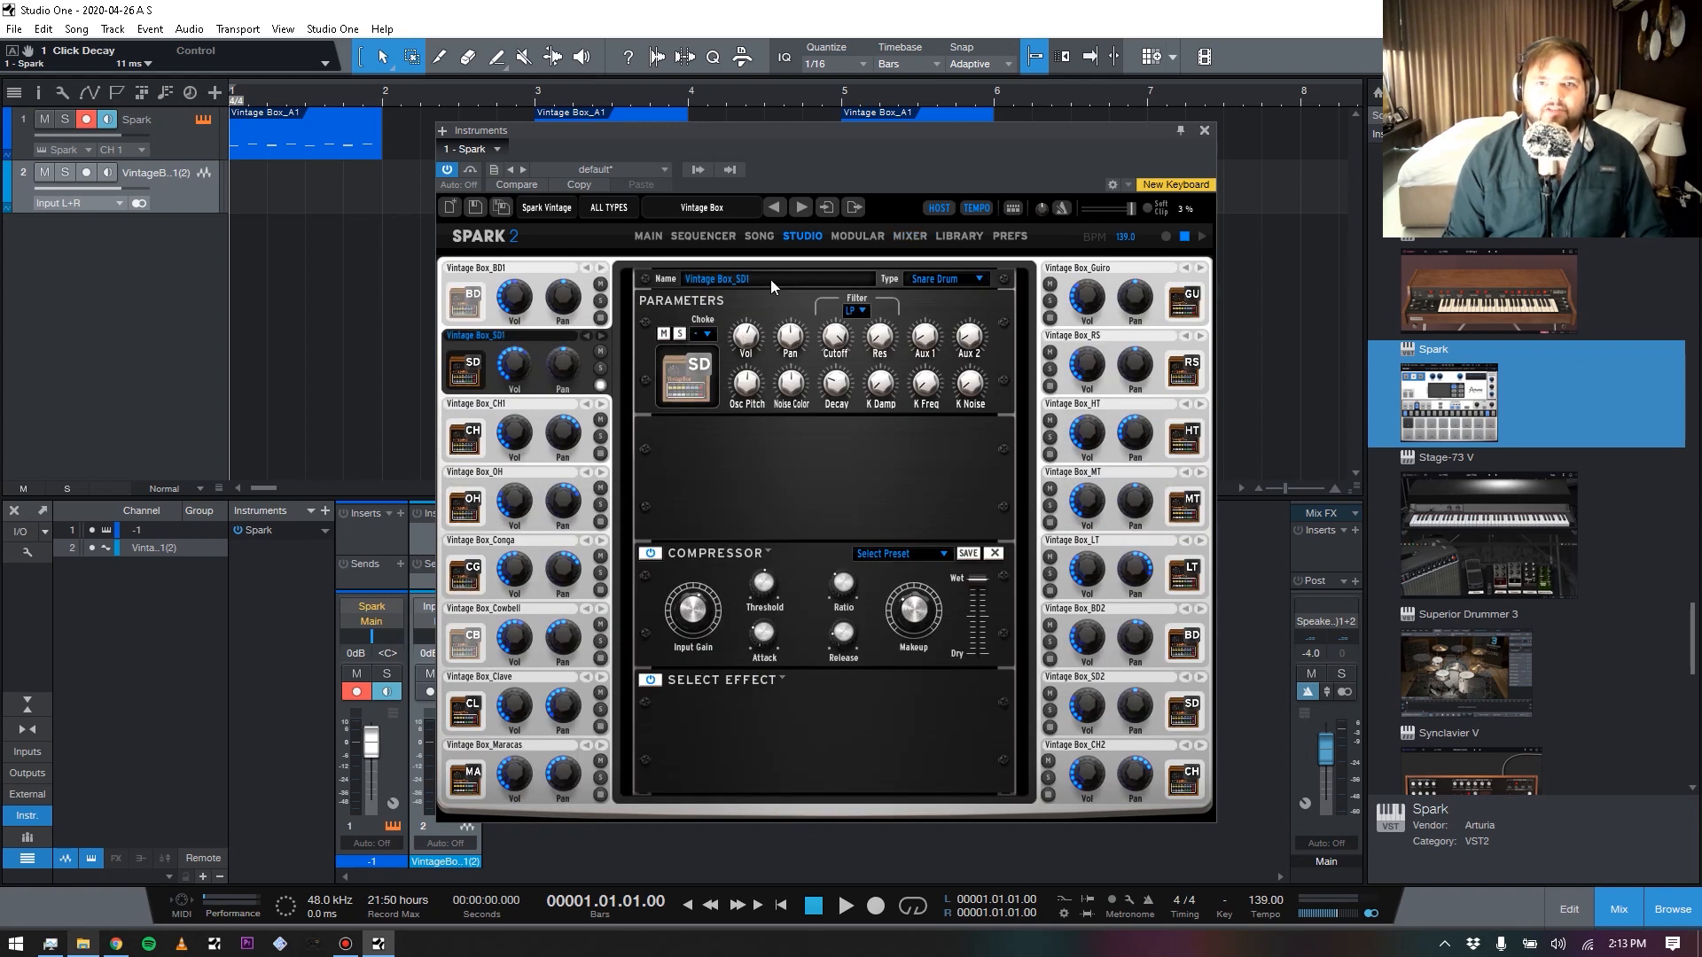
{"action": "left_click", "coordinate": [905, 236]}
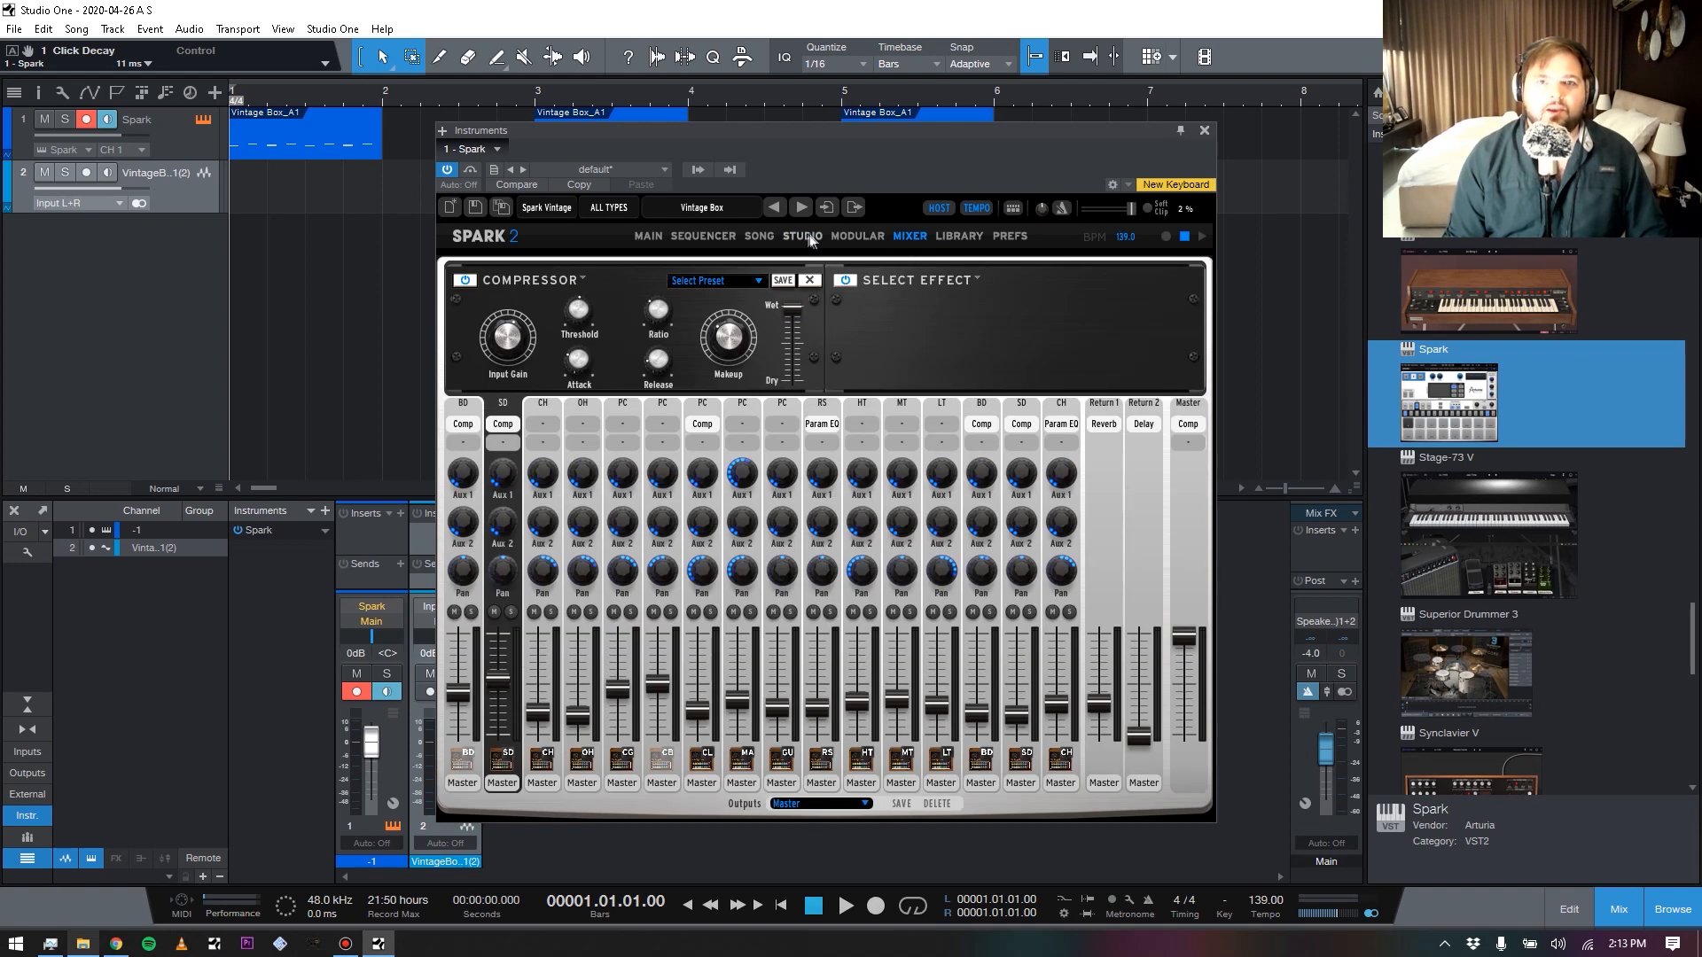
{"action": "left_click", "coordinate": [807, 238]}
{"action": "left_click", "coordinate": [910, 238]}
{"action": "left_click", "coordinate": [793, 237]}
{"action": "left_click", "coordinate": [910, 236]}
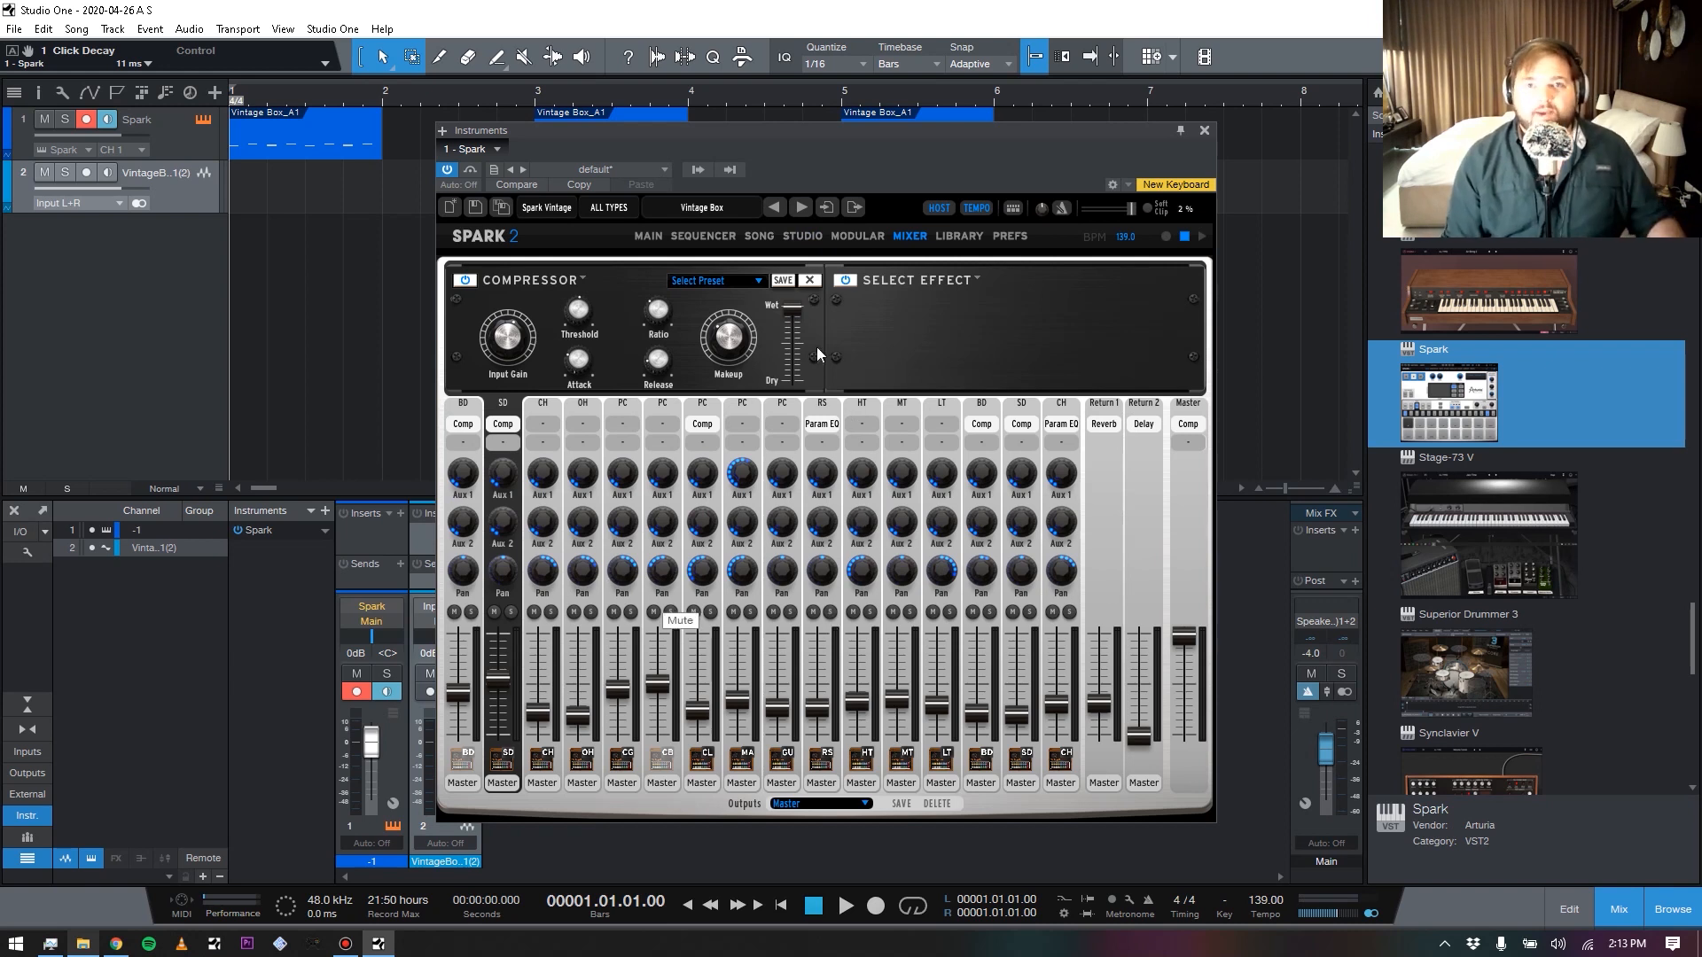
{"action": "left_click", "coordinate": [804, 236]}
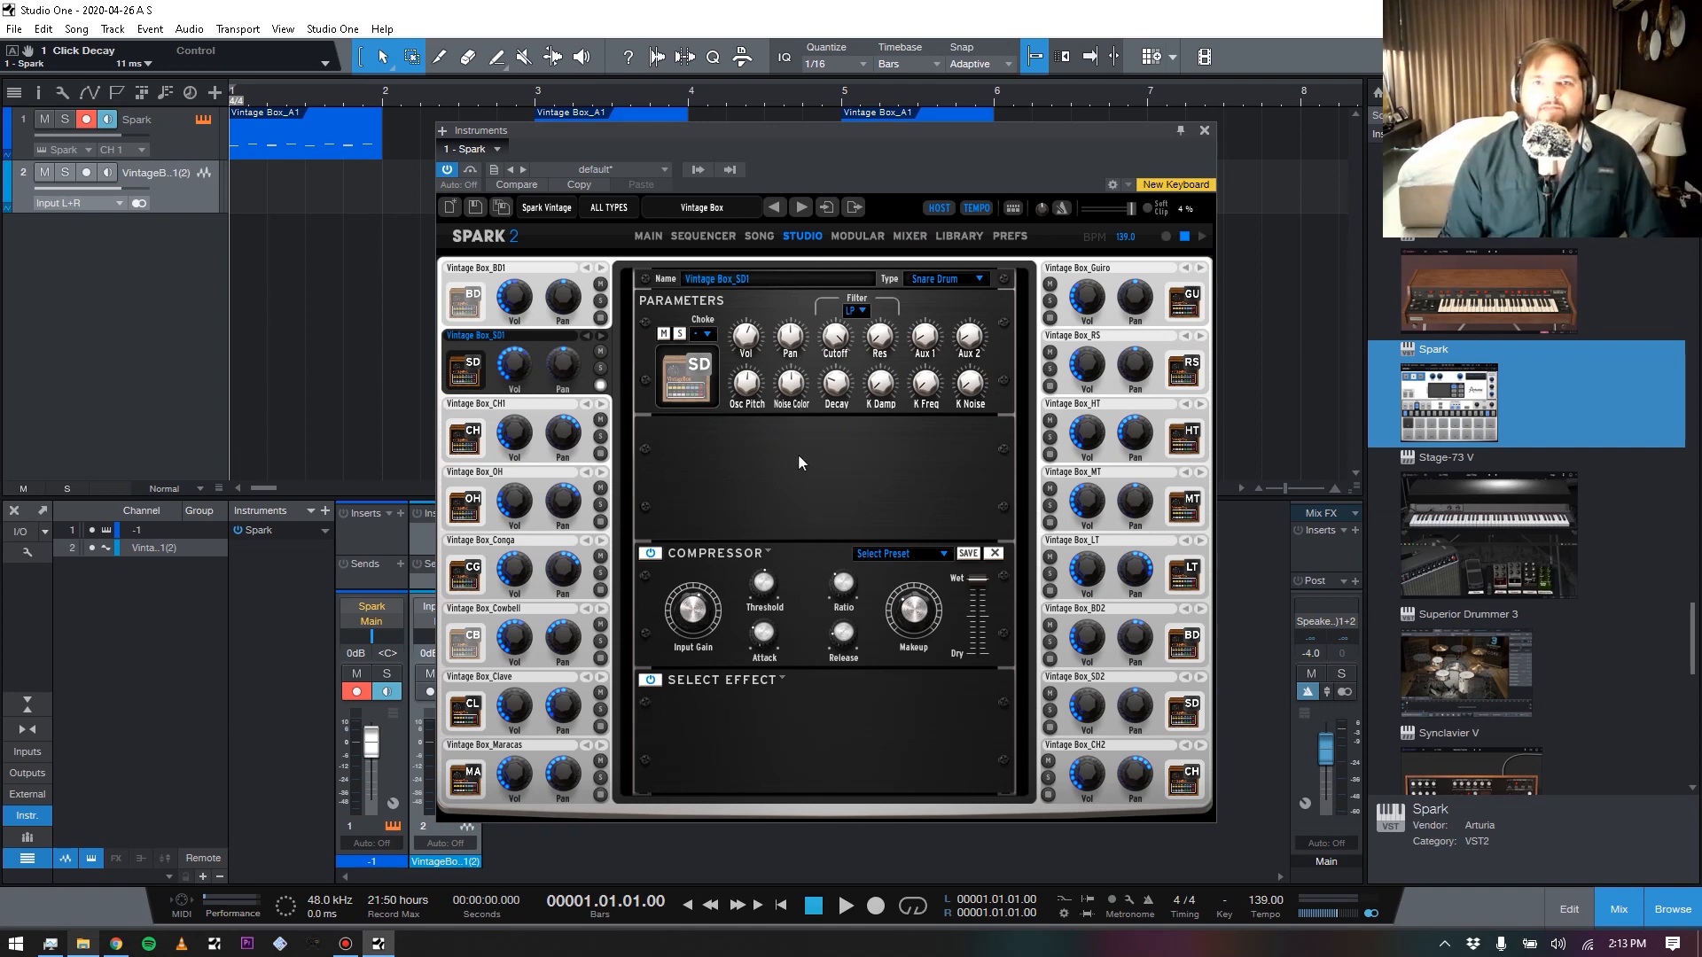
{"action": "left_click", "coordinate": [904, 236]}
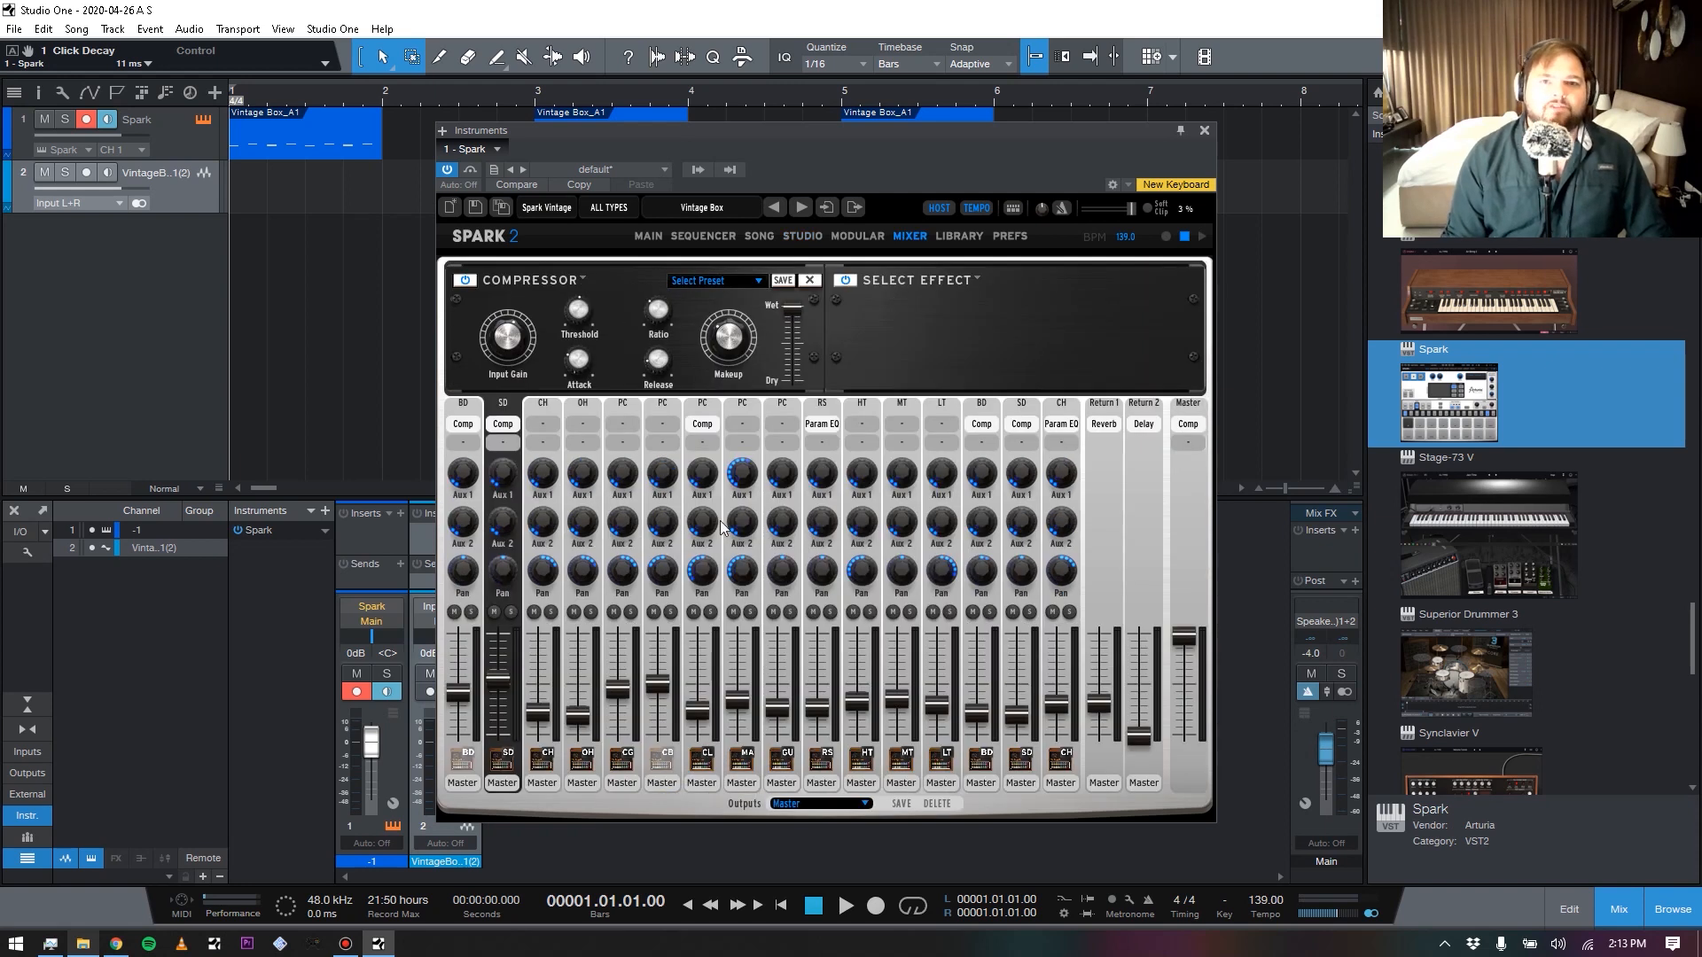
Open the Library page's kit list and view the details of the Lynn 9000 and Lynn Dream kits
{"action": "left_click", "coordinate": [953, 235]}
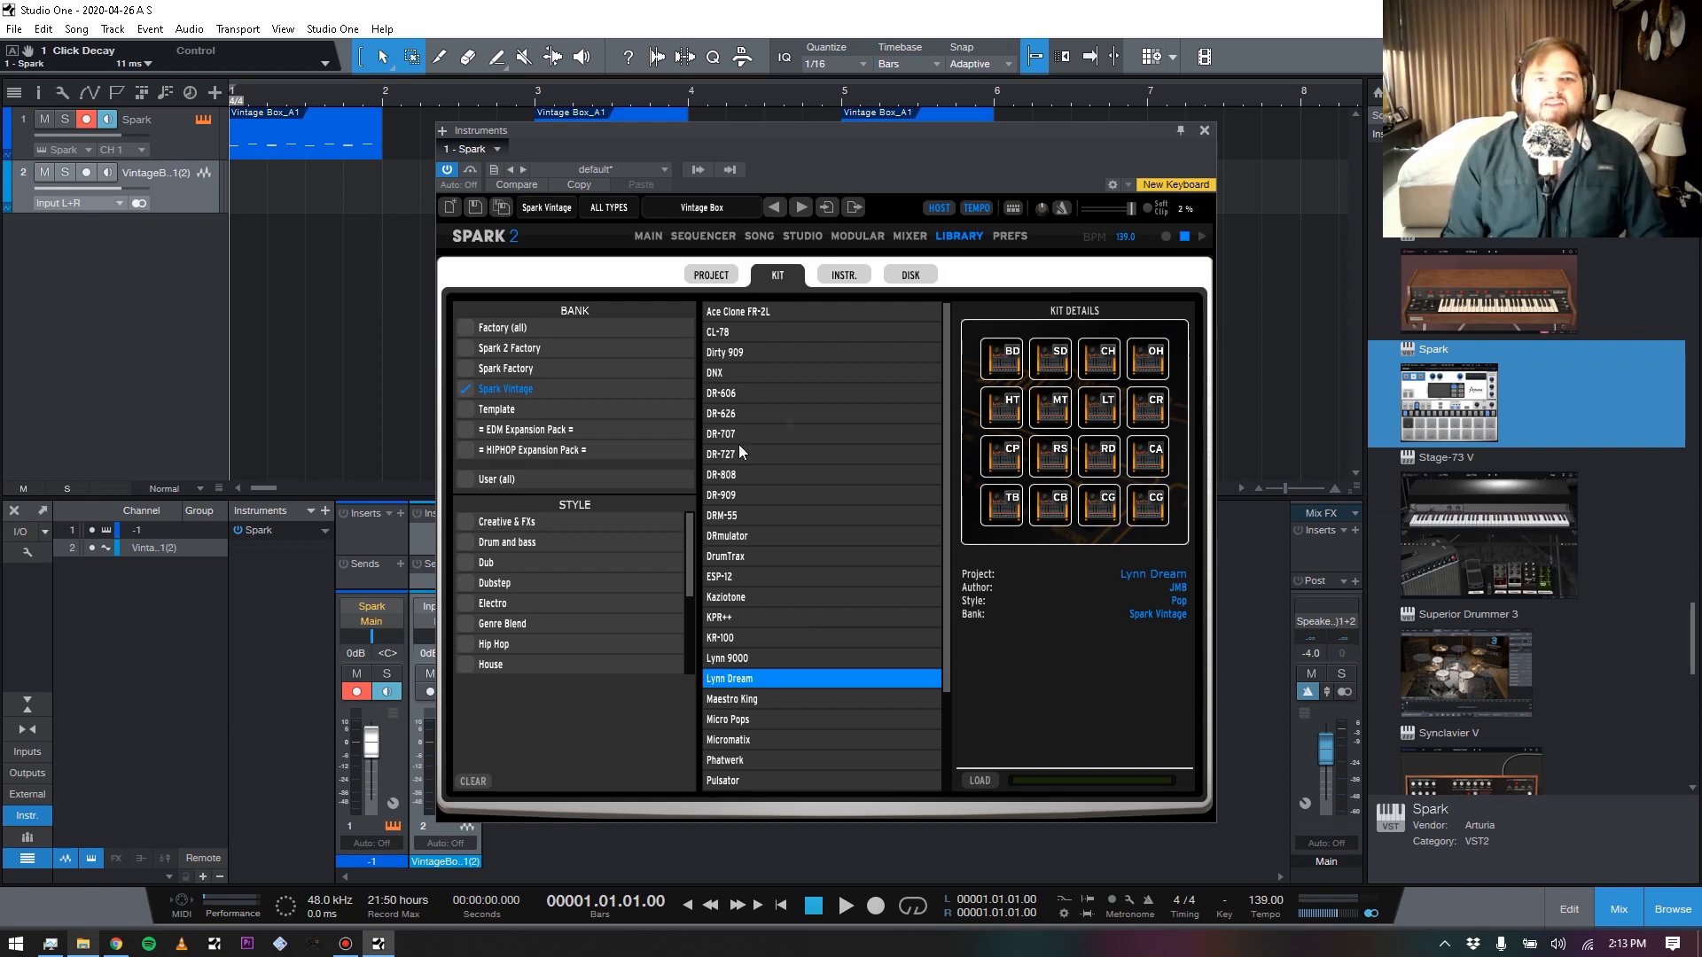
{"action": "left_click", "coordinate": [700, 236]}
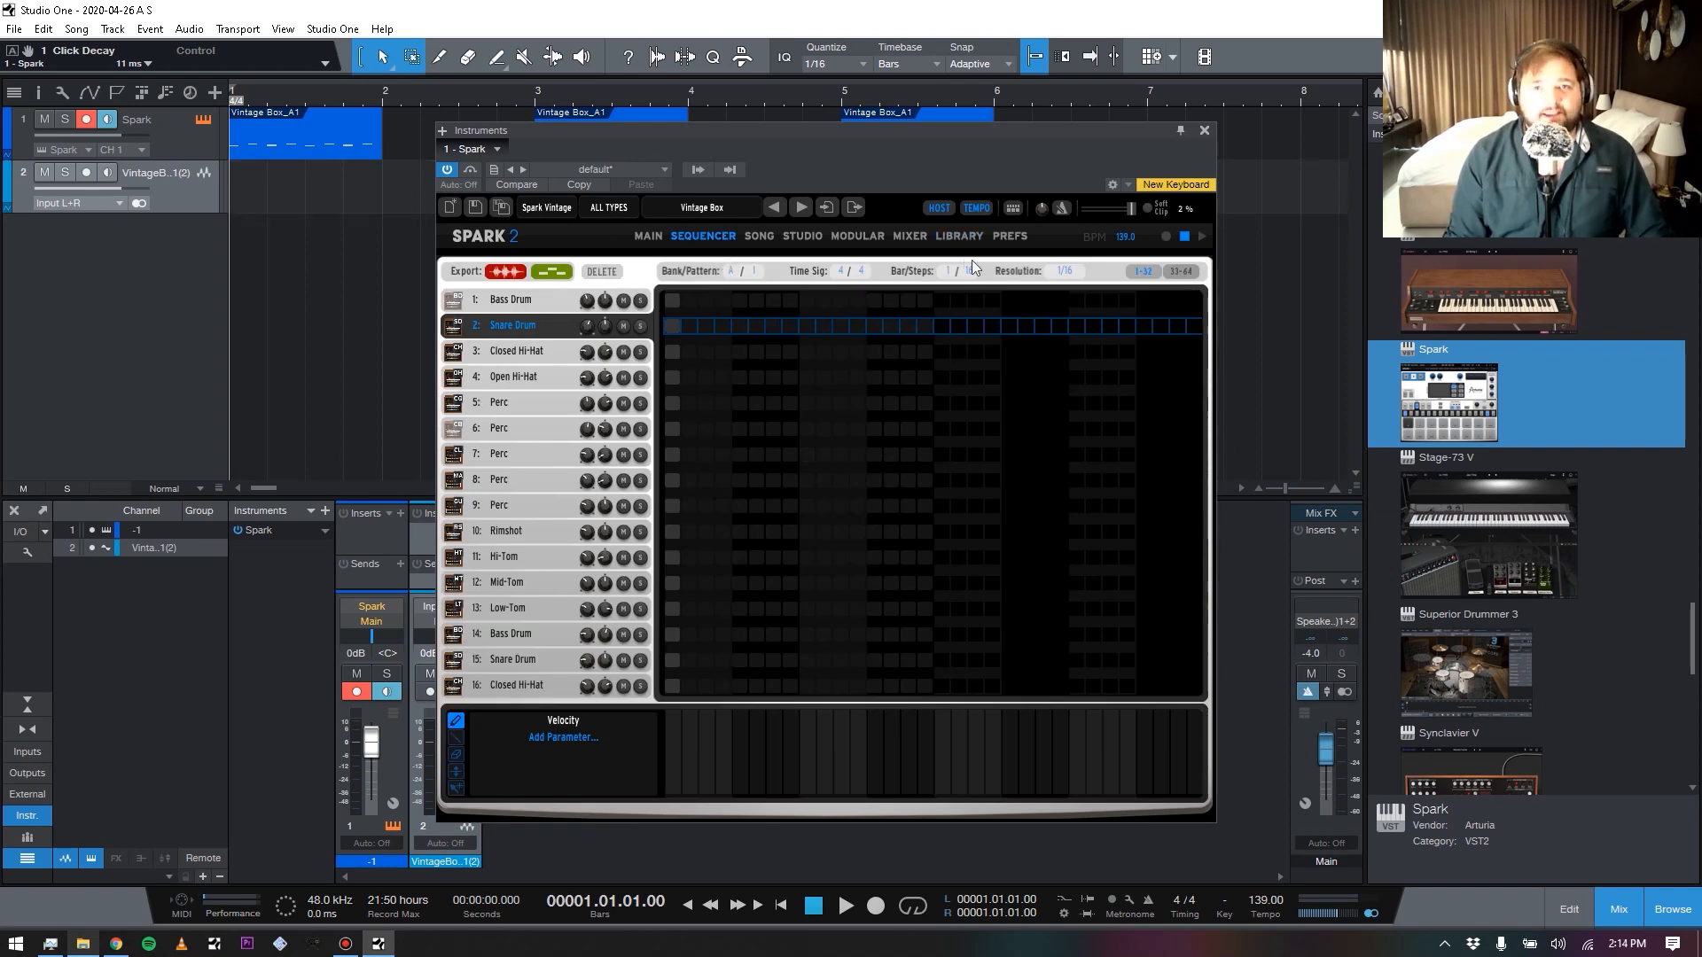
{"action": "left_click", "coordinate": [960, 235]}
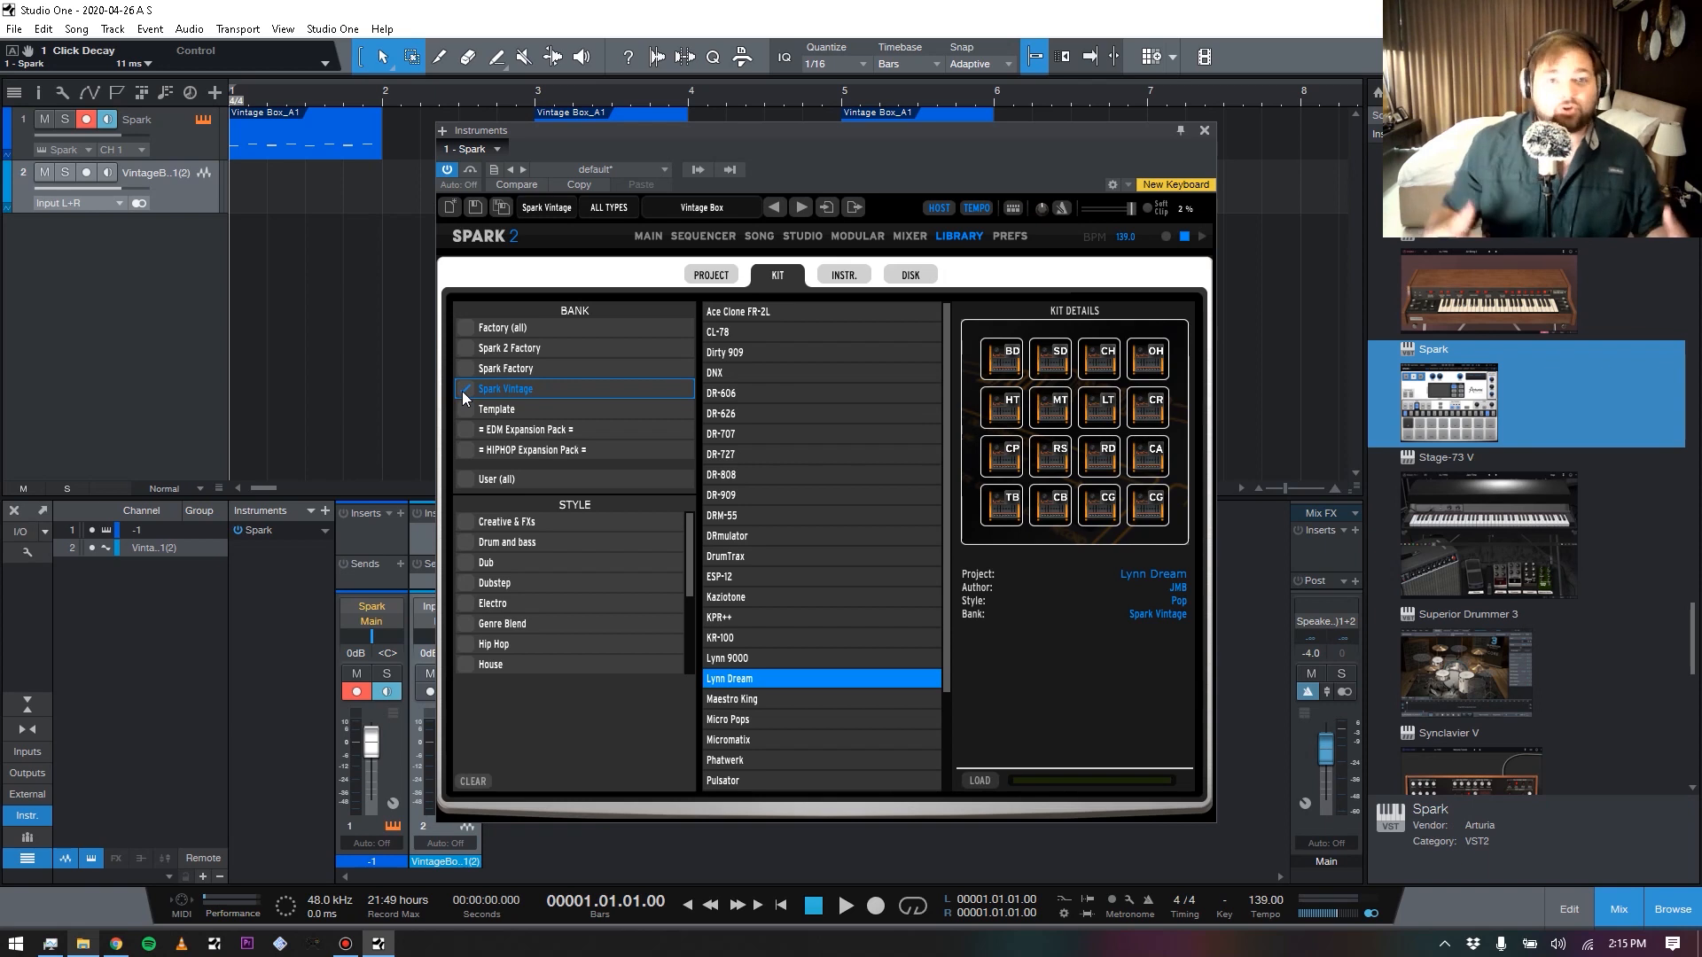
{"action": "left_click", "coordinate": [758, 660]}
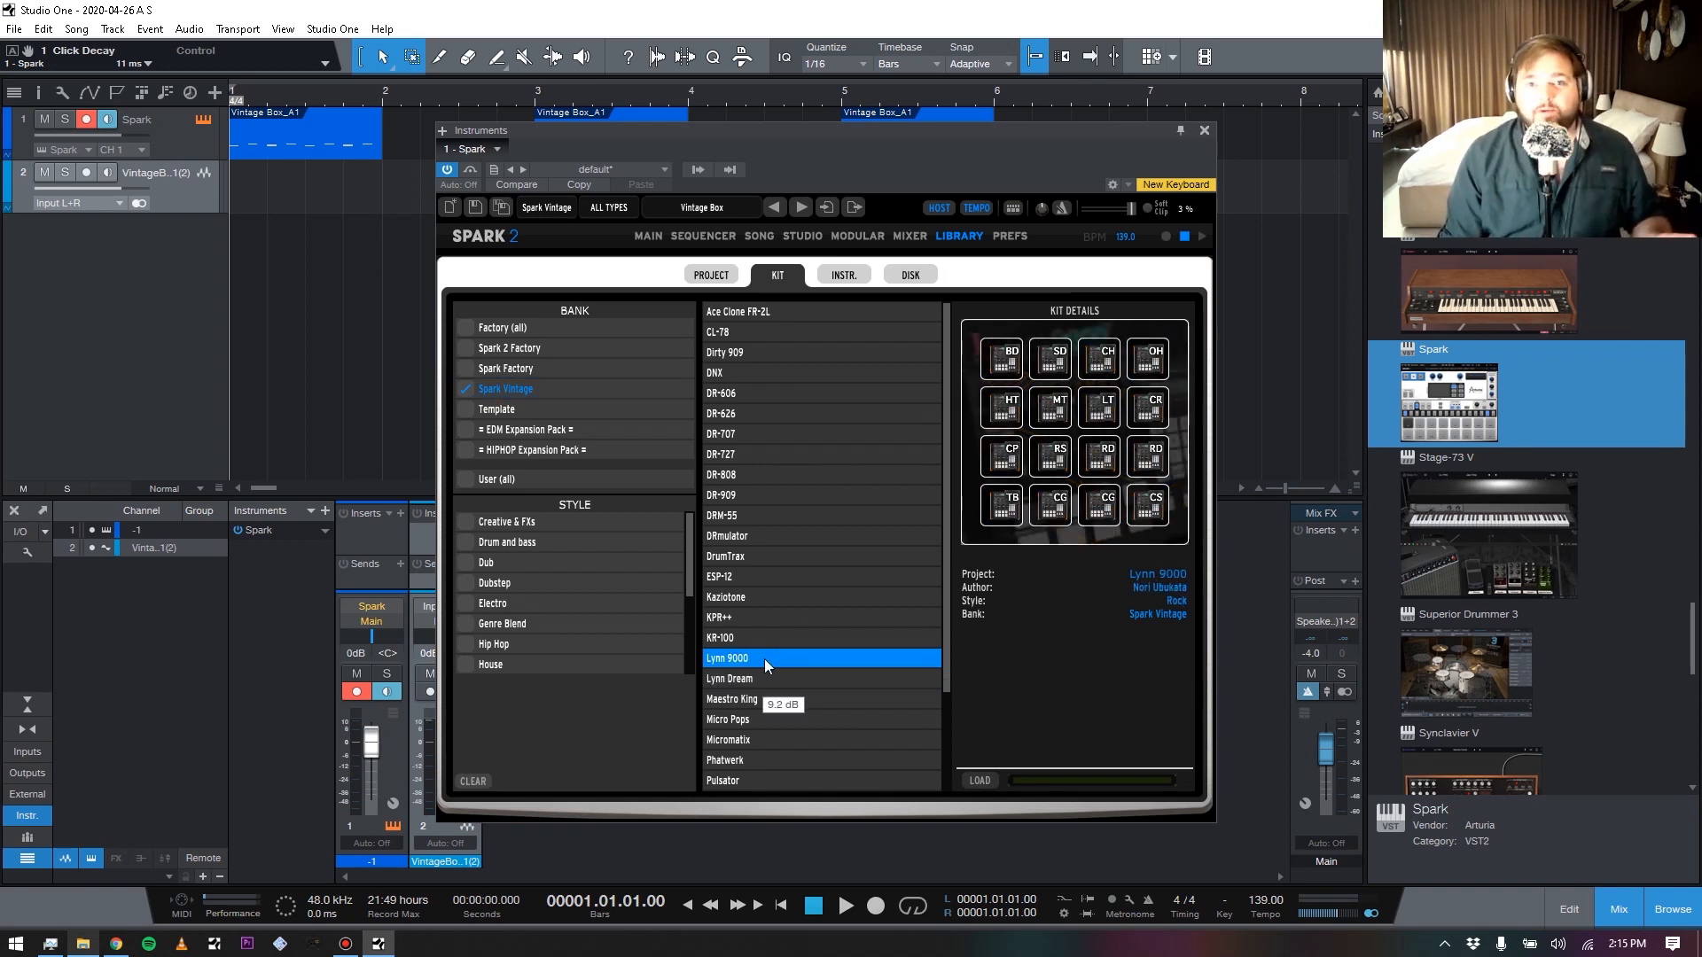
{"action": "left_click", "coordinate": [763, 678]}
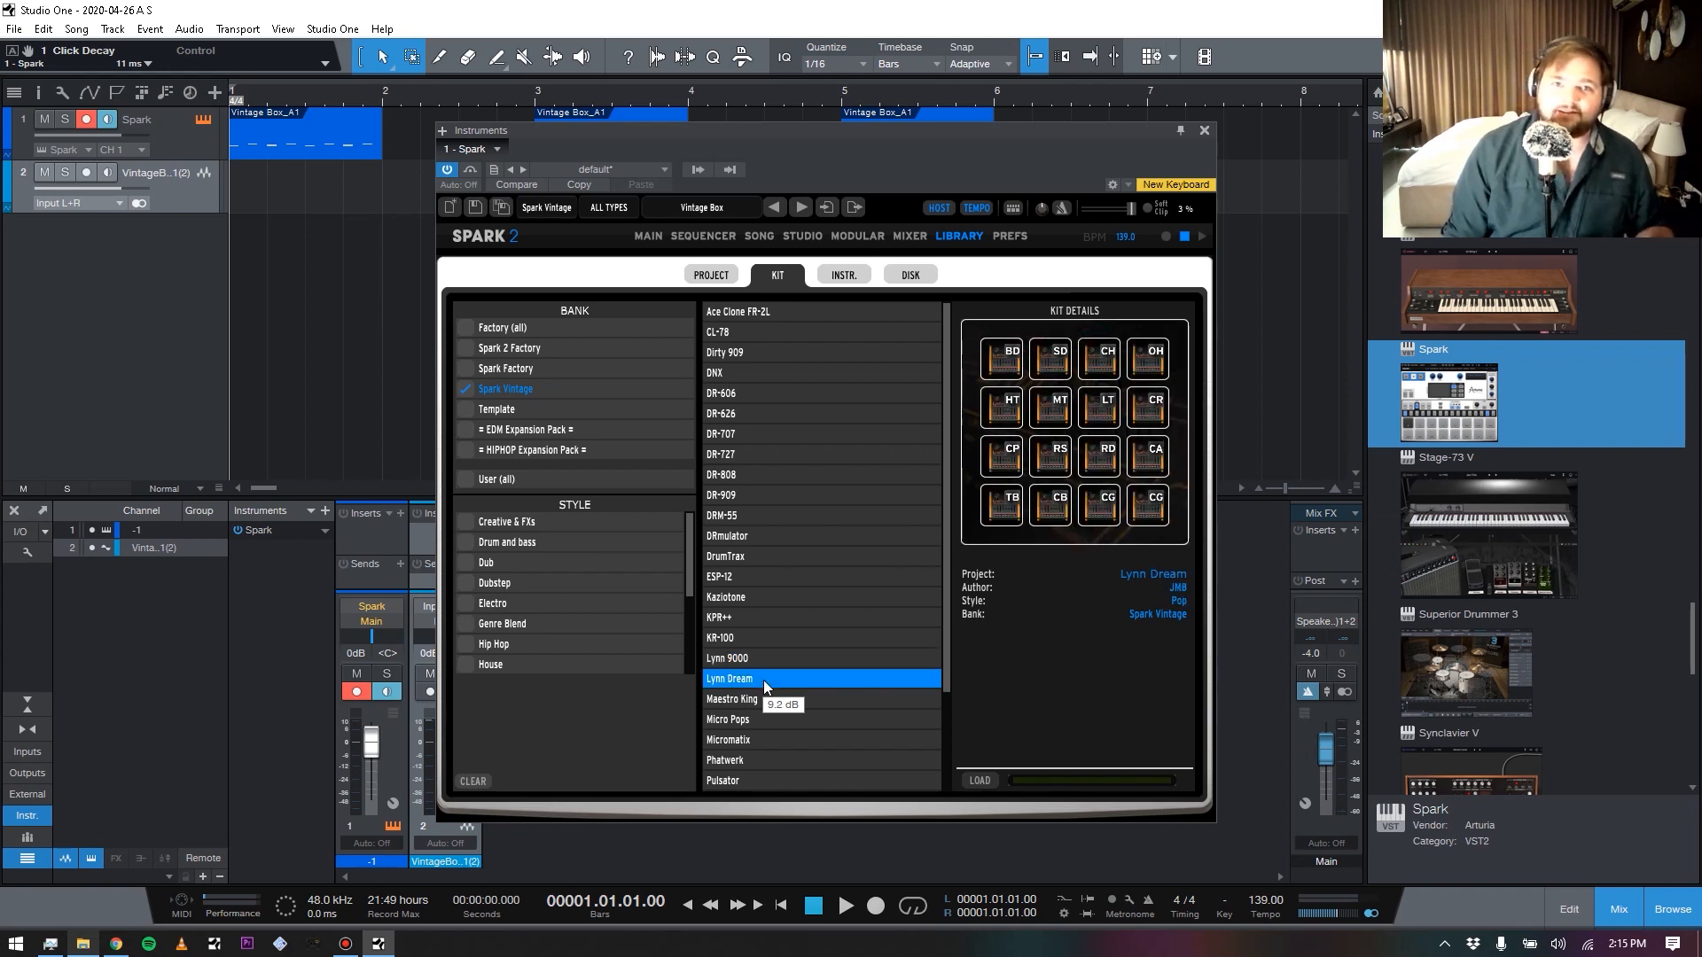
Browse the Spark Vintage bank's kits, viewing the details of DR-909 and DR-606 before selecting DR-808
{"action": "left_click", "coordinate": [762, 475]}
{"action": "left_click", "coordinate": [762, 496]}
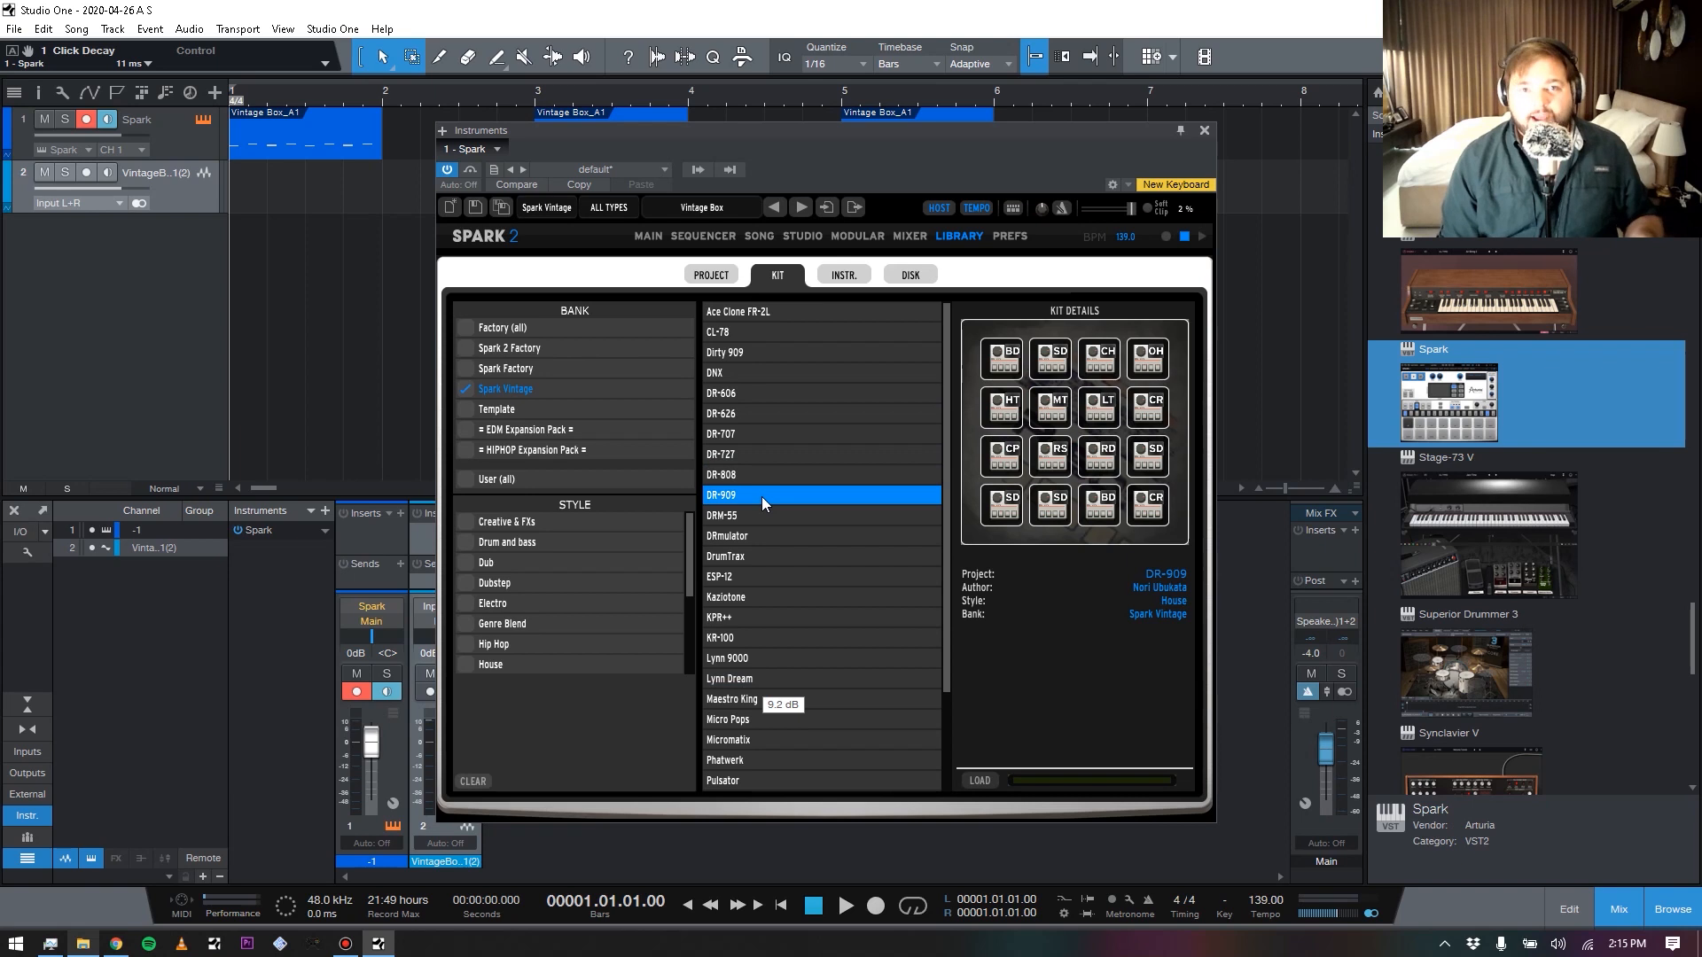
{"action": "left_click", "coordinate": [764, 395]}
{"action": "scroll", "coordinate": [800, 459], "scroll_direction": "down", "scroll_amount": 4}
{"action": "scroll", "coordinate": [799, 459], "scroll_direction": "up", "scroll_amount": 4}
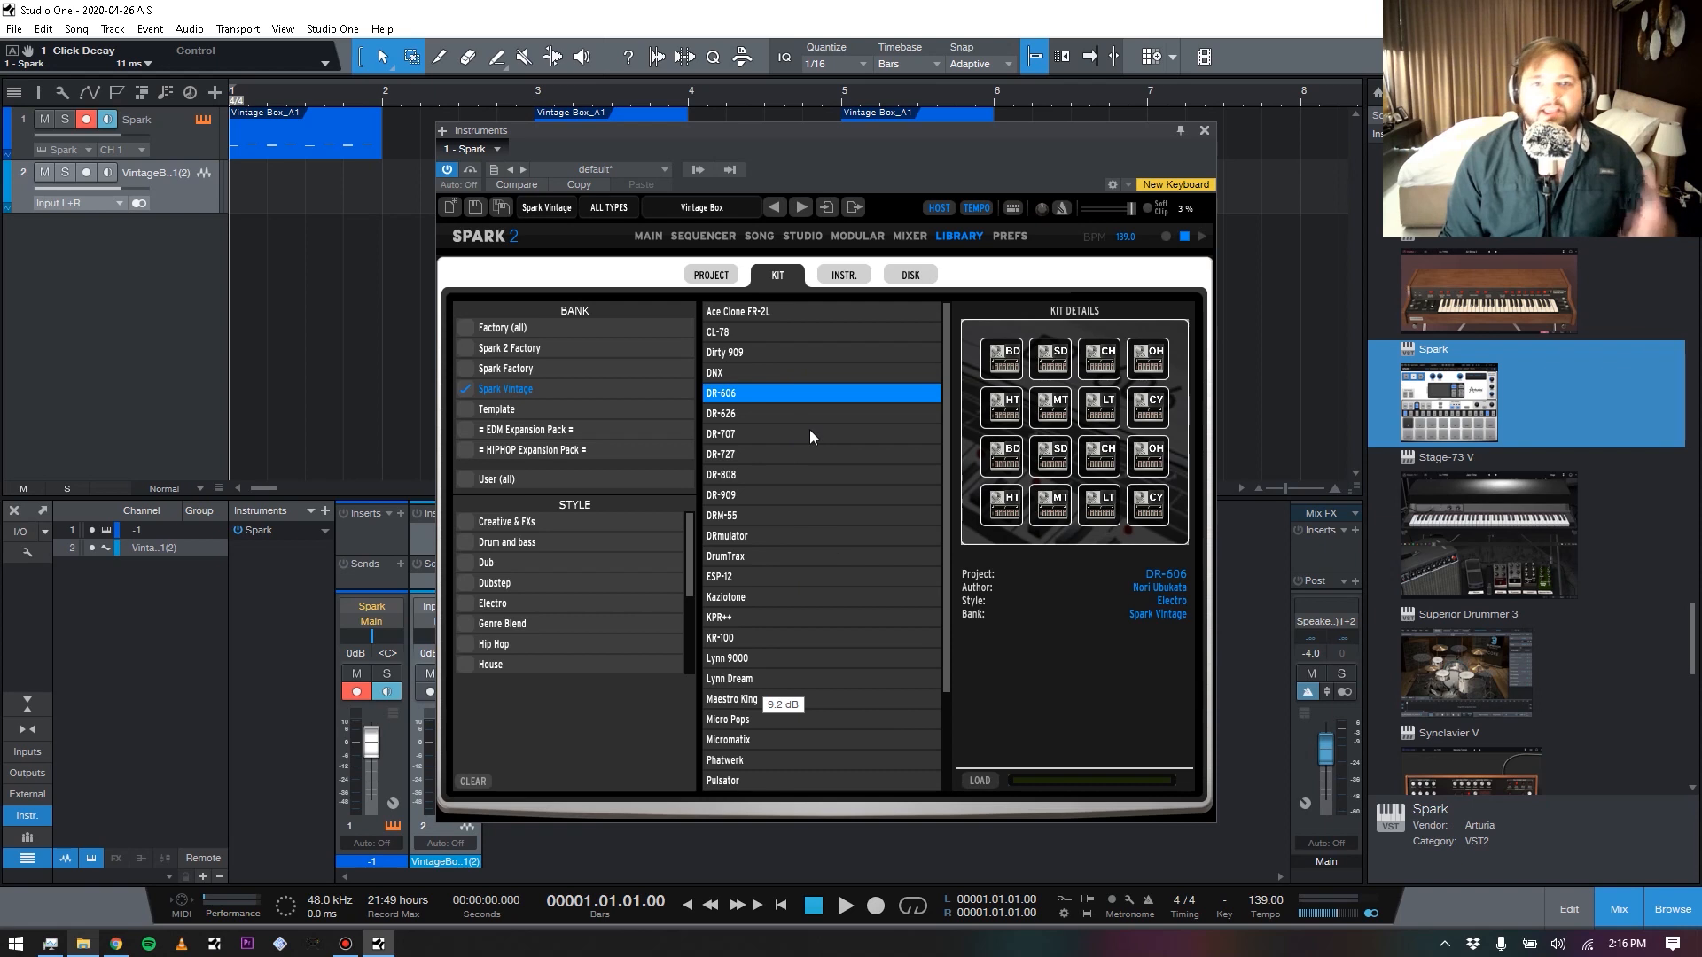
{"action": "scroll", "coordinate": [790, 492], "scroll_direction": "down", "scroll_amount": 2}
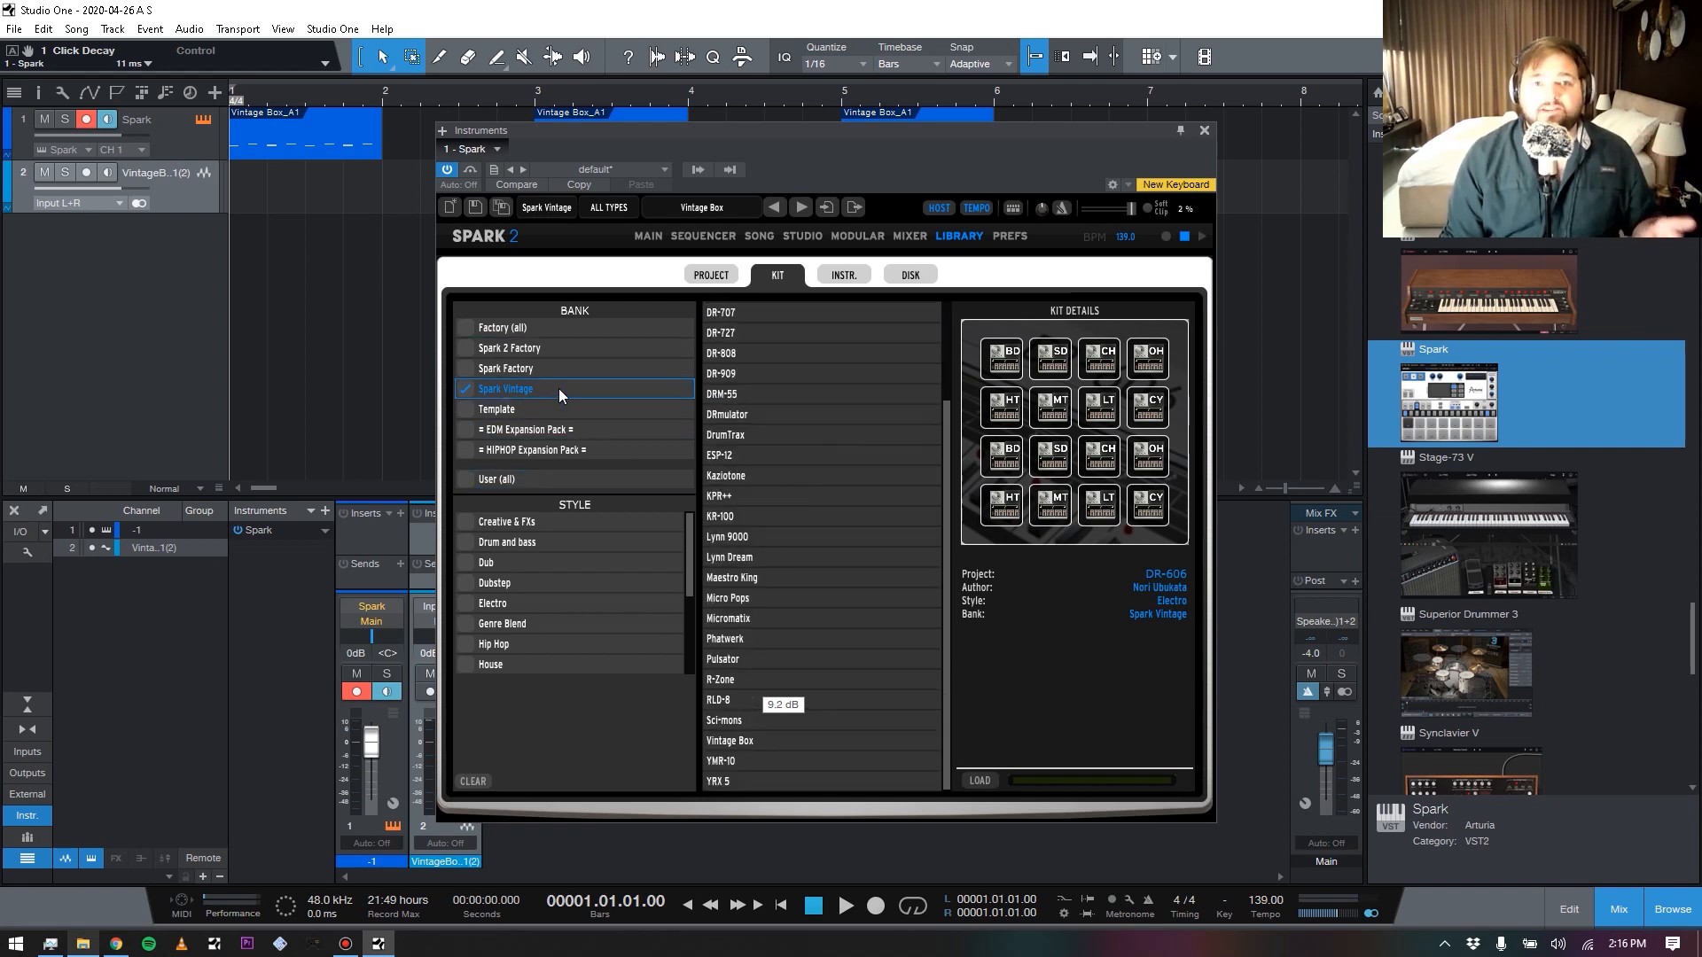
{"action": "scroll", "coordinate": [789, 443], "scroll_direction": "up", "scroll_amount": 2}
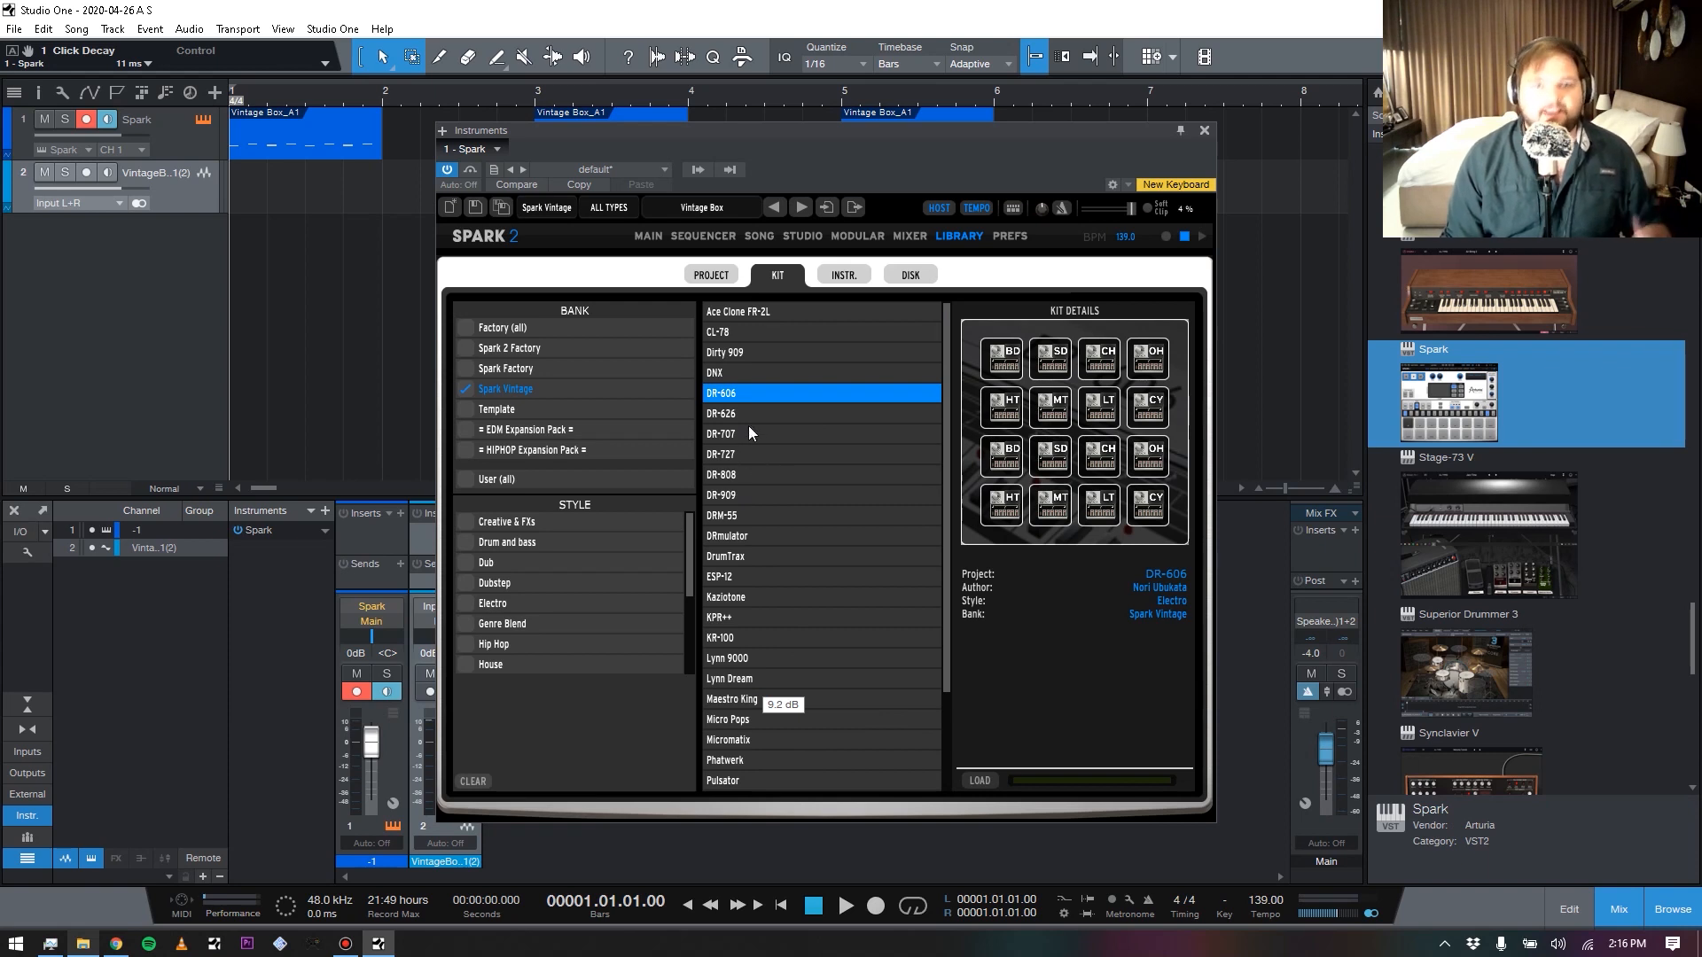
{"action": "left_click", "coordinate": [751, 467]}
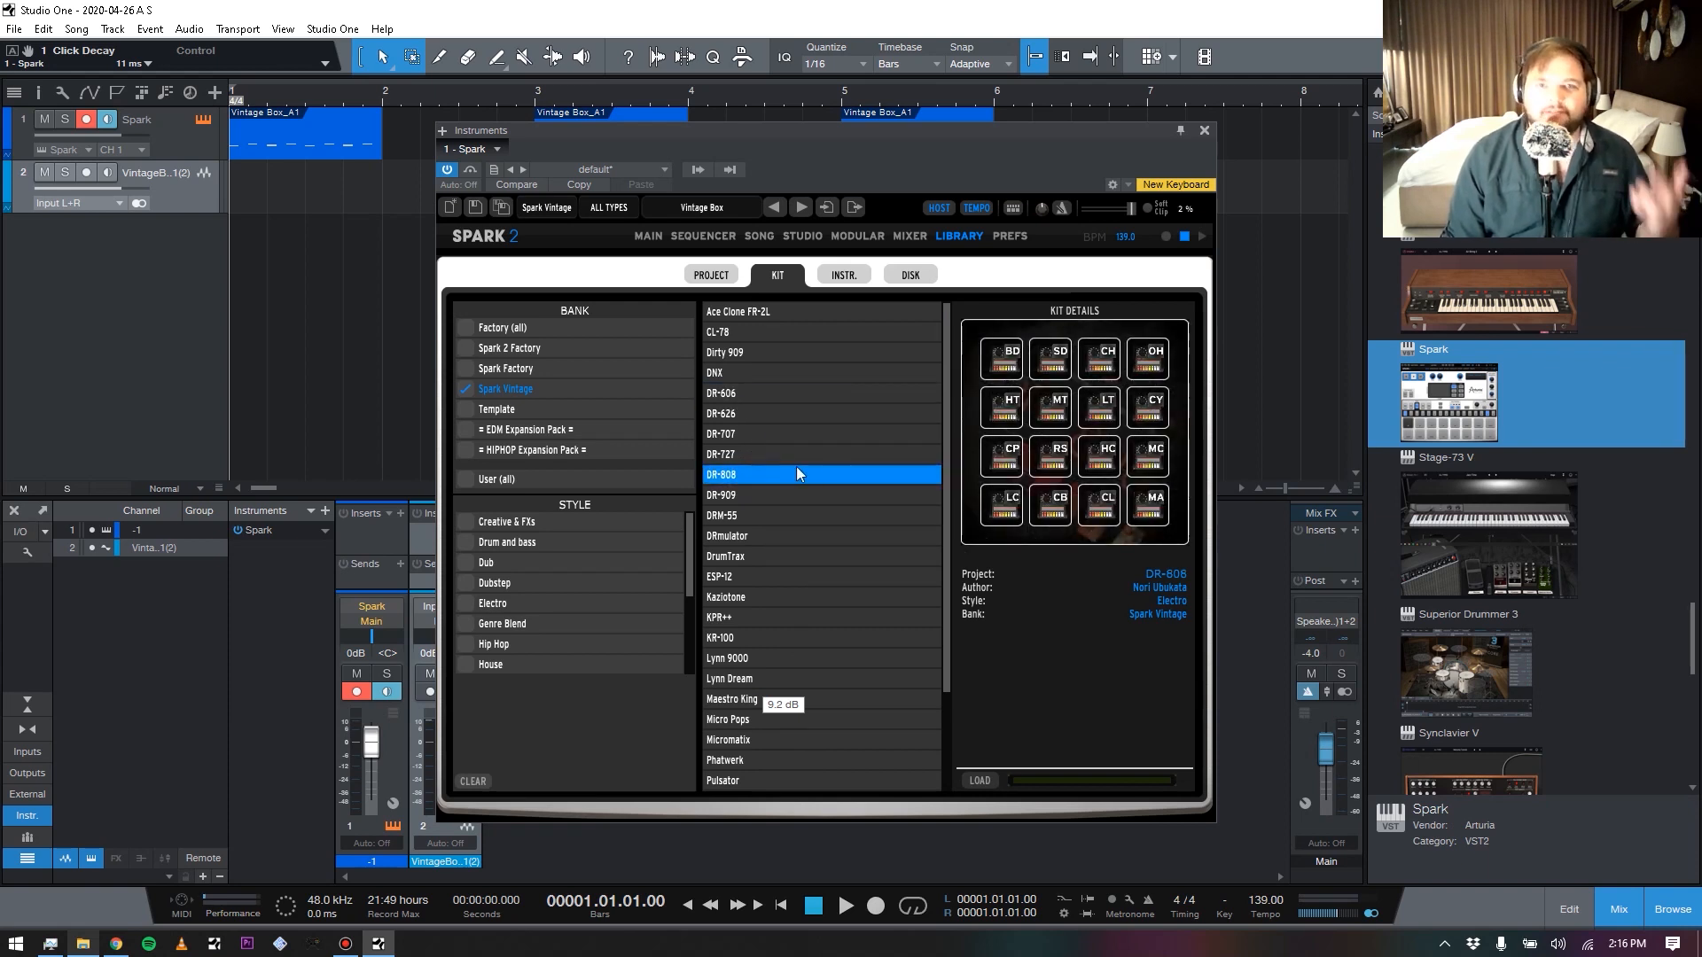
Clear the Spark Vintage bank filter and select the Aurora Drum kit to view its details
{"action": "scroll", "coordinate": [802, 461], "scroll_direction": "down", "scroll_amount": 3}
{"action": "scroll", "coordinate": [771, 457], "scroll_direction": "up", "scroll_amount": 5}
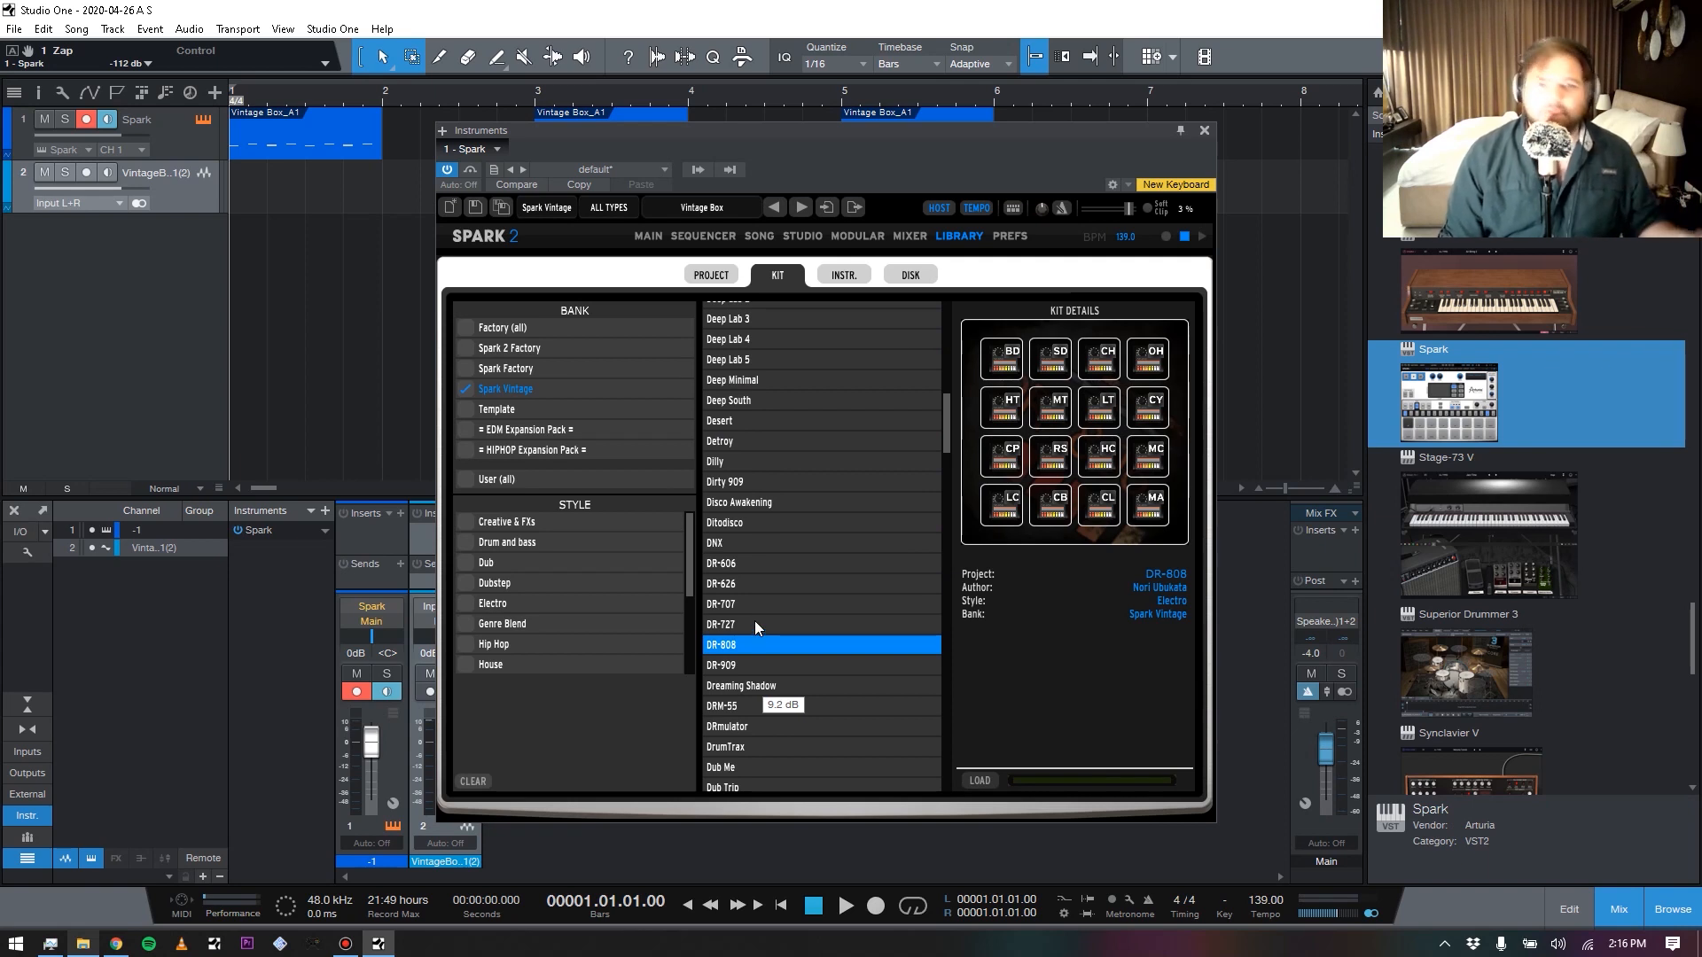
{"action": "scroll", "coordinate": [755, 626], "scroll_direction": "up", "scroll_amount": 4}
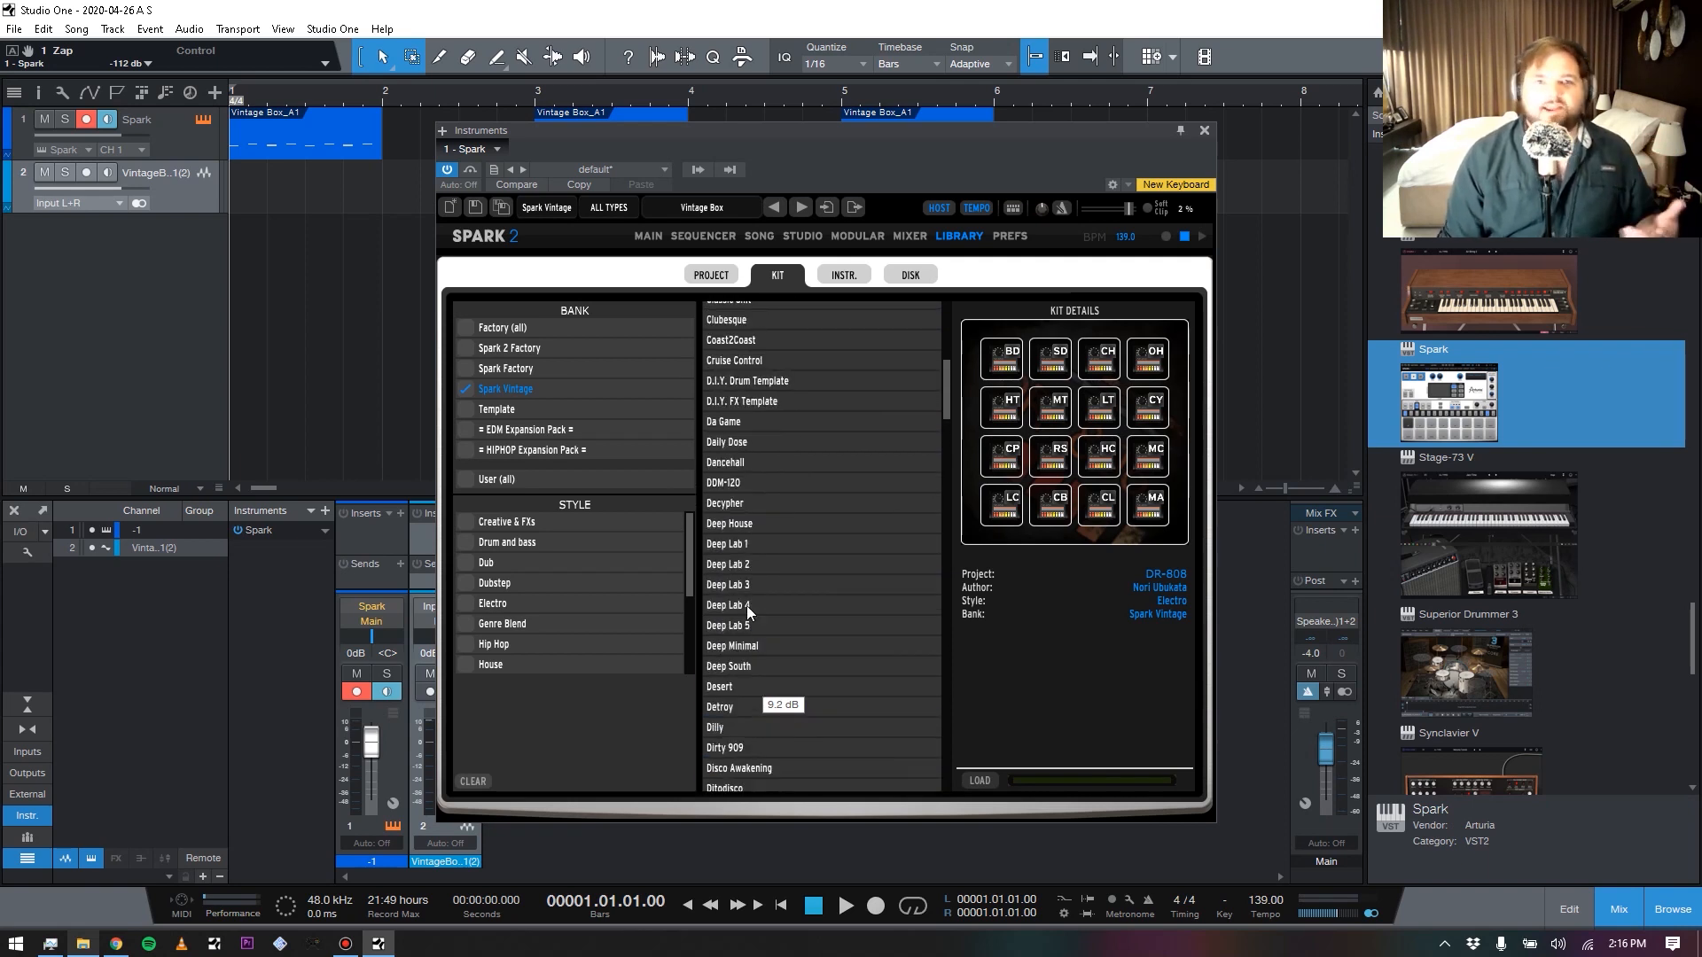
{"action": "left_click", "coordinate": [460, 387]}
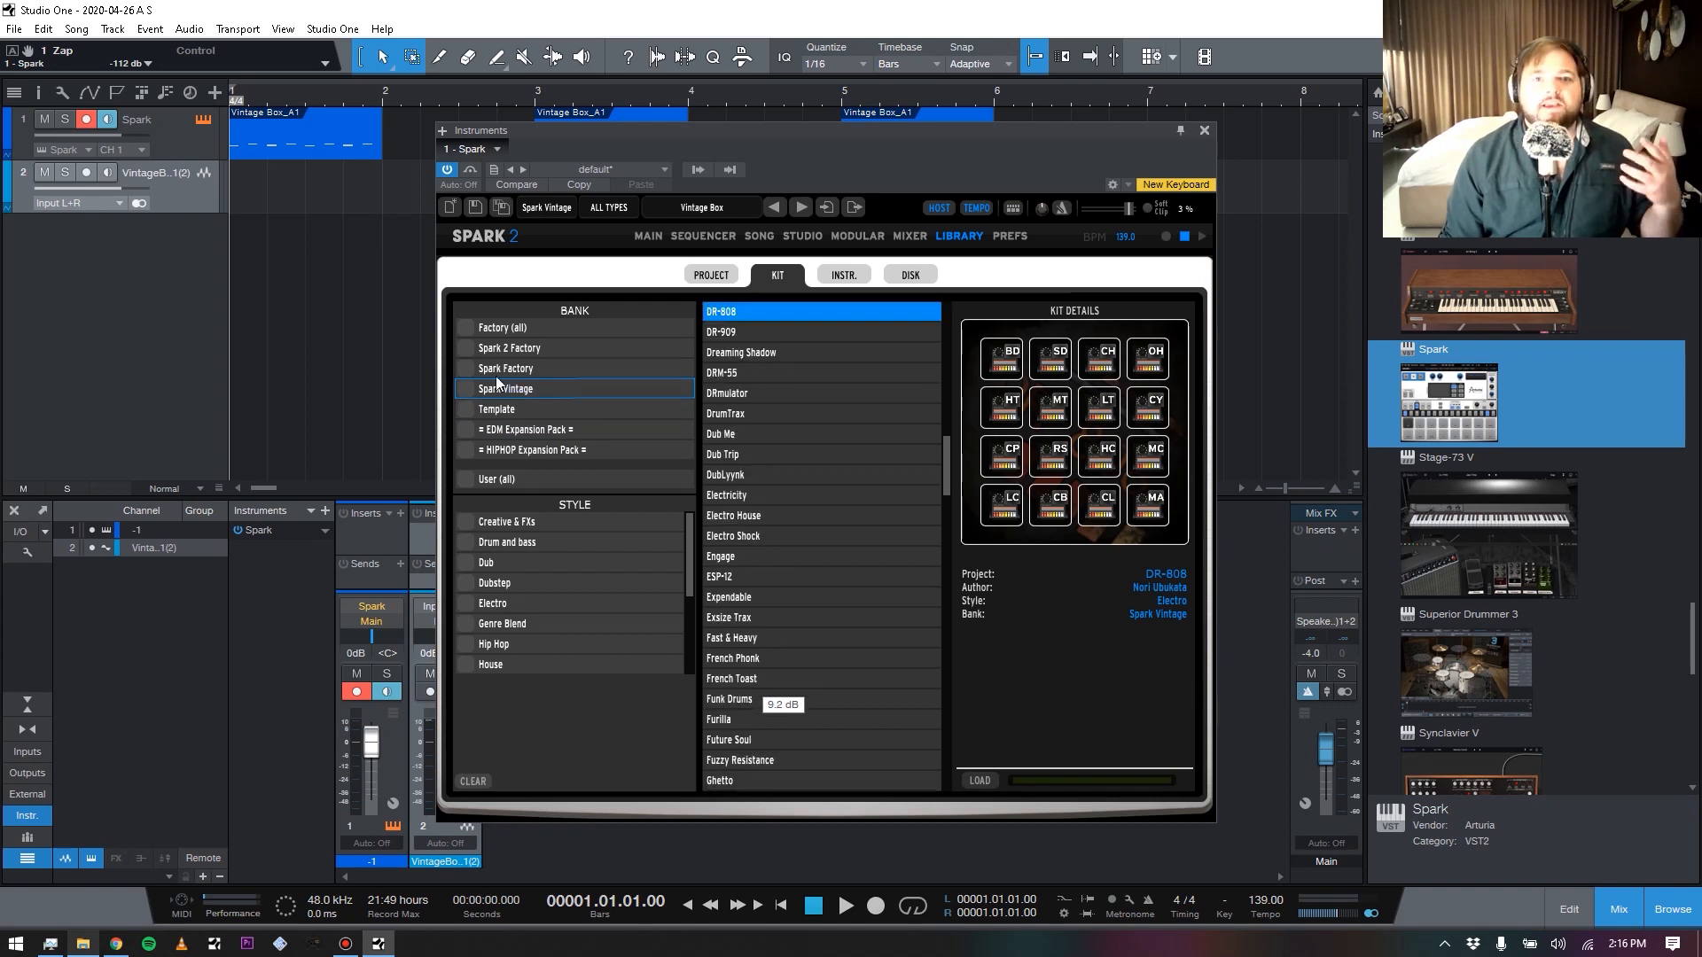
{"action": "scroll", "coordinate": [865, 390], "scroll_direction": "up", "scroll_amount": 10}
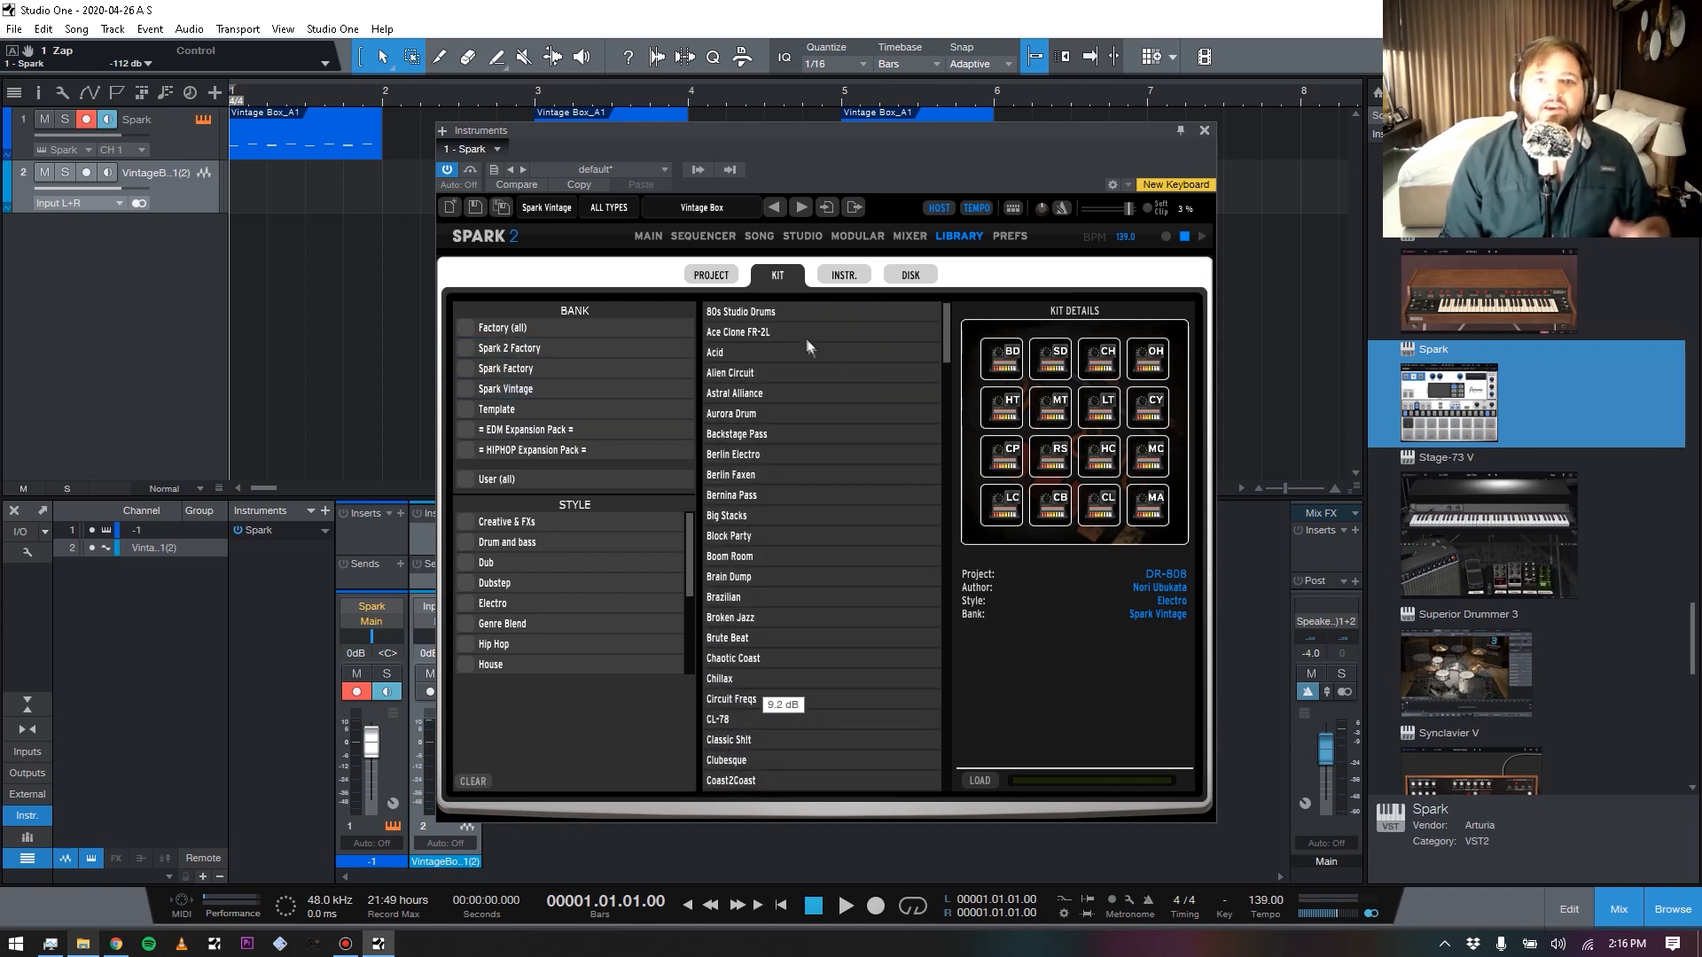
{"action": "left_click", "coordinate": [757, 414]}
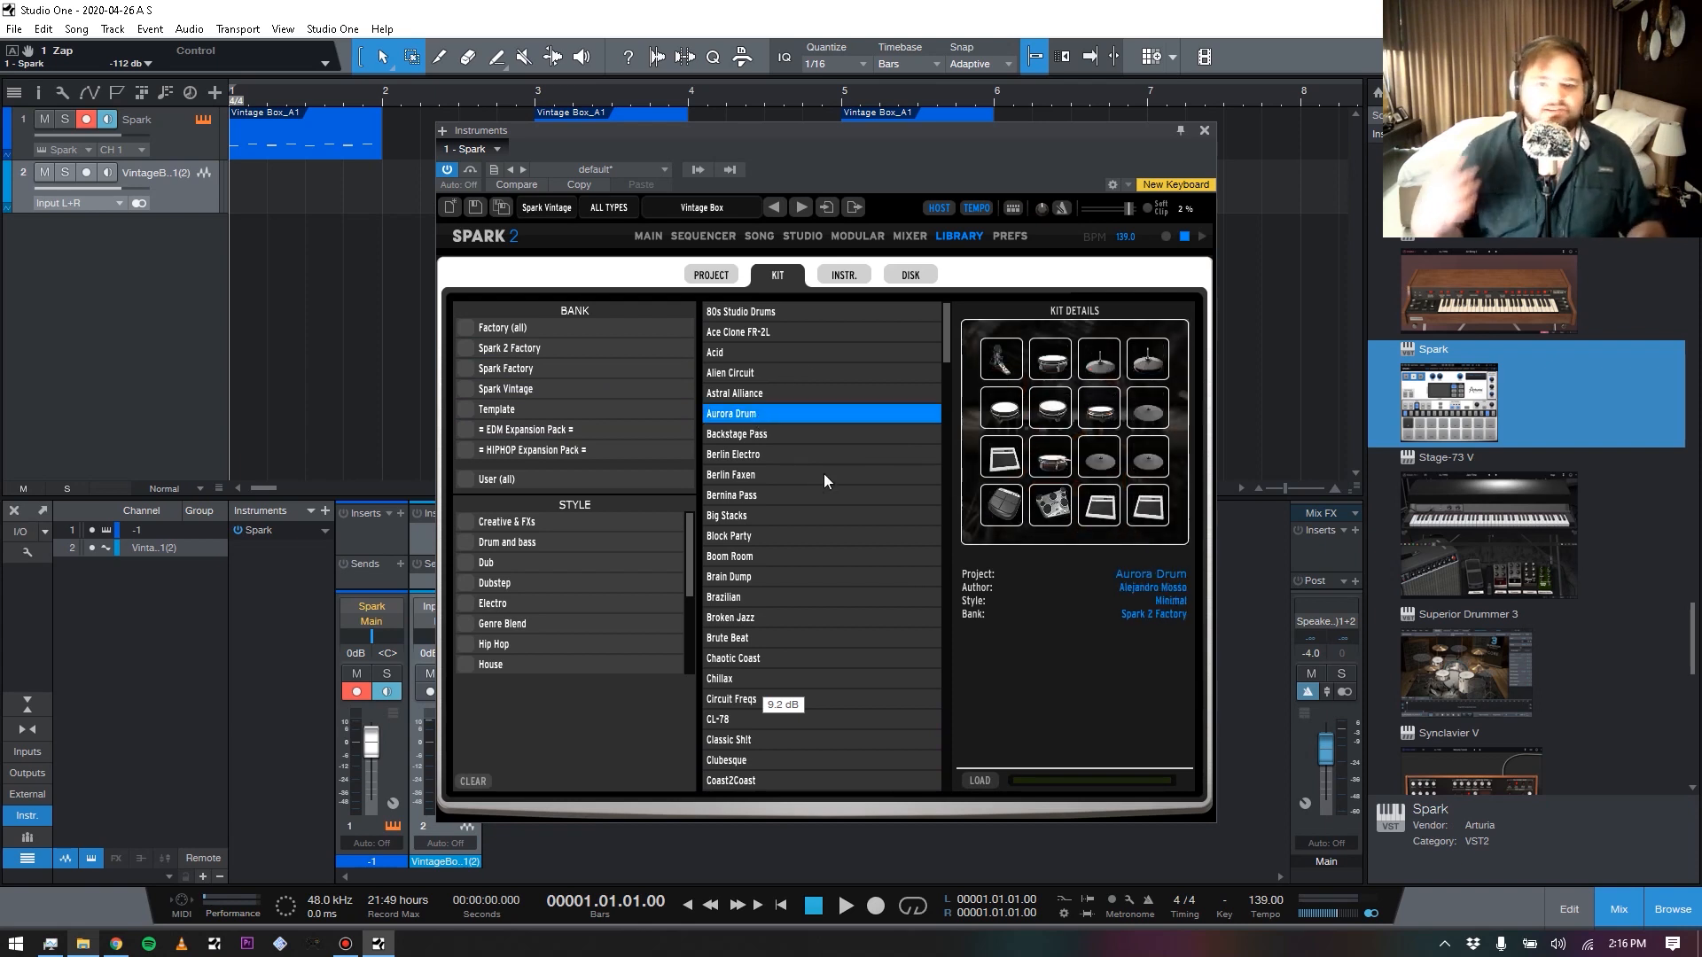
Examine the unfiltered list of kits from all banks for the range of available drum machines and styles
{"action": "scroll", "coordinate": [823, 449], "scroll_direction": "down", "scroll_amount": 15}
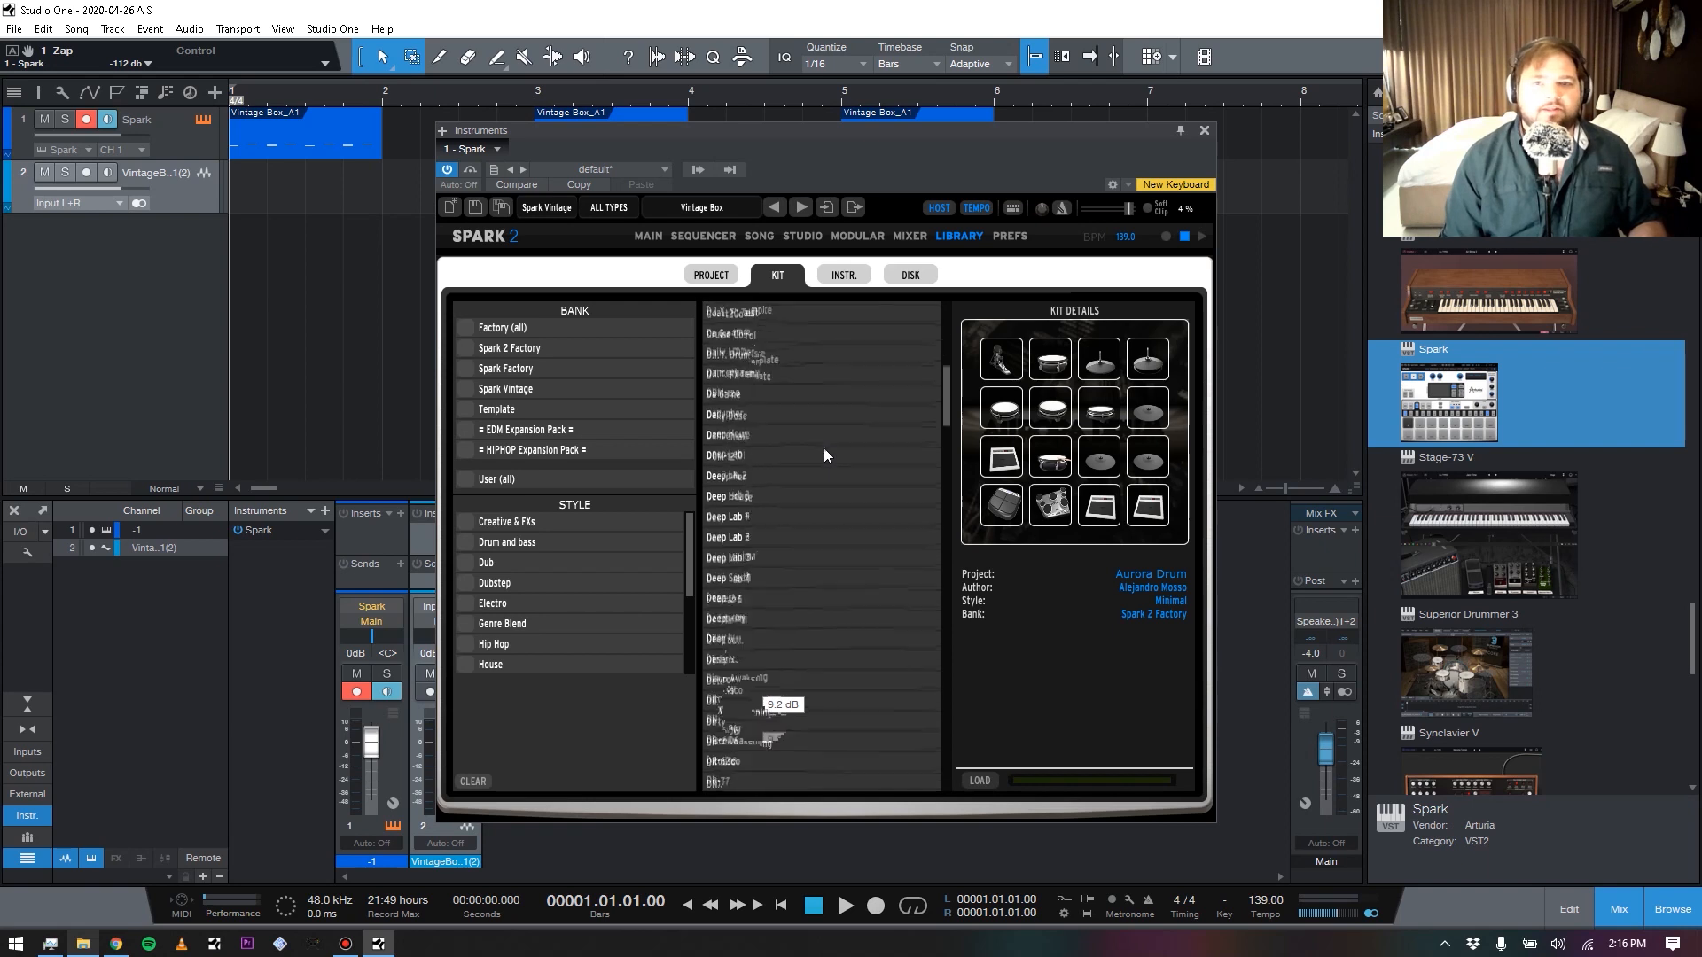
{"action": "scroll", "coordinate": [823, 449], "scroll_direction": "down", "scroll_amount": 20}
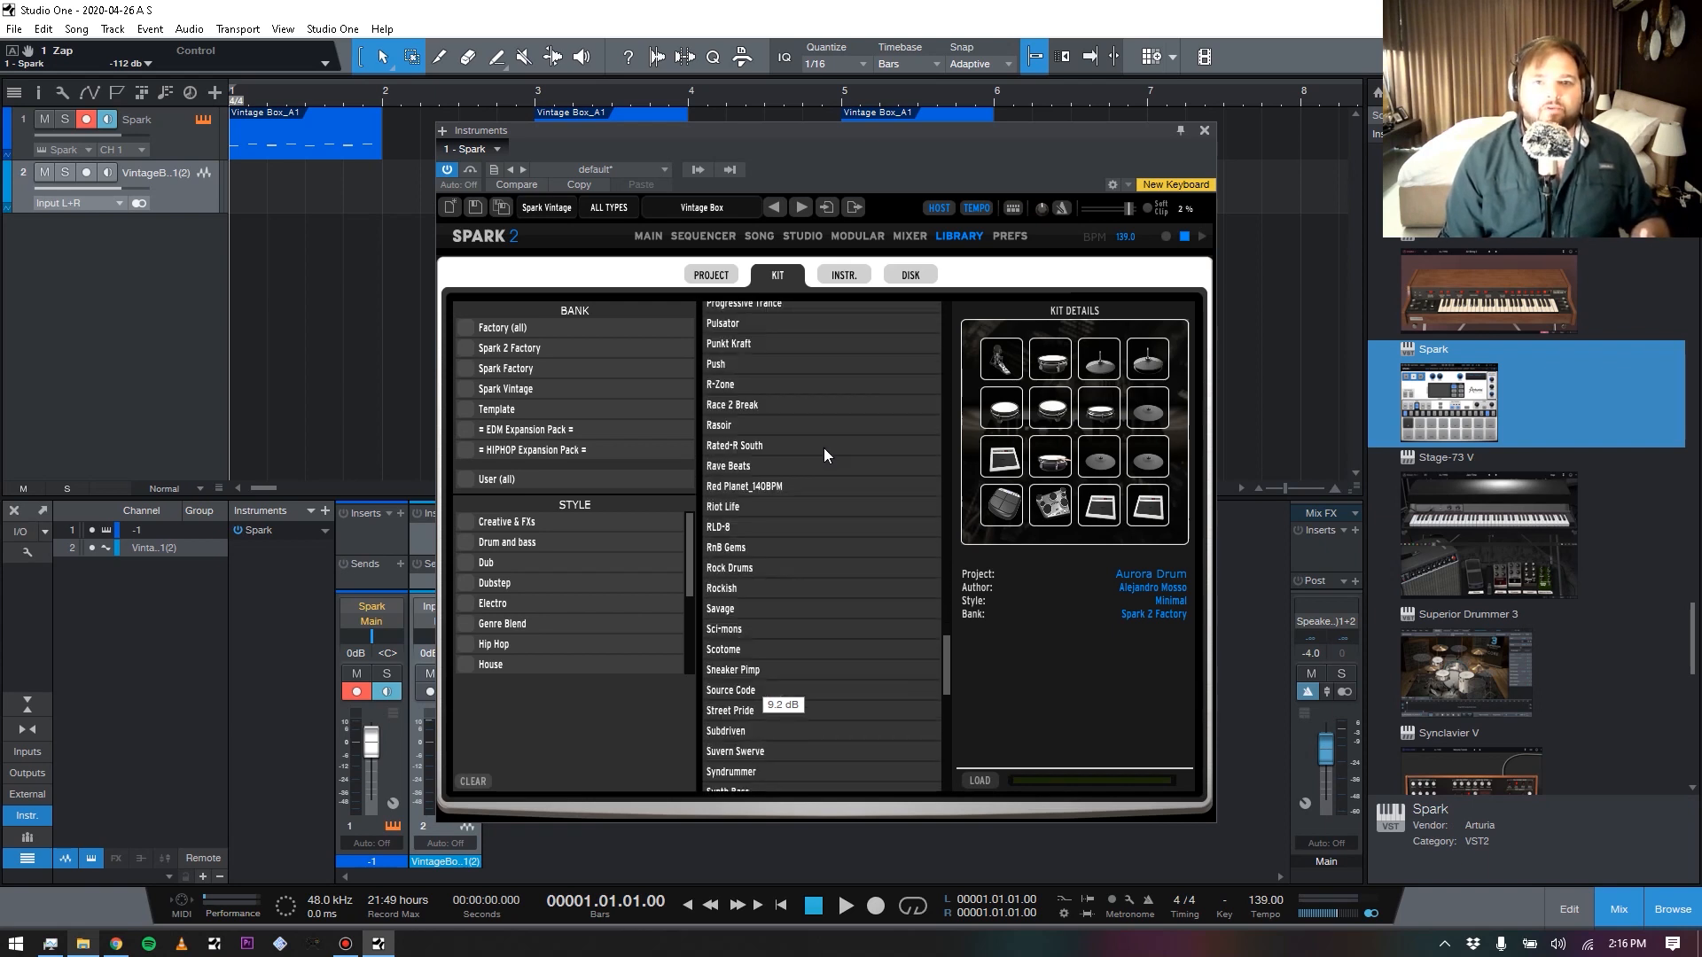
{"action": "scroll", "coordinate": [822, 449], "scroll_direction": "up", "scroll_amount": 20}
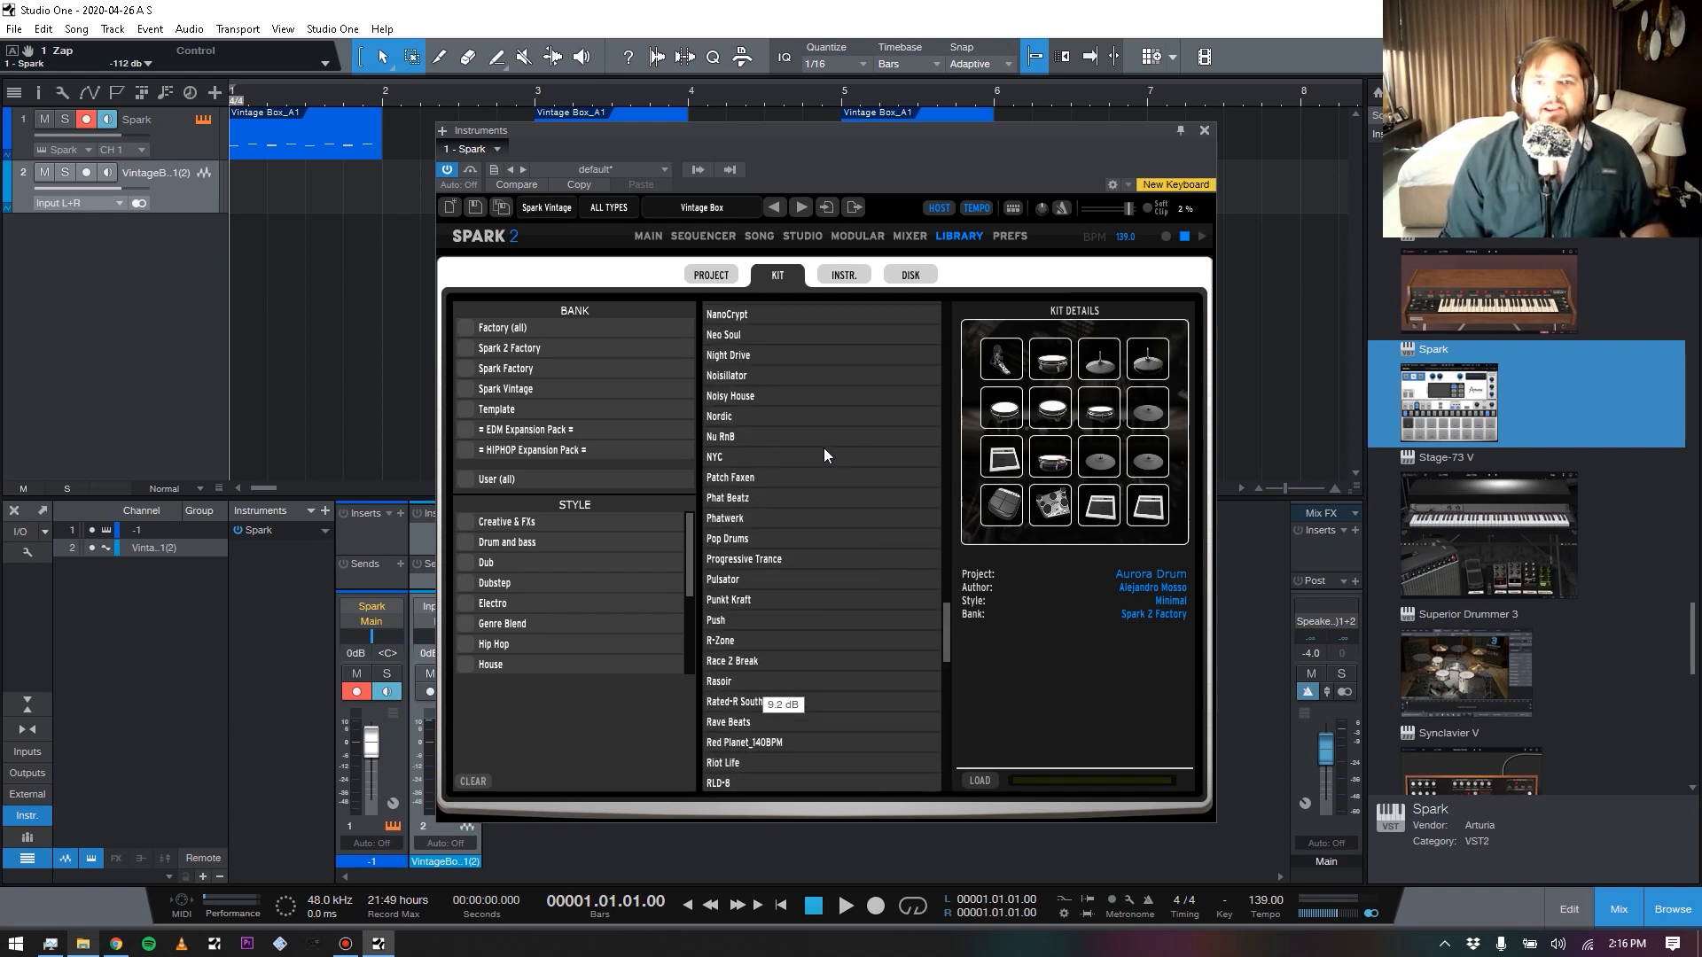
{"action": "scroll", "coordinate": [823, 449], "scroll_direction": "up", "scroll_amount": 10}
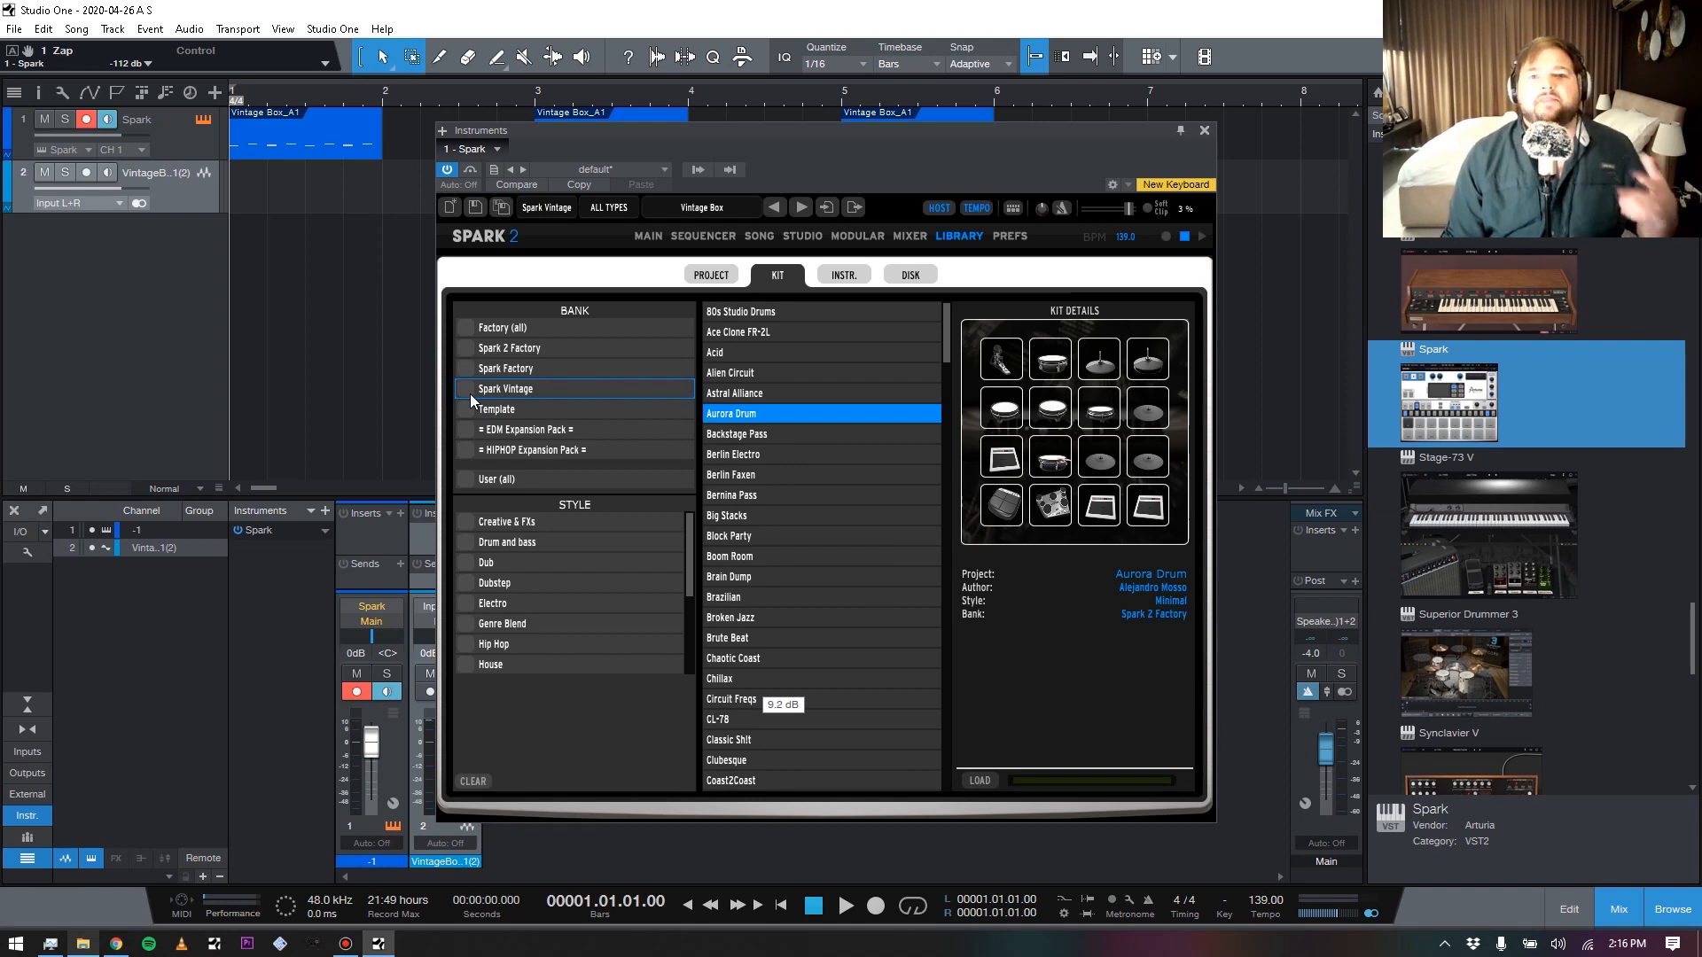
{"action": "scroll", "coordinate": [754, 483], "scroll_direction": "down", "scroll_amount": 5}
{"action": "scroll", "coordinate": [748, 484], "scroll_direction": "down", "scroll_amount": 8}
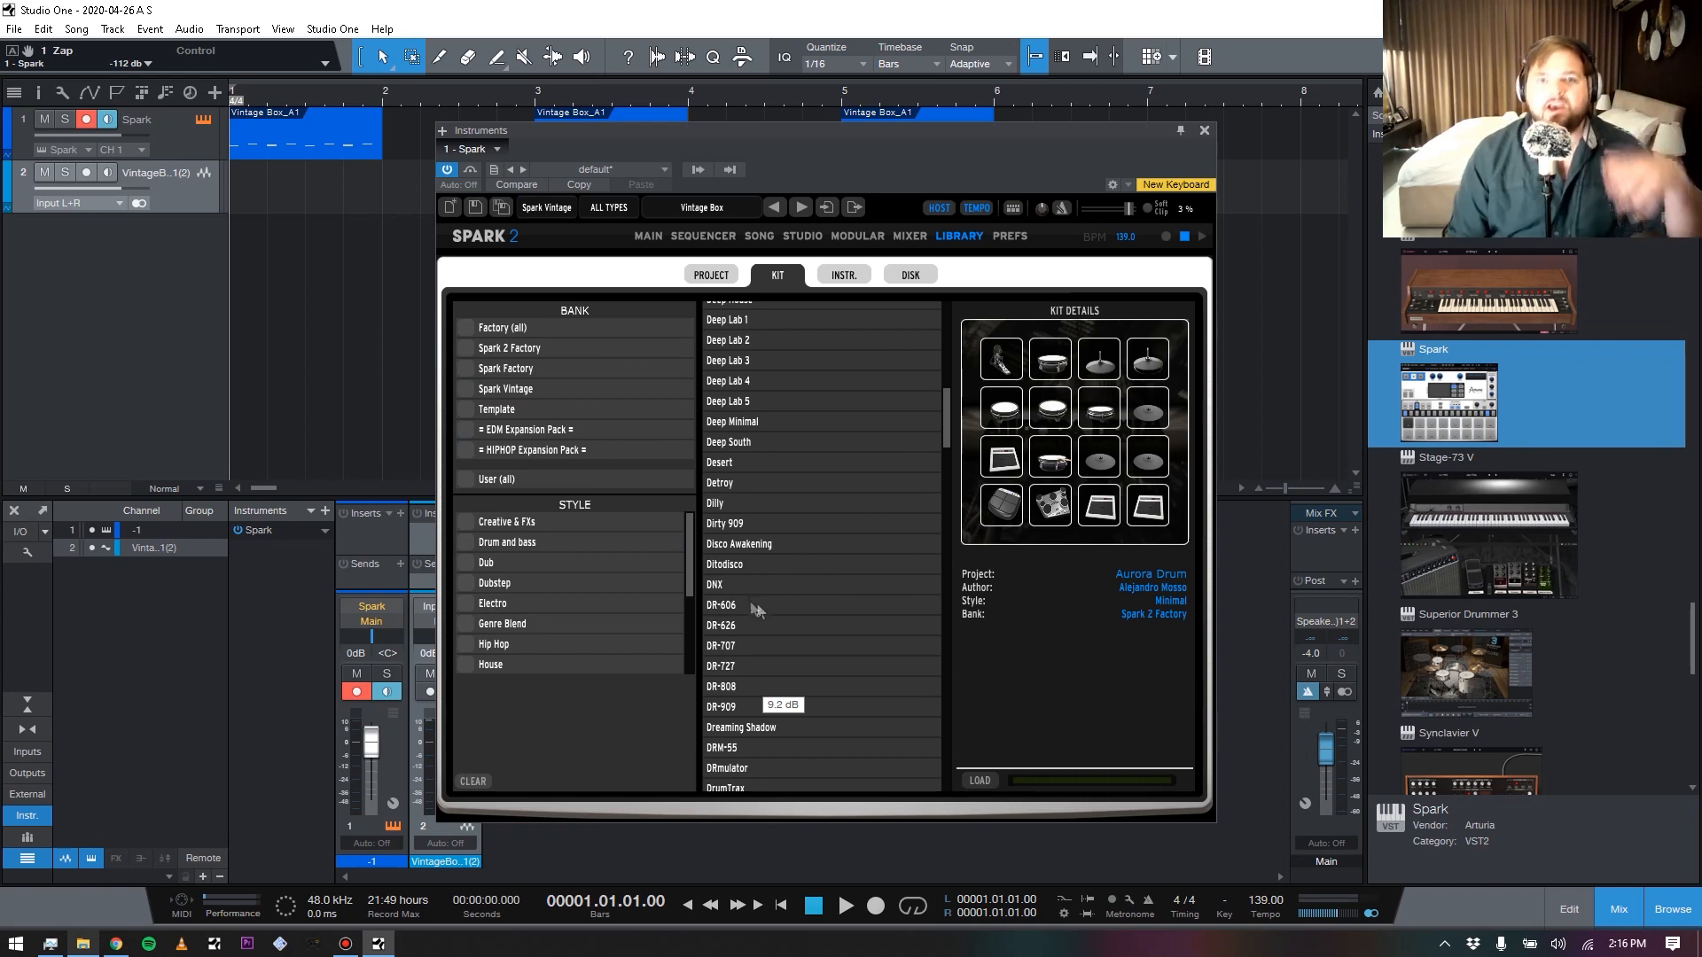
{"action": "scroll", "coordinate": [776, 614], "scroll_direction": "down", "scroll_amount": 5}
{"action": "scroll", "coordinate": [822, 667], "scroll_direction": "down", "scroll_amount": 2}
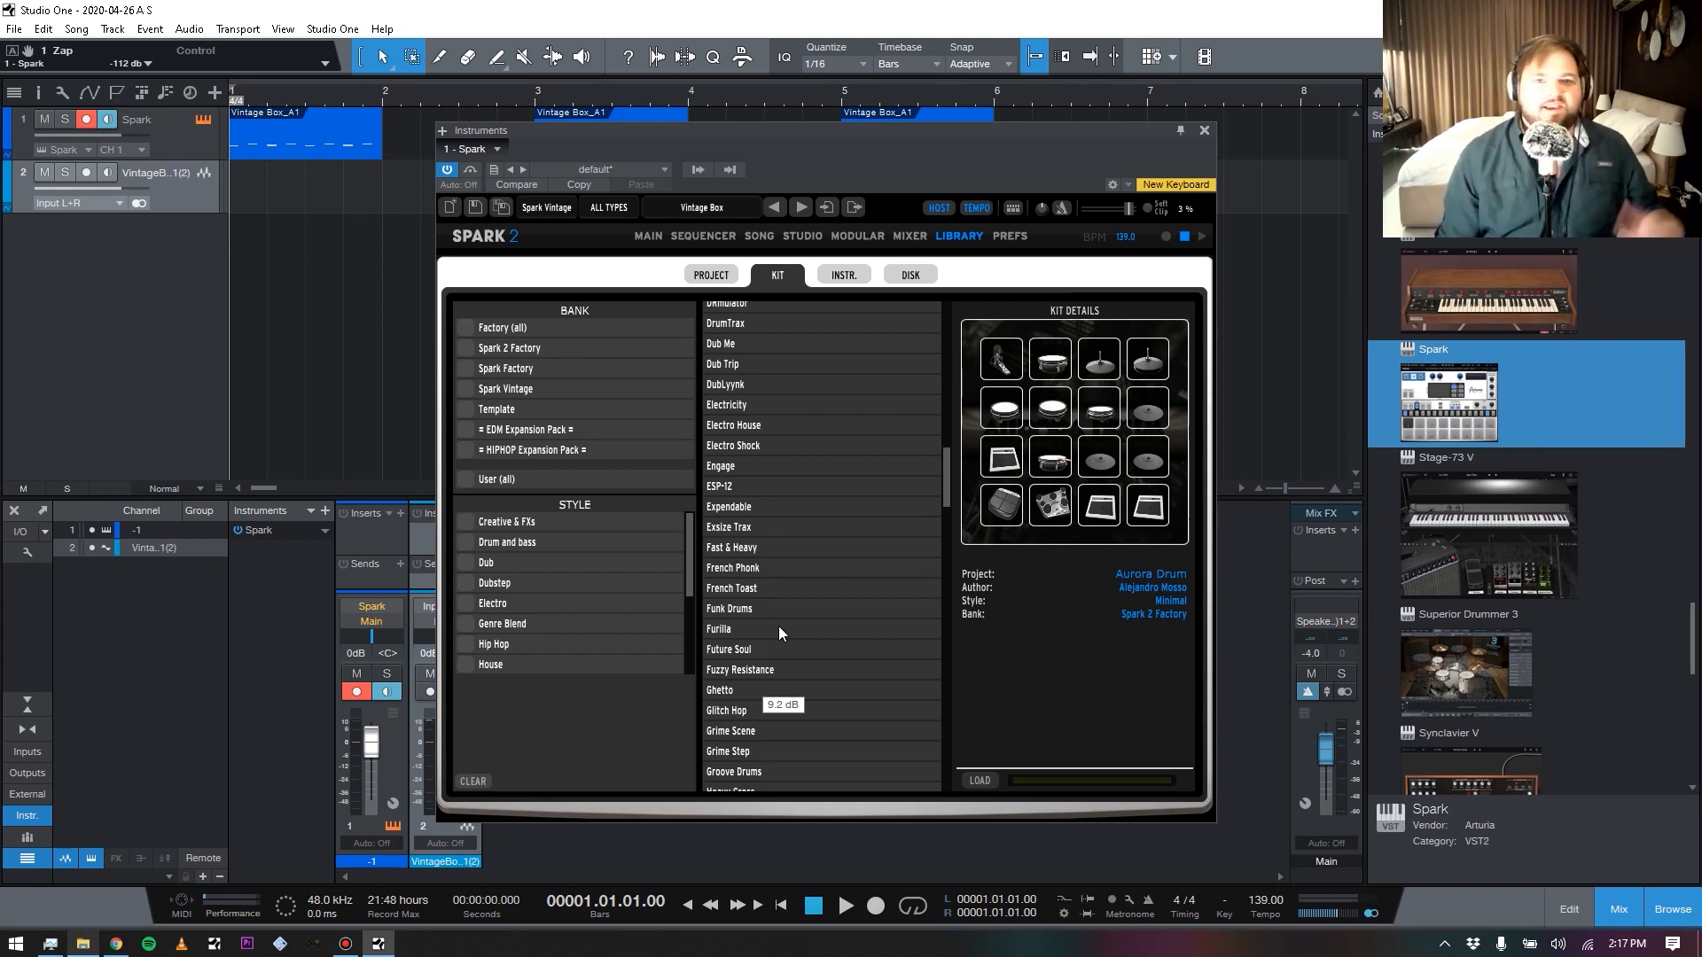
{"action": "scroll", "coordinate": [859, 604], "scroll_direction": "down", "scroll_amount": 3}
{"action": "scroll", "coordinate": [763, 548], "scroll_direction": "down", "scroll_amount": 6}
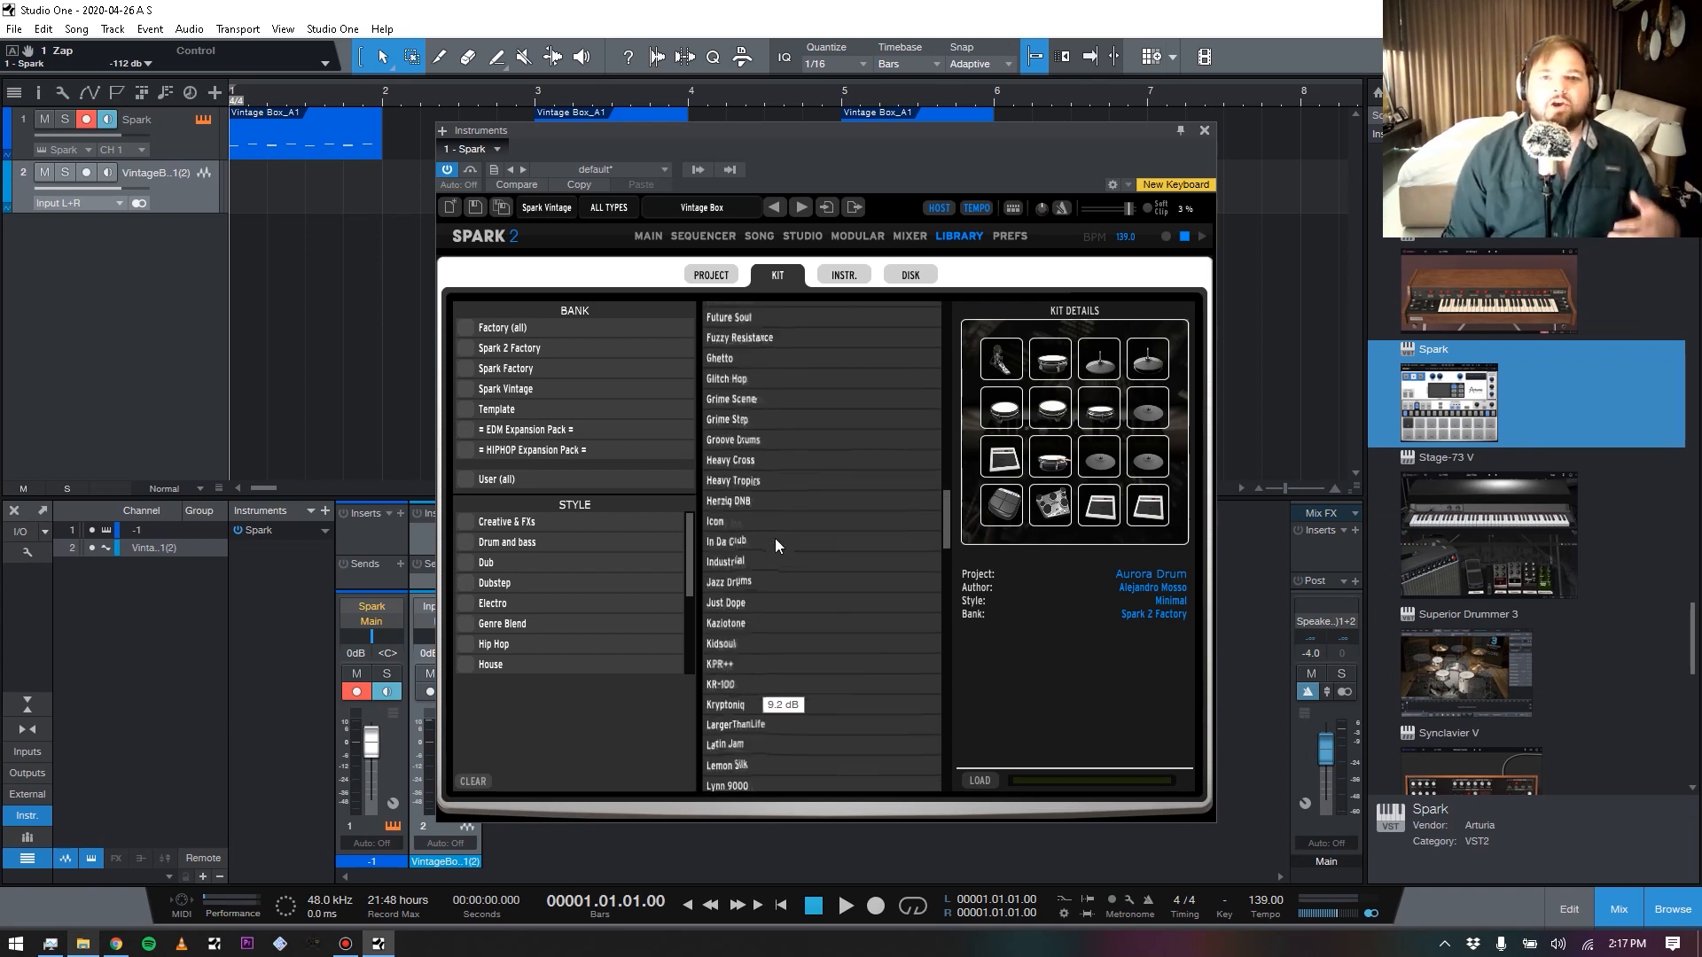
{"action": "scroll", "coordinate": [787, 594], "scroll_direction": "down", "scroll_amount": 3}
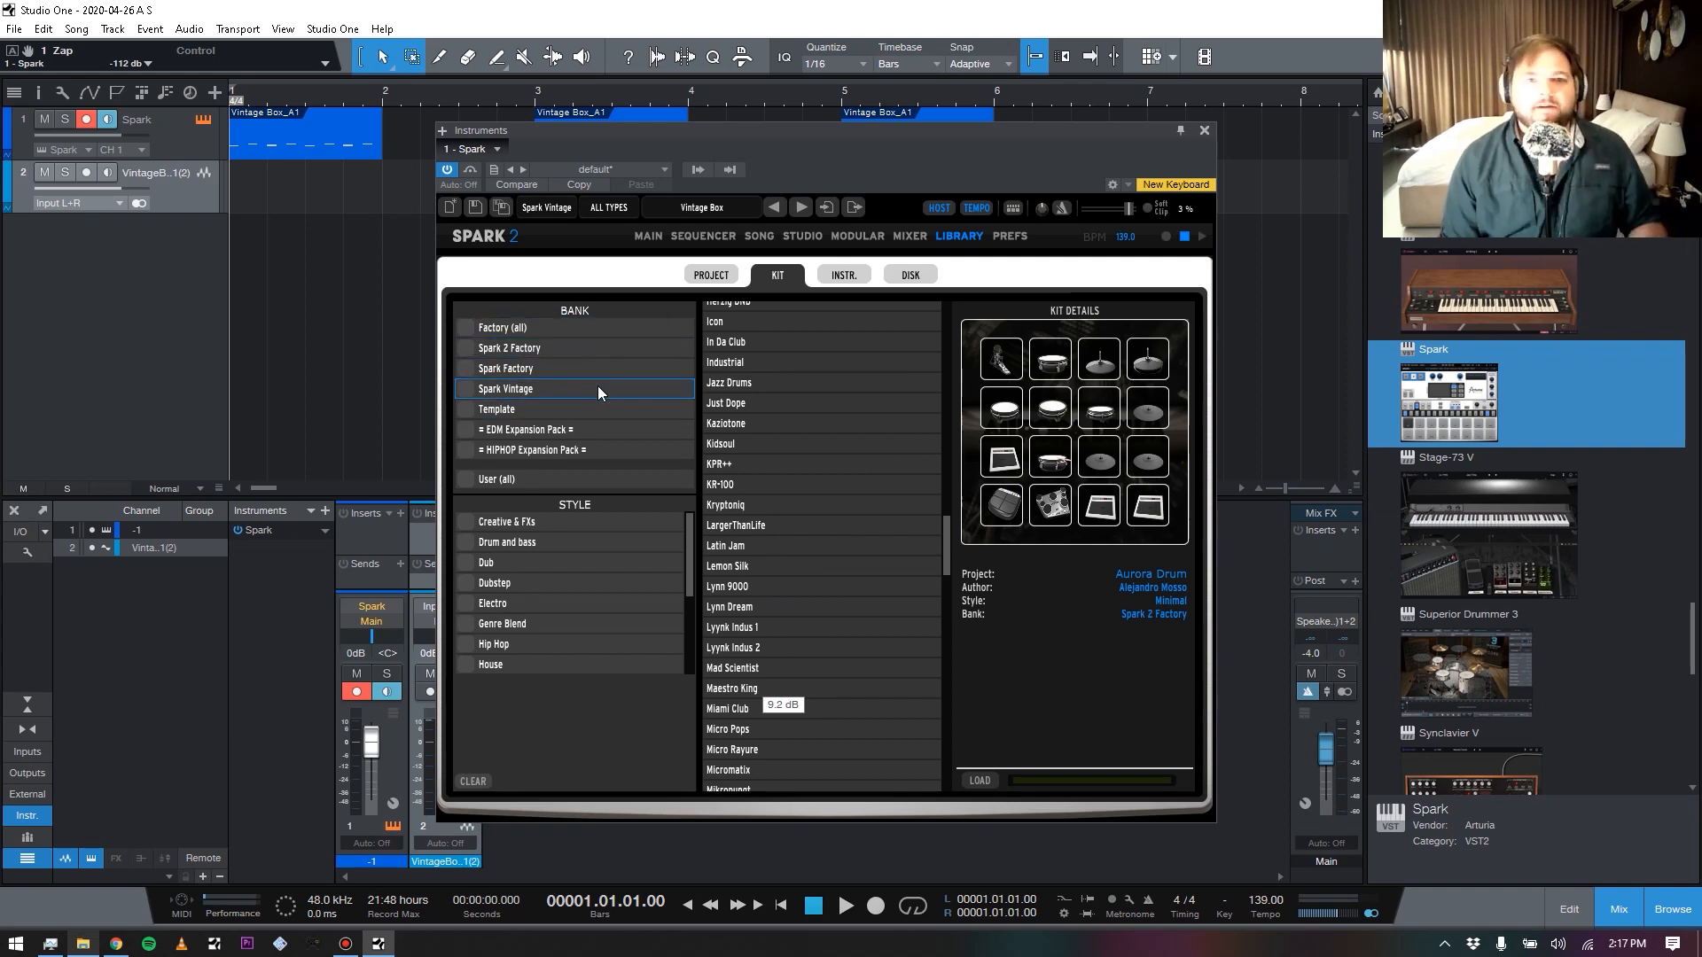
Select the NYC kit in the unfiltered kit list and view its details
{"action": "scroll", "coordinate": [770, 455], "scroll_direction": "up", "scroll_amount": 10}
{"action": "scroll", "coordinate": [769, 458], "scroll_direction": "up", "scroll_amount": 5}
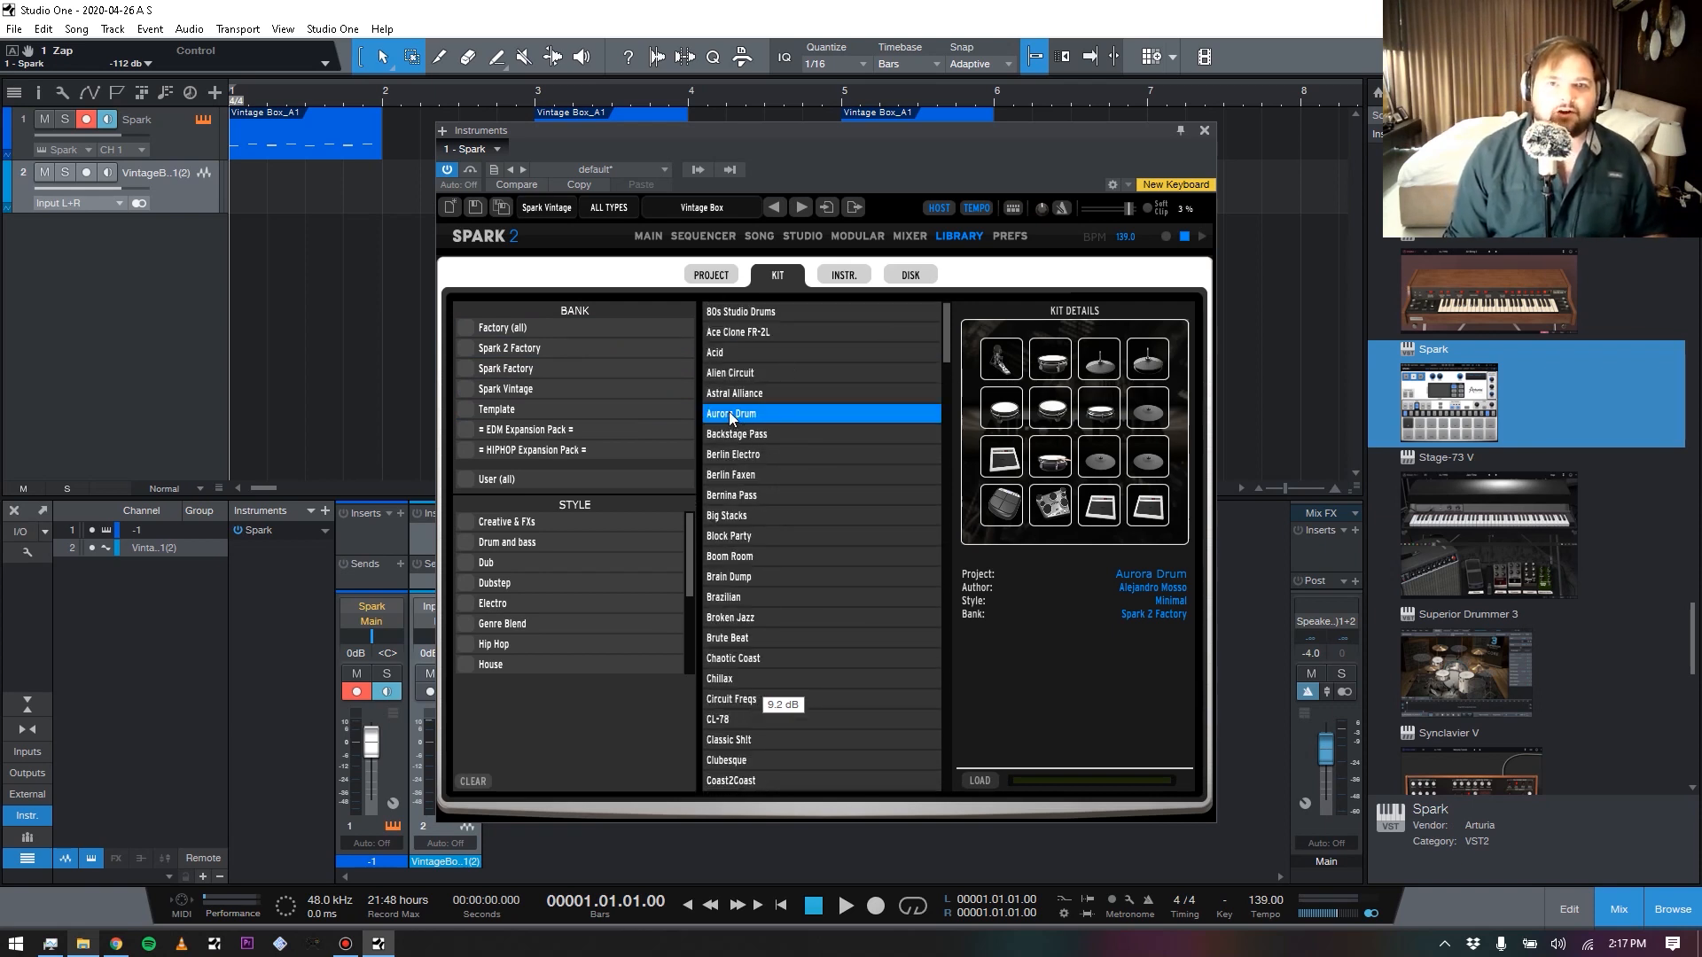
{"action": "scroll", "coordinate": [758, 439], "scroll_direction": "down", "scroll_amount": 15}
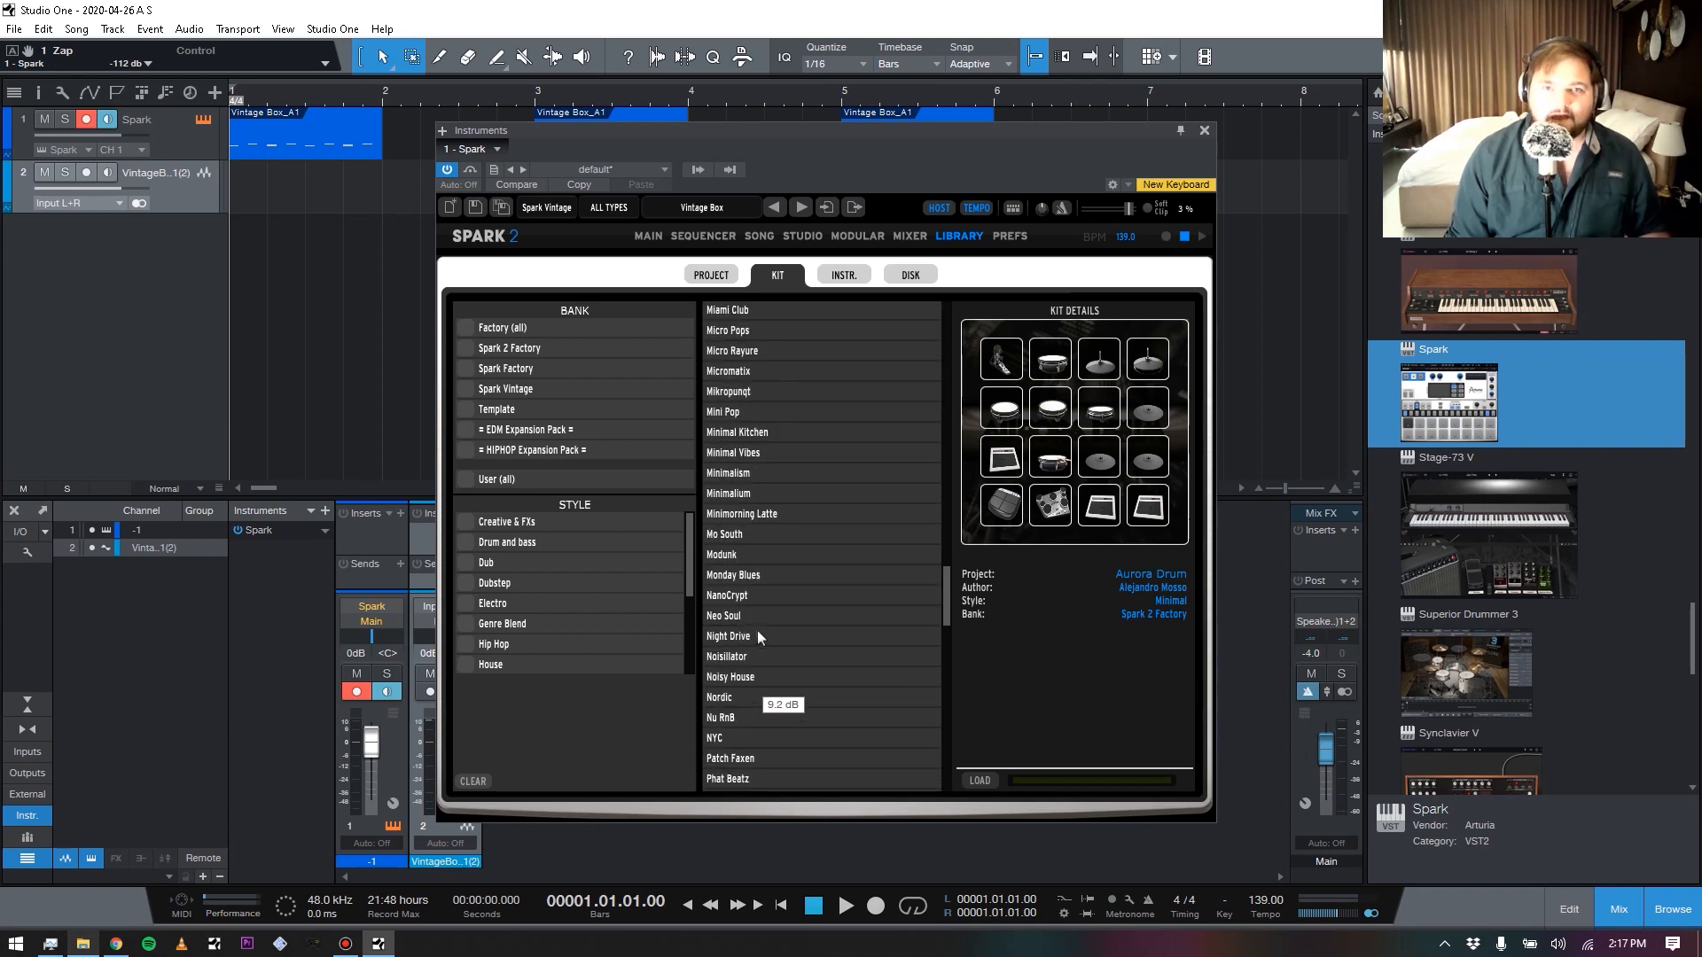
{"action": "left_click", "coordinate": [738, 738]}
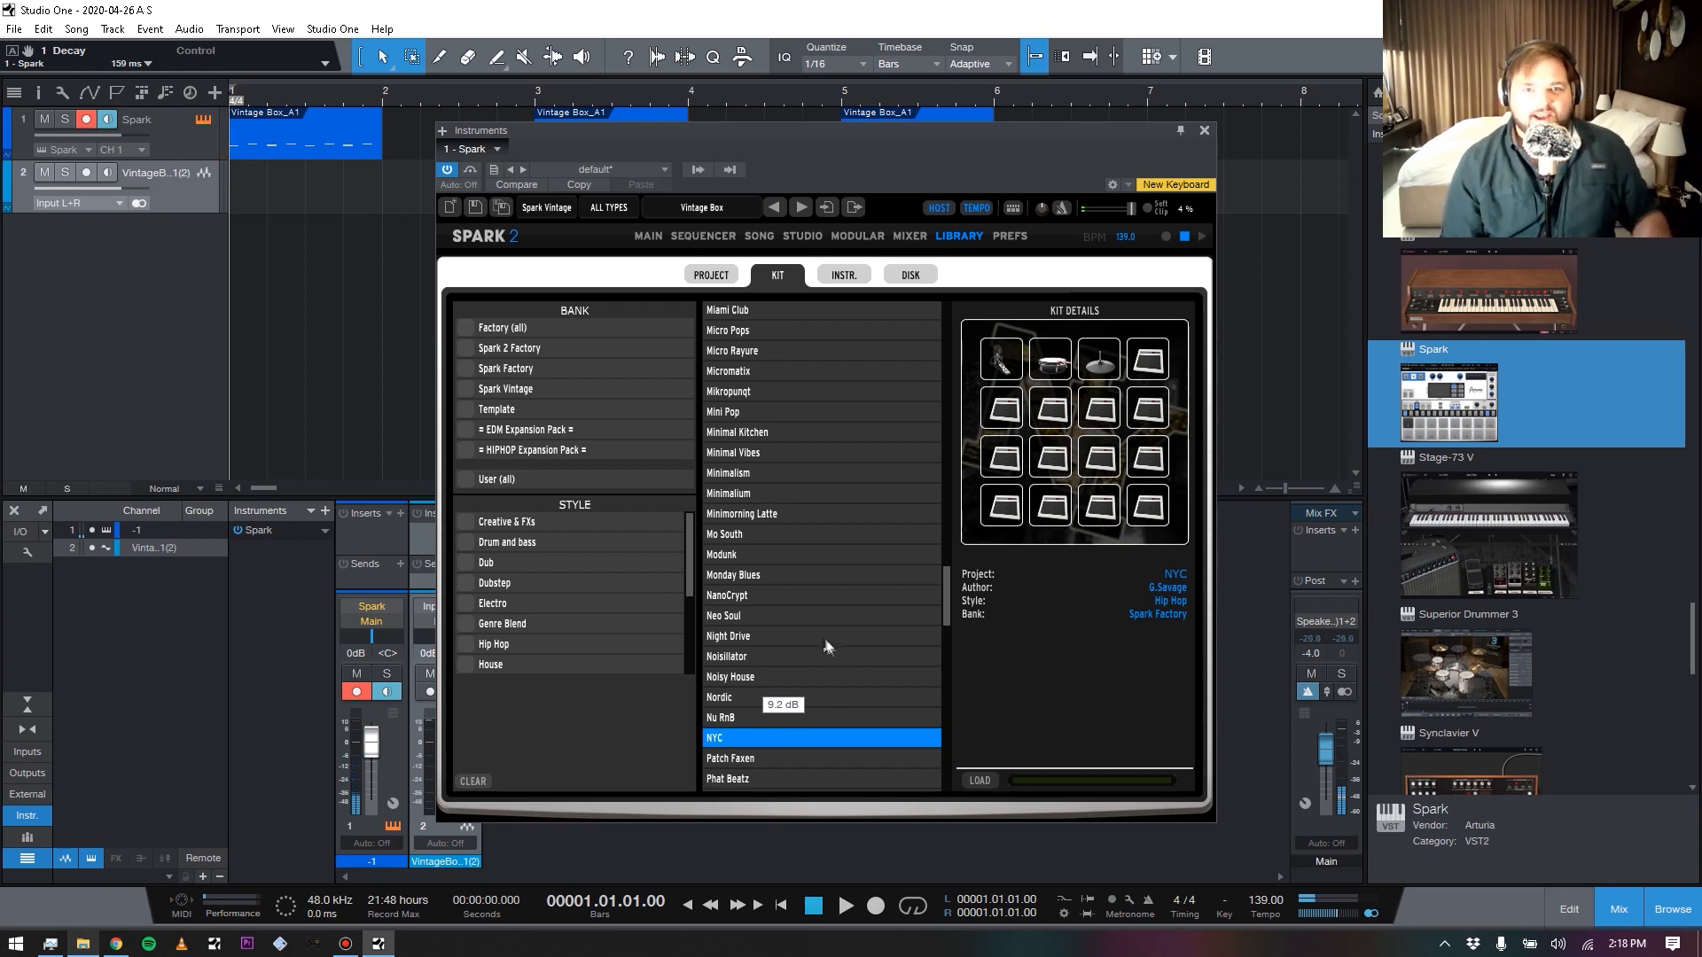
View the details of the Neo Soul and DR-606 kits in the unfiltered kit list
{"action": "left_click", "coordinate": [764, 618]}
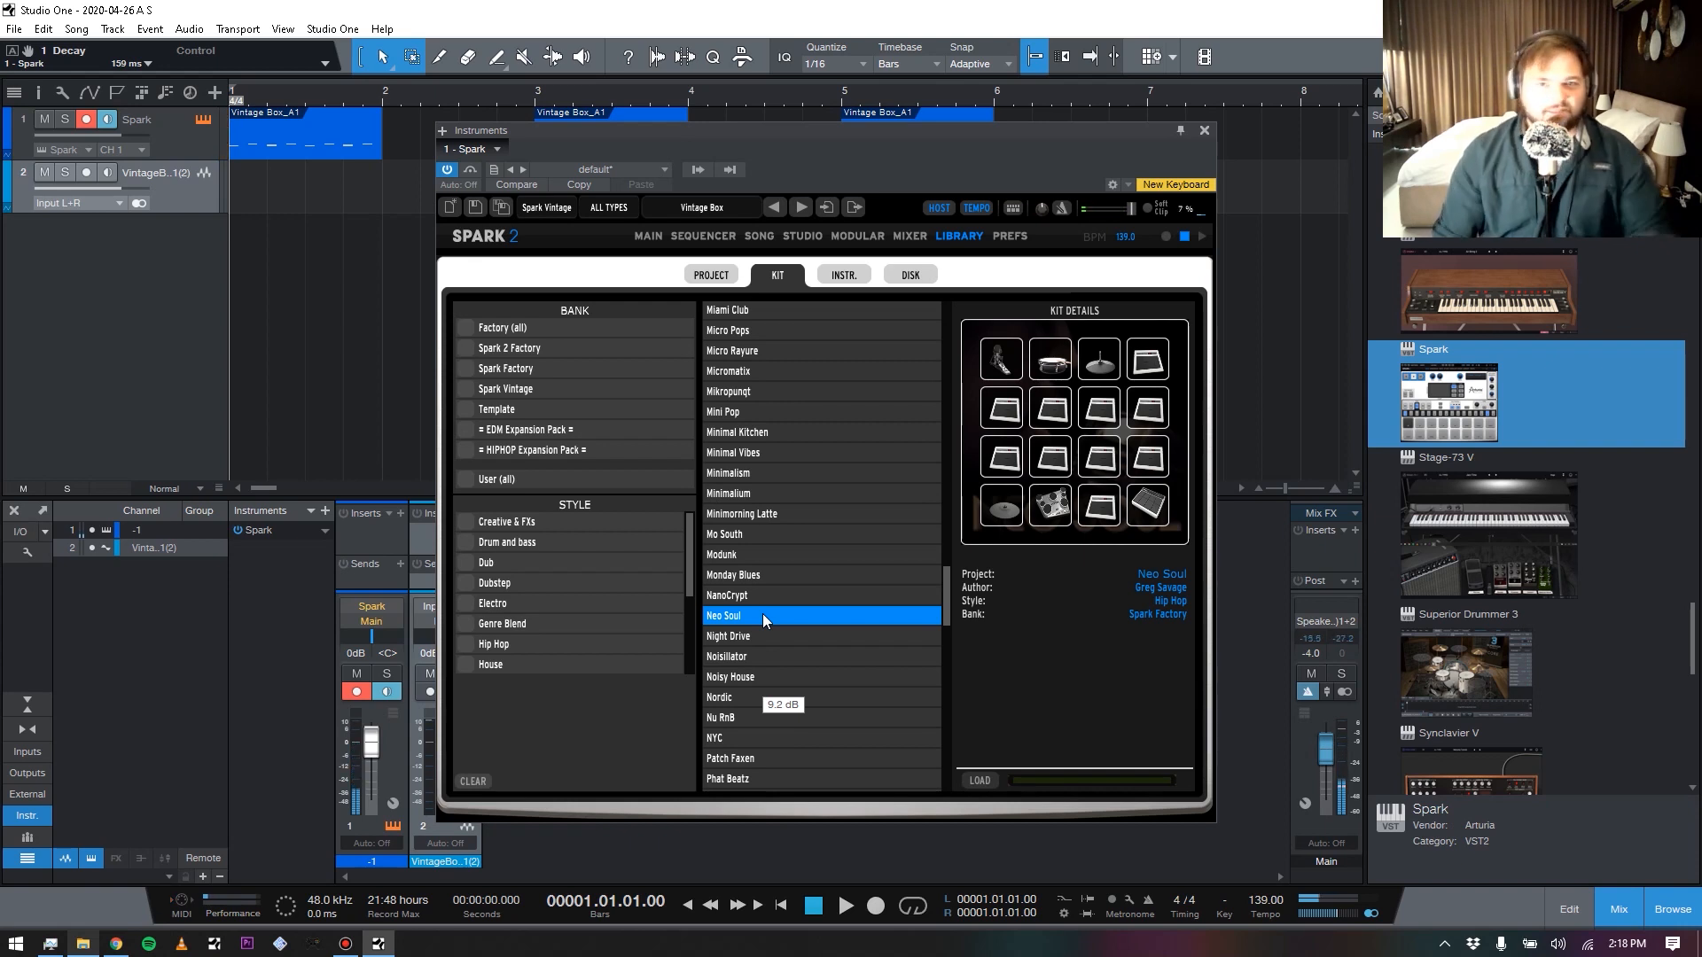
{"action": "scroll", "coordinate": [832, 613], "scroll_direction": "down", "scroll_amount": 3}
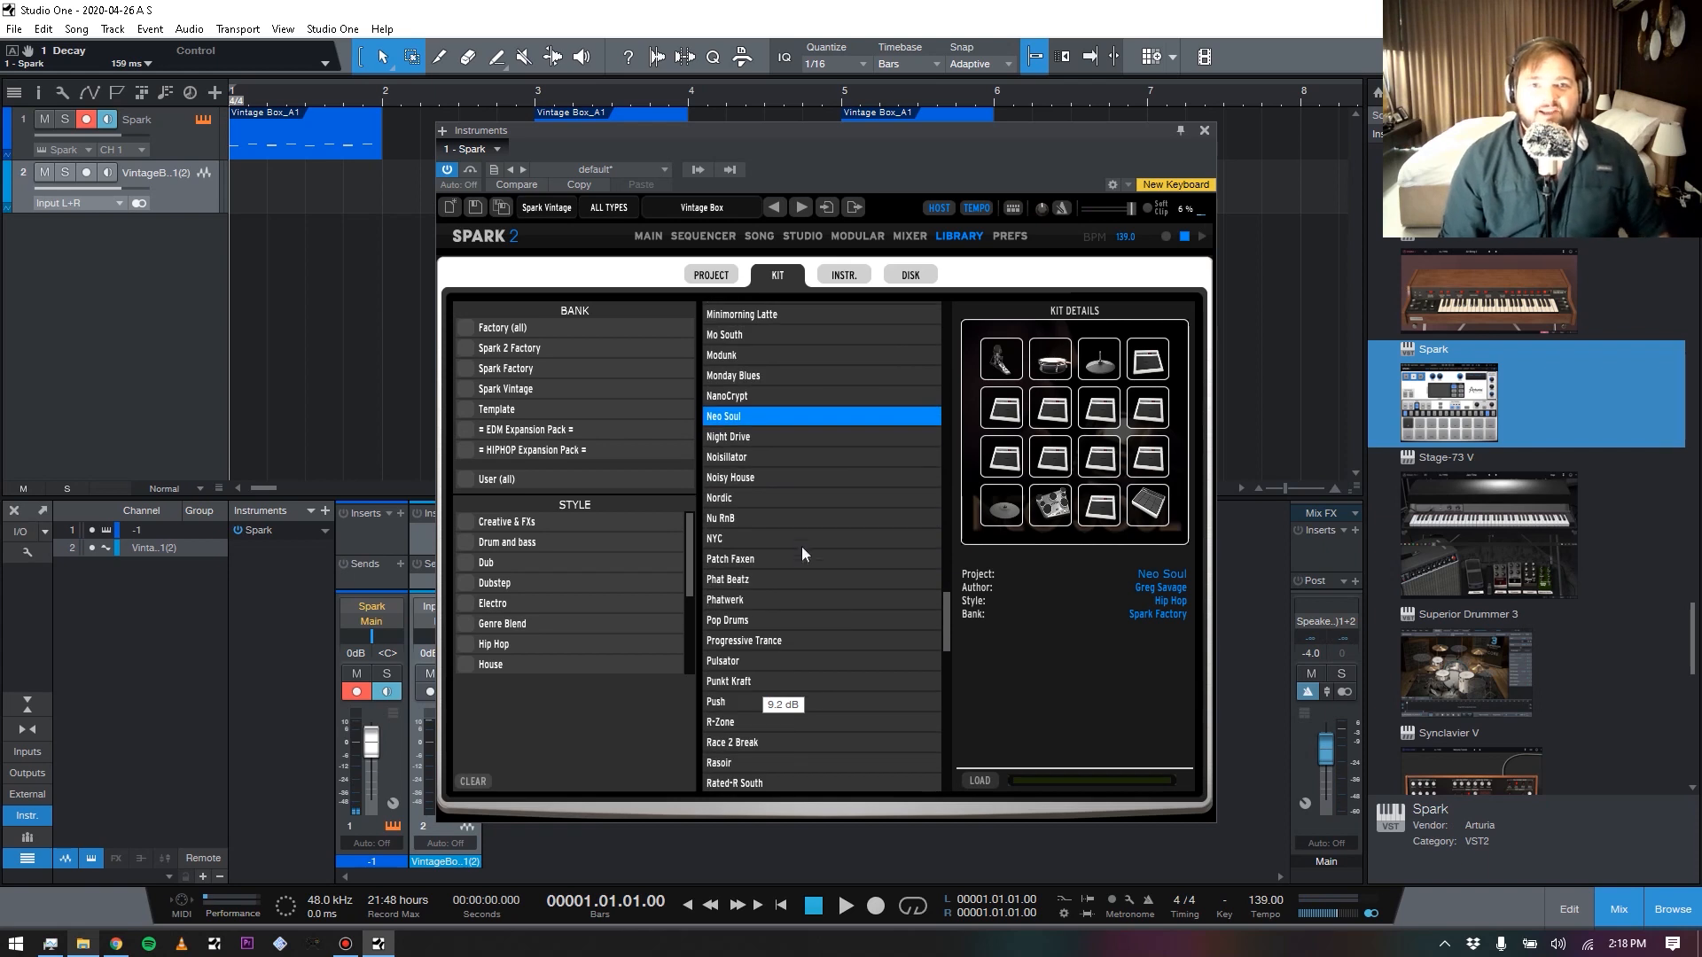
{"action": "scroll", "coordinate": [798, 542], "scroll_direction": "down", "scroll_amount": 3}
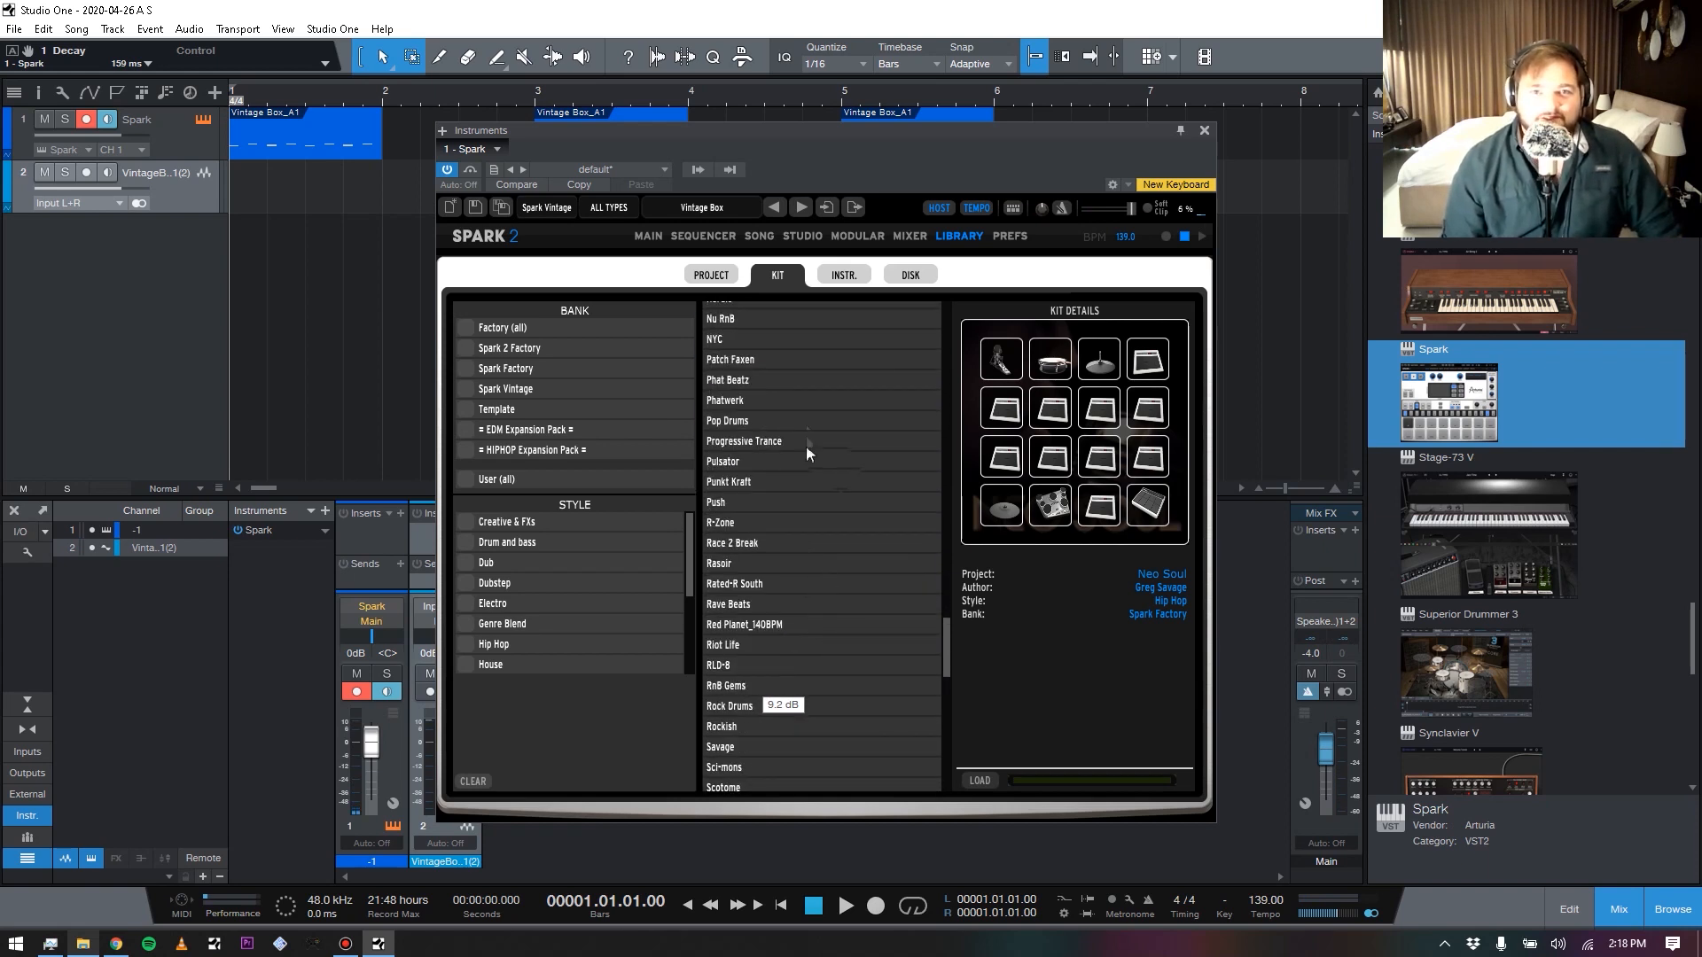
{"action": "scroll", "coordinate": [819, 462], "scroll_direction": "up", "scroll_amount": 6}
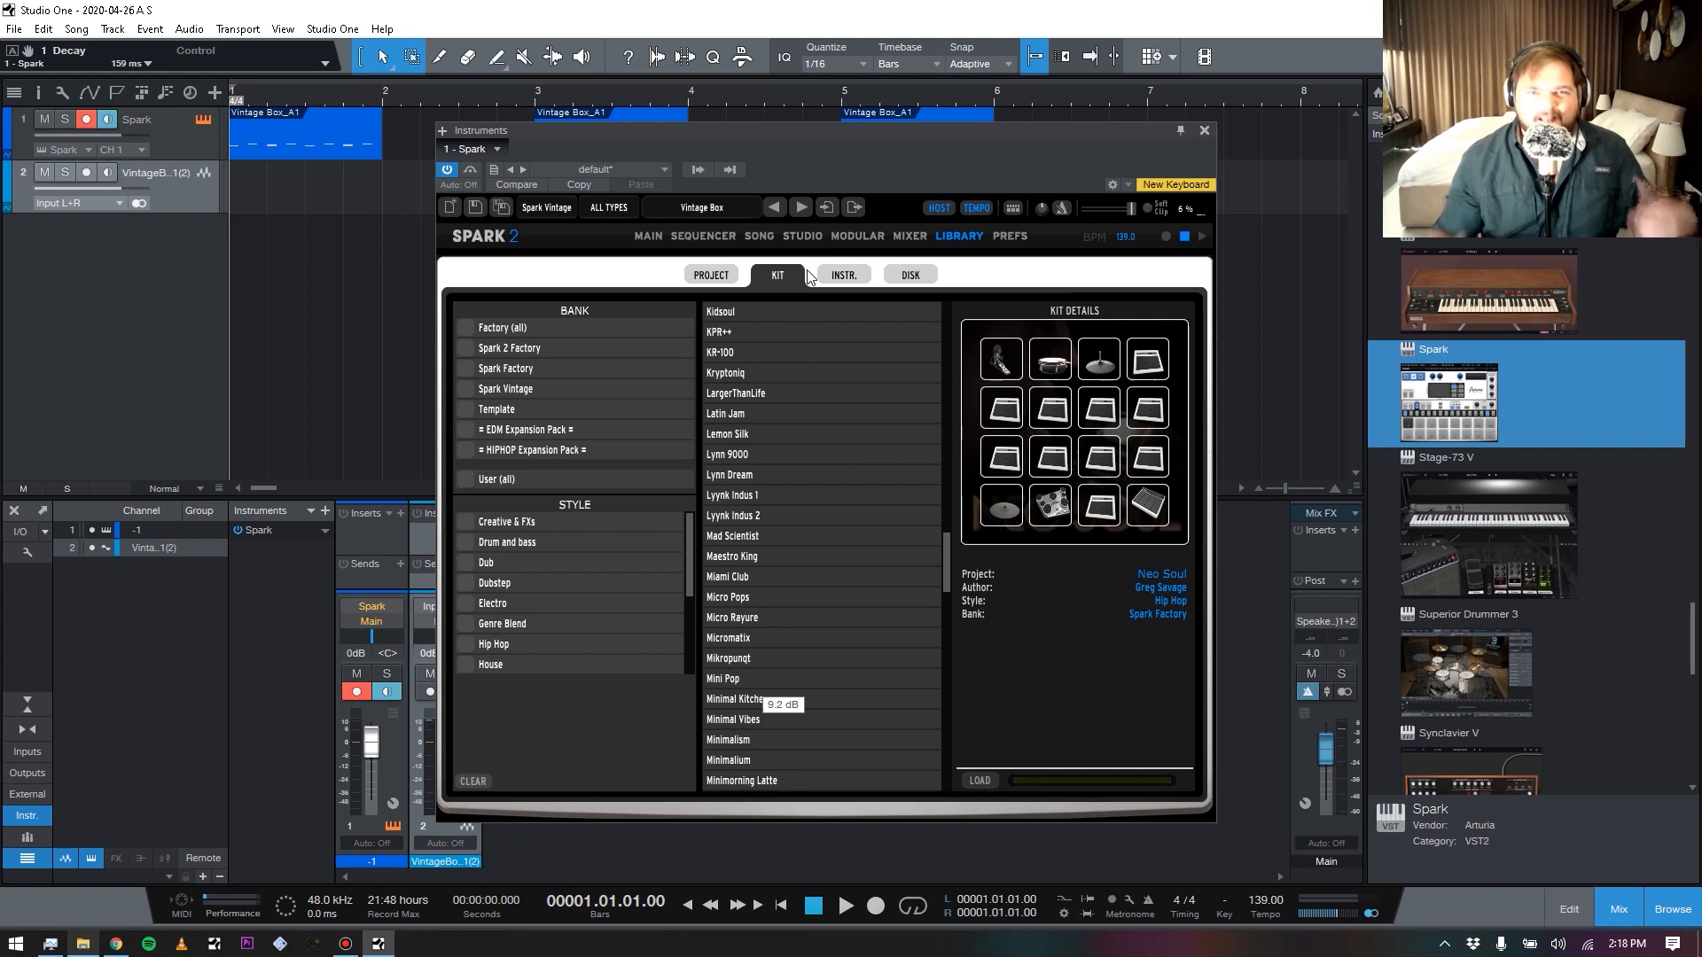
{"action": "scroll", "coordinate": [758, 418], "scroll_direction": "down", "scroll_amount": 5}
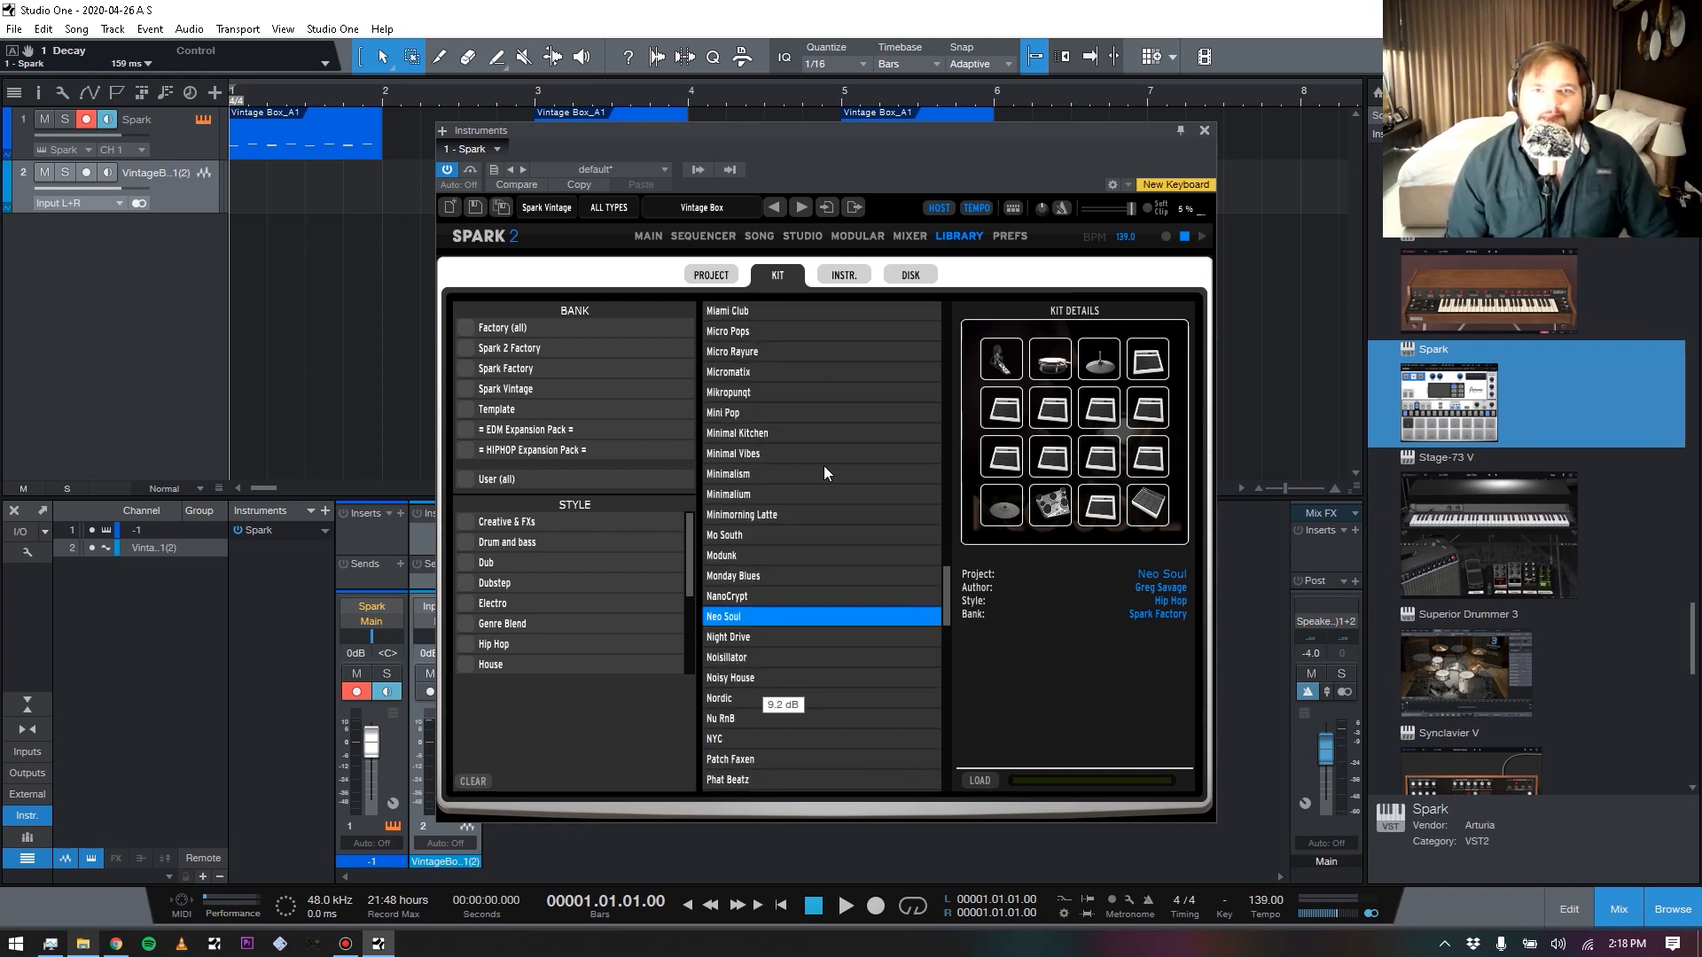
{"action": "left_click_drag", "start_coordinate": [949, 599], "coordinate": [954, 493]}
{"action": "scroll", "coordinate": [776, 427], "scroll_direction": "up", "scroll_amount": 6}
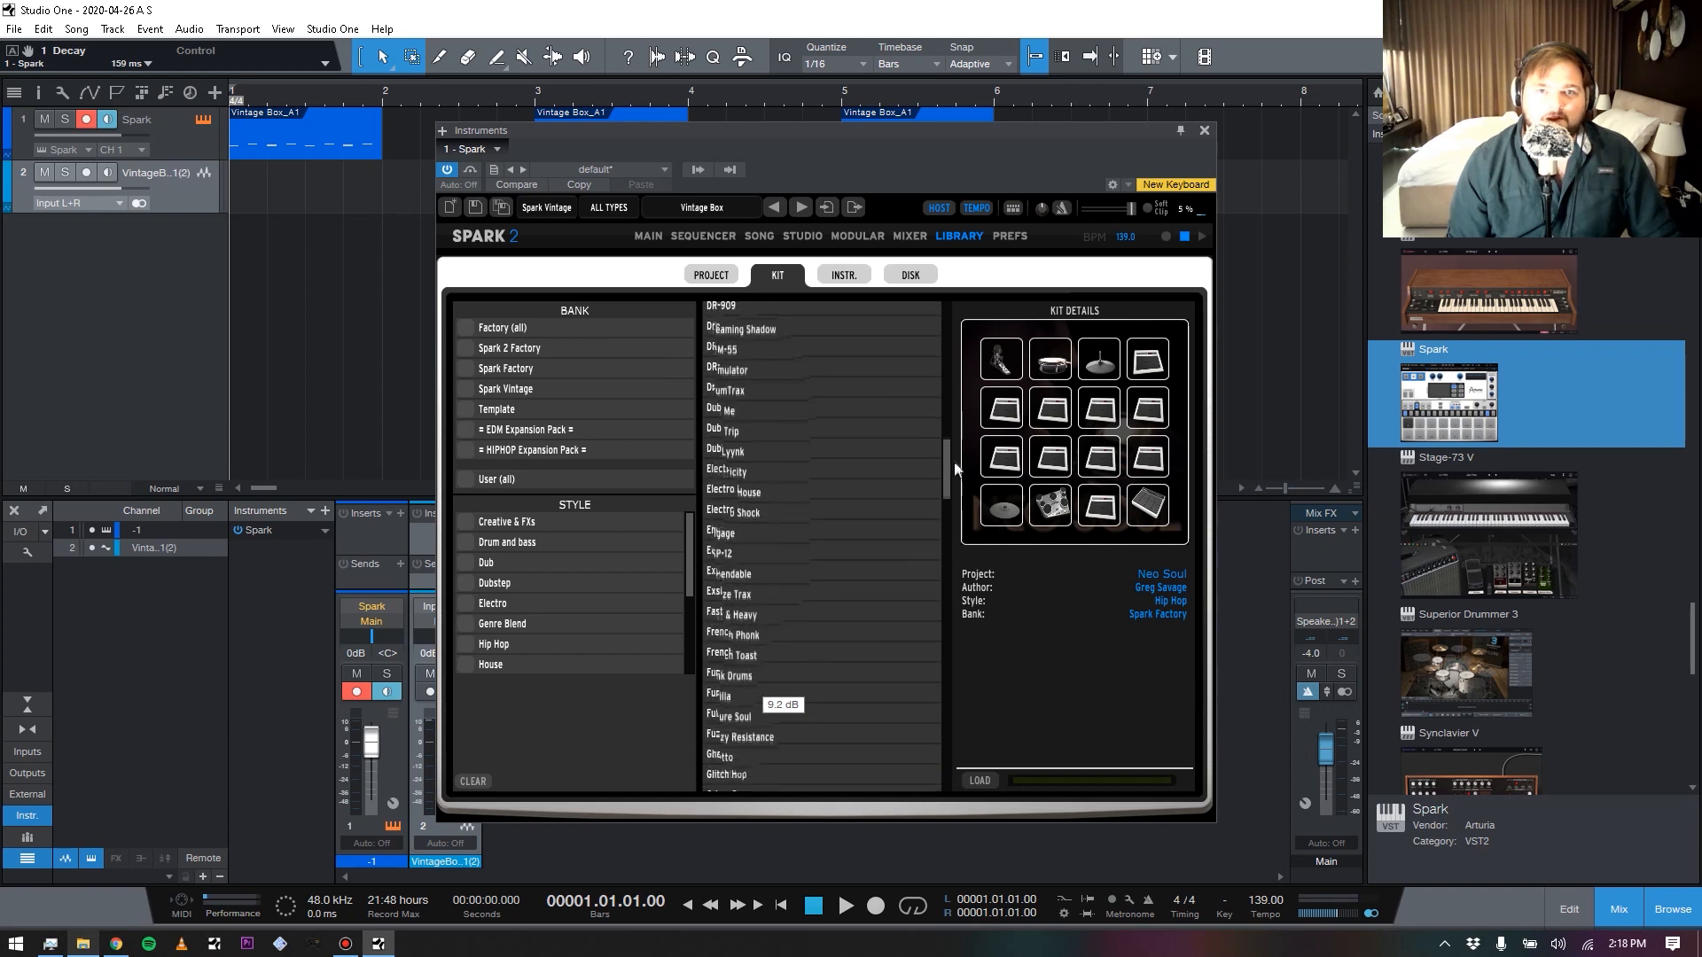
{"action": "left_click", "coordinate": [763, 399]}
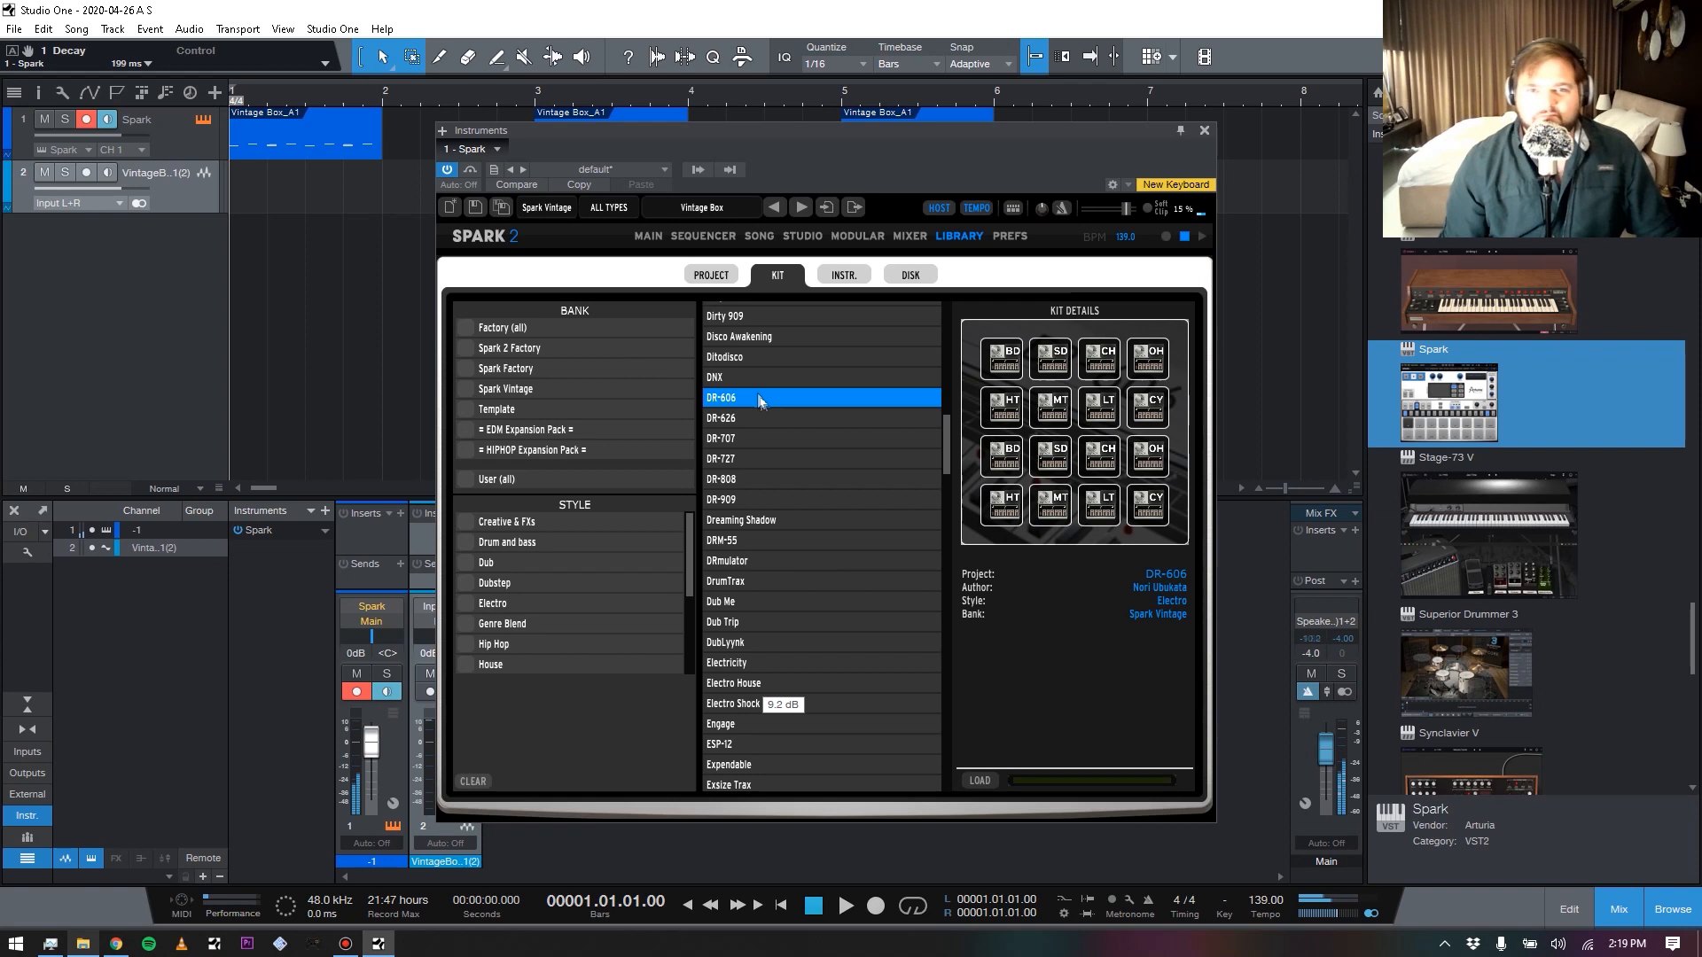
Select the Lynn 9000 and Lynn Dream kits in turn to view their details
{"action": "scroll", "coordinate": [857, 439], "scroll_direction": "down", "scroll_amount": 15}
{"action": "scroll", "coordinate": [845, 541], "scroll_direction": "down", "scroll_amount": 20}
{"action": "scroll", "coordinate": [848, 545], "scroll_direction": "up", "scroll_amount": 10}
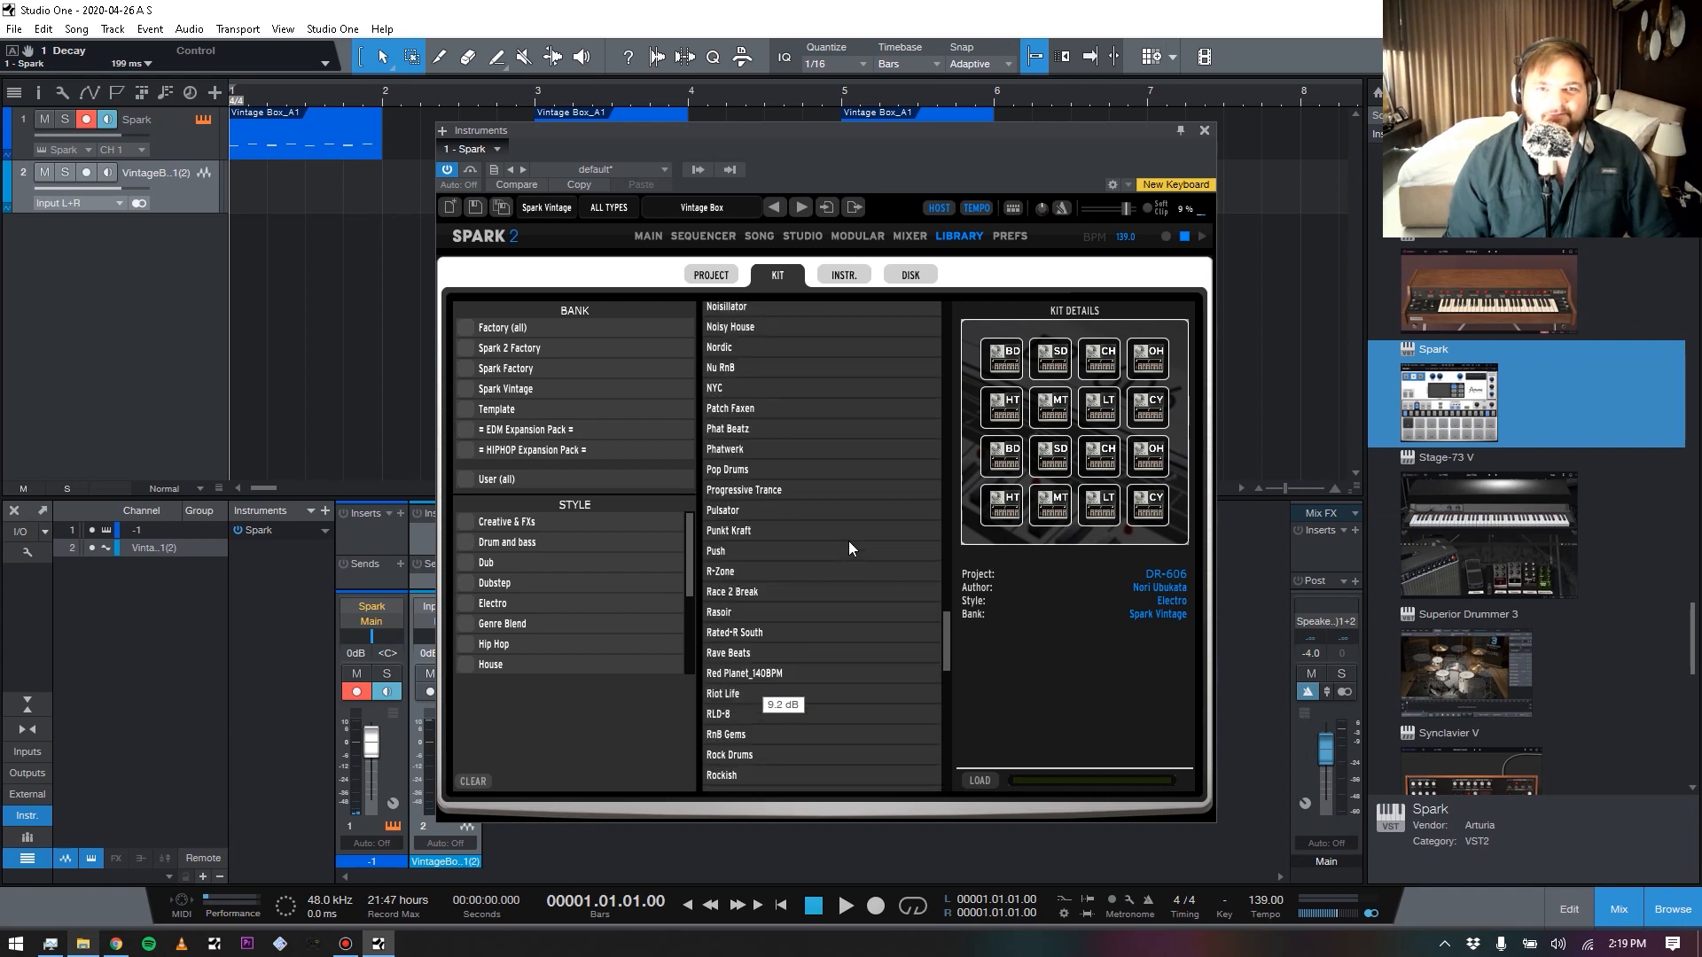
{"action": "scroll", "coordinate": [848, 548], "scroll_direction": "up", "scroll_amount": 8}
{"action": "left_click", "coordinate": [752, 570]}
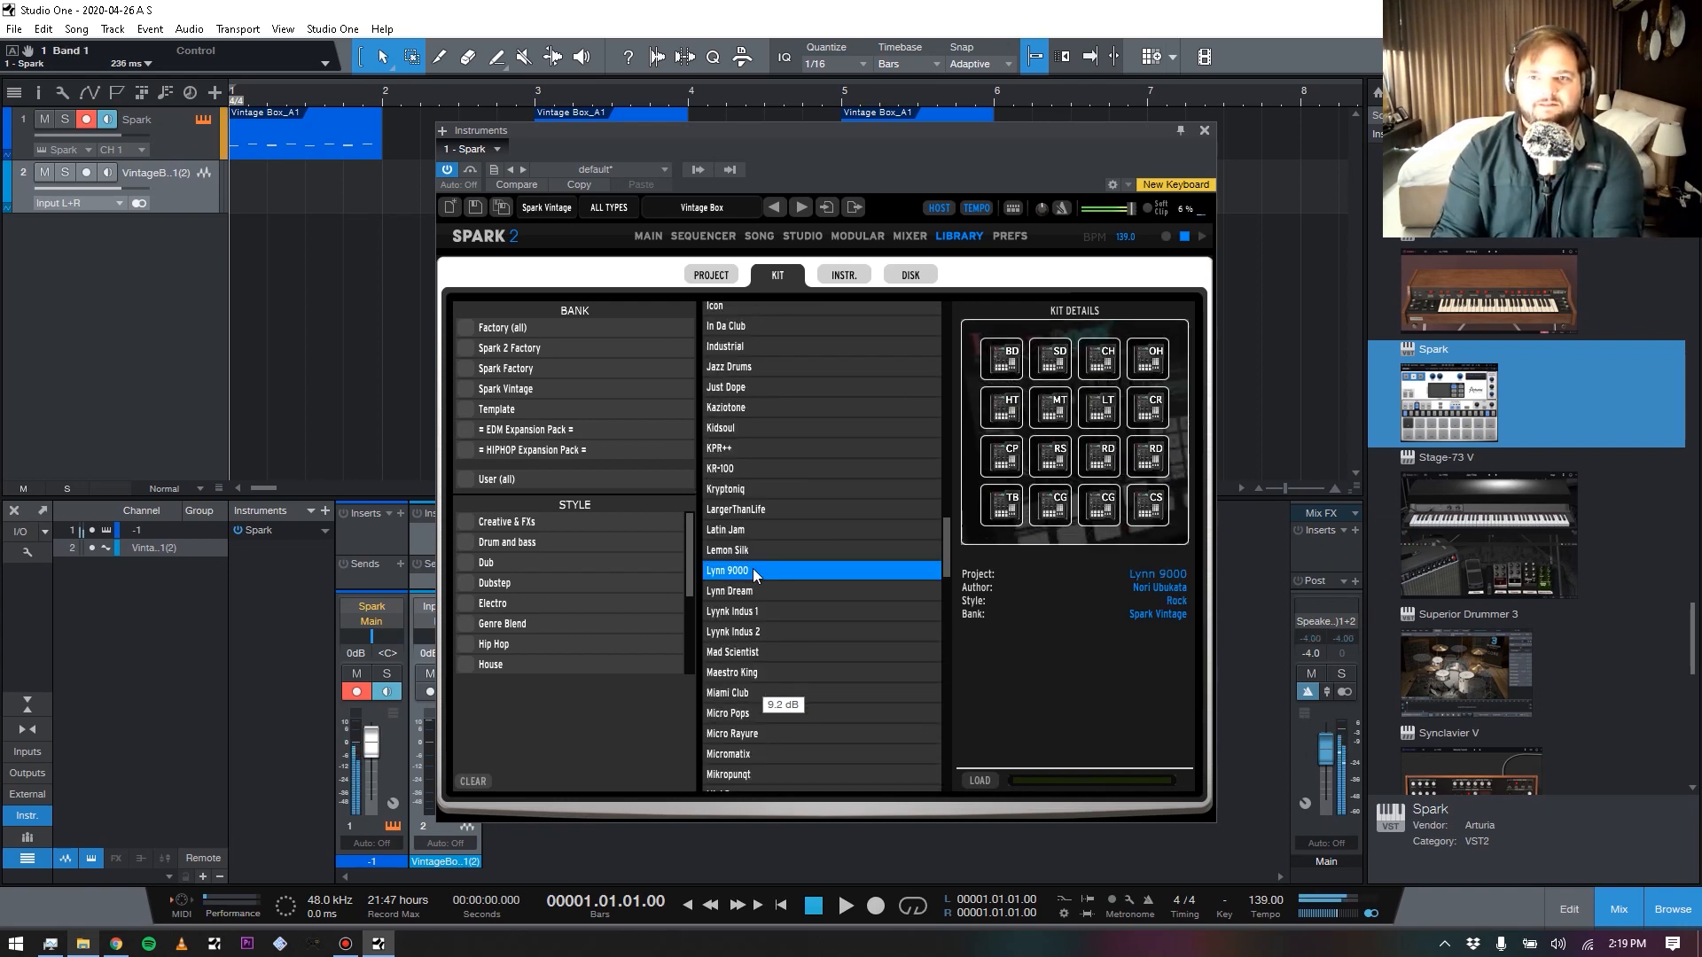
{"action": "scroll", "coordinate": [753, 567], "scroll_direction": "up", "scroll_amount": 3}
{"action": "scroll", "coordinate": [764, 593], "scroll_direction": "down", "scroll_amount": 4}
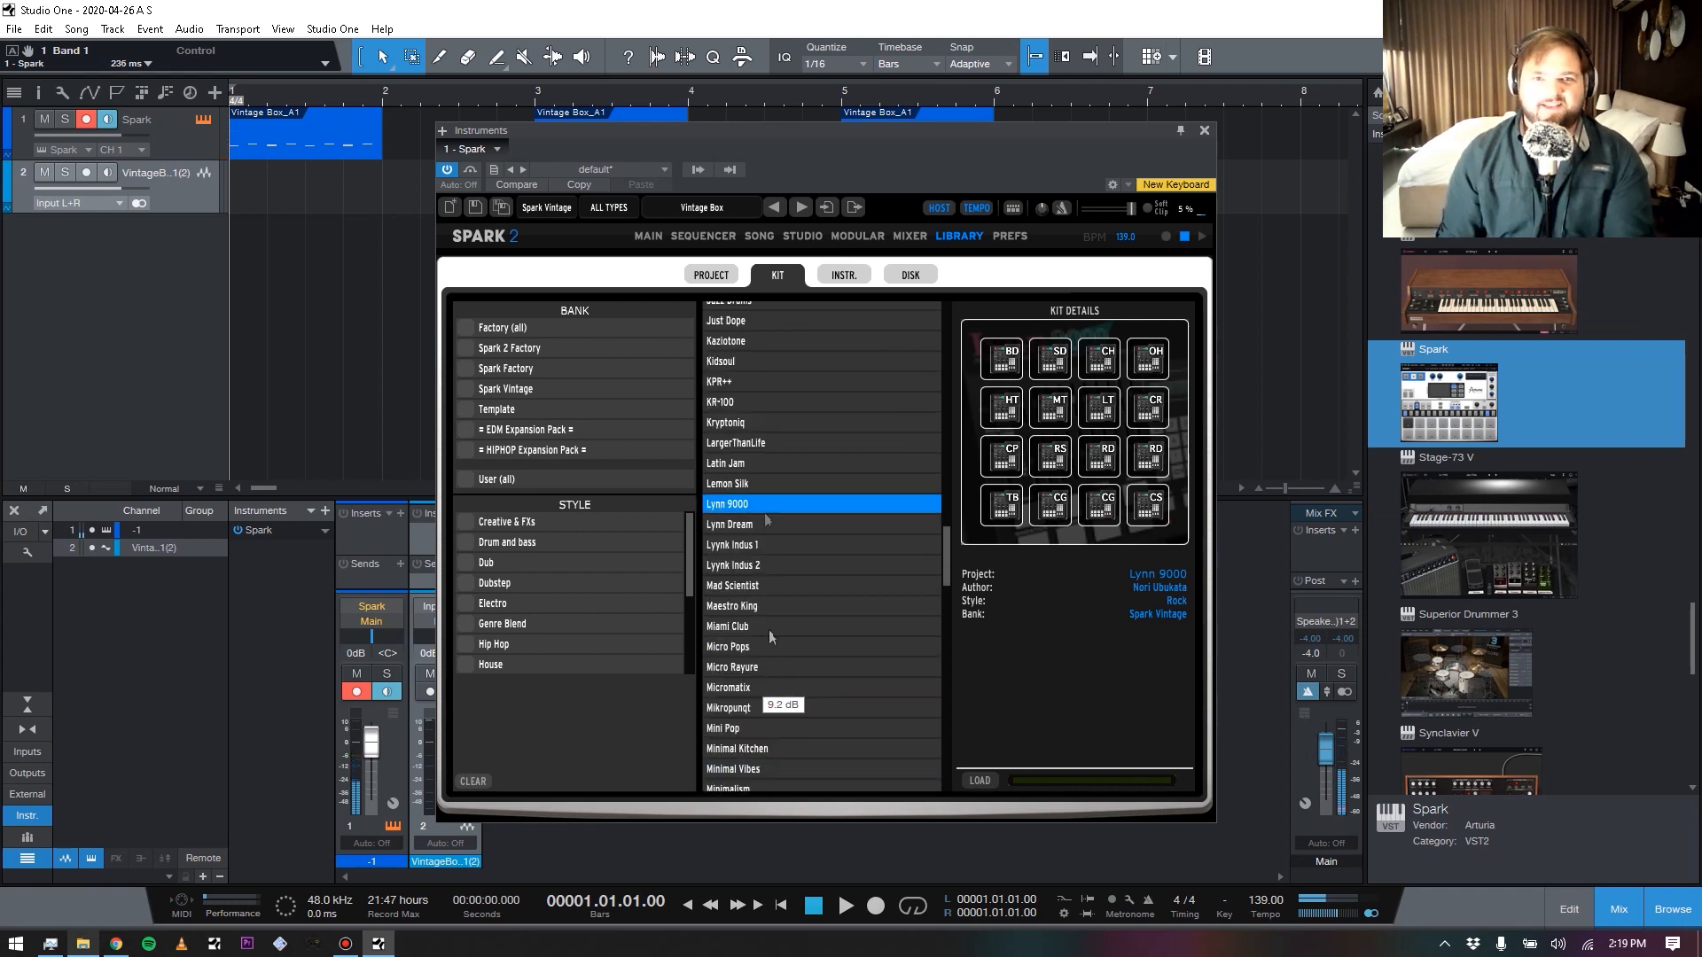
{"action": "left_click", "coordinate": [787, 530]}
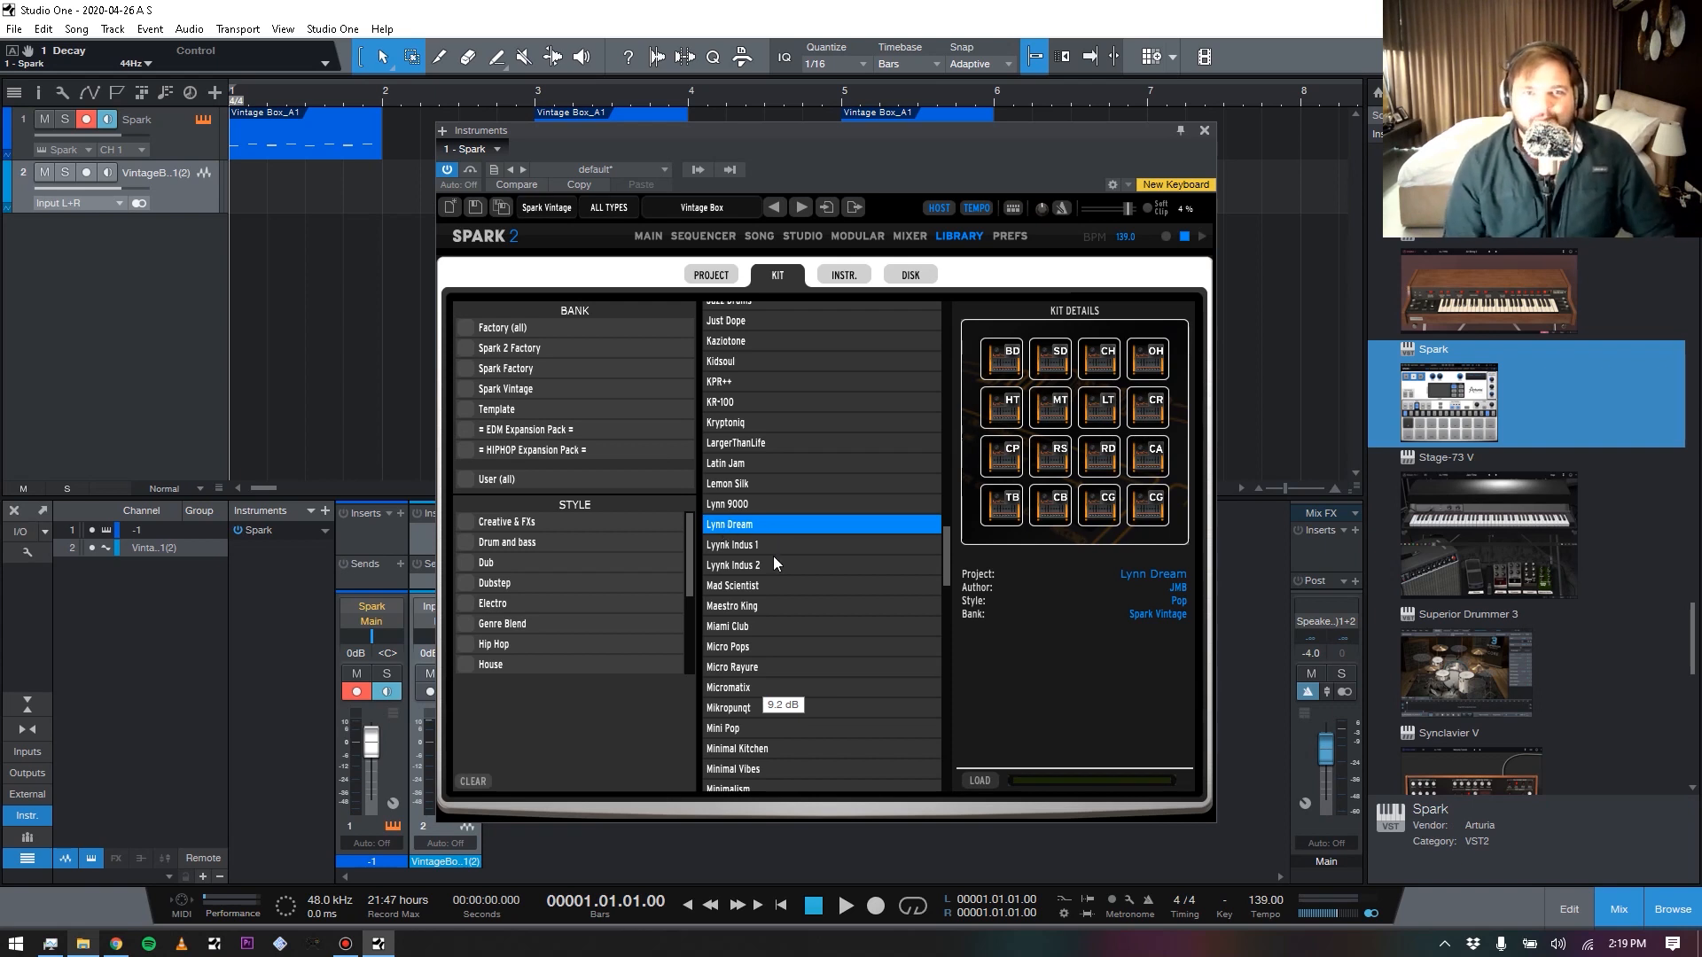
Select the Lyynk Indus 1 kit in the unfiltered kit list
{"action": "scroll", "coordinate": [779, 543], "scroll_direction": "up", "scroll_amount": 8}
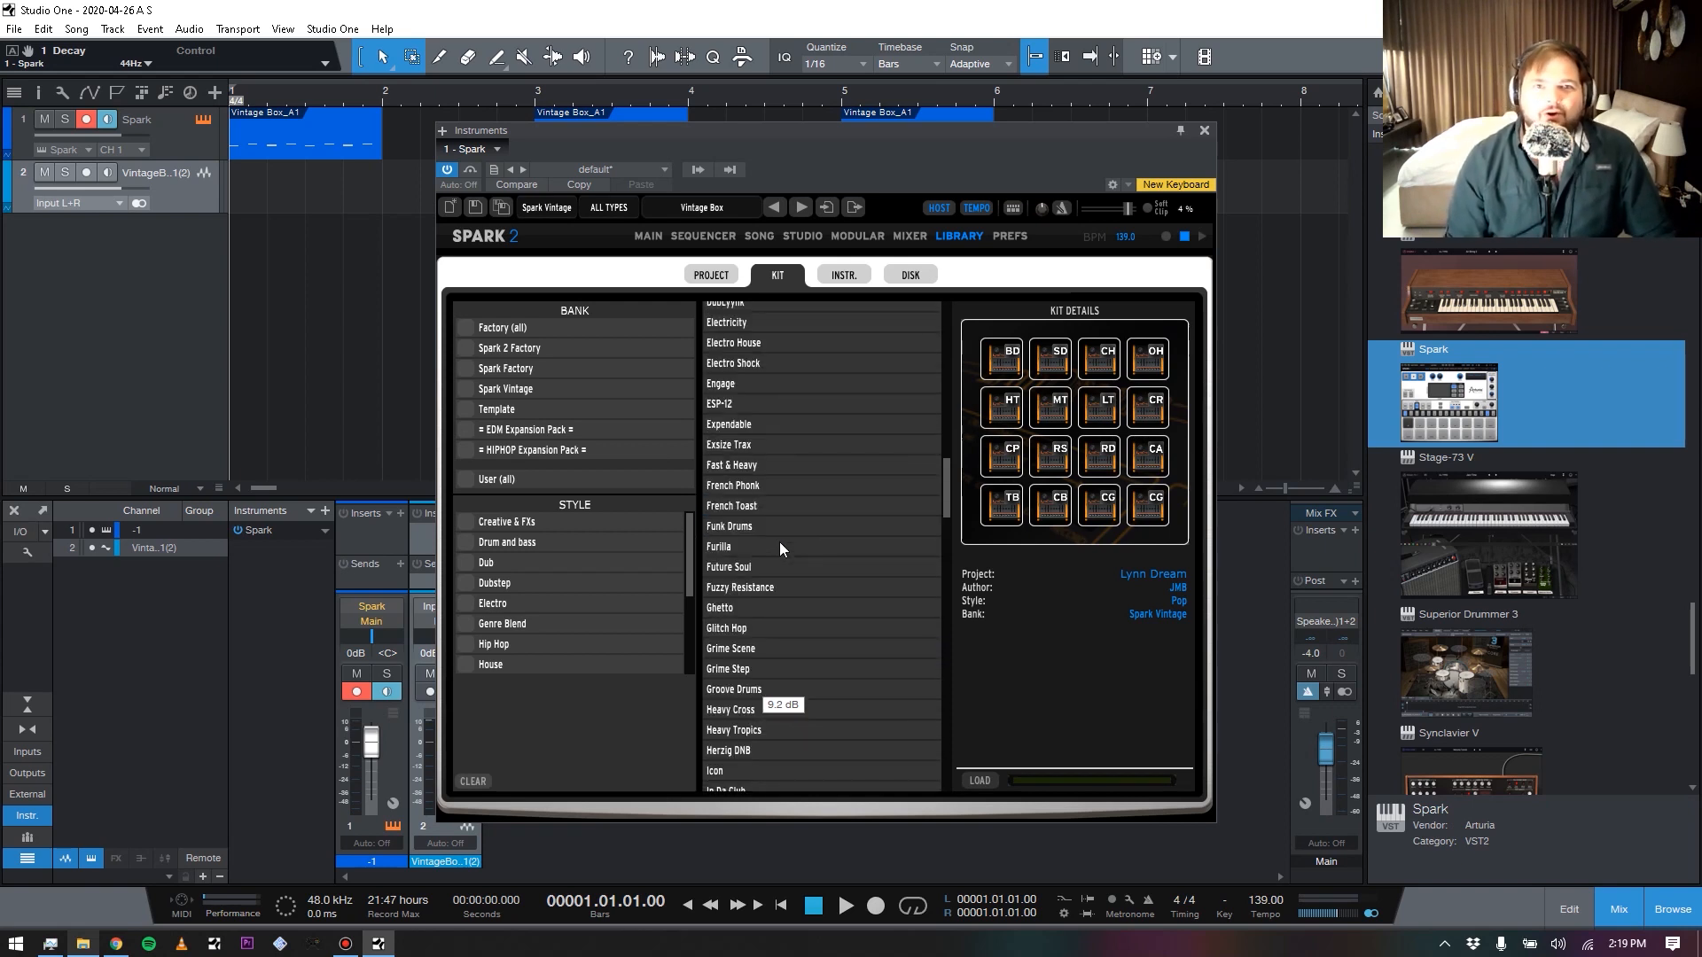
{"action": "scroll", "coordinate": [779, 540], "scroll_direction": "down", "scroll_amount": 8}
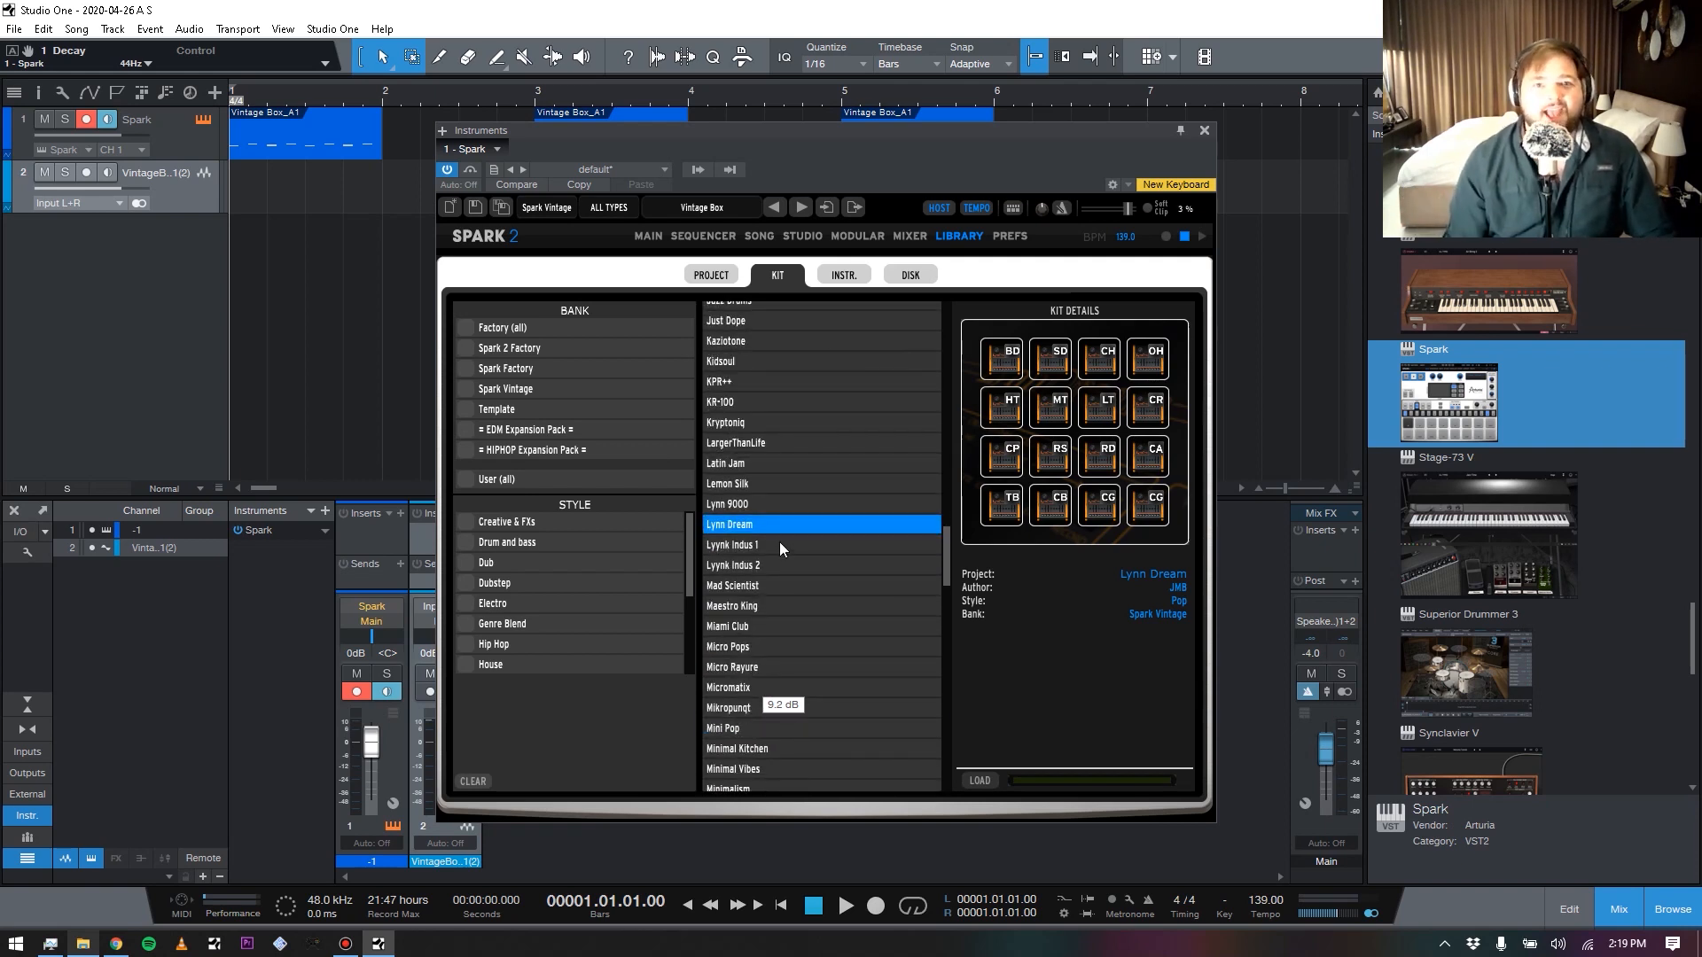
{"action": "left_click", "coordinate": [779, 544]}
Examine the full kit list from 80s Studio Drums to Zulu Beatz for the range of kits on offer
{"action": "scroll", "coordinate": [785, 532], "scroll_direction": "down", "scroll_amount": 15}
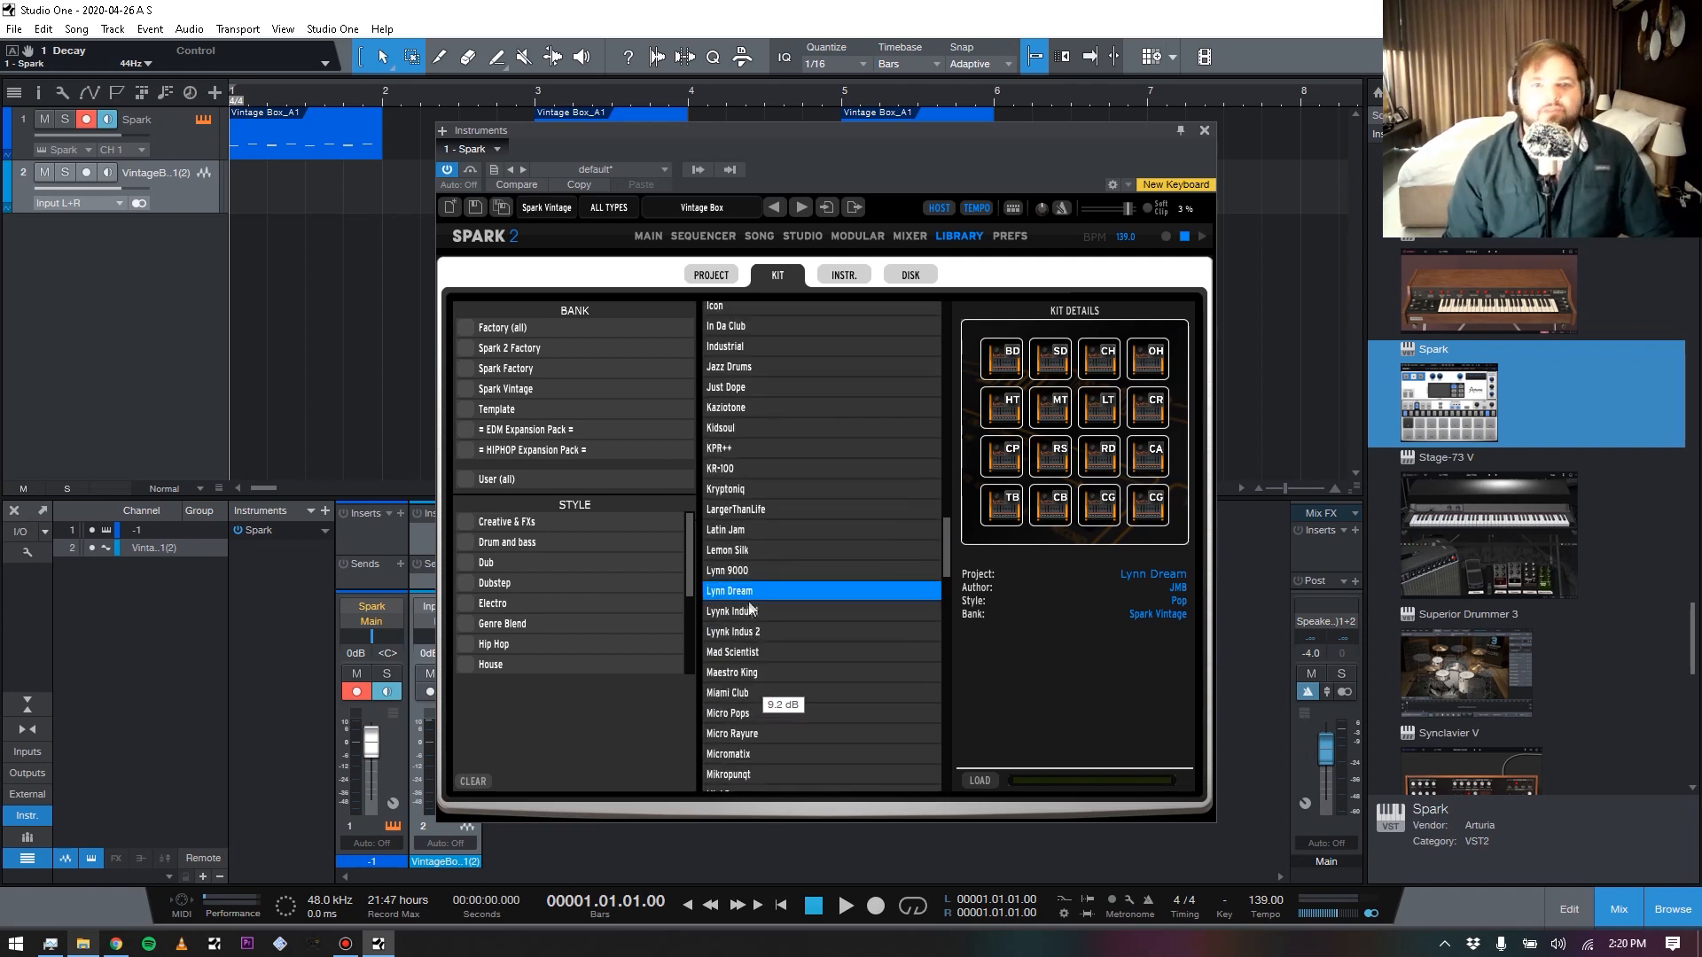
{"action": "scroll", "coordinate": [800, 500], "scroll_direction": "up", "scroll_amount": 15}
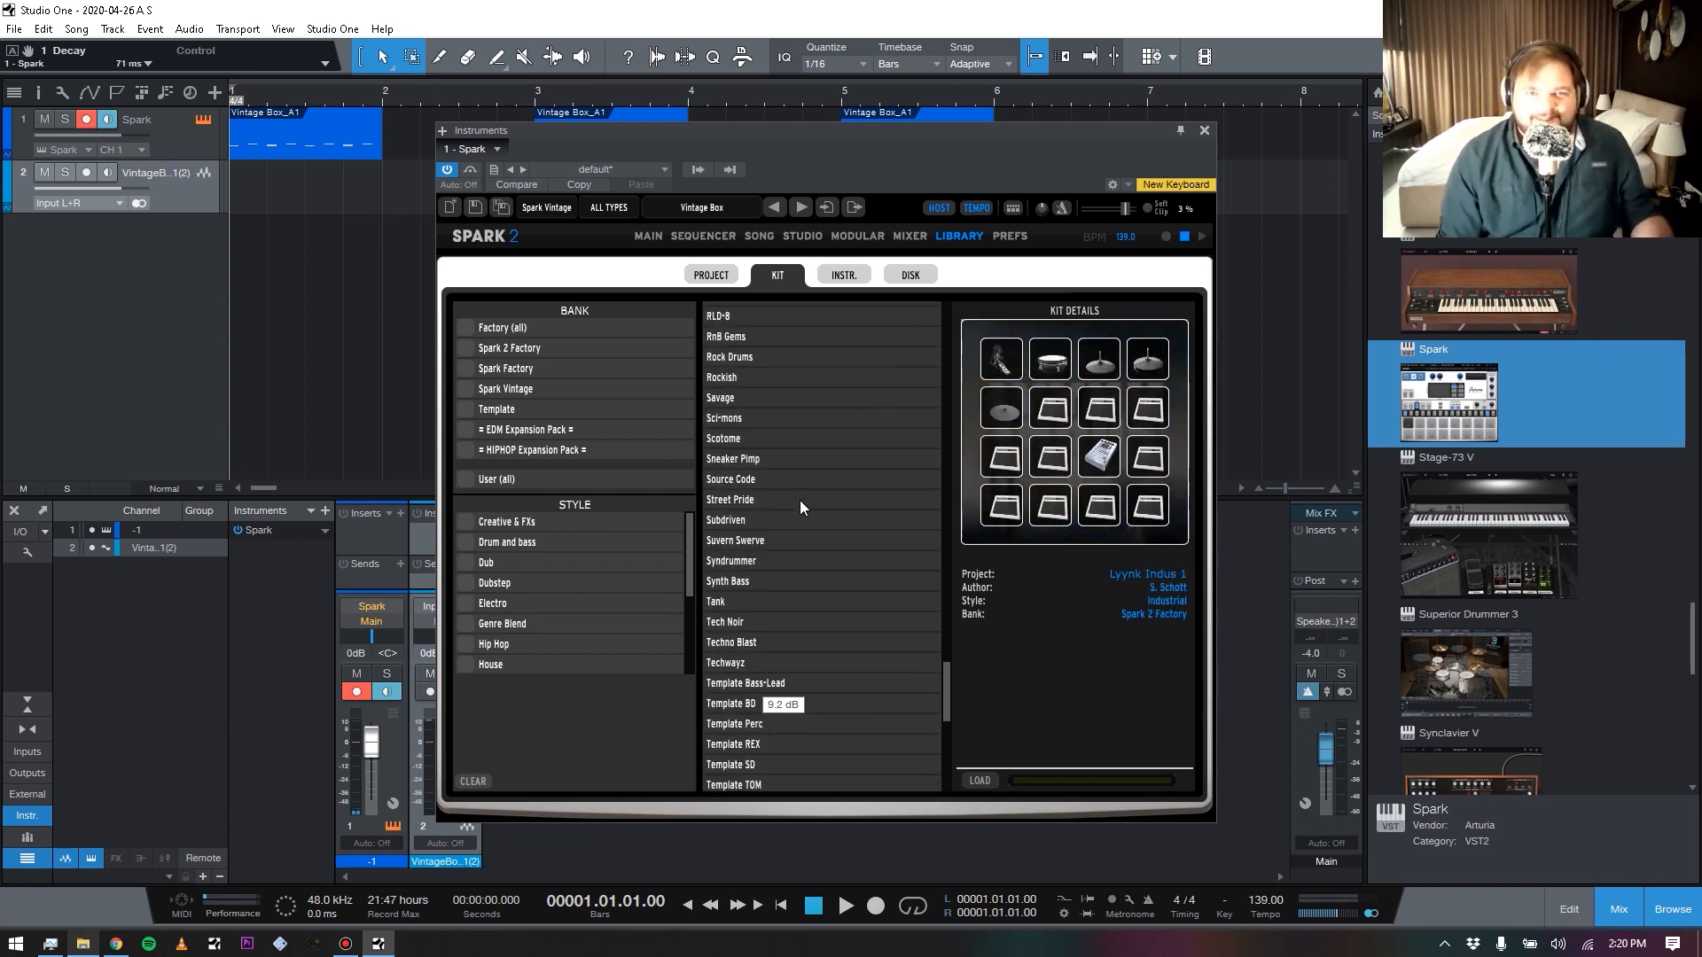
{"action": "scroll", "coordinate": [799, 500], "scroll_direction": "up", "scroll_amount": 10}
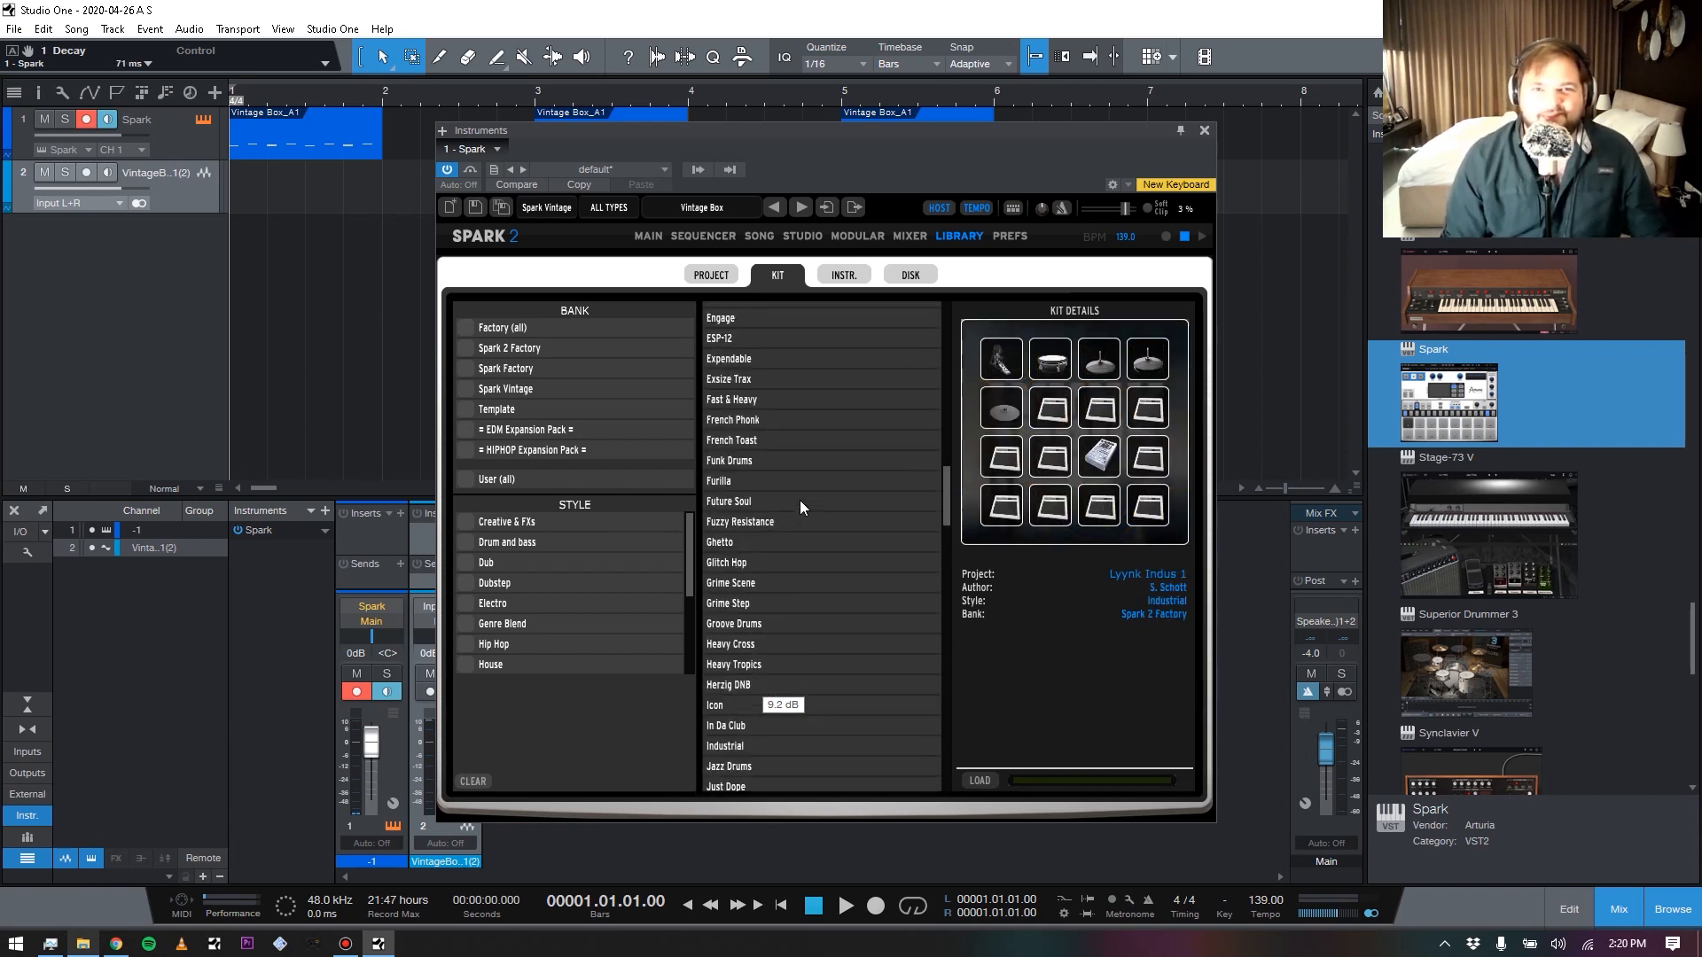
{"action": "scroll", "coordinate": [800, 502], "scroll_direction": "up", "scroll_amount": 6}
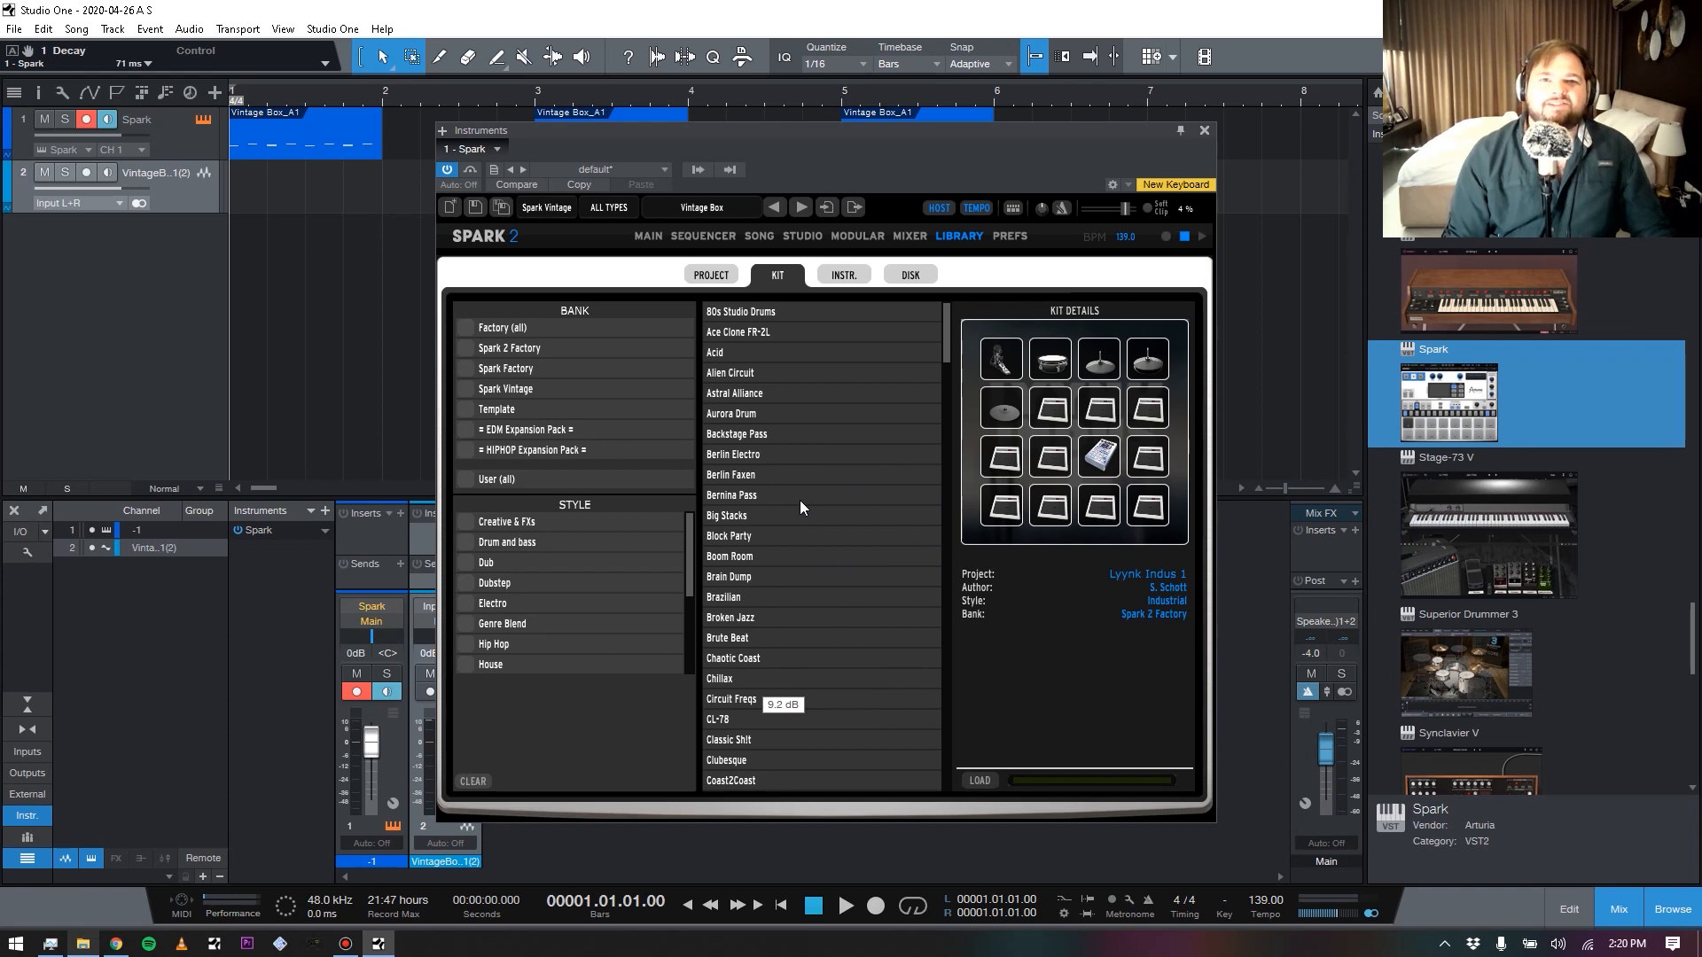
{"action": "left_click_drag", "start_coordinate": [950, 349], "coordinate": [990, 323]}
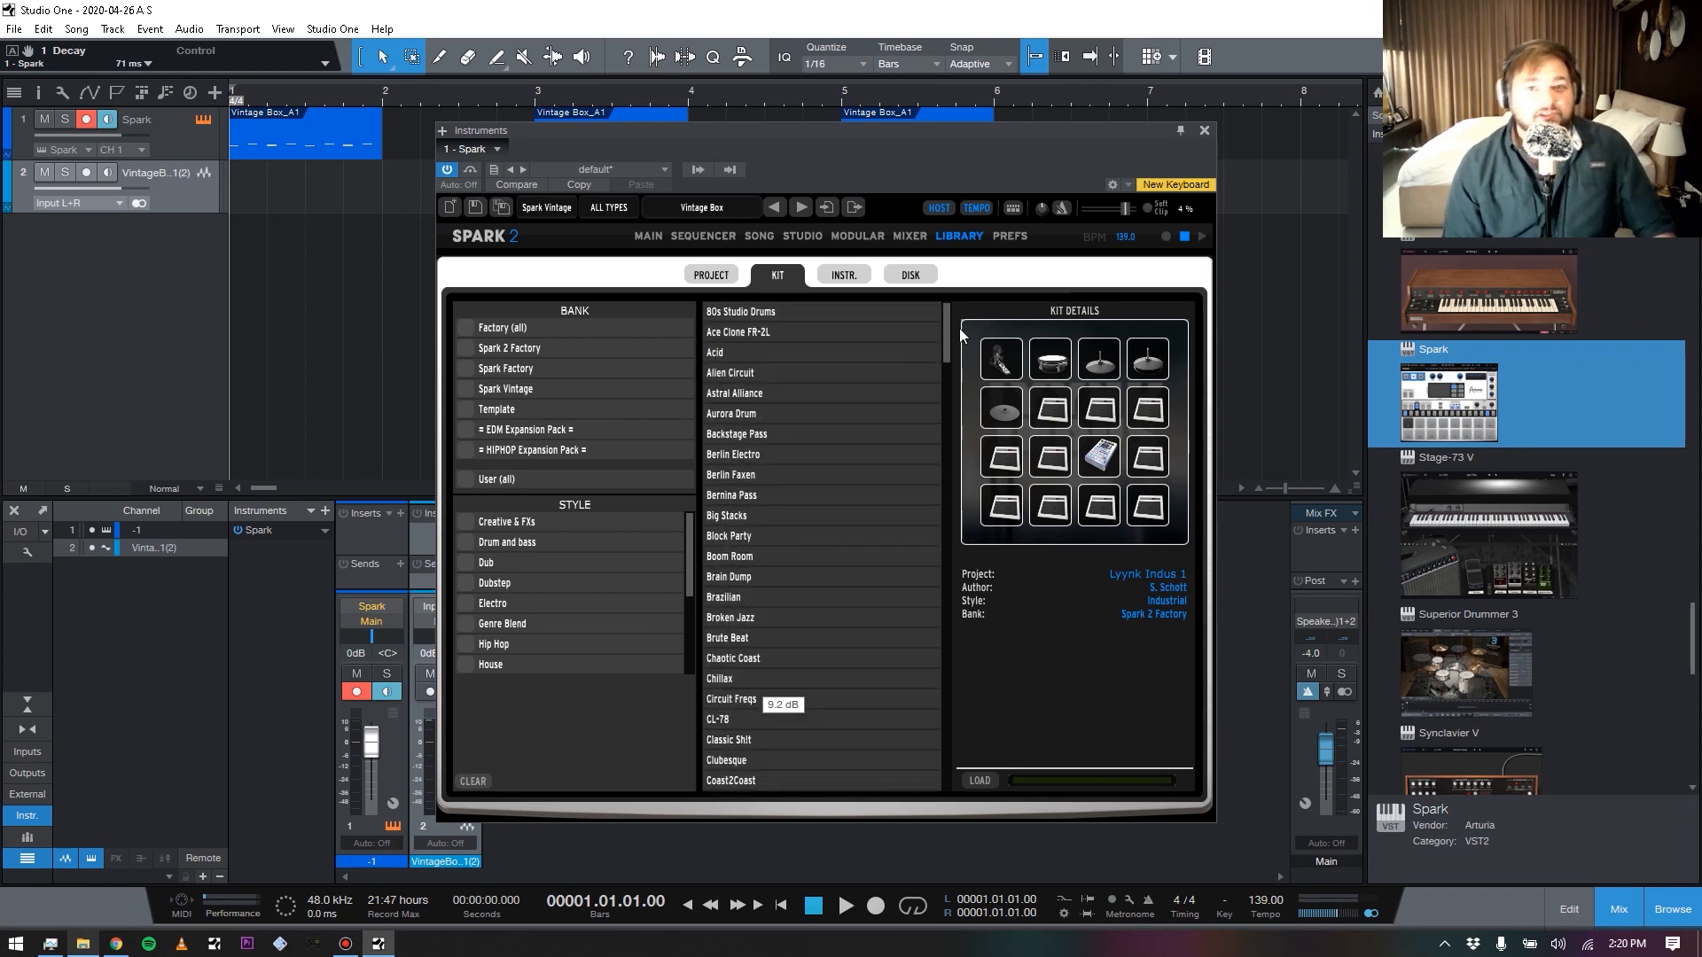
{"action": "left_click_drag", "start_coordinate": [943, 344], "coordinate": [975, 295]}
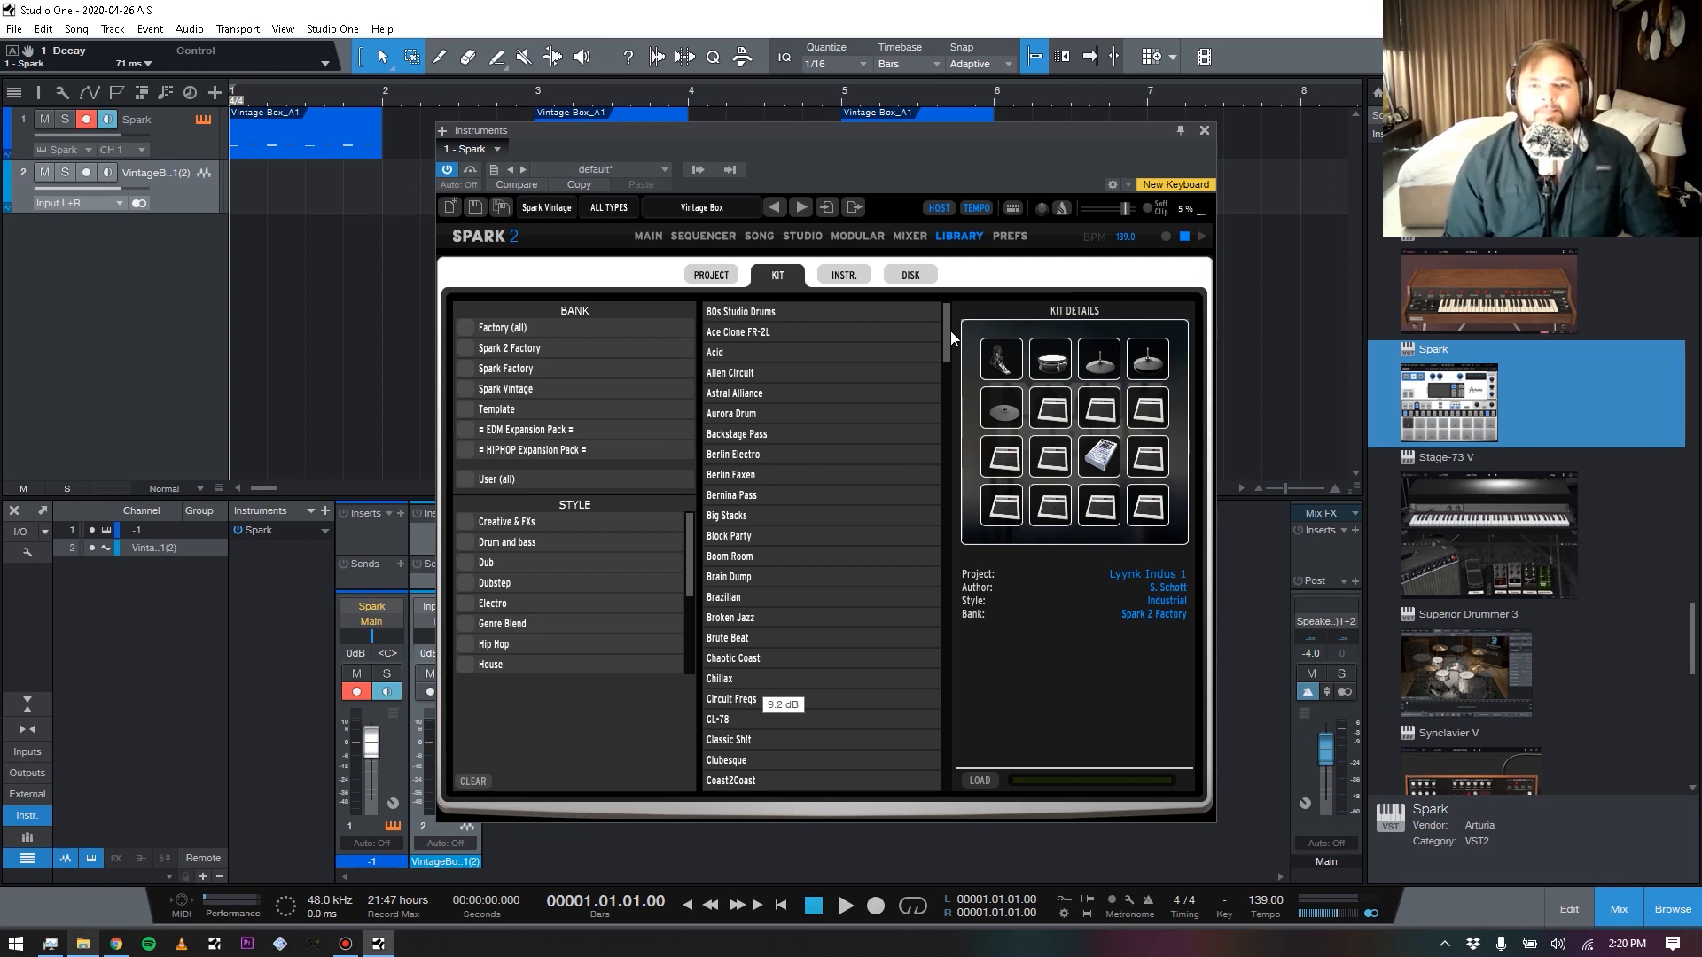
{"action": "left_click_drag", "start_coordinate": [945, 321], "coordinate": [944, 360]}
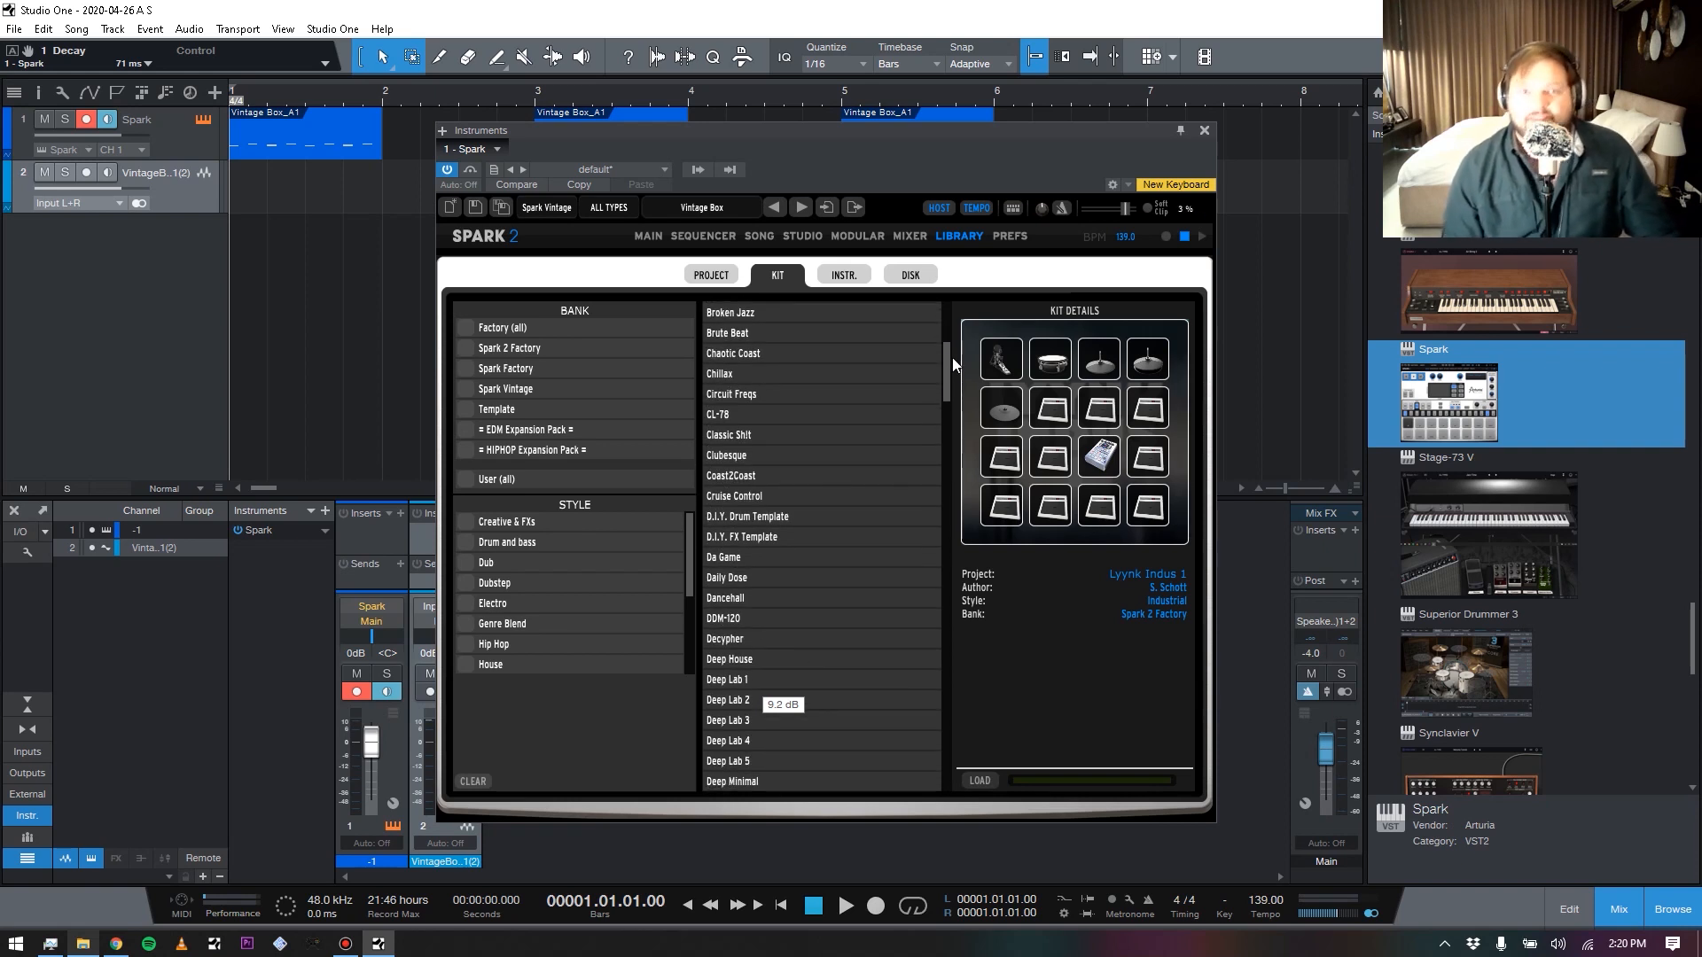
{"action": "scroll", "coordinate": [855, 468], "scroll_direction": "down", "scroll_amount": 15}
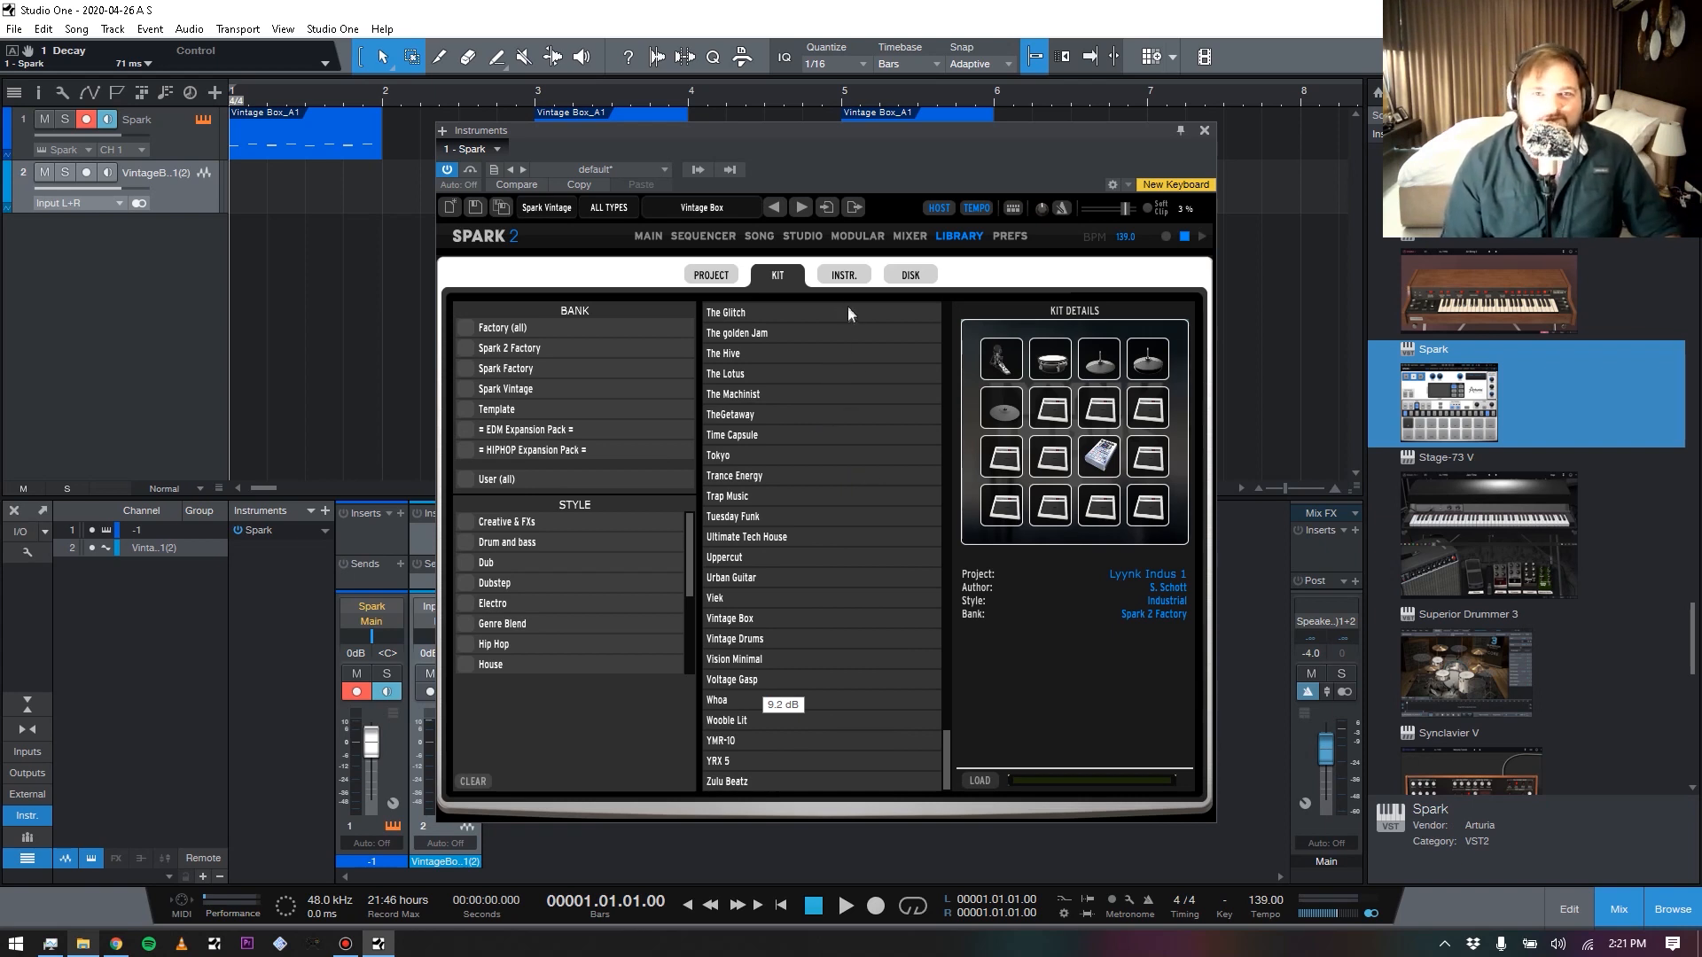
View the library's project, instrument and disk pages and return to the kit page
{"action": "left_click", "coordinate": [711, 275]}
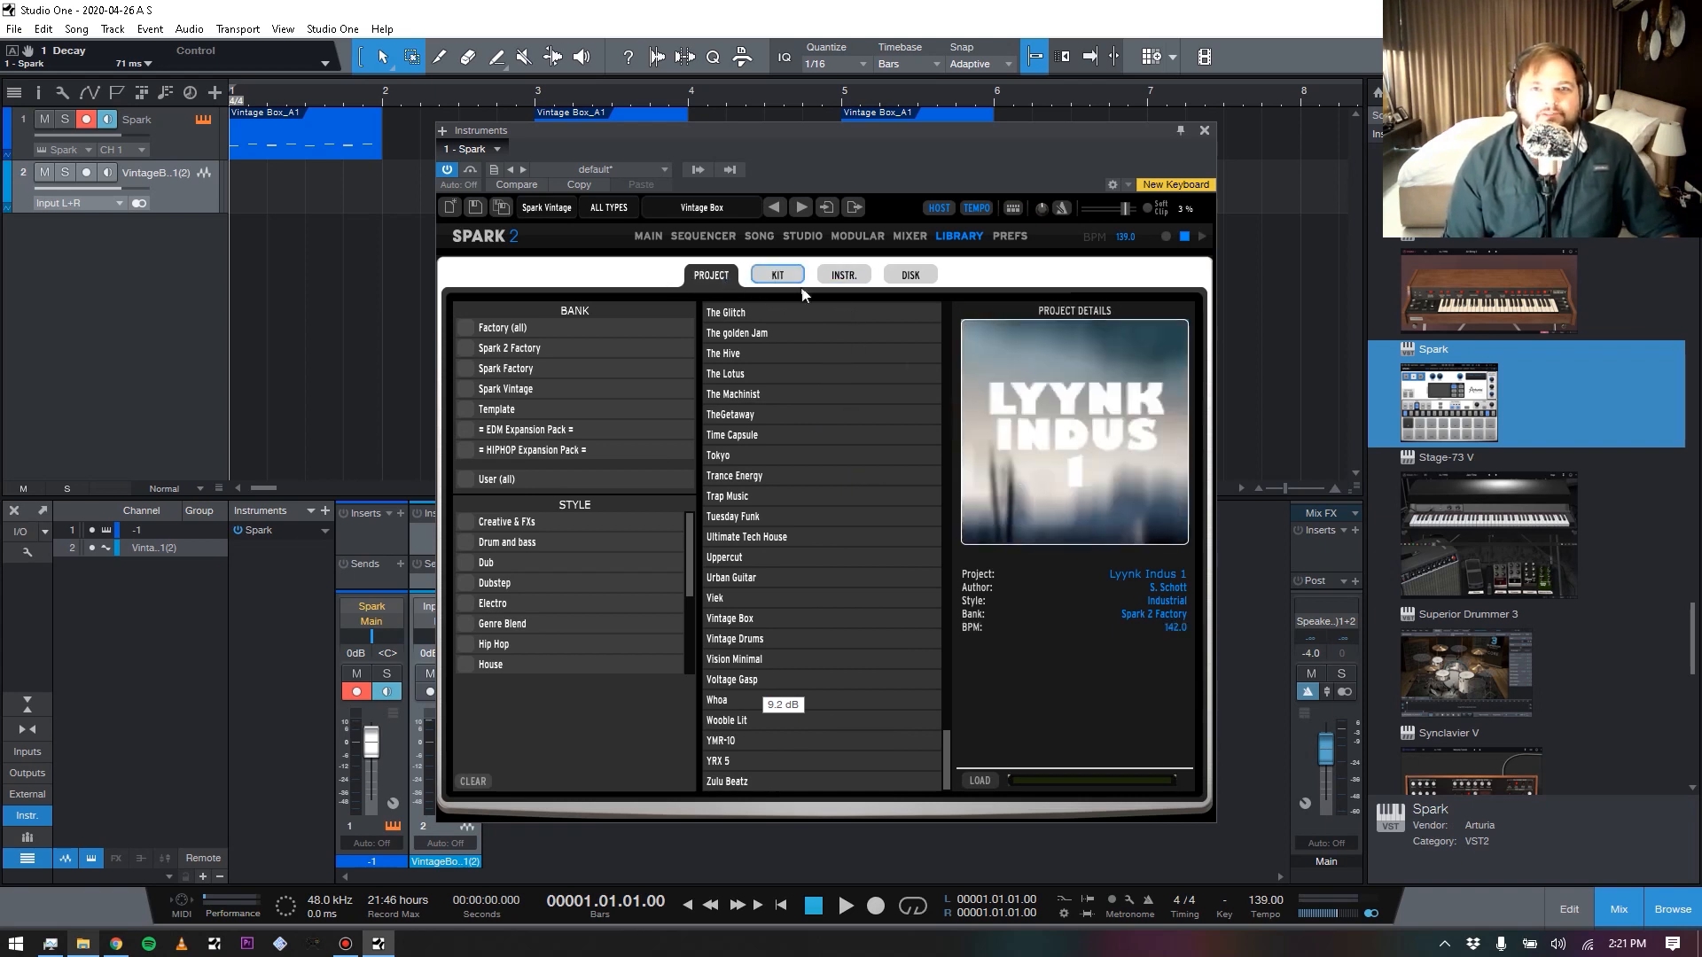
{"action": "left_click", "coordinate": [782, 277]}
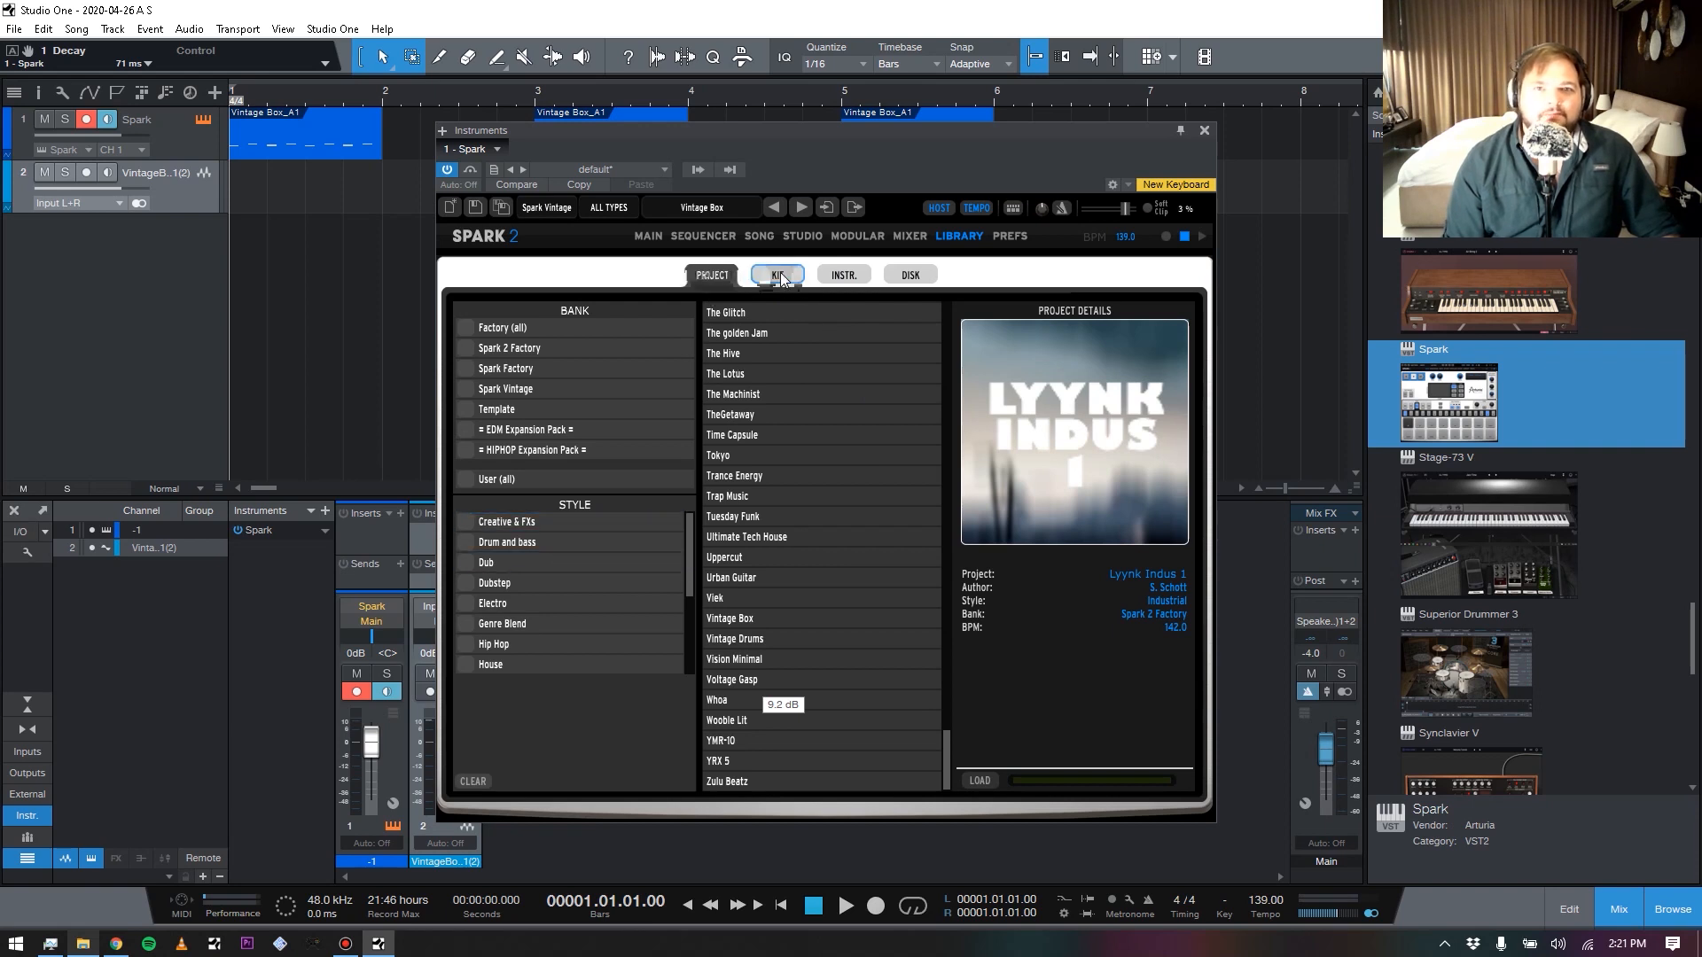
{"action": "left_click", "coordinate": [842, 277]}
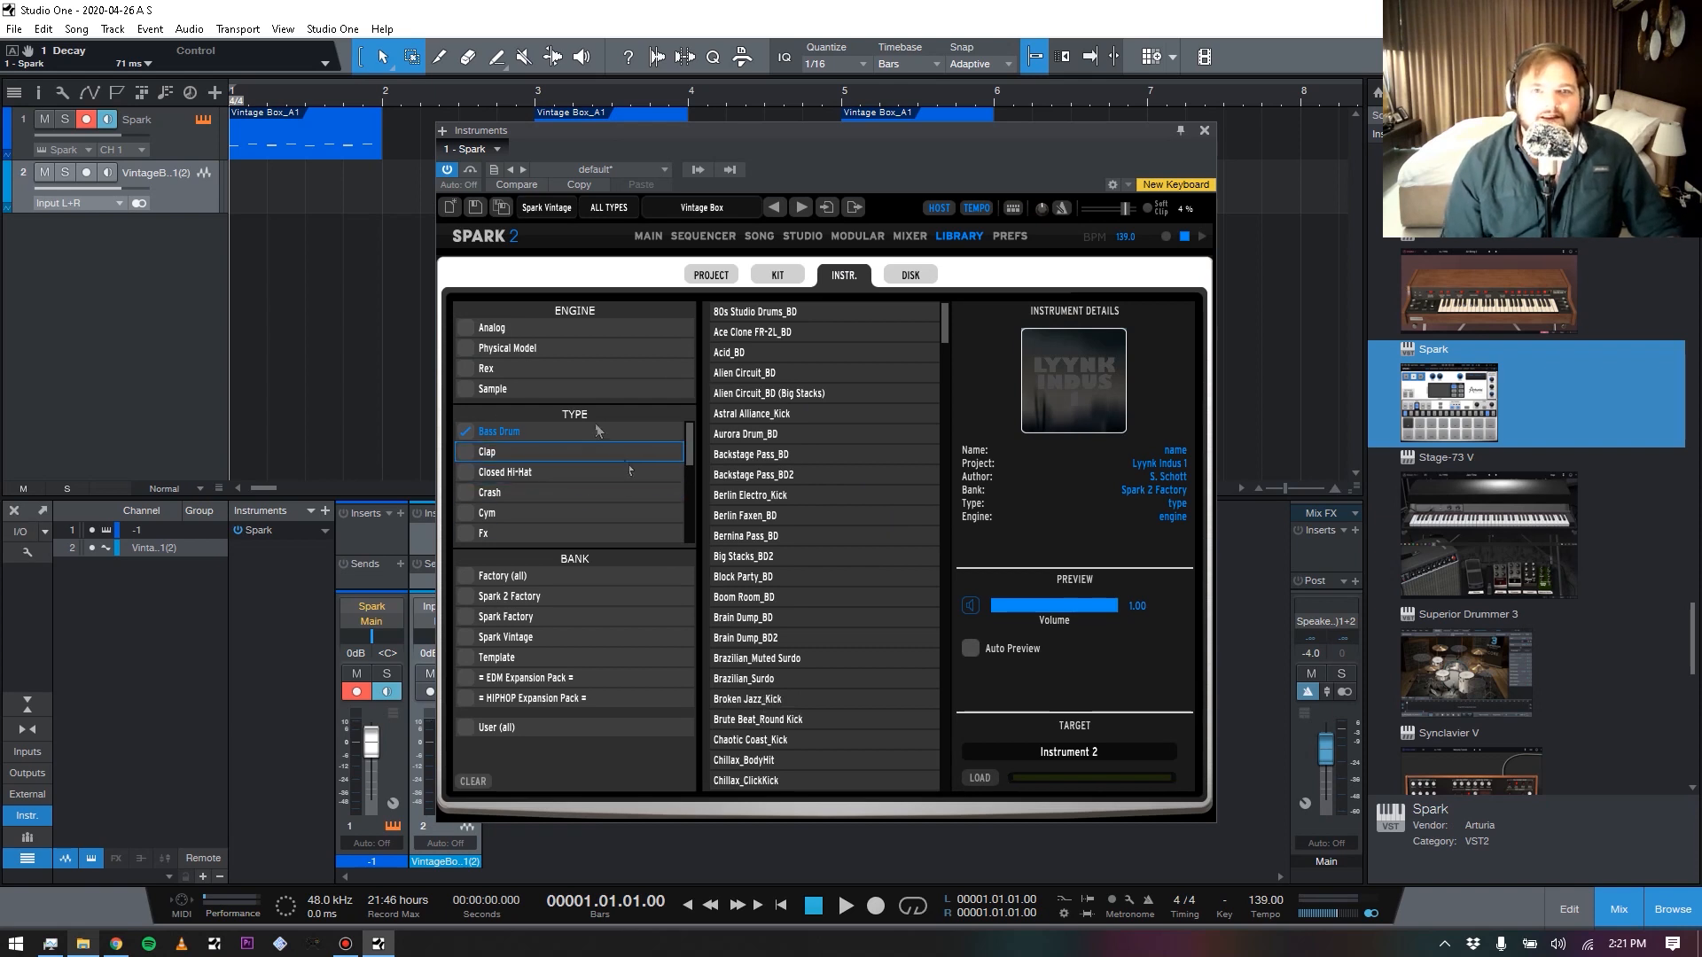
{"action": "left_click", "coordinate": [912, 278]}
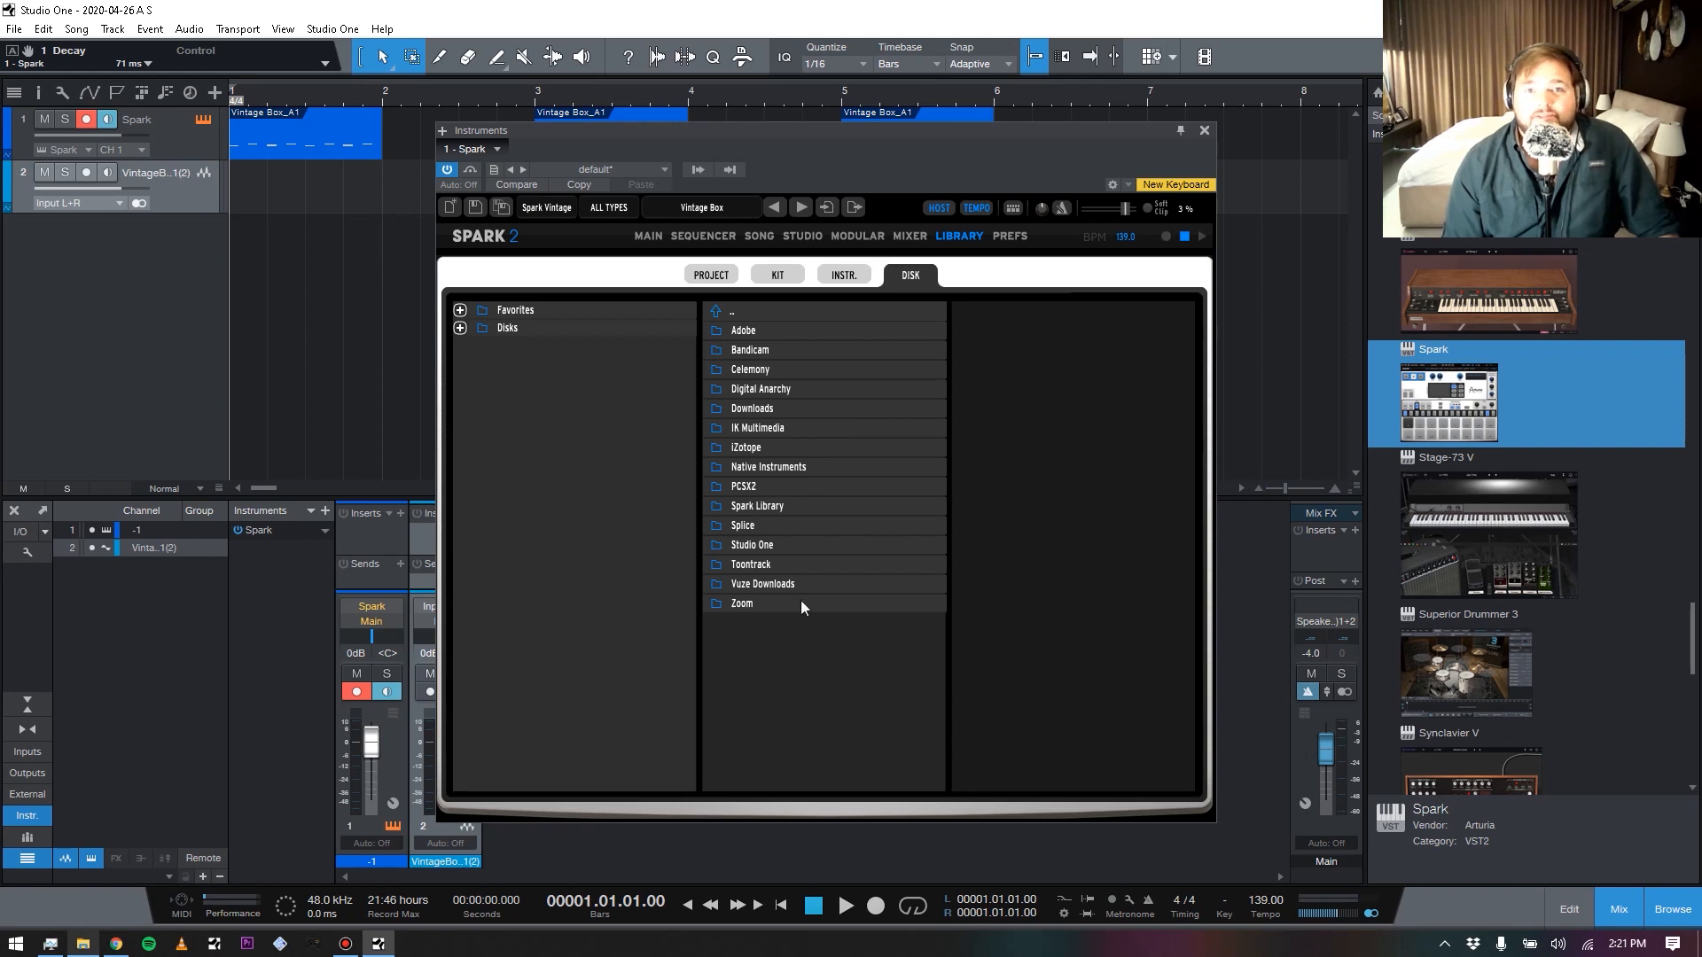
{"action": "left_click", "coordinate": [777, 275]}
Look at the modular patch of Instrument 2 and review the sequencer, interface, file and MIDI import/export preferences
{"action": "left_click", "coordinate": [865, 236]}
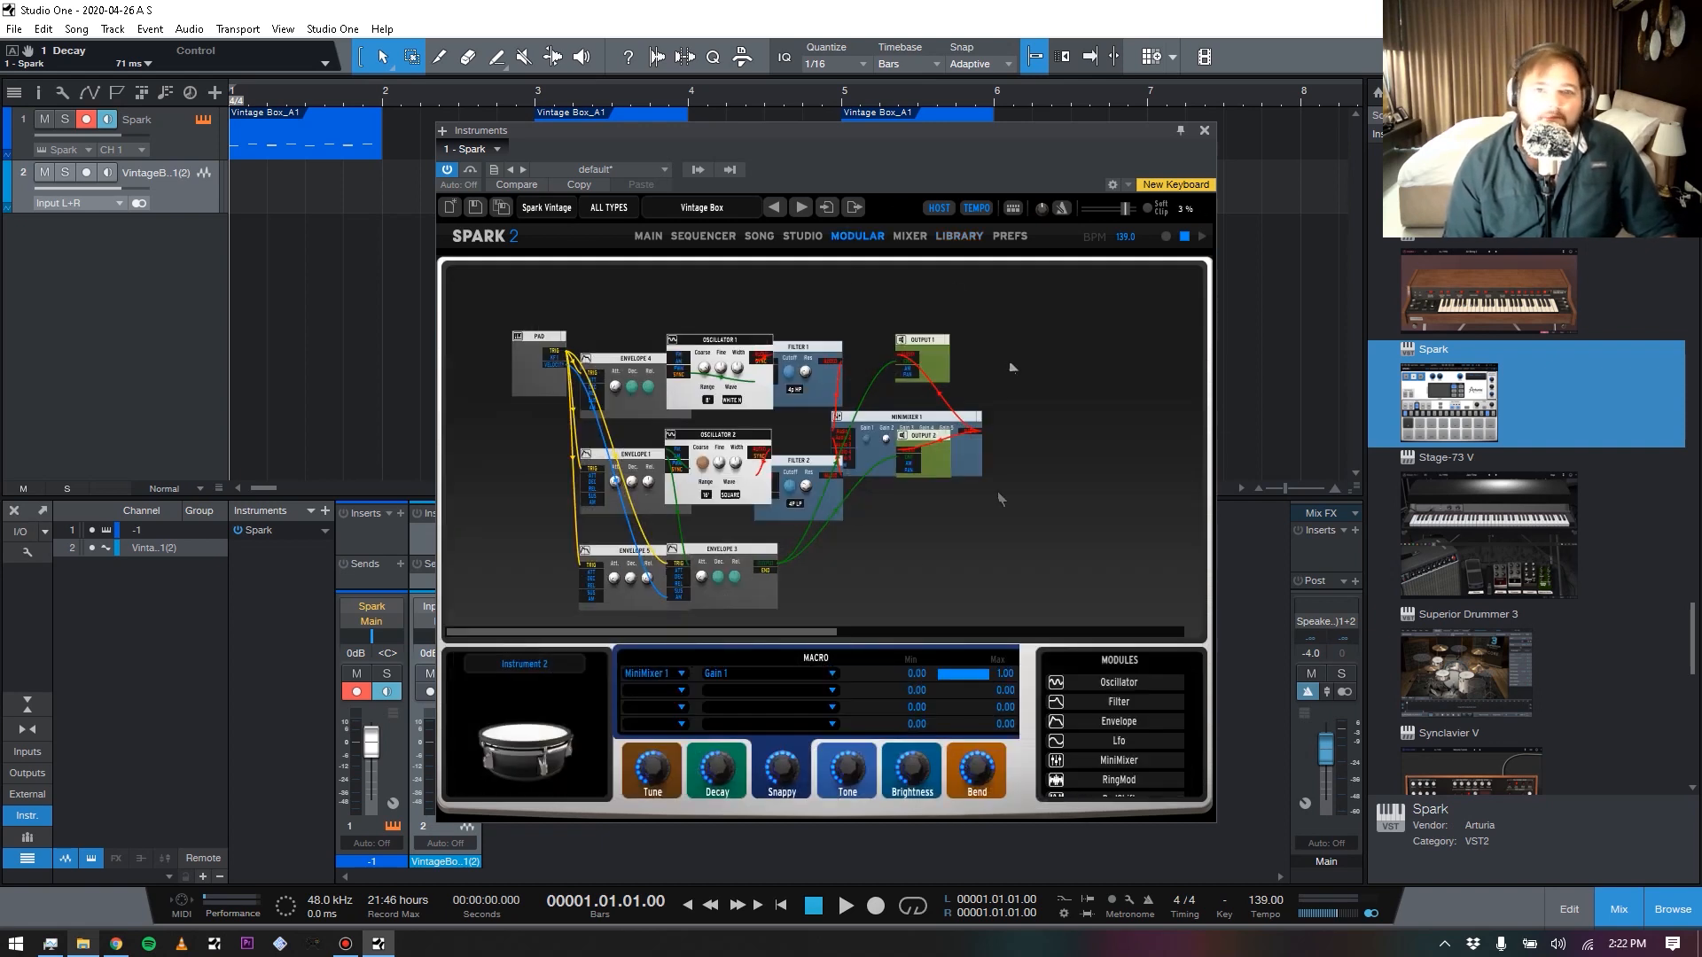
{"action": "left_click", "coordinate": [947, 237]}
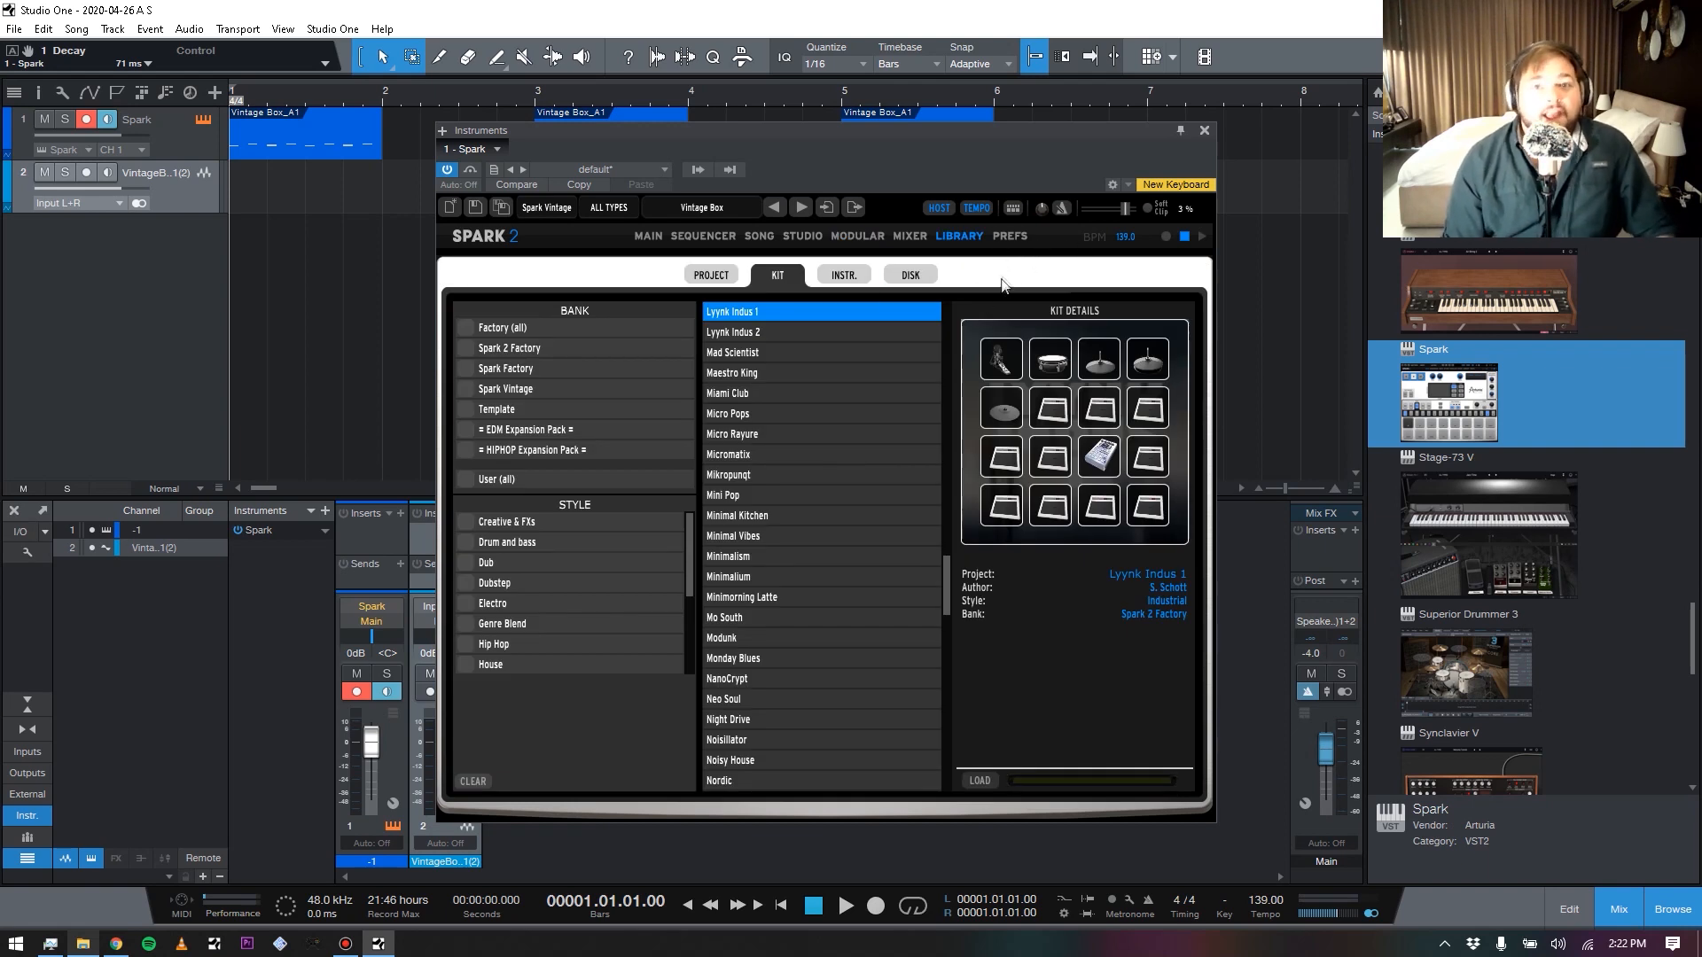
{"action": "left_click", "coordinate": [1009, 237]}
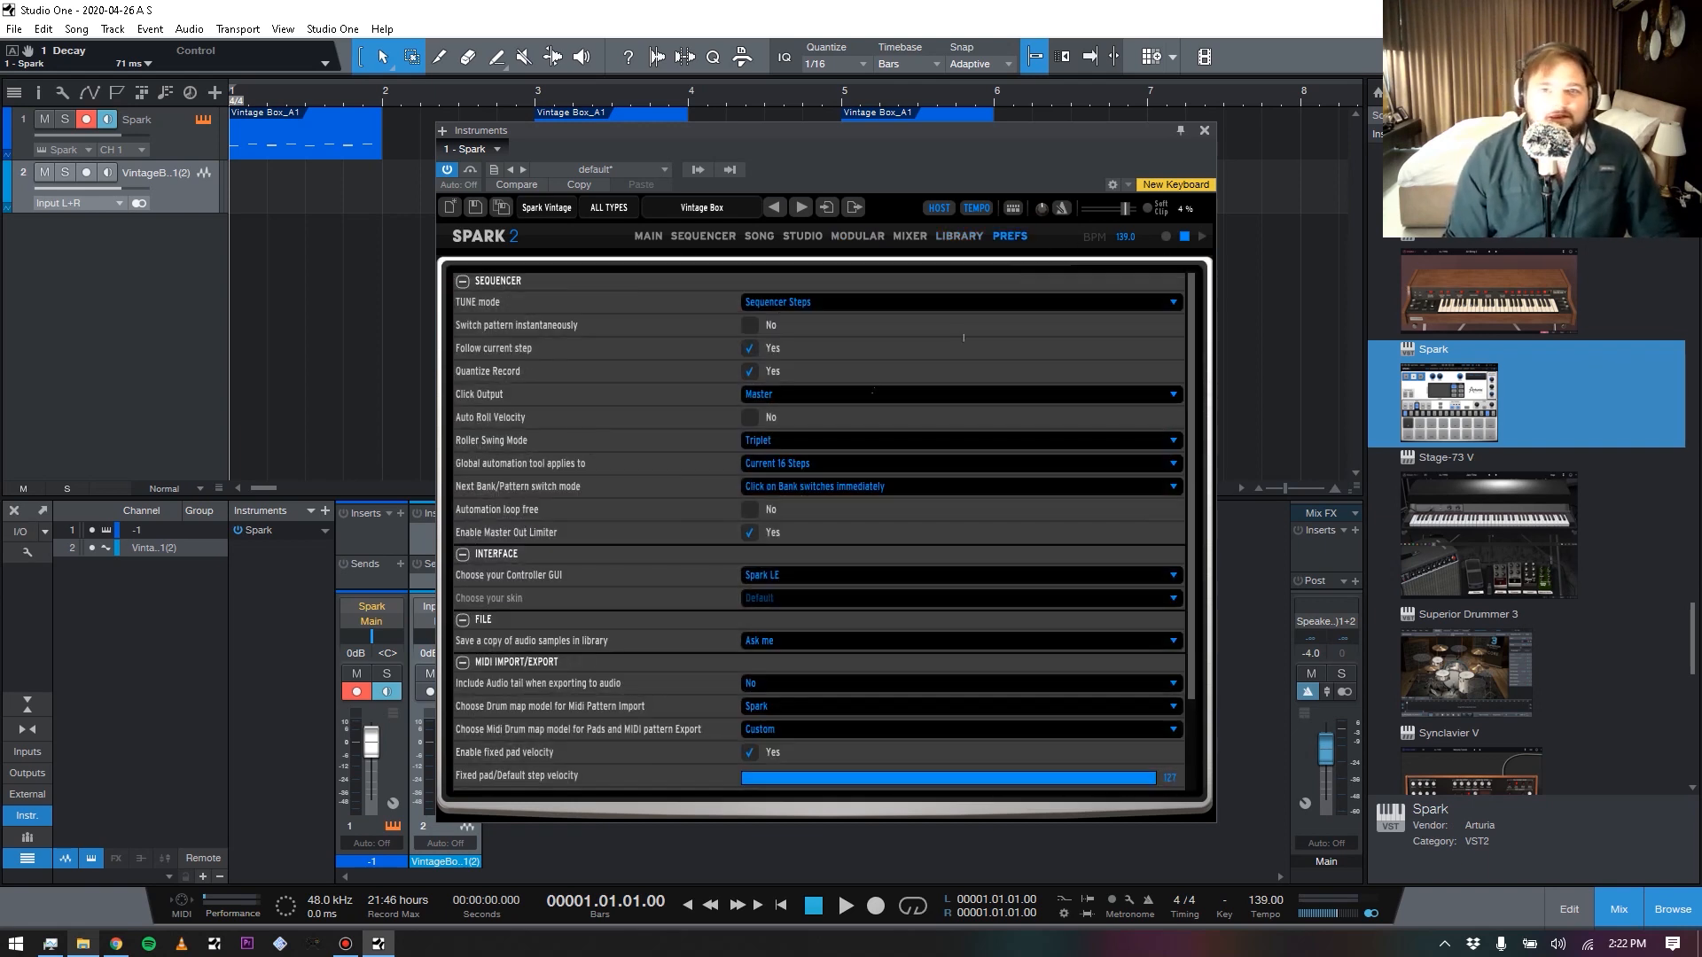
{"action": "scroll", "coordinate": [844, 526], "scroll_direction": "down", "scroll_amount": 4}
{"action": "scroll", "coordinate": [844, 541], "scroll_direction": "up", "scroll_amount": 4}
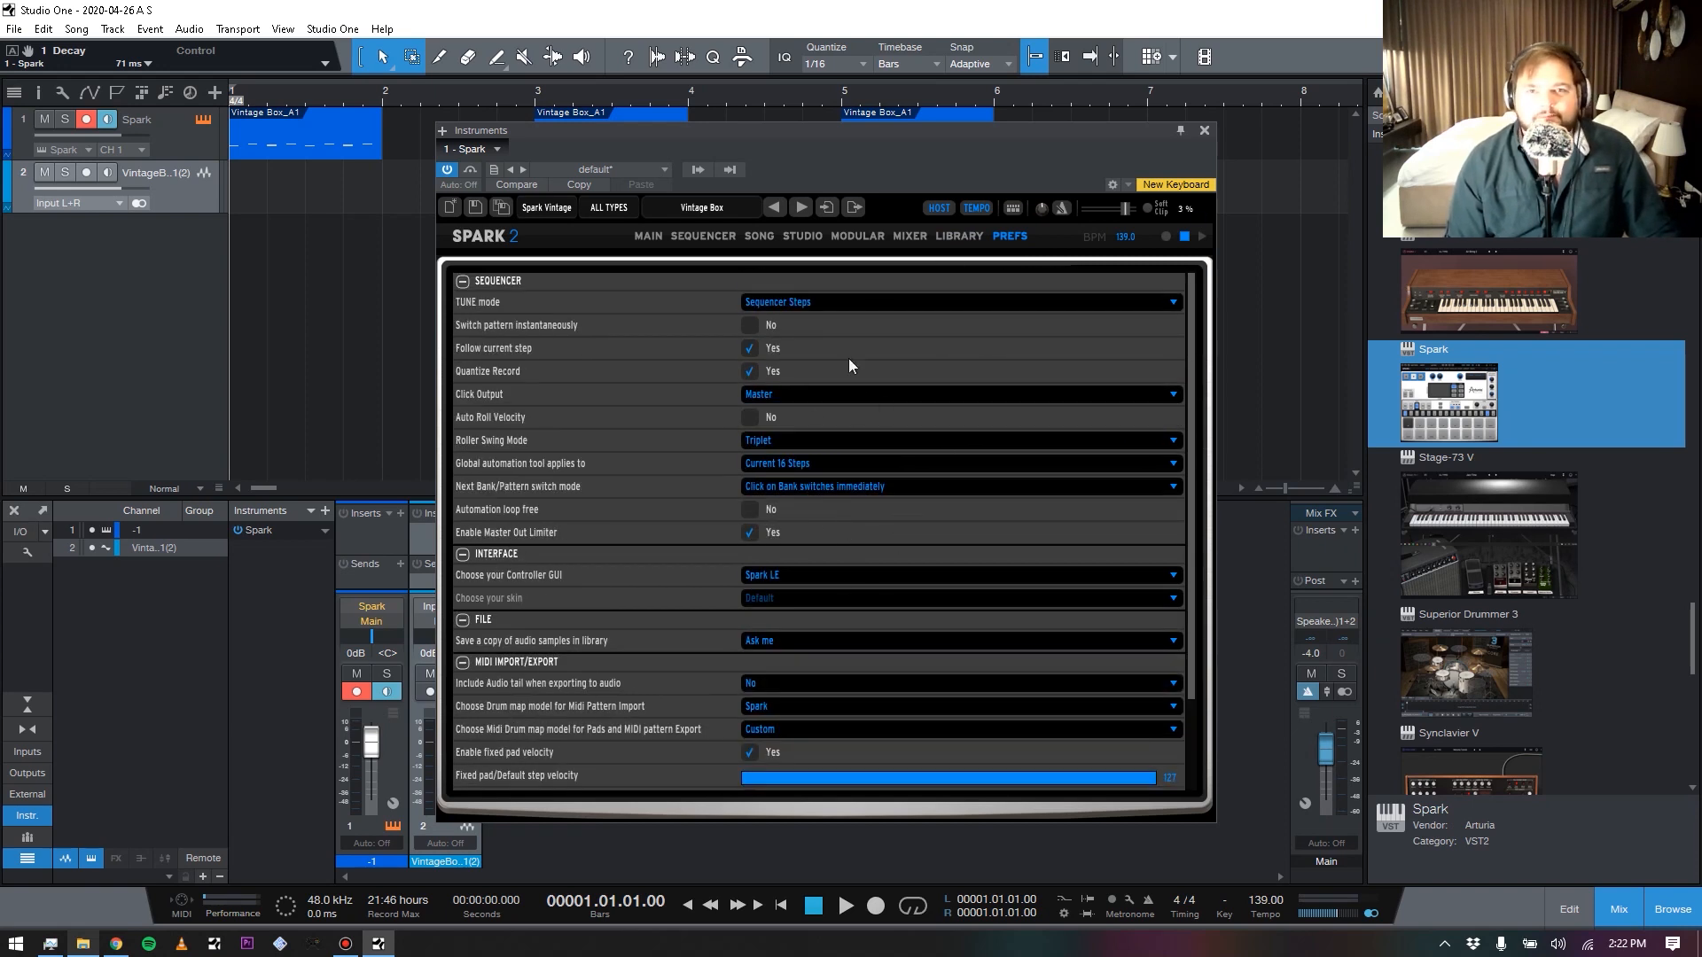
{"action": "scroll", "coordinate": [906, 644], "scroll_direction": "down", "scroll_amount": 3}
{"action": "scroll", "coordinate": [1065, 417], "scroll_direction": "up", "scroll_amount": 3}
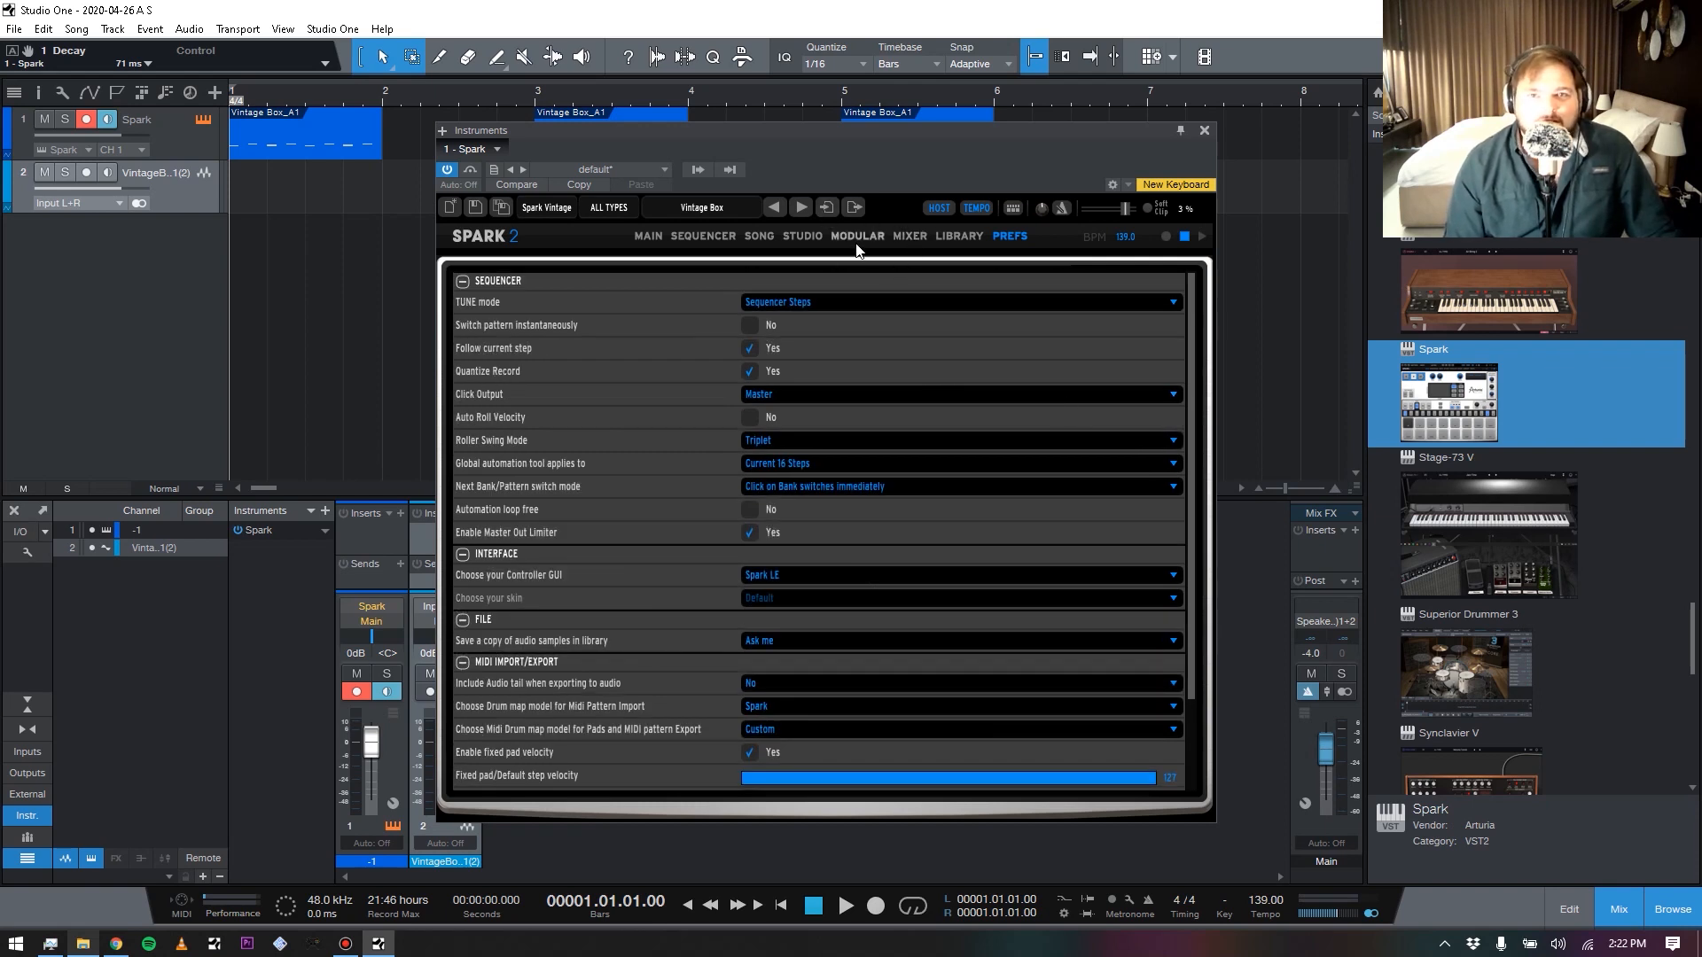
Open the main page and the sequencer page, repositioning the Spark plug-in window over the arrangement
{"action": "left_click", "coordinate": [646, 237]}
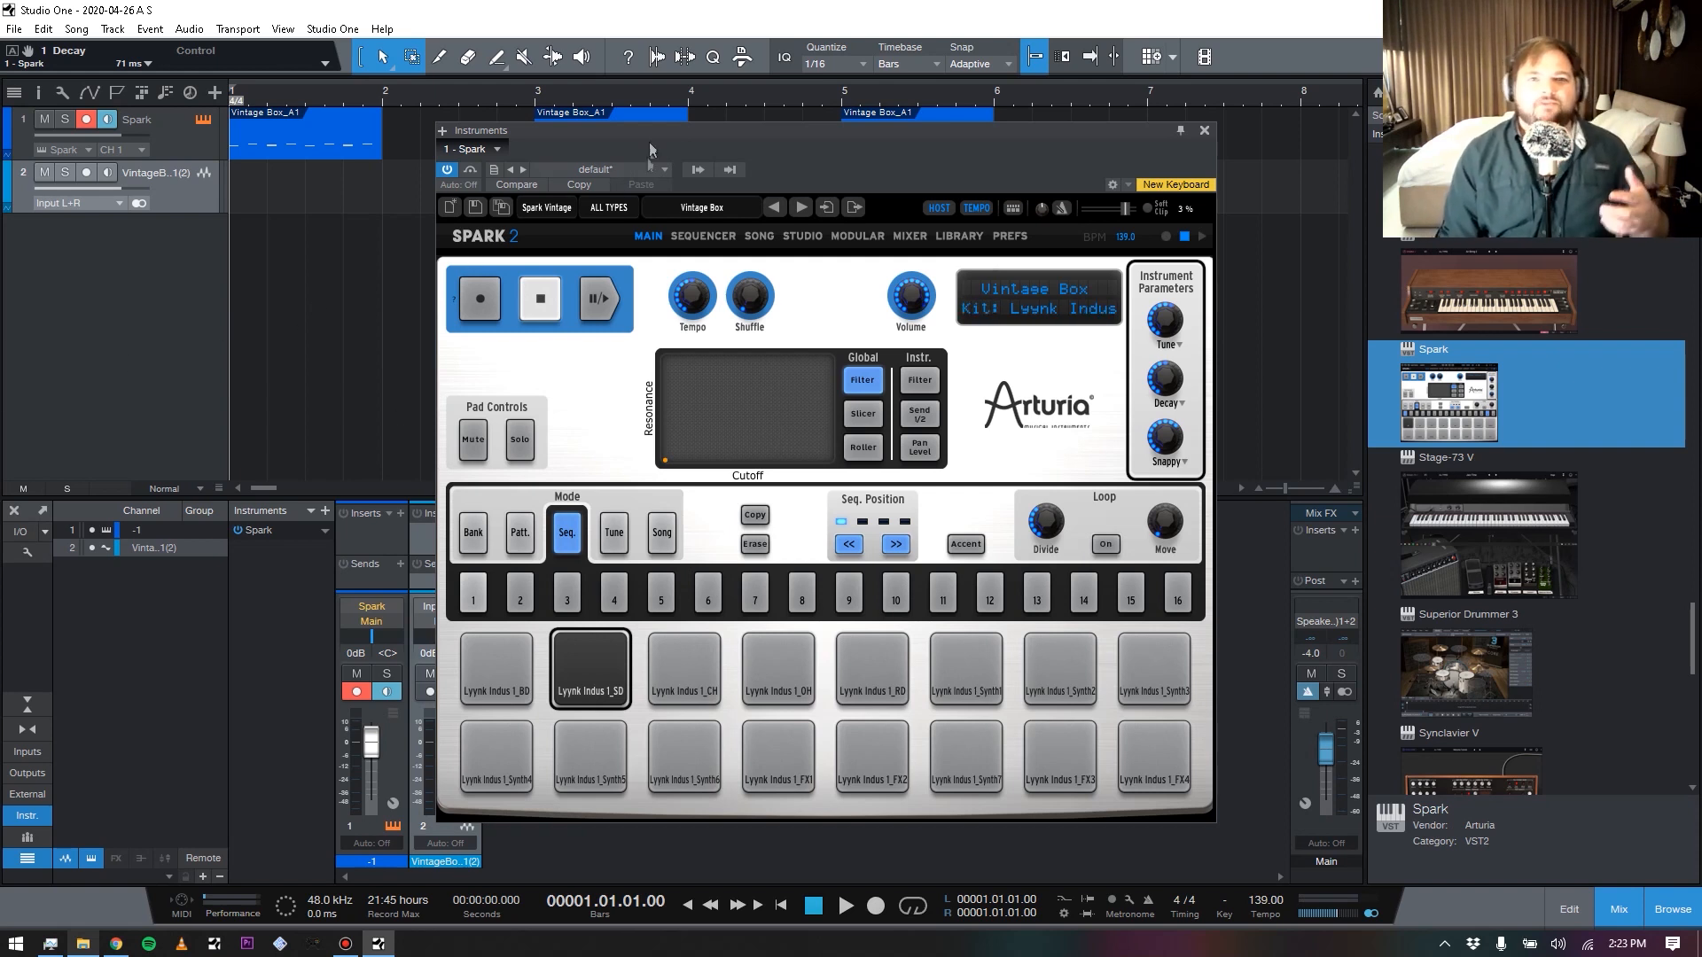
{"action": "left_click_drag", "start_coordinate": [651, 136], "coordinate": [654, 182]}
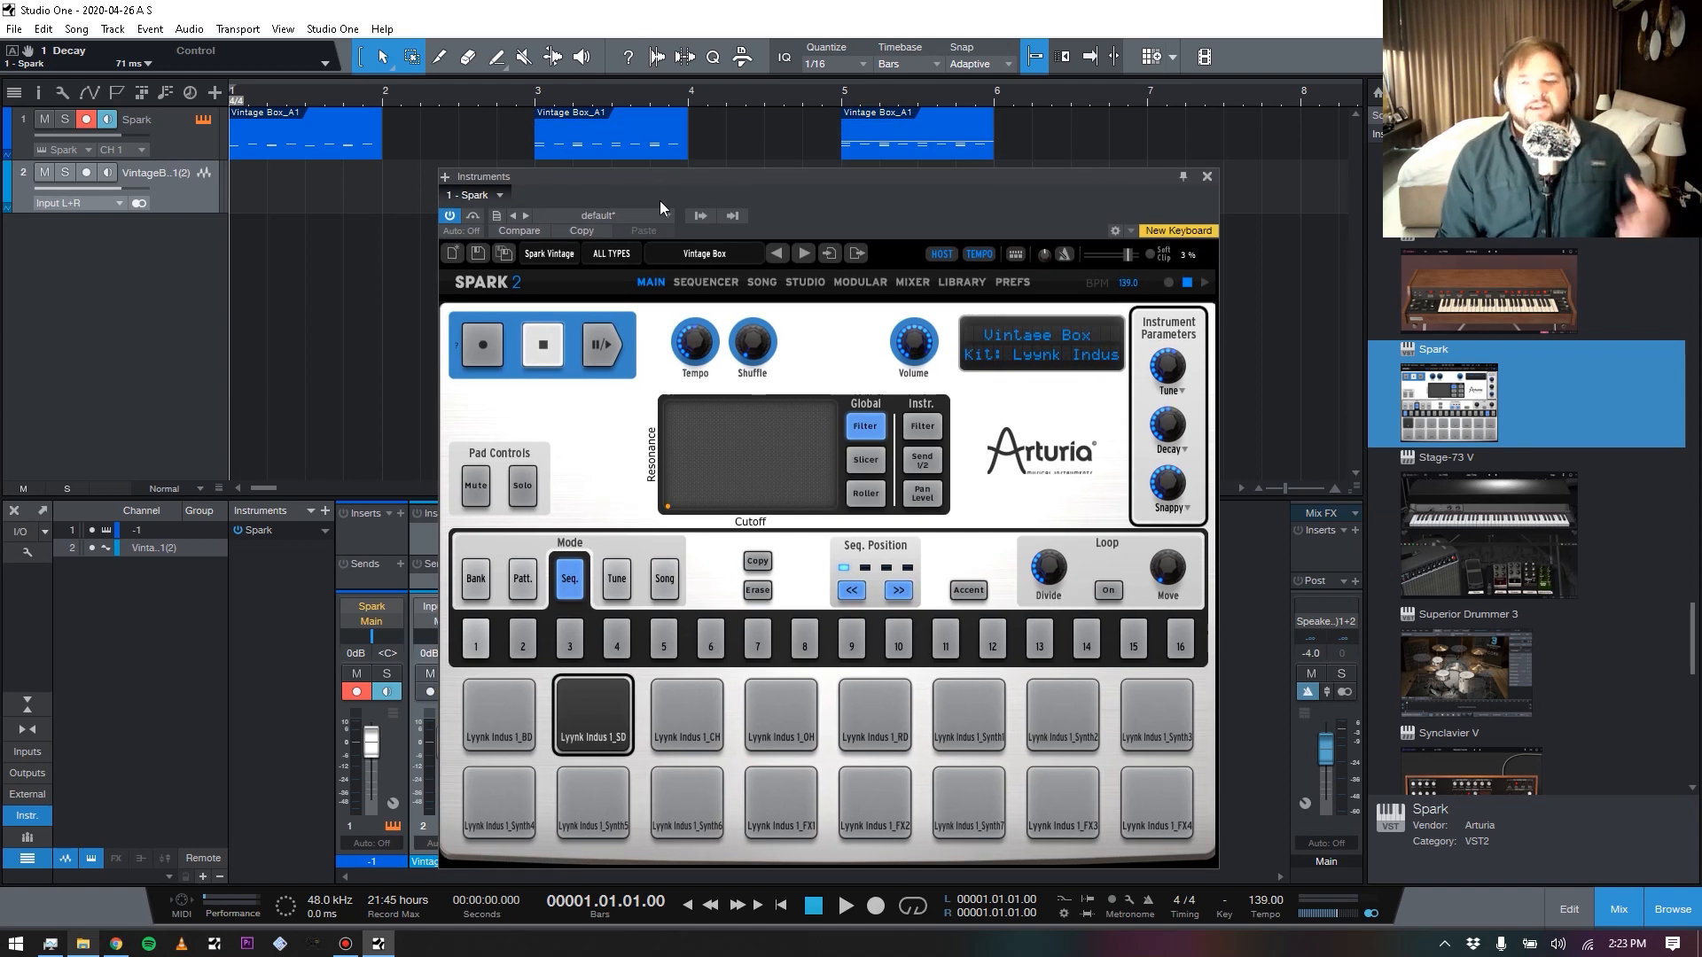
{"action": "left_click", "coordinate": [700, 281]}
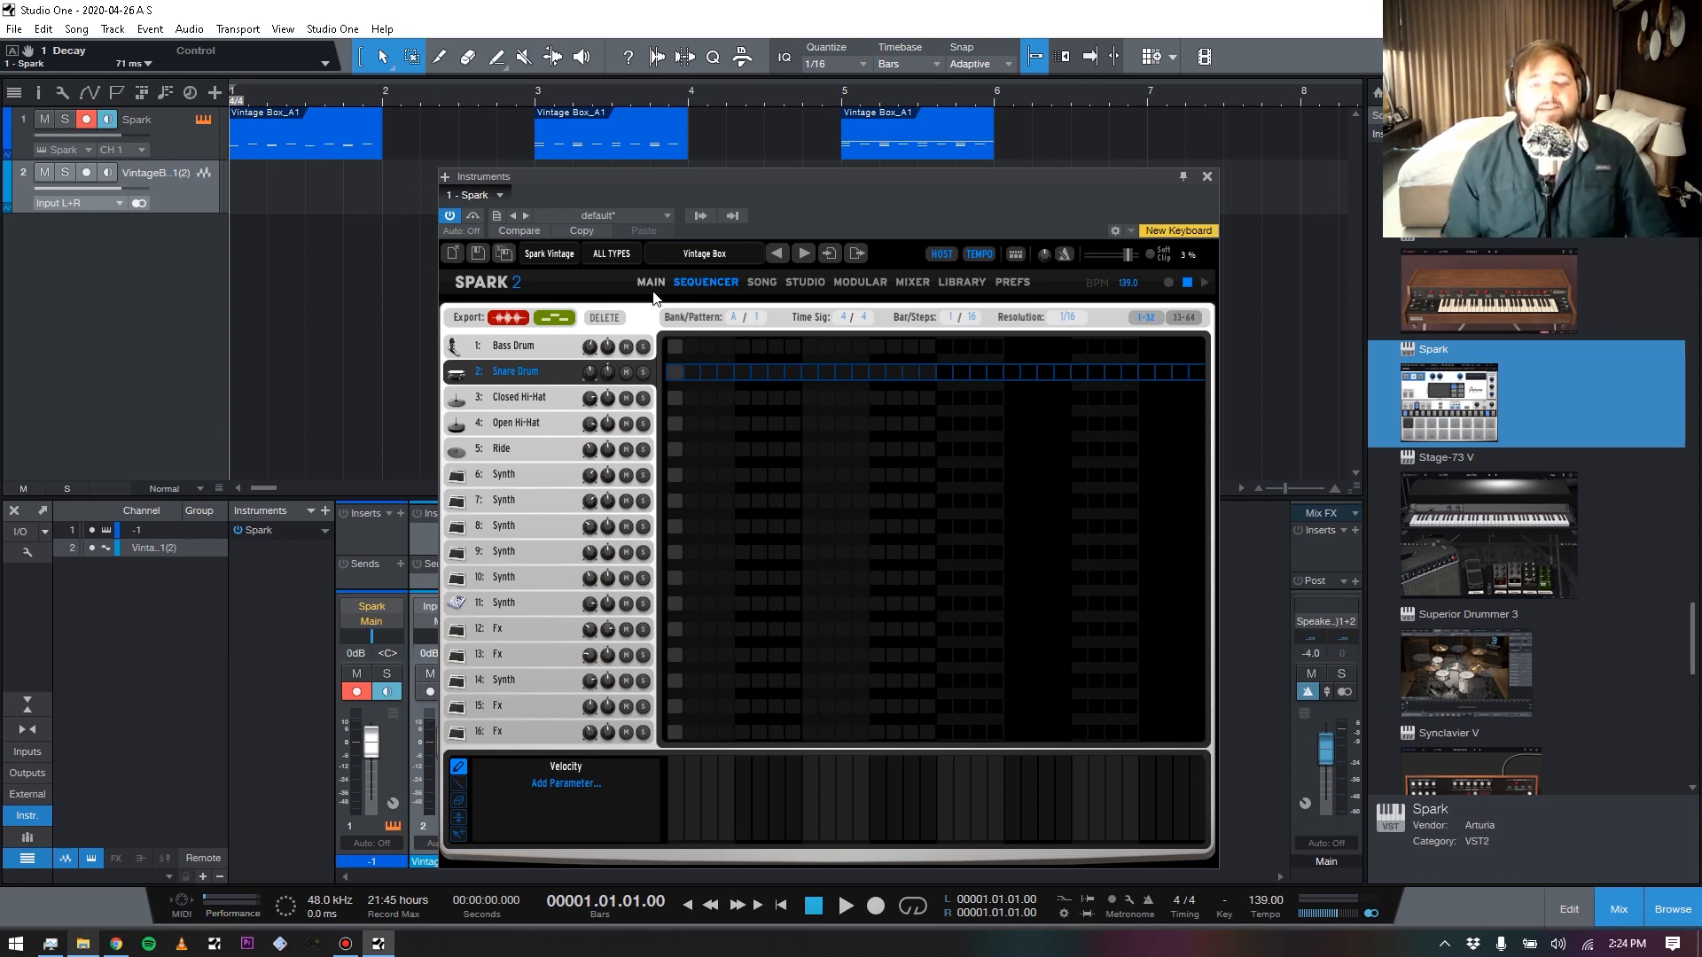
{"action": "left_click_drag", "start_coordinate": [648, 177], "coordinate": [621, 175]}
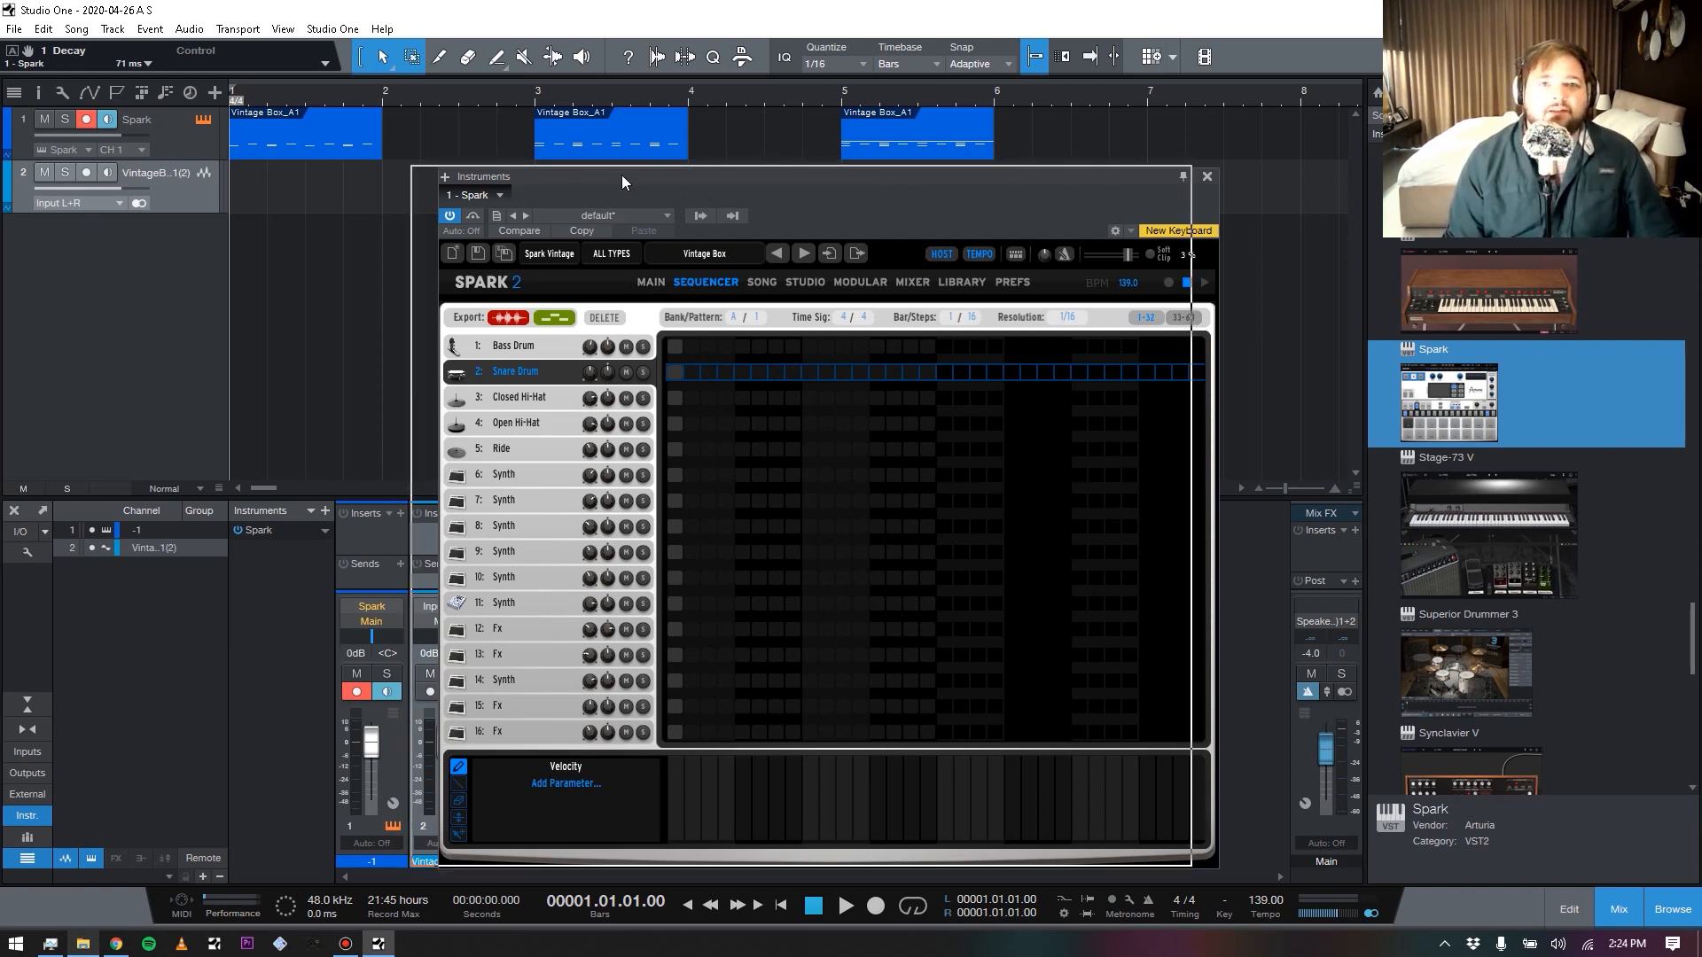